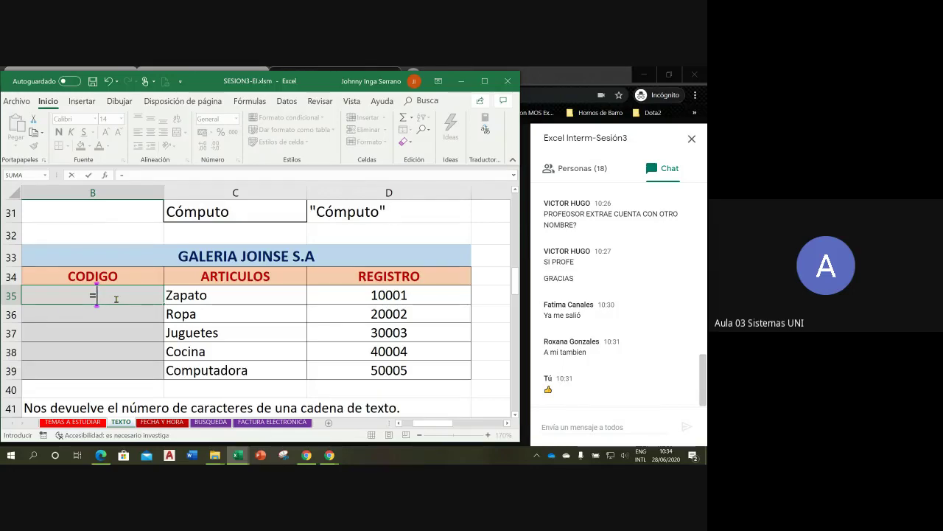
# Step: Complete the formula =IZQUIERDA(C35,3) in cell B35 to extract the first three letters of the article name
pyautogui.write('iz')
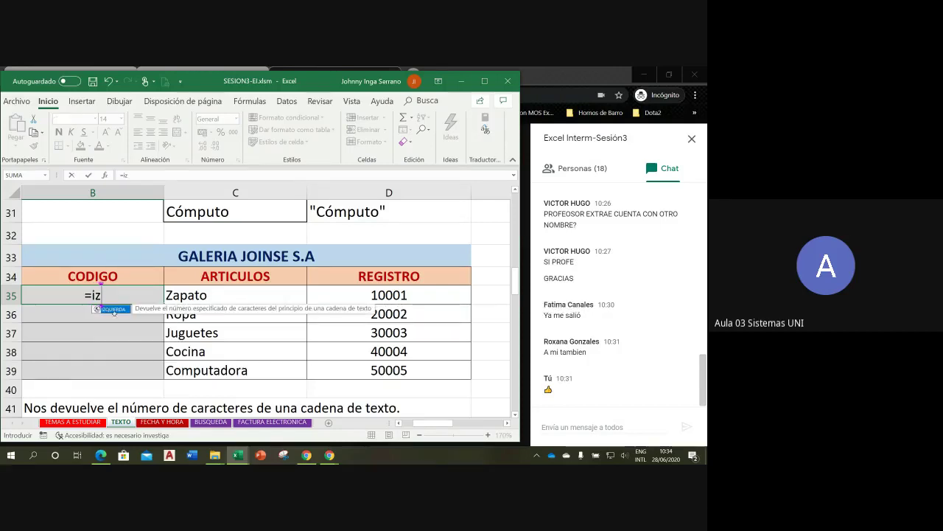
pyautogui.doubleClick(113, 309)
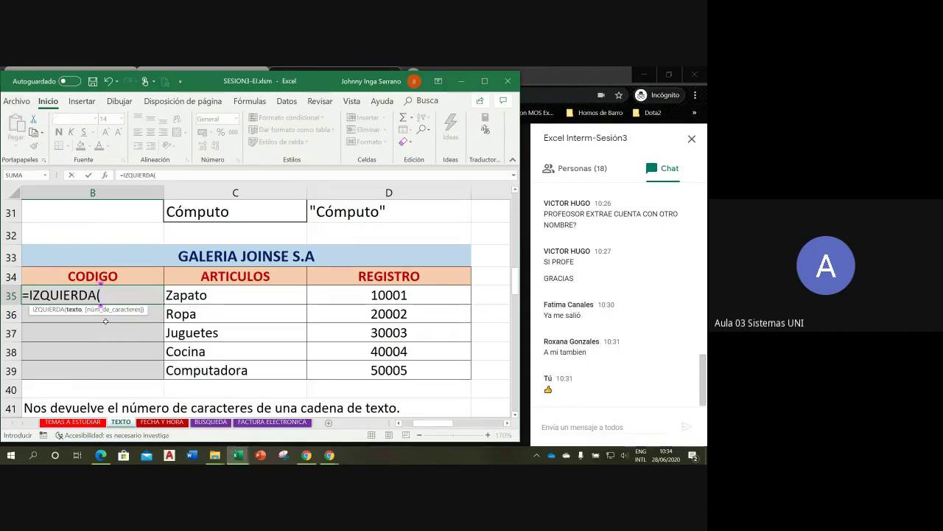
pyautogui.click(210, 293)
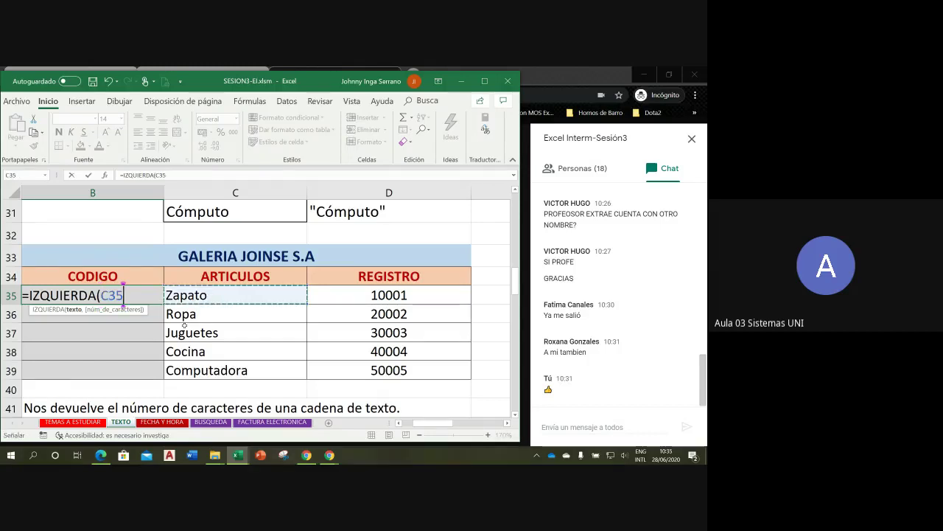
pyautogui.write(',')
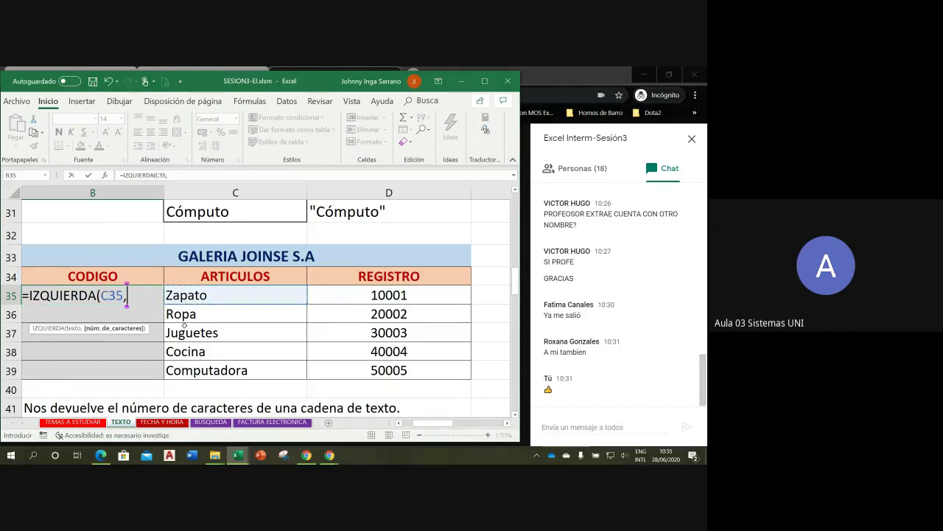
pyautogui.write('3)')
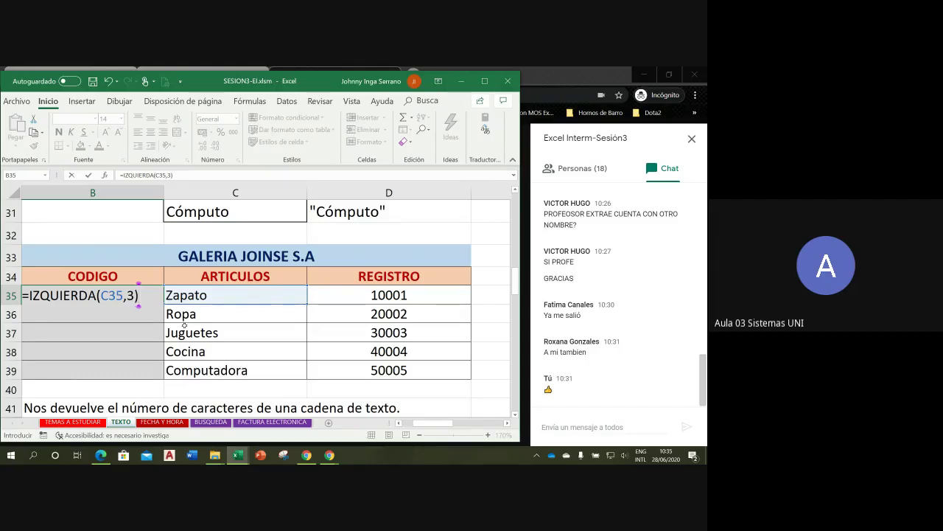
pyautogui.press('Return')
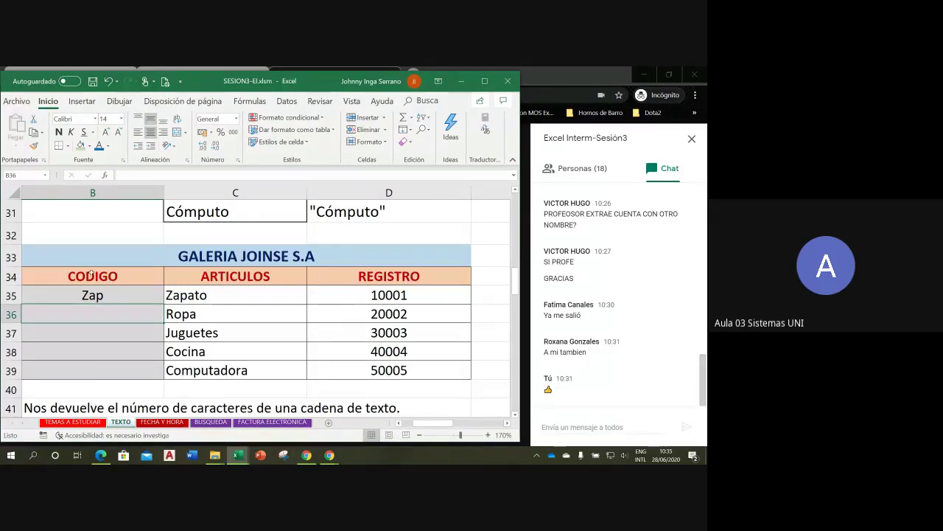
# Step: Append &"-" to the formula in B35 so the extracted letters are followed by a hyphen
pyautogui.doubleClick(115, 297)
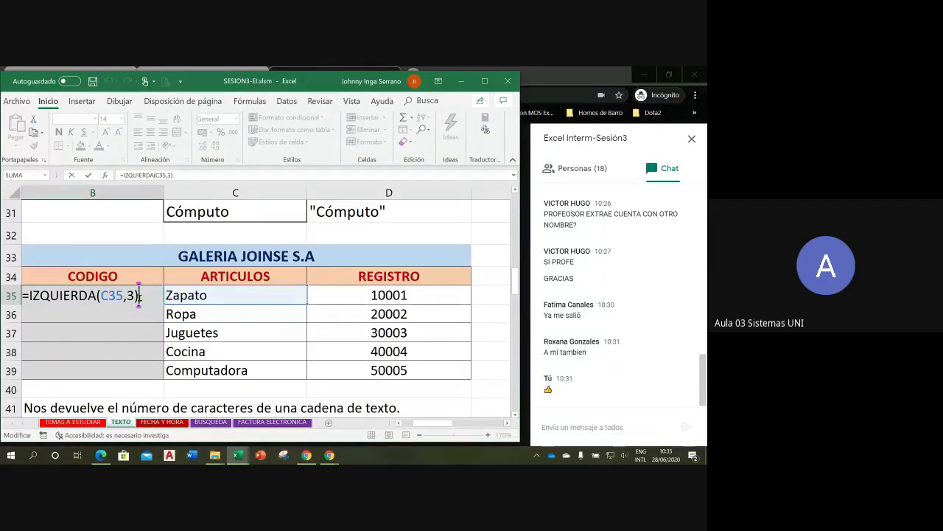
pyautogui.write('&"-"')
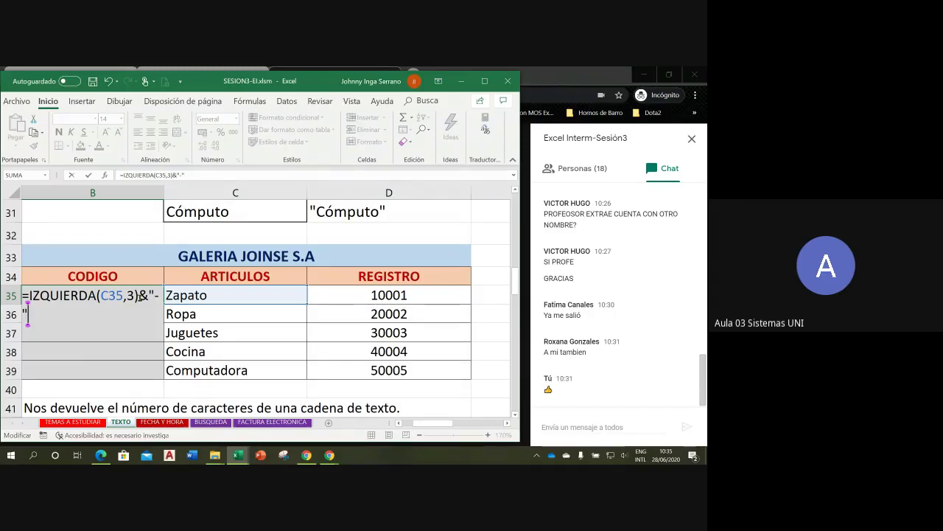
pyautogui.press('Return')
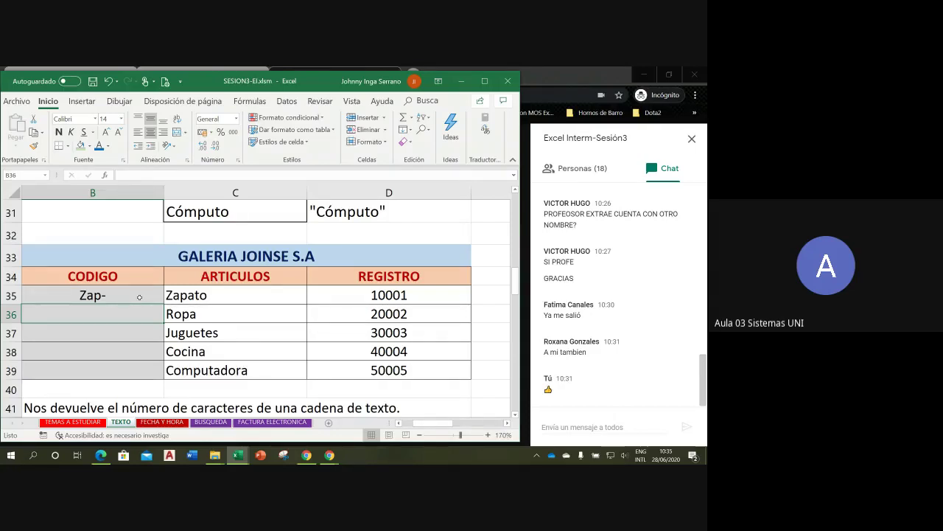
# Step: Extend the B35 formula with &DERECHA(D35,2) to add the last two digits of the register number
pyautogui.doubleClick(140, 296)
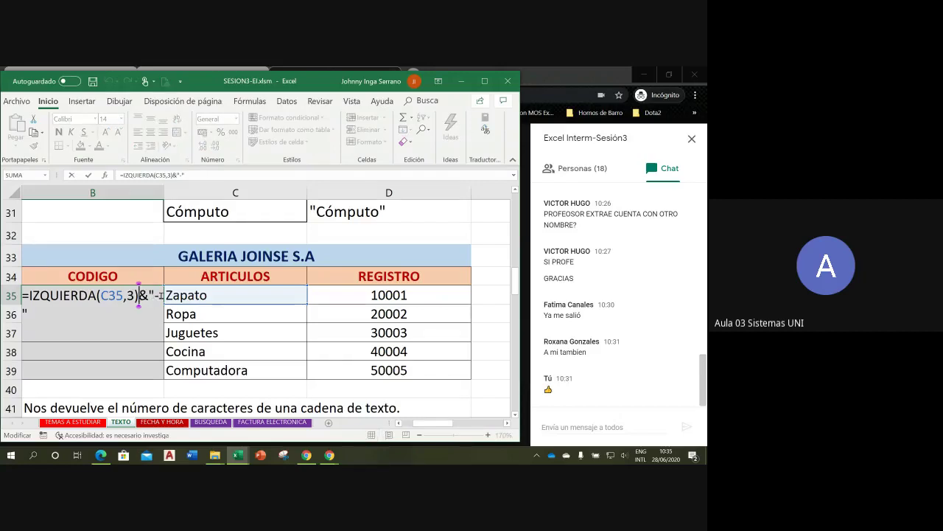
pyautogui.click(54, 313)
pyautogui.write('&')
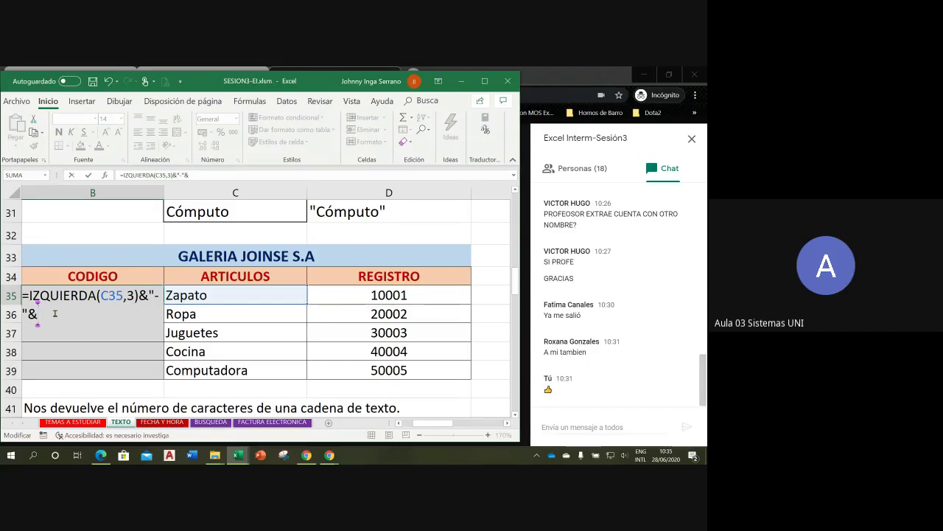
pyautogui.write('dere')
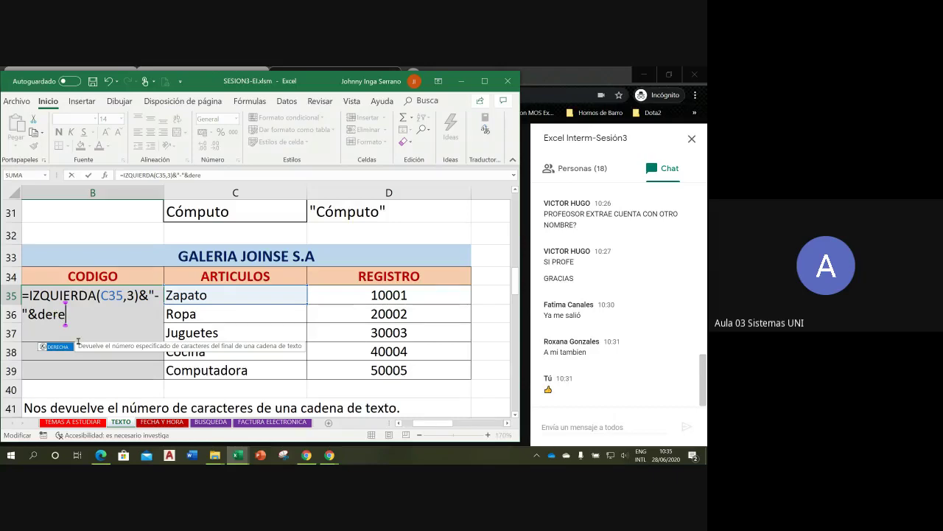
pyautogui.doubleClick(65, 348)
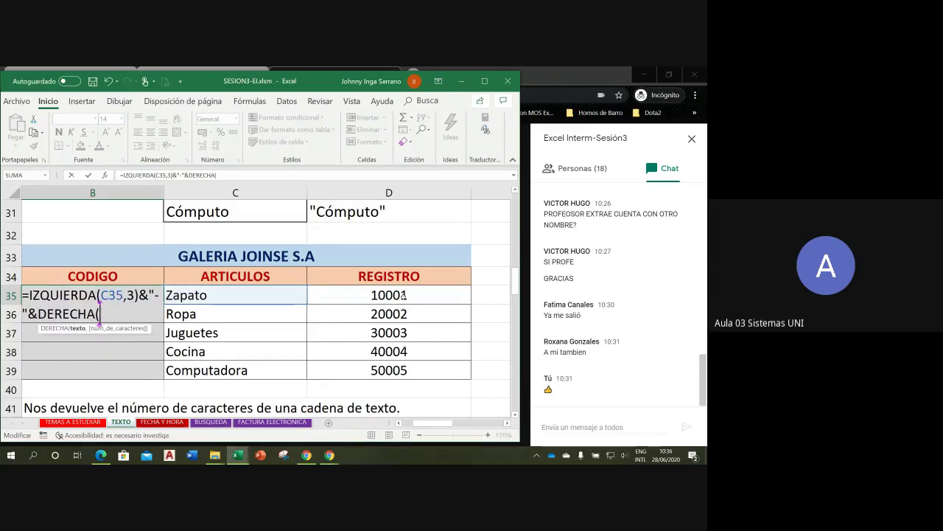
pyautogui.click(407, 296)
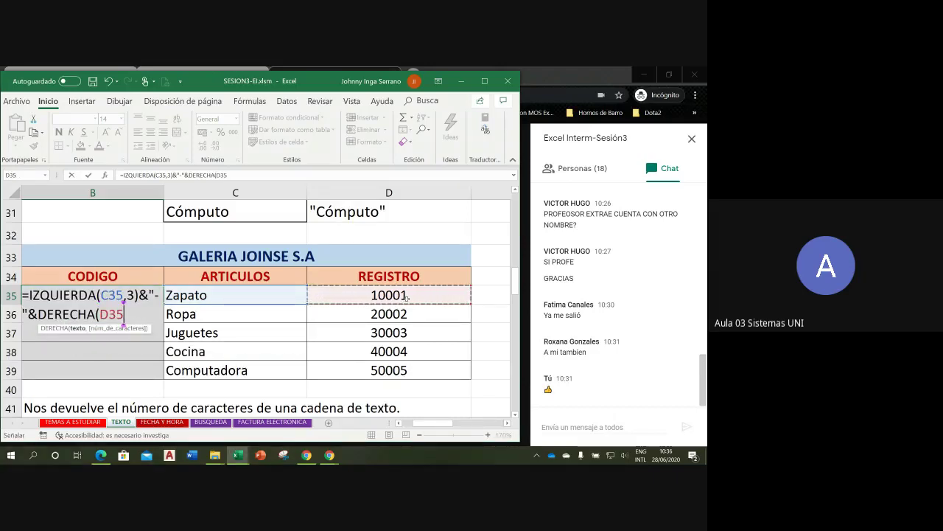
pyautogui.write(',')
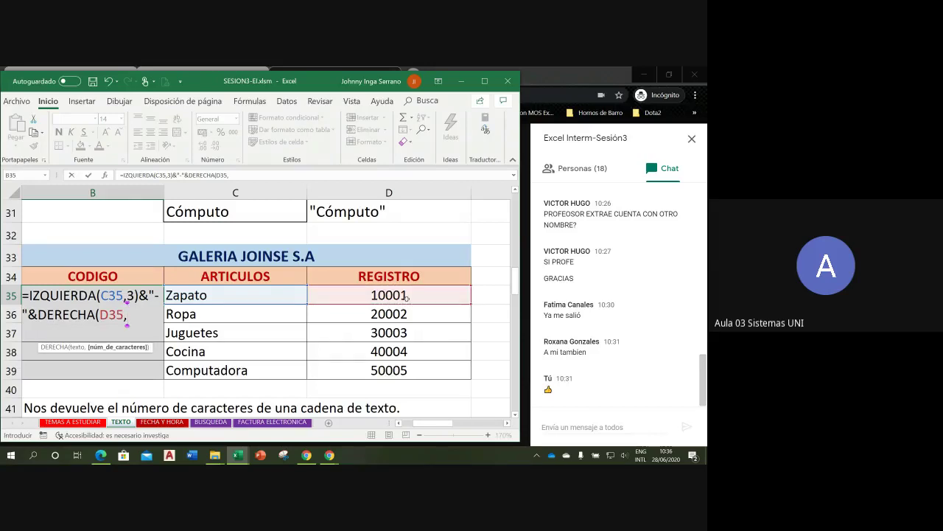
pyautogui.write('2)')
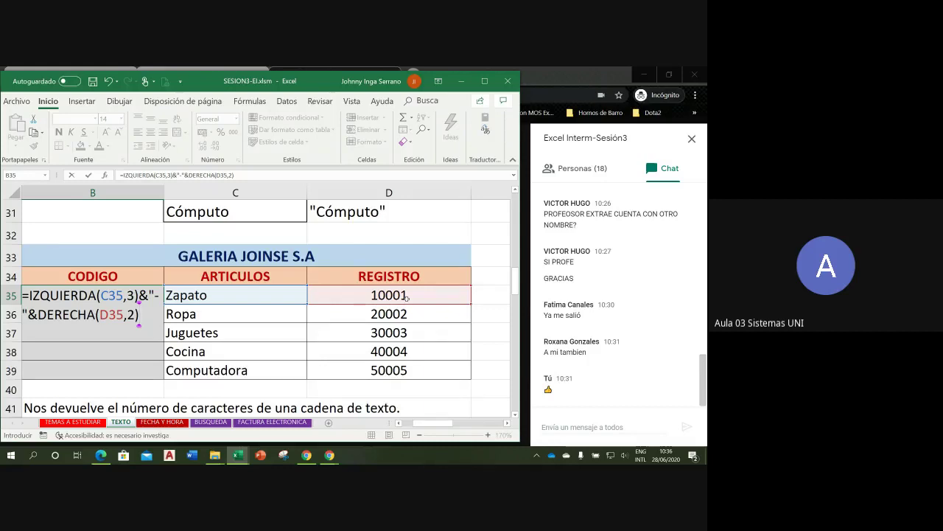
pyautogui.press('Return')
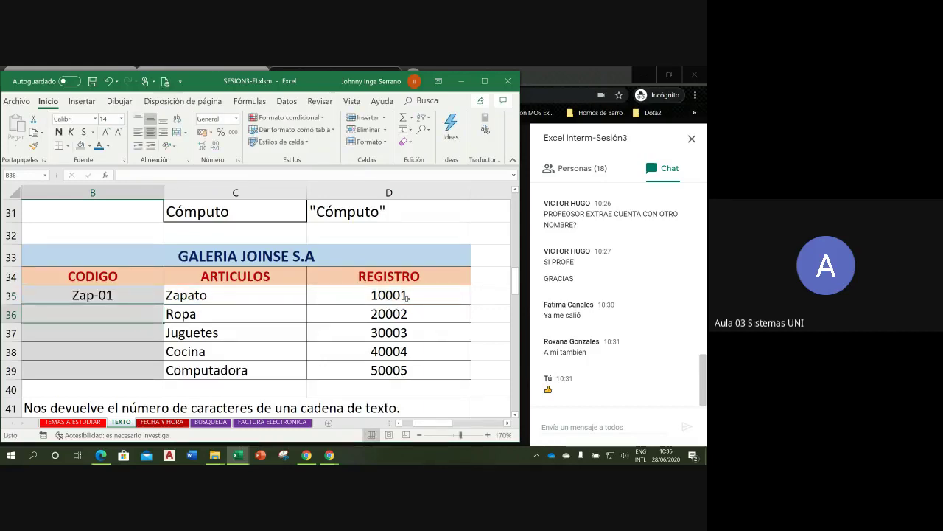
# Step: Copy the code formula from B35 down through B39
pyautogui.click(155, 295)
pyautogui.moveTo(164, 303); pyautogui.dragTo(160, 377)
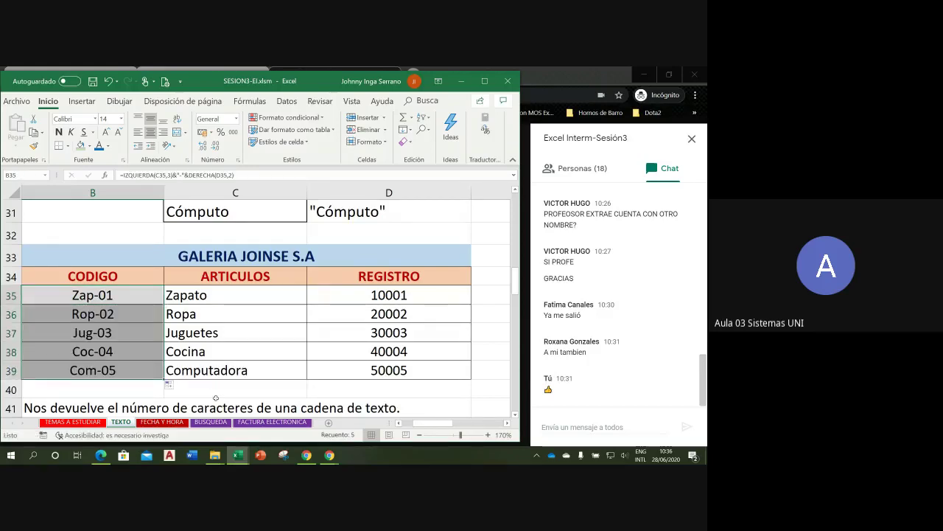
pyautogui.click(194, 315)
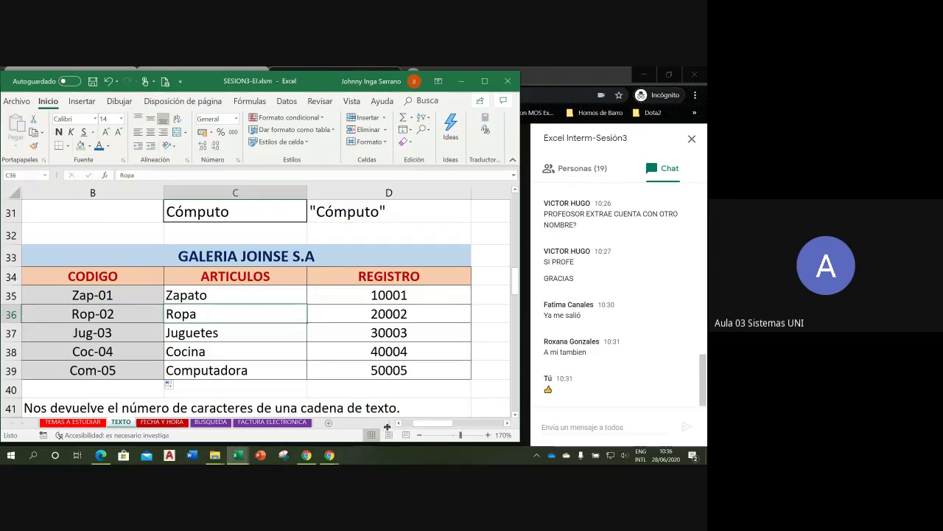
pyautogui.press('Up')
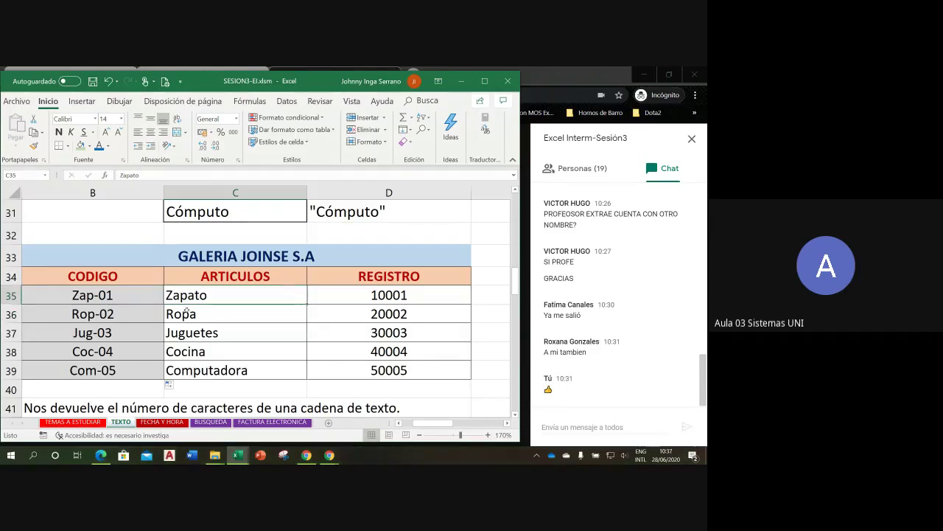
pyautogui.click(113, 371)
pyautogui.click(199, 370)
pyautogui.click(201, 352)
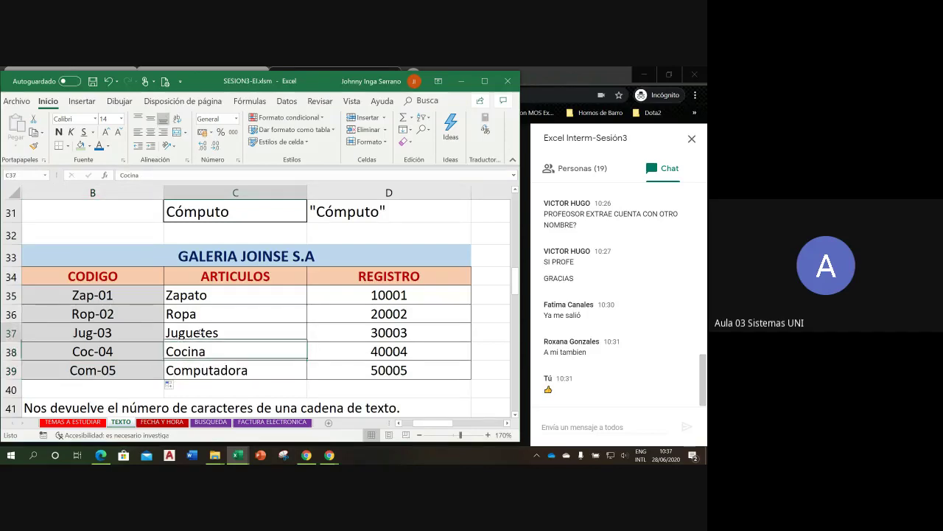
pyautogui.click(202, 332)
pyautogui.click(202, 312)
pyautogui.press('Up')
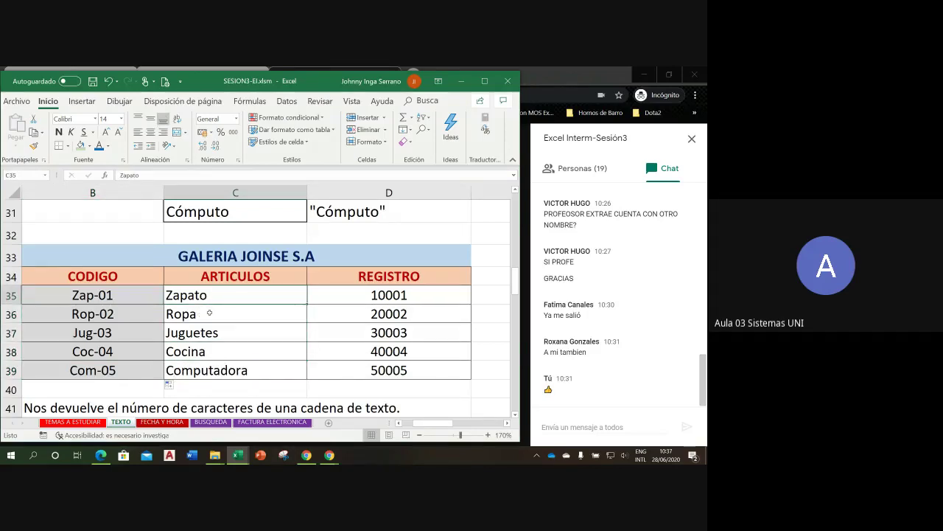
# Step: Left-align cell B35 and open its formula in the cell to review it on one line
pyautogui.doubleClick(135, 296)
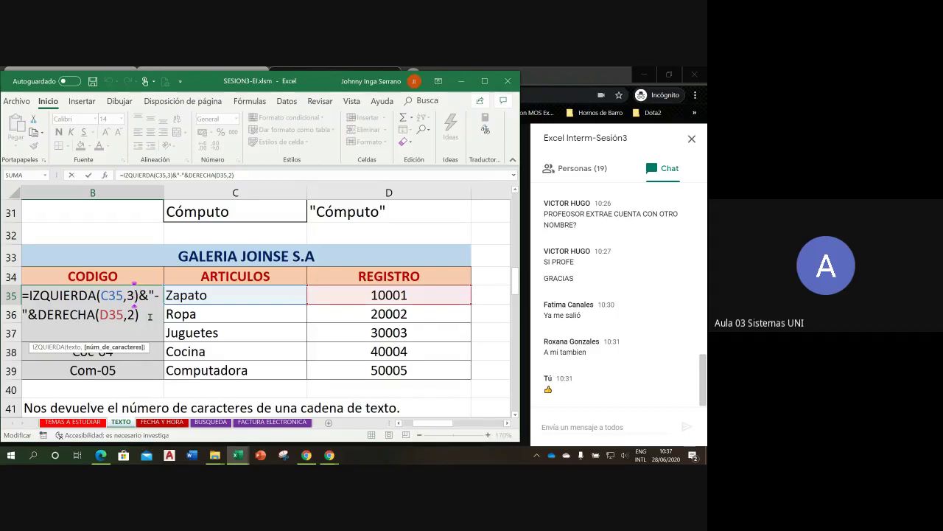
pyautogui.press('Escape')
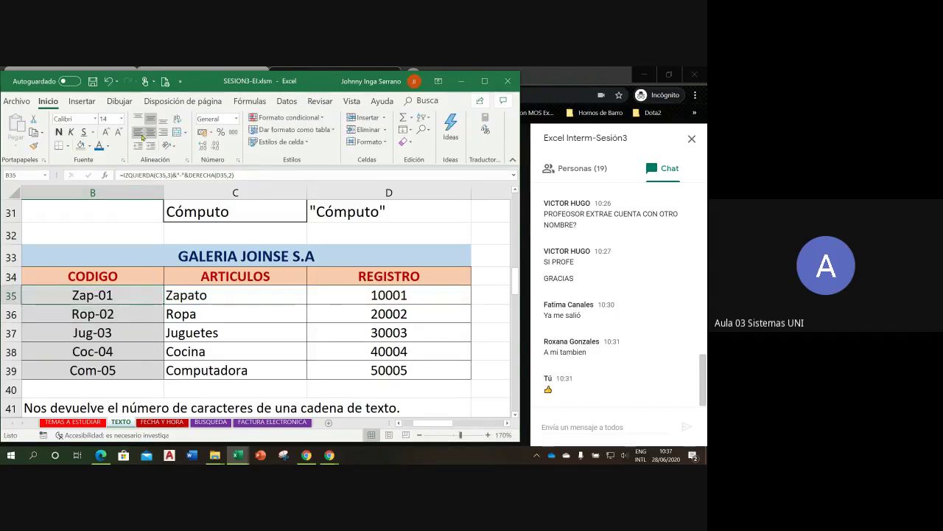
pyautogui.doubleClick(127, 296)
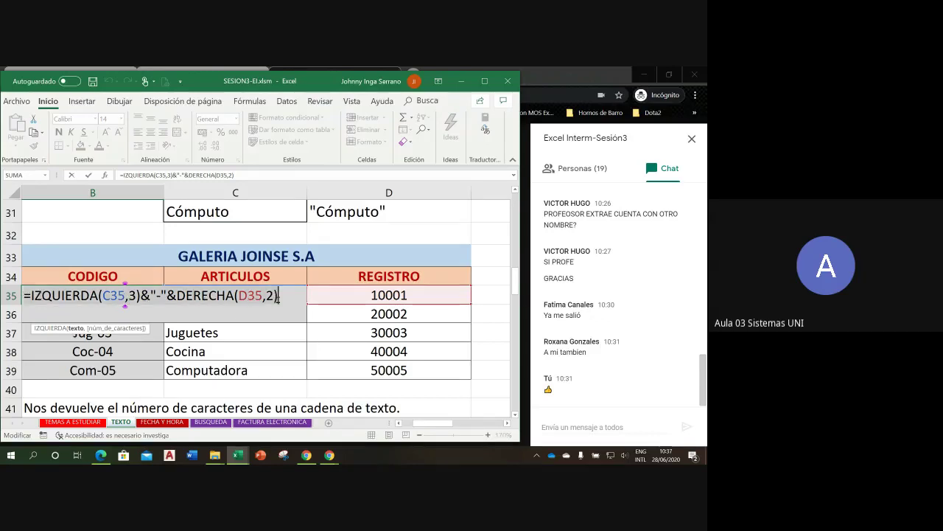
pyautogui.click(279, 295)
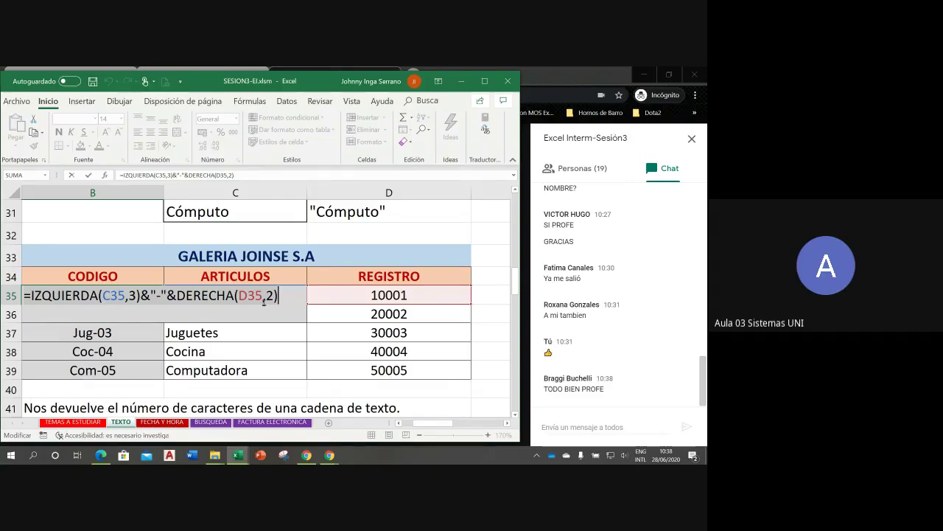
pyautogui.press('Return')
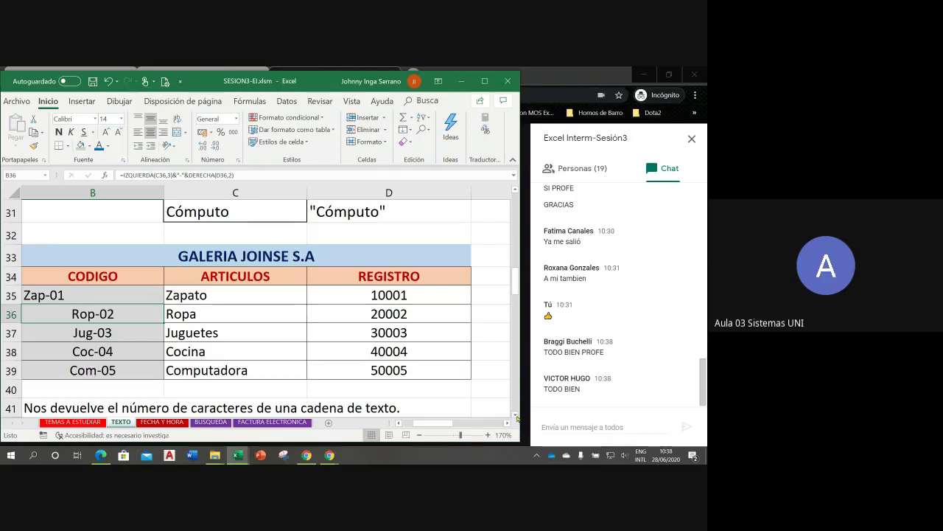
# Step: Enter =LARGO(B45) in C45 to count the characters of the sample text Sistemas Uni
pyautogui.scroll(-2, 472, 409)
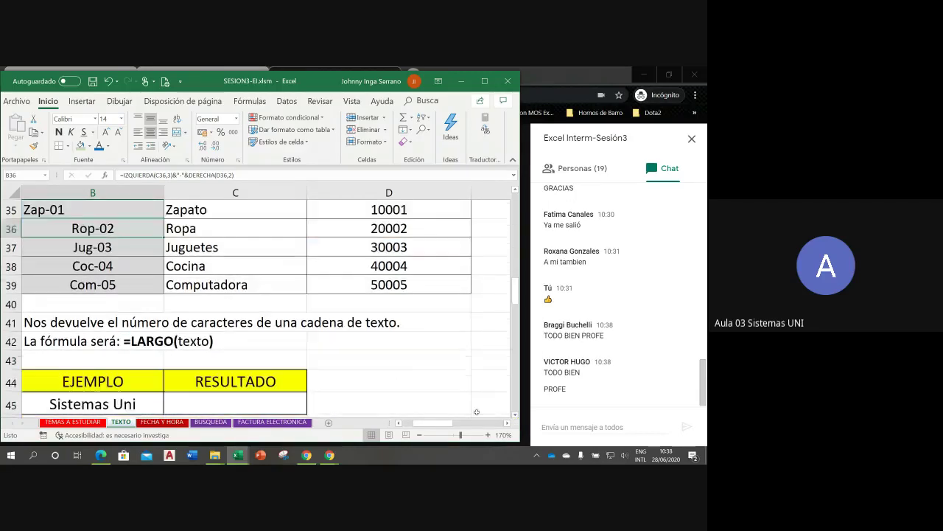
pyautogui.moveTo(433, 426); pyautogui.dragTo(424, 426)
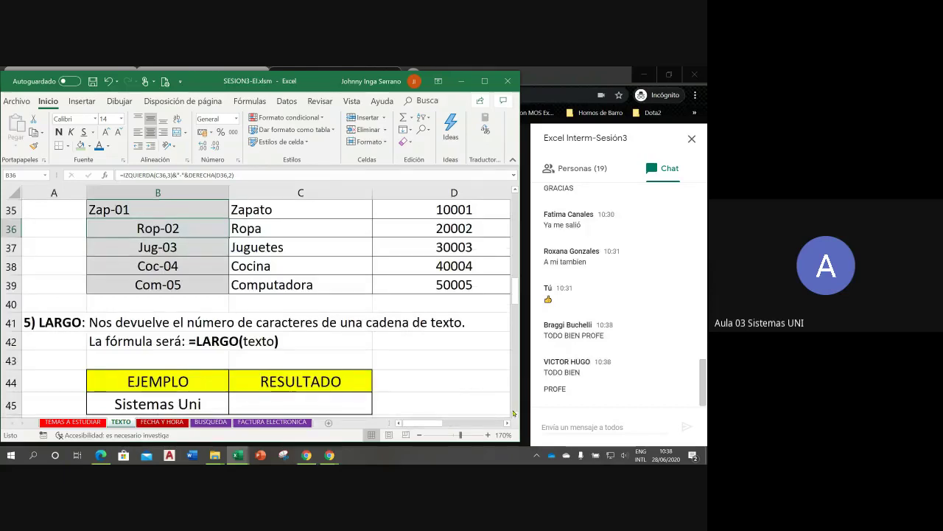
pyautogui.scroll(-2, 514, 416)
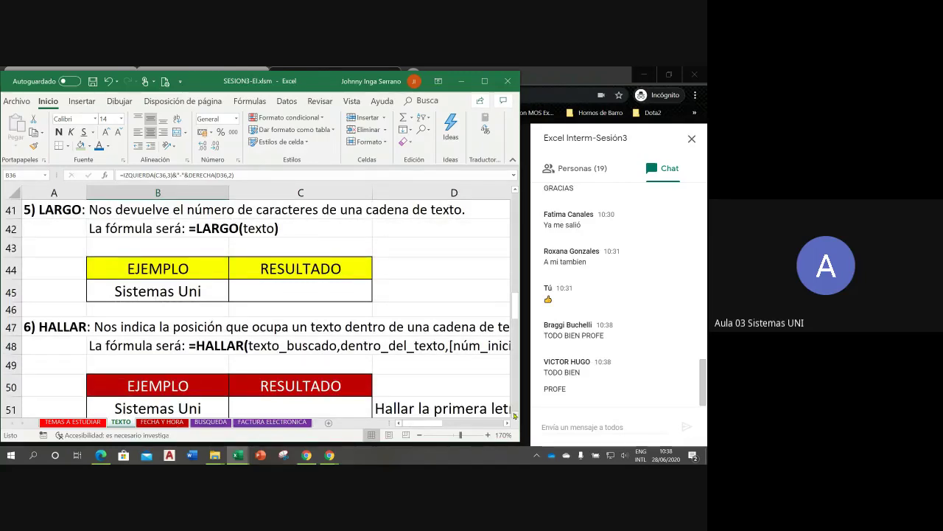
pyautogui.click(311, 296)
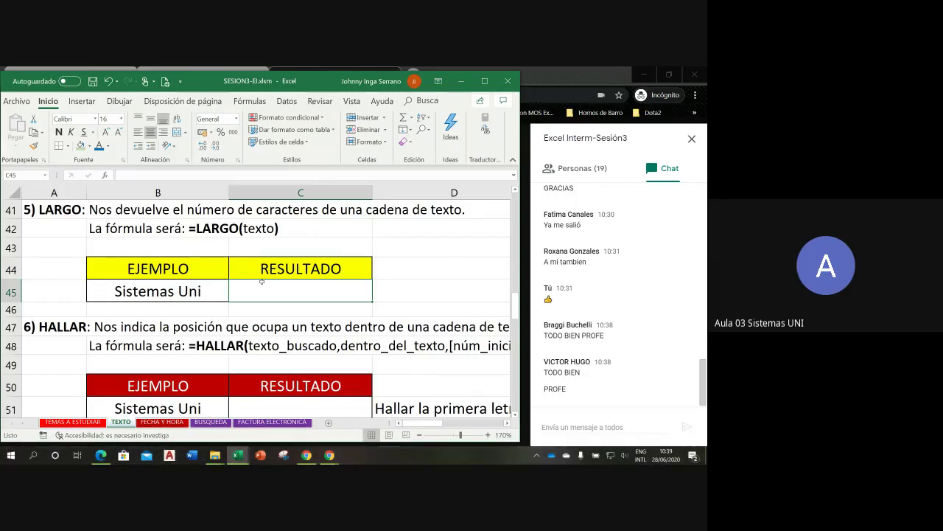
pyautogui.write('=')
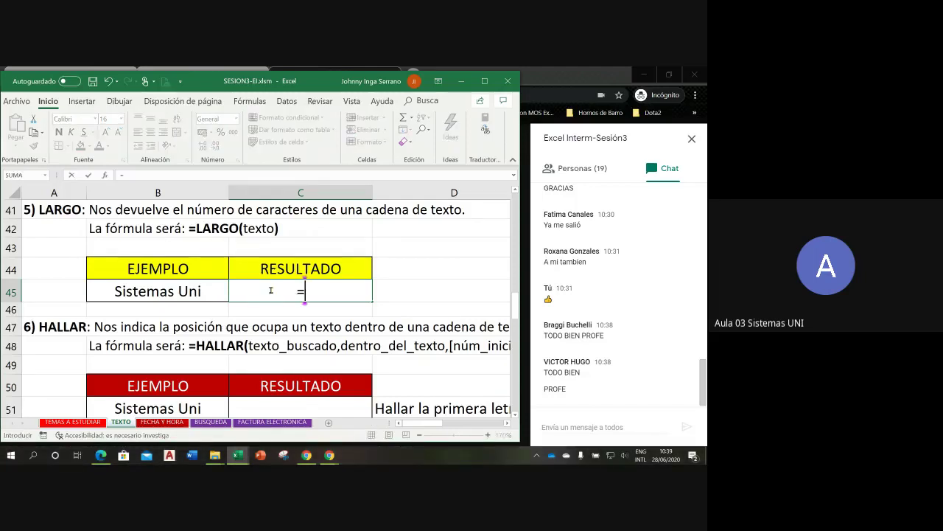
pyautogui.write('largo')
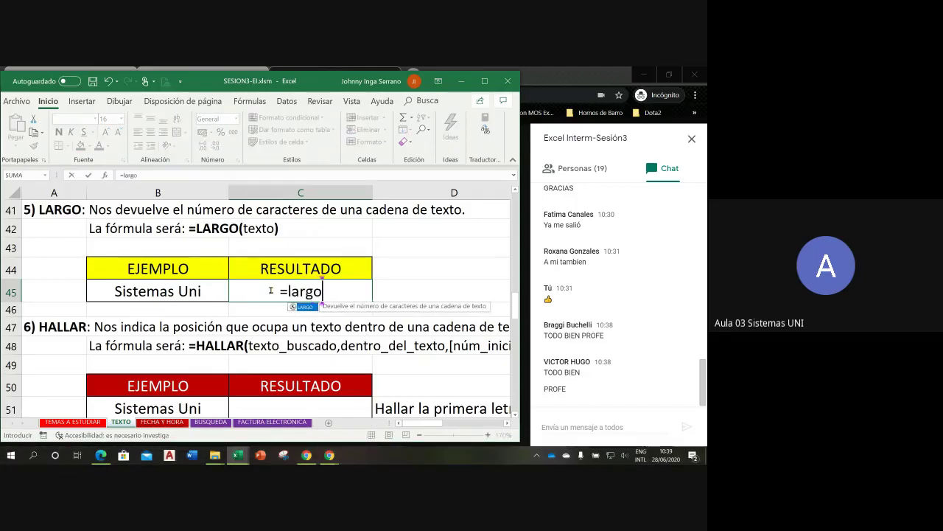
pyautogui.write('(')
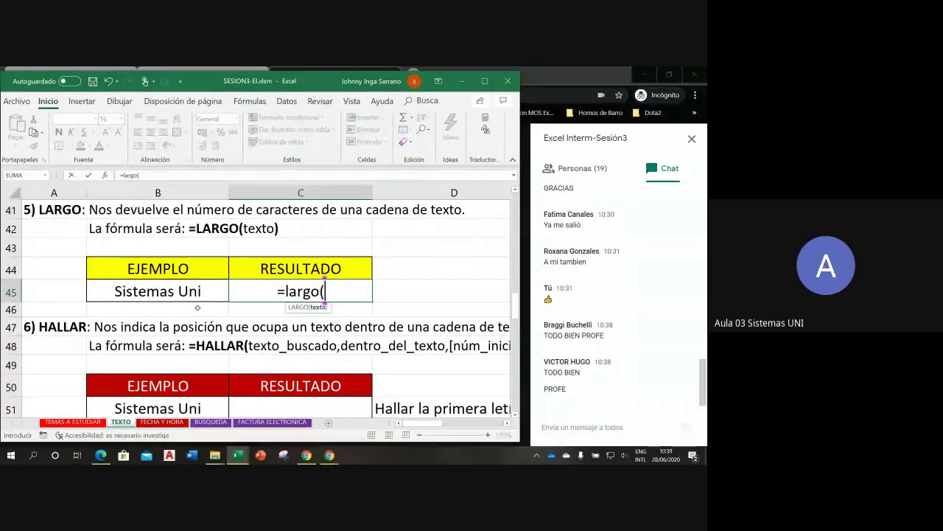
pyautogui.click(193, 297)
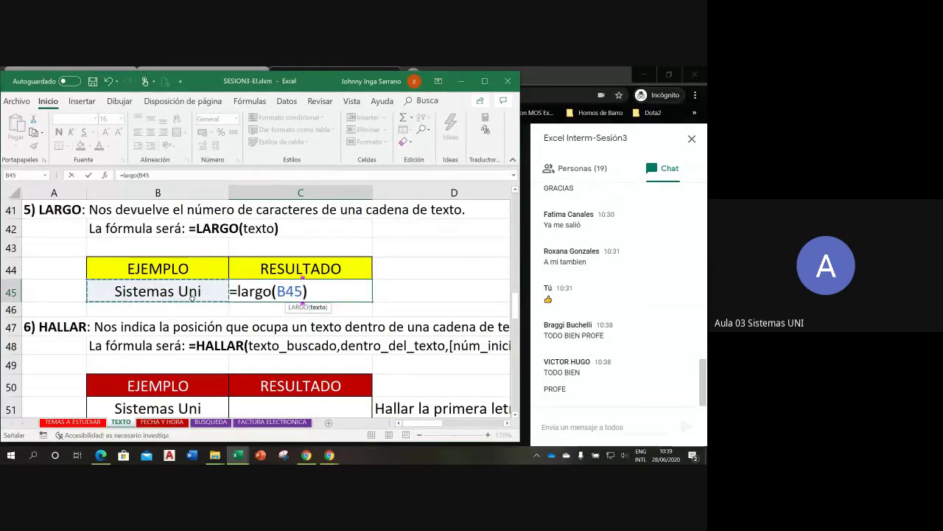
pyautogui.write(')')
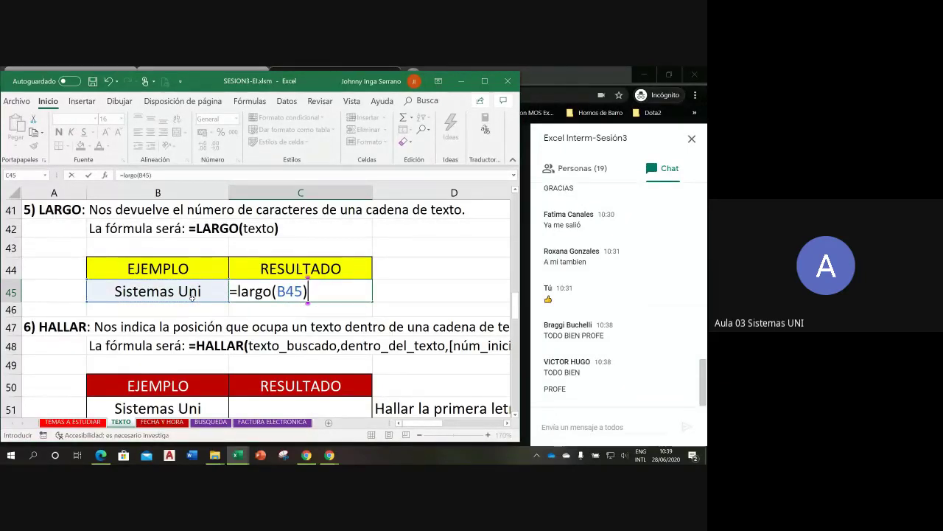
pyautogui.press('Return')
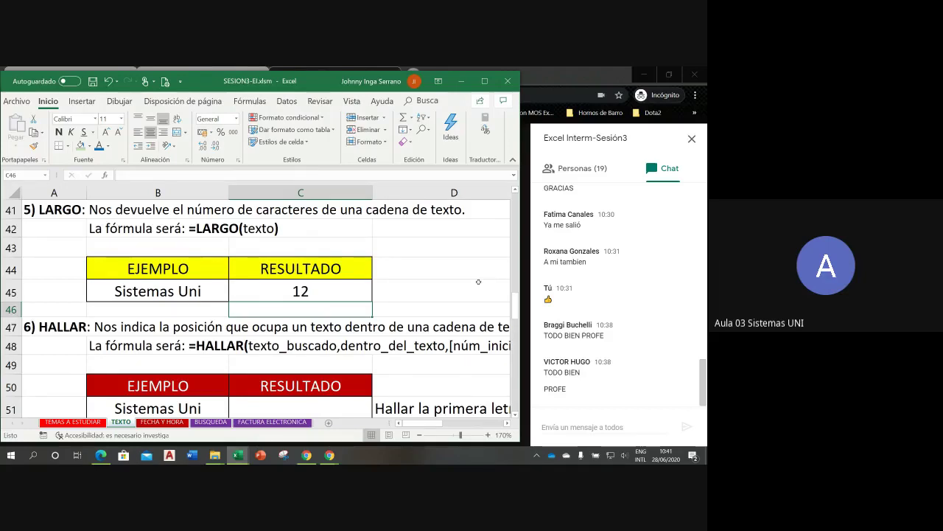
# Step: Start a HALLAR formula in C51, the first result cell of the HALLAR example, and open its function arguments dialog
pyautogui.moveTo(516, 307); pyautogui.dragTo(508, 319)
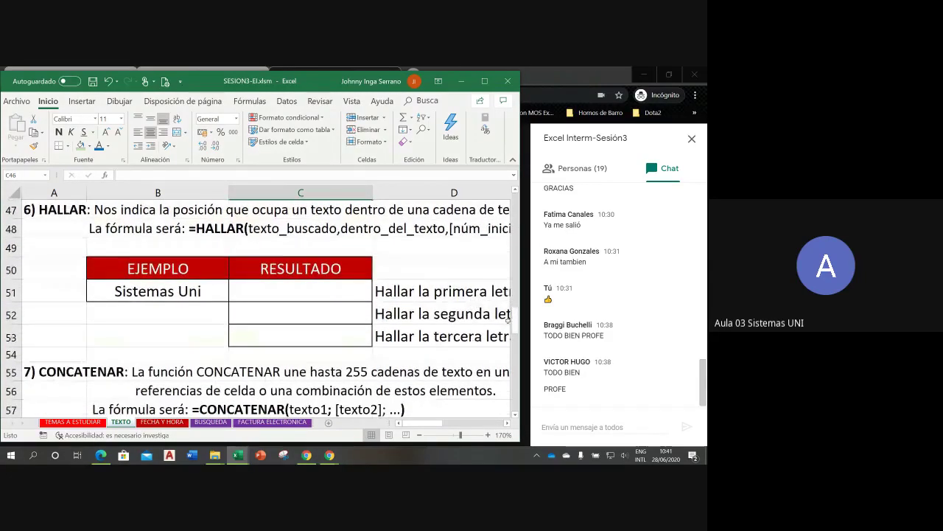
pyautogui.click(304, 291)
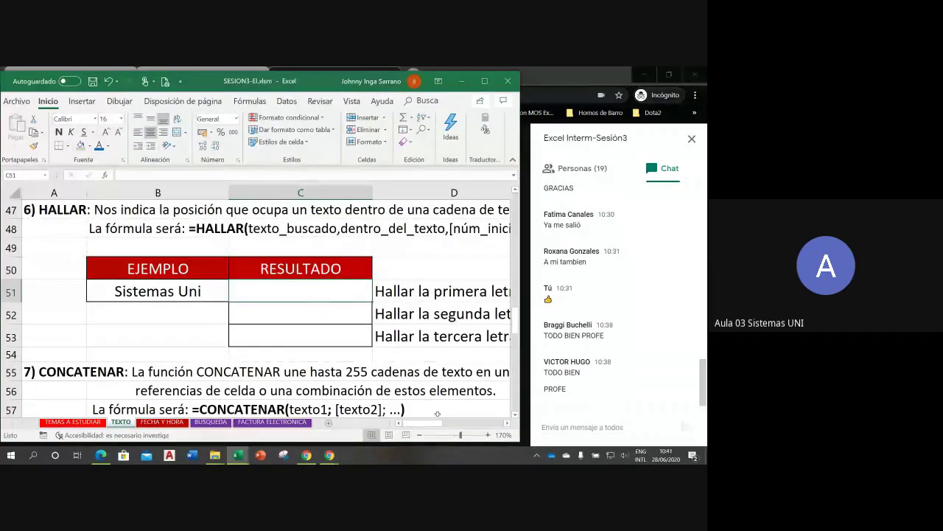
pyautogui.click(418, 434)
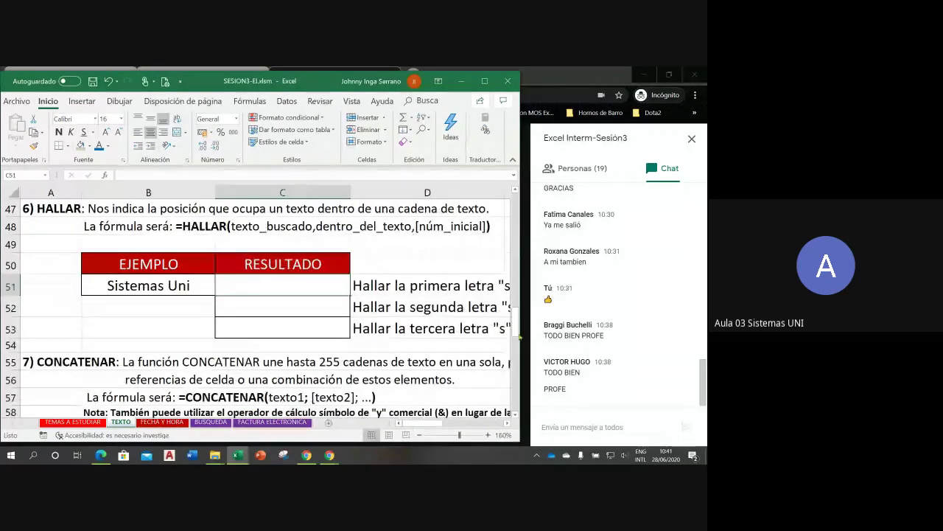
pyautogui.moveTo(520, 339); pyautogui.dragTo(535, 336)
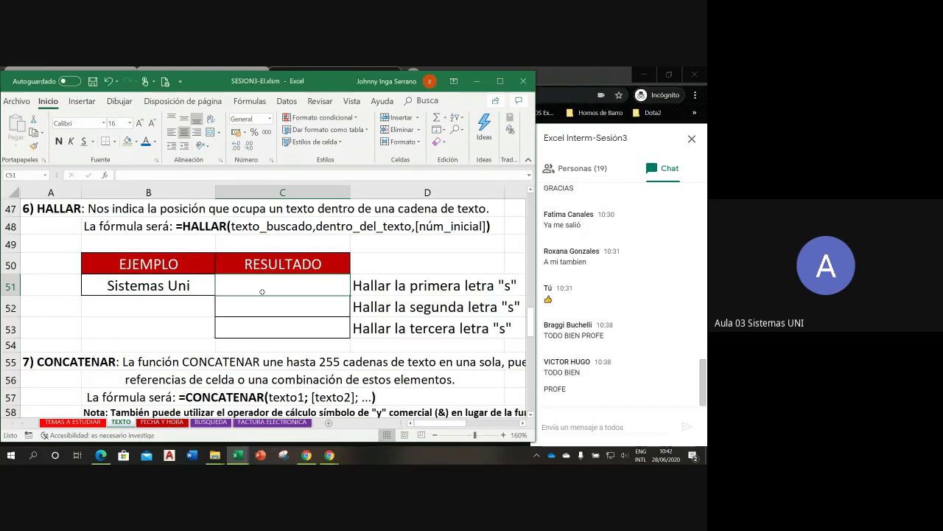
pyautogui.write('=ha')
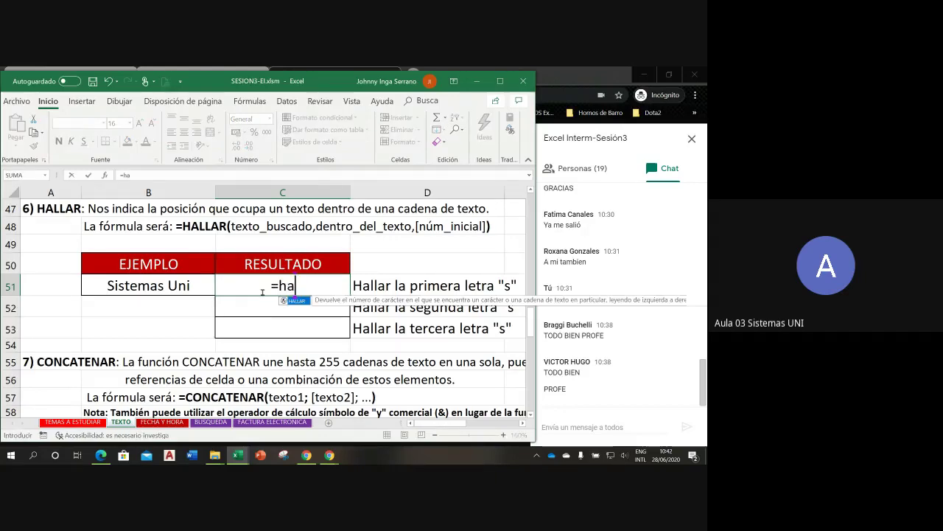
pyautogui.write('llar')
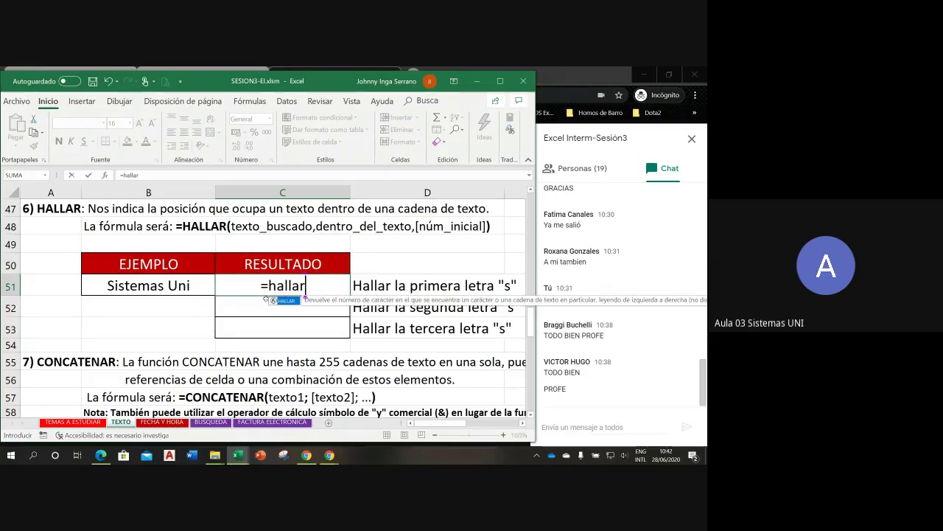
pyautogui.doubleClick(285, 302)
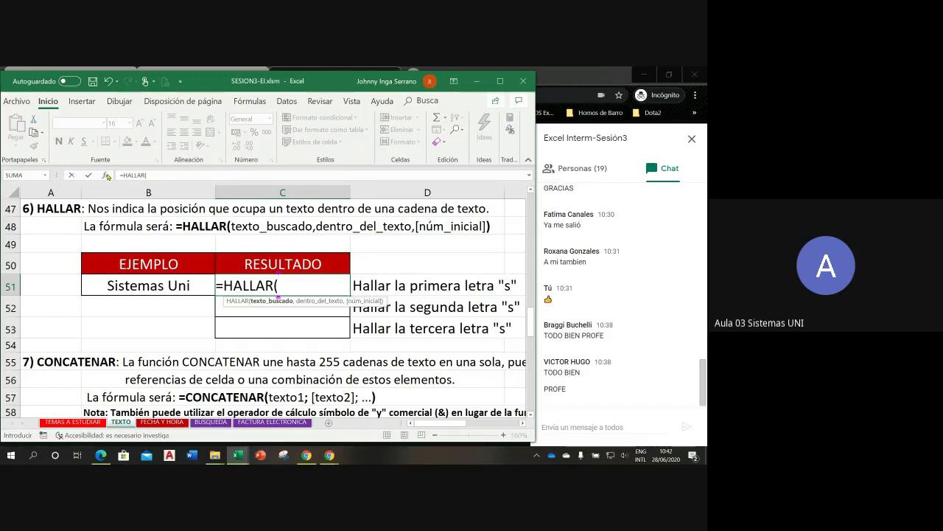
pyautogui.click(104, 175)
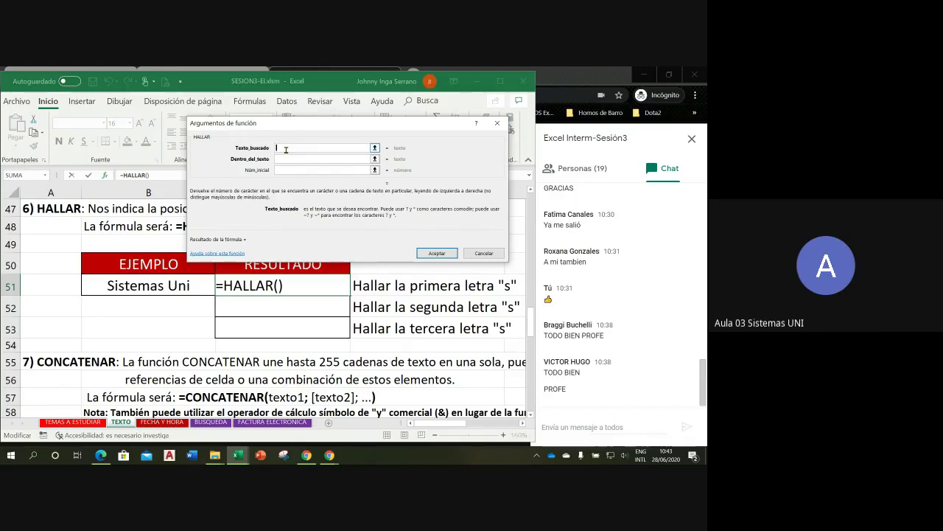
# Step: Complete the HALLAR function with "t" as Texto_buscado, B51 as Dentro_del_texto and 1 as Núm_inicial
pyautogui.write('t')
pyautogui.click(294, 157)
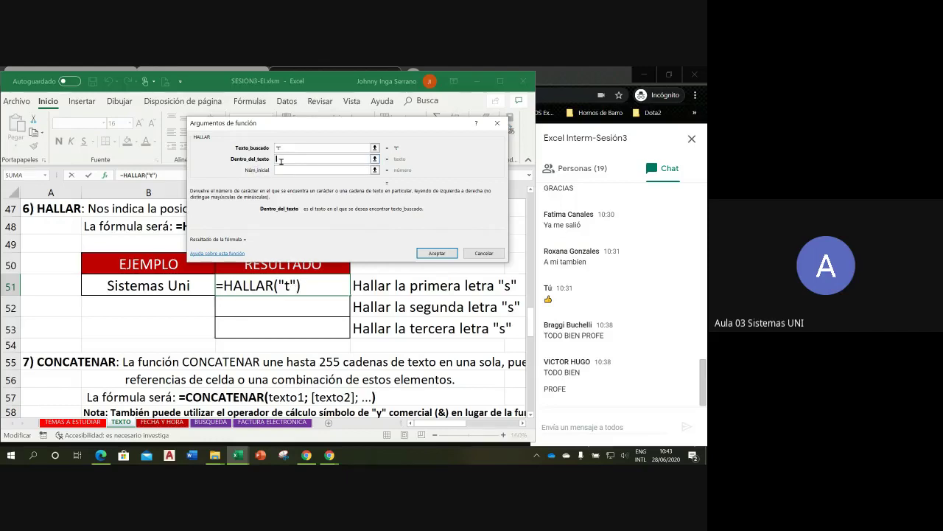
pyautogui.click(127, 285)
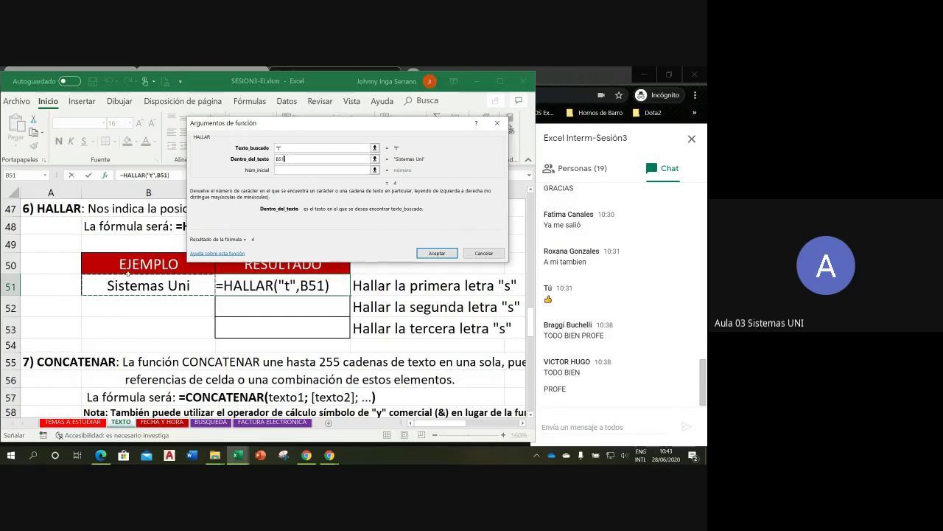
pyautogui.click(279, 170)
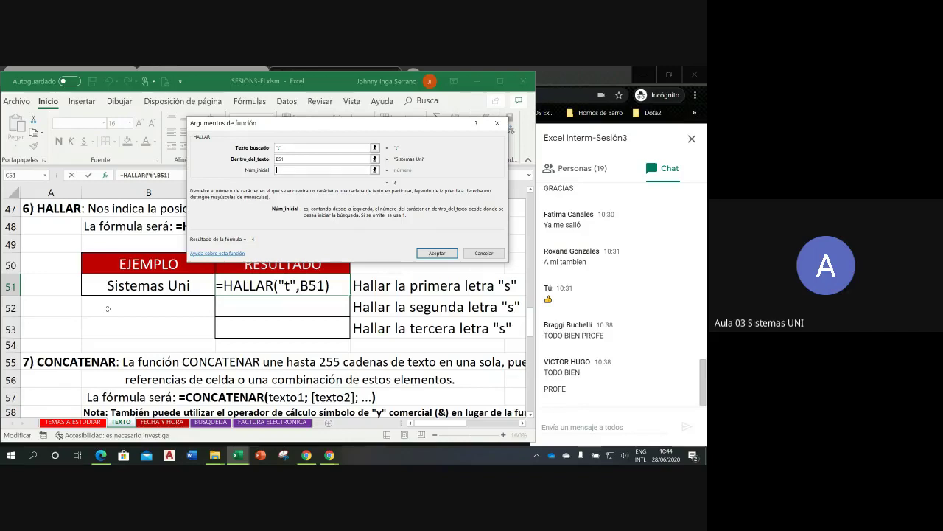
pyautogui.write('1')
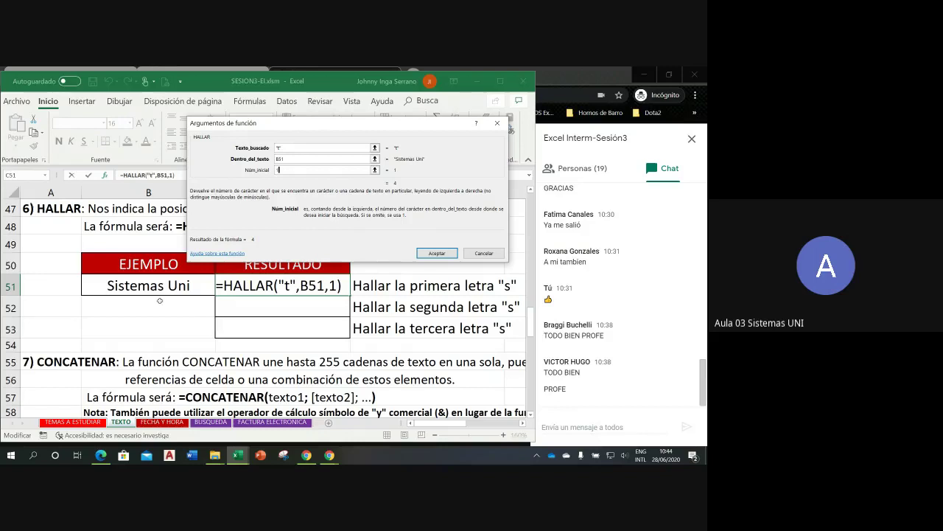
pyautogui.click(442, 254)
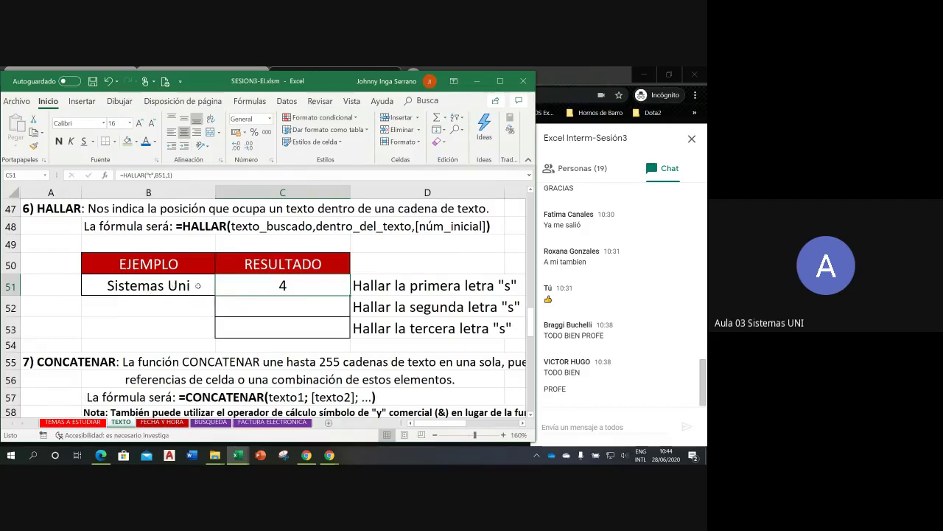
# Step: Change the searched letter in the C51 HALLAR formula to "u"
pyautogui.doubleClick(265, 284)
pyautogui.doubleClick(286, 285)
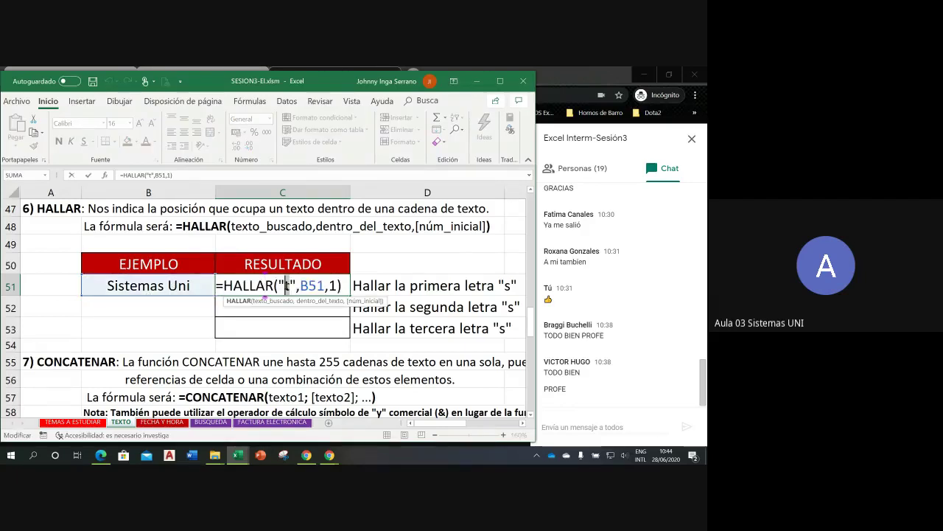
pyautogui.write('u')
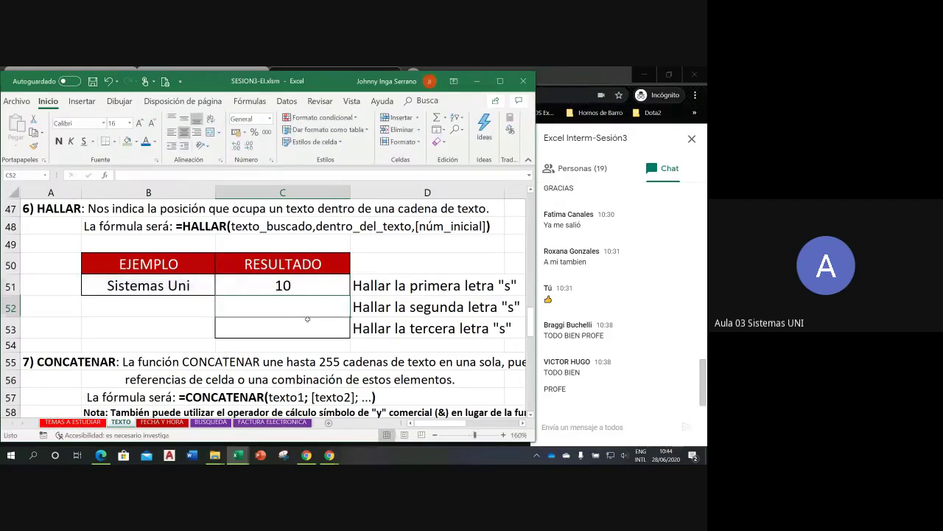
pyautogui.press('Return')
# Step: Replace the searched letter in the C51 HALLAR formula with "m"
pyautogui.doubleClick(284, 287)
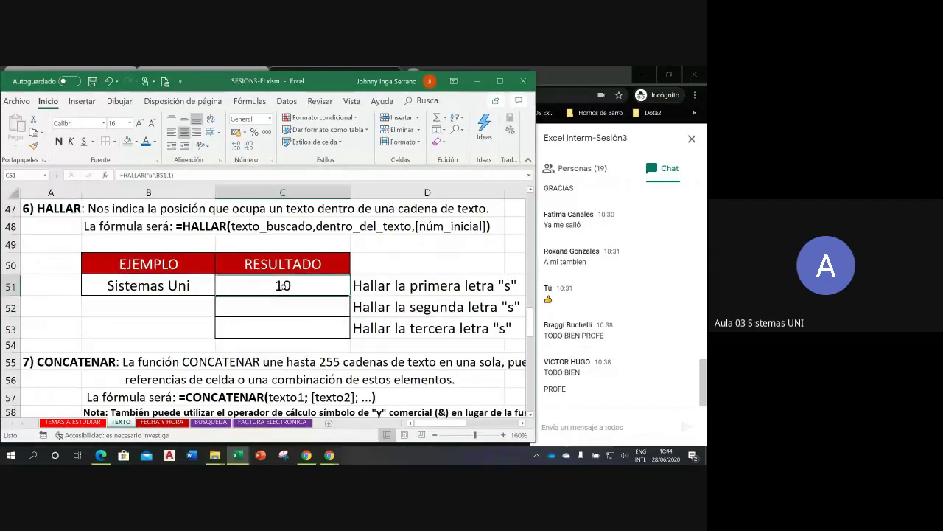
pyautogui.doubleClick(288, 286)
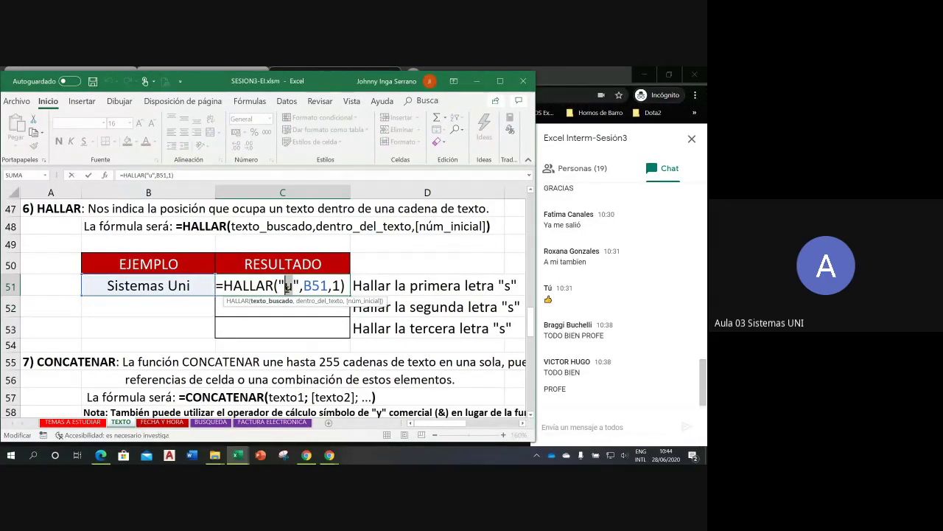
pyautogui.write('p')
pyautogui.press('BackSpace')
pyautogui.write('m')
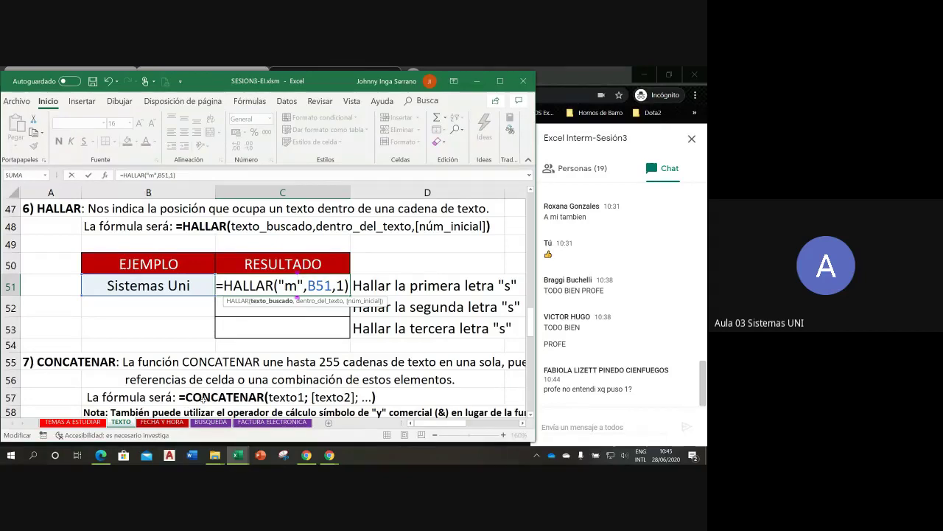
pyautogui.press('Return')
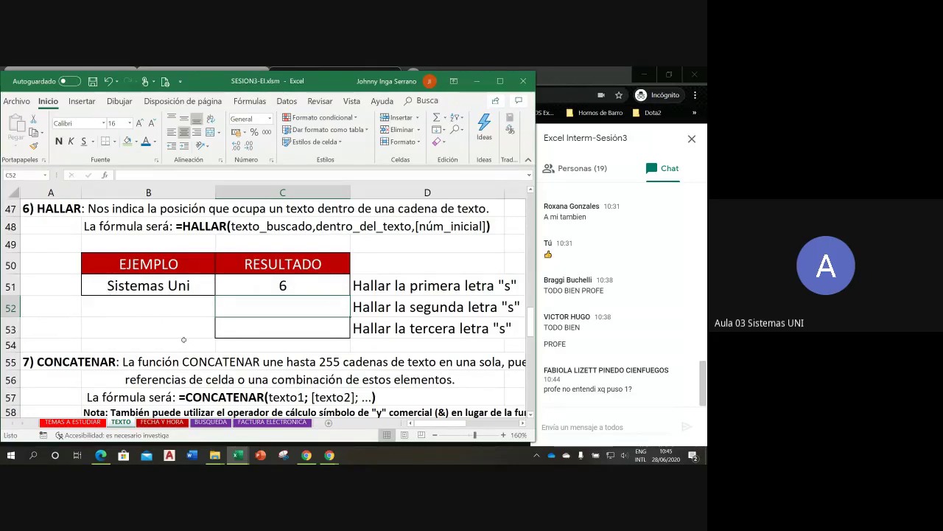
# Step: Set the searched letter in the C51 HALLAR formula to "i" and reopen the formula briefly to review it
pyautogui.doubleClick(291, 285)
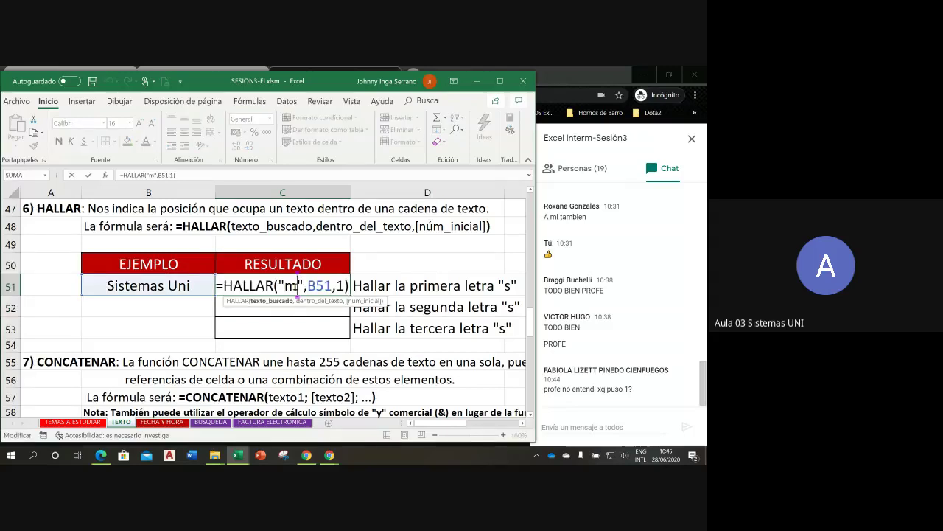
pyautogui.moveTo(297, 285); pyautogui.dragTo(286, 285)
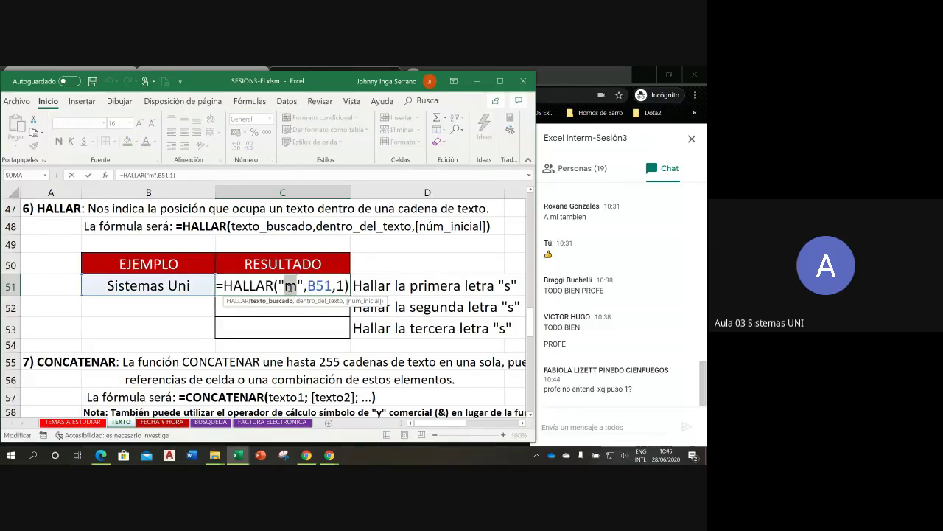
pyautogui.write('i')
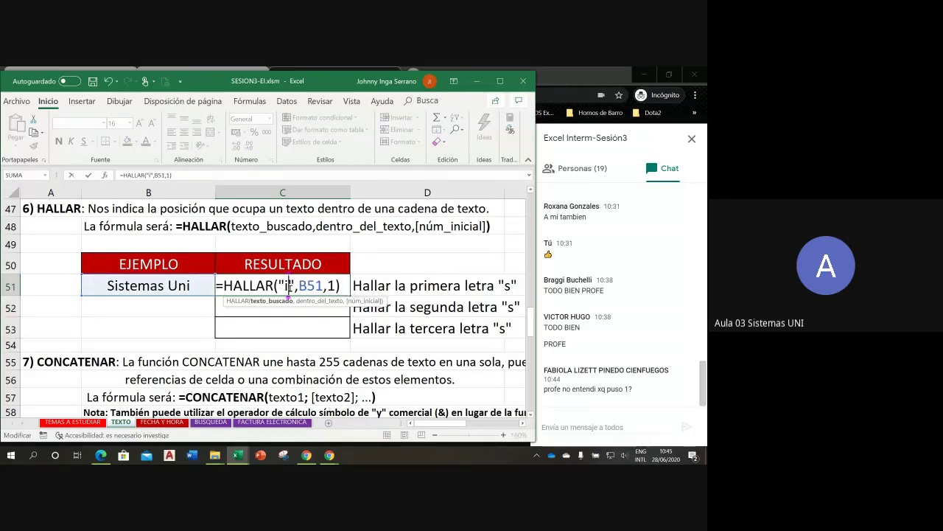
pyautogui.press('Return')
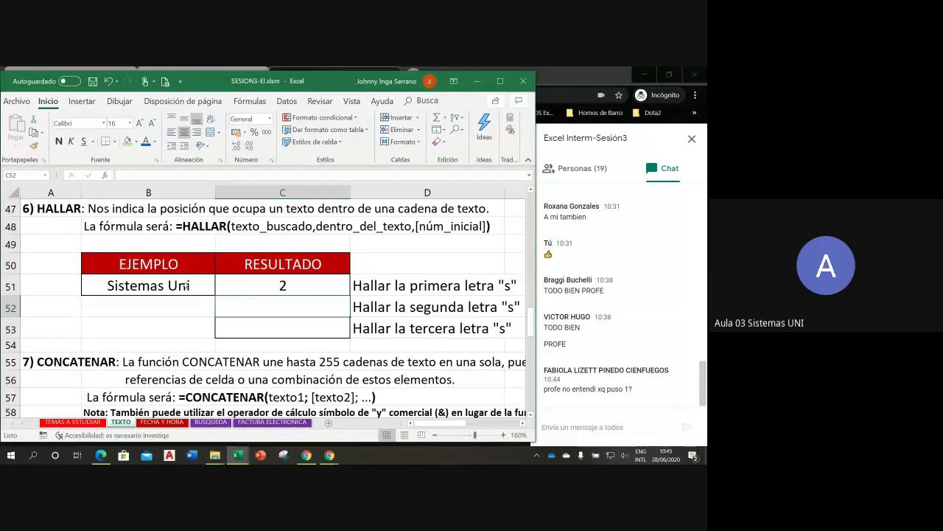
pyautogui.doubleClick(296, 287)
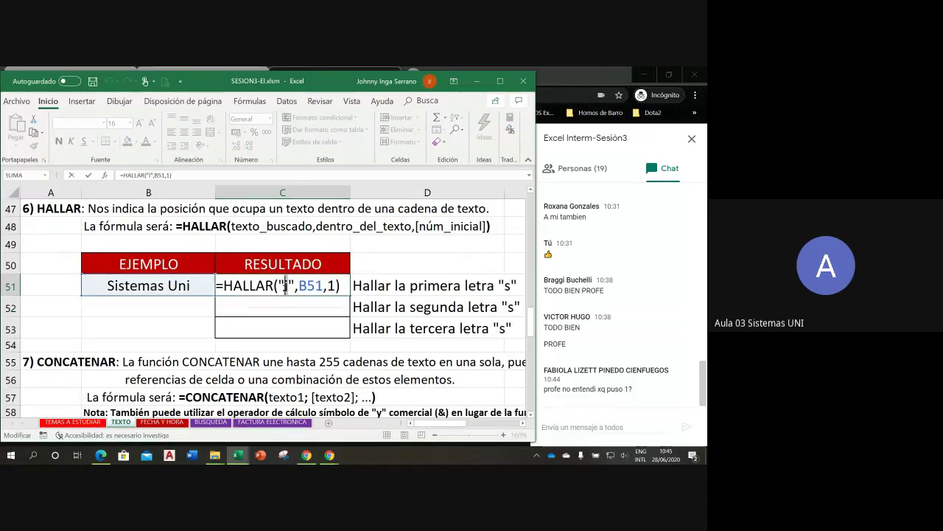
pyautogui.press('Return')
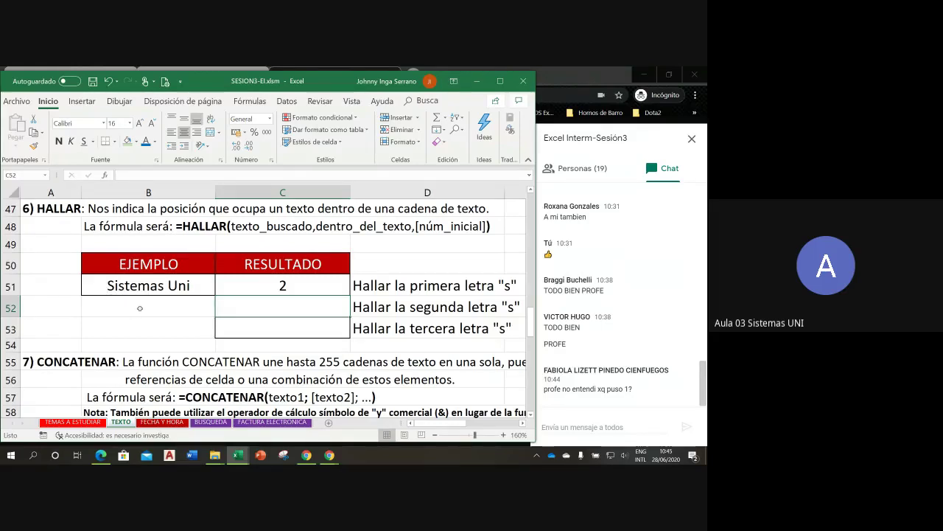
# Step: Start a HALLAR formula in cell C52 for the second-letter search
pyautogui.doubleClick(279, 305)
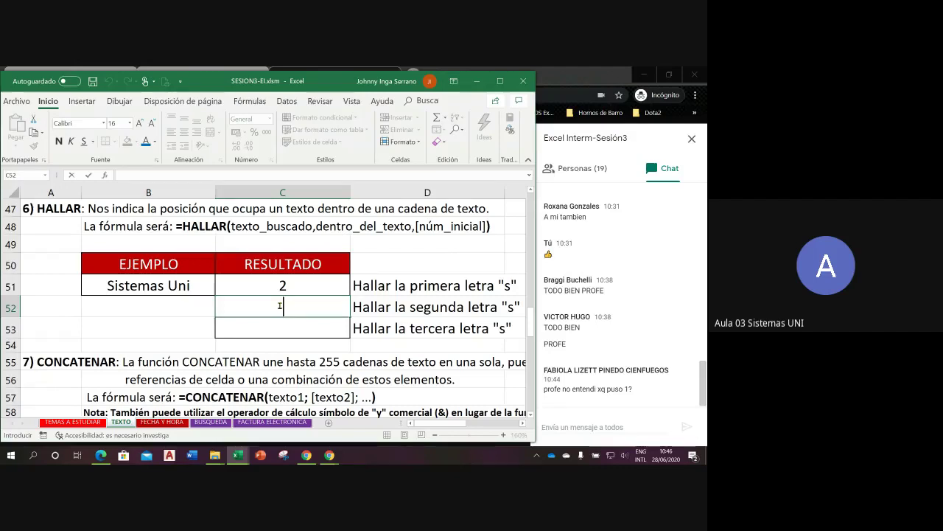
pyautogui.write('=')
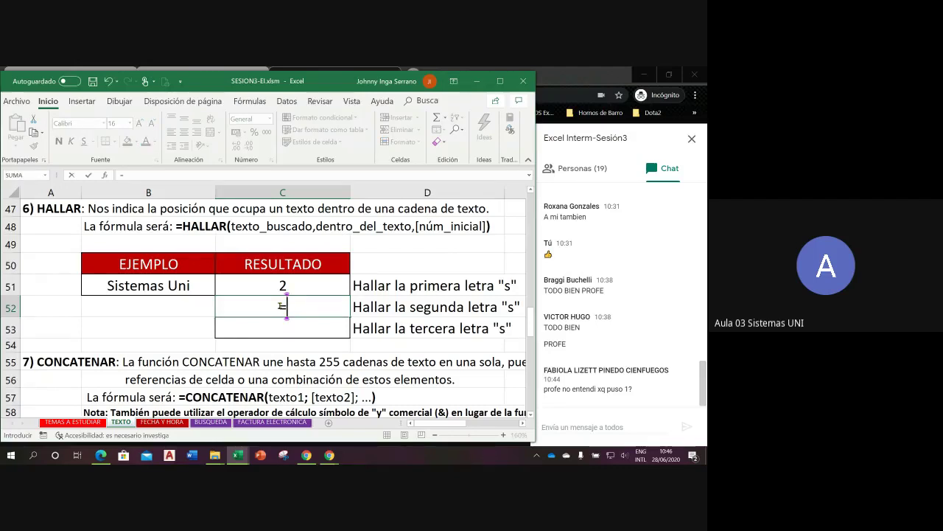
pyautogui.press('BackSpace')
pyautogui.press('Return')
pyautogui.click(281, 305)
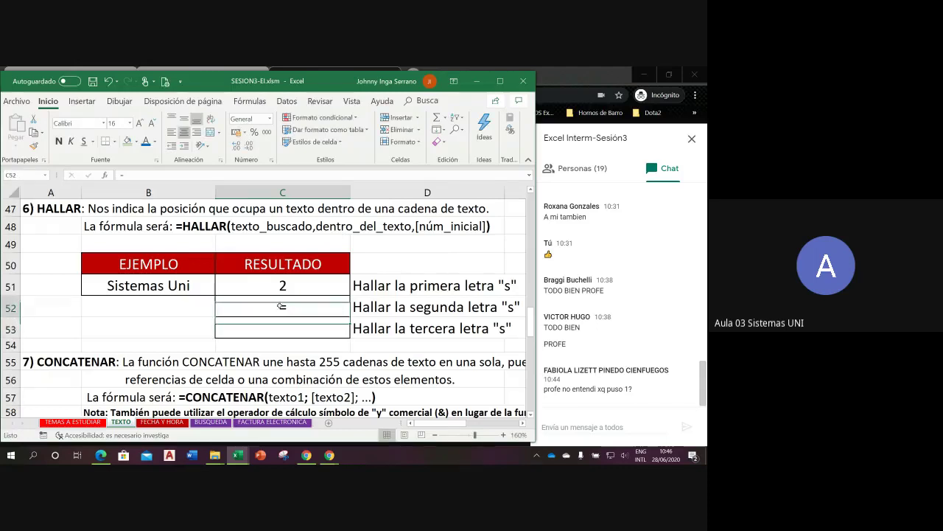
pyautogui.write('=')
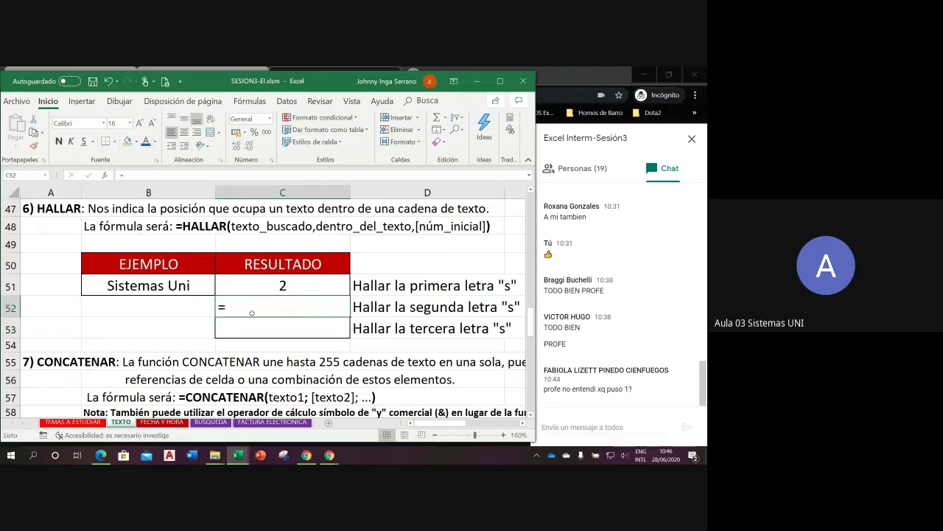
pyautogui.doubleClick(244, 305)
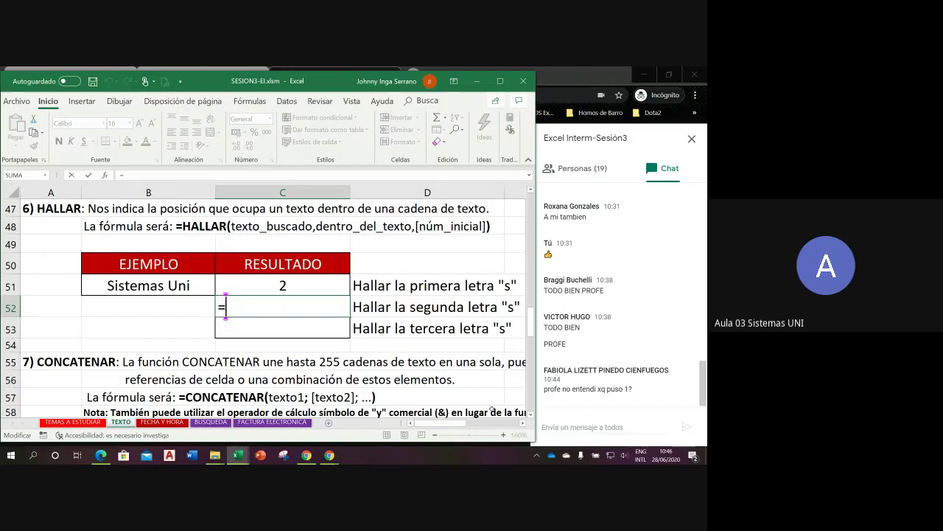
pyautogui.click(522, 425)
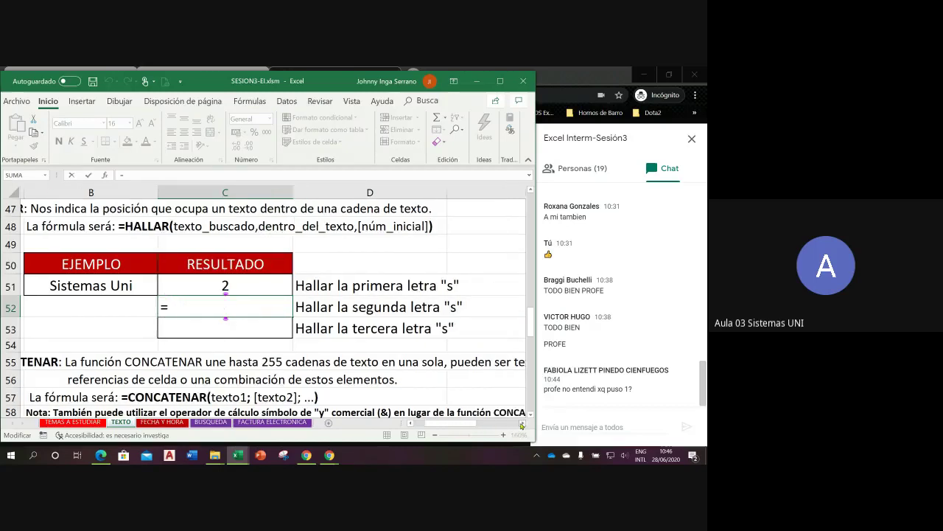
pyautogui.write('hal')
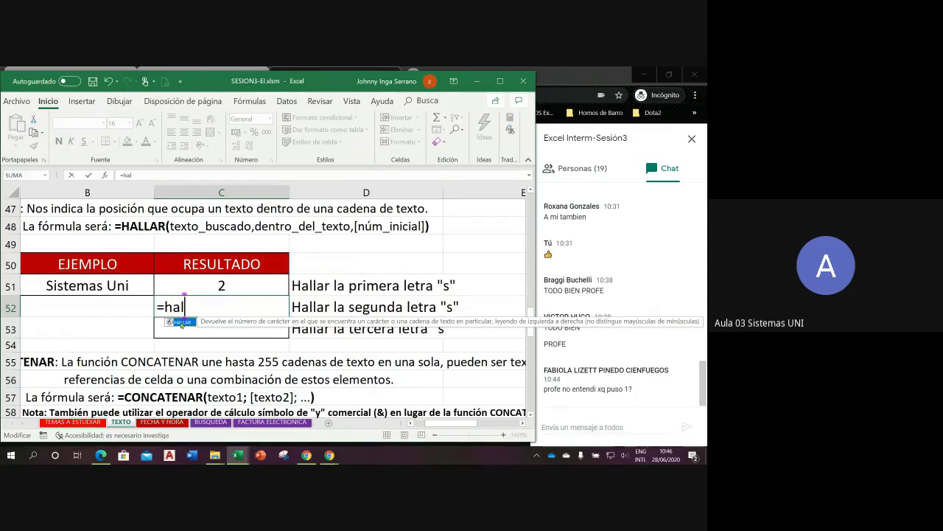
pyautogui.doubleClick(182, 325)
# Step: Enter lowercase "i" in quotes as the texto_buscado argument of the C52 HALLAR formula
pyautogui.moveTo(248, 458)
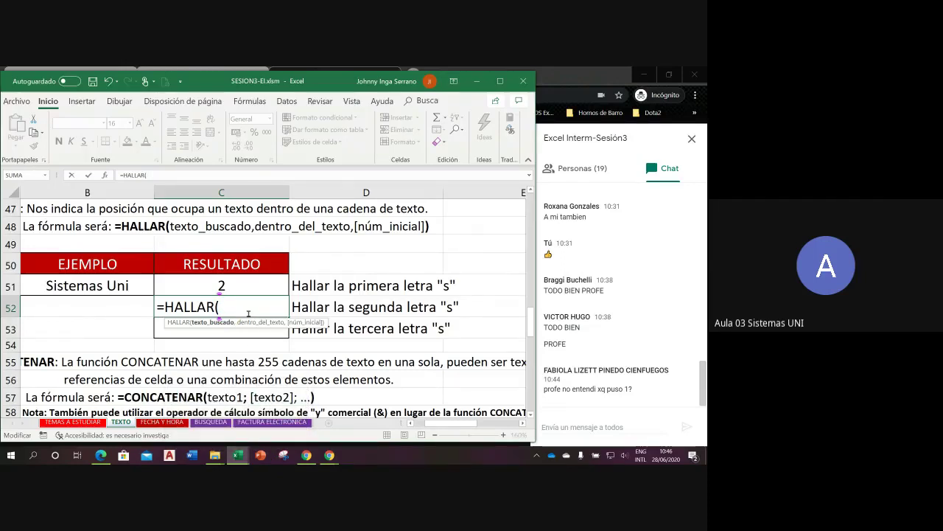
pyautogui.write('"I"')
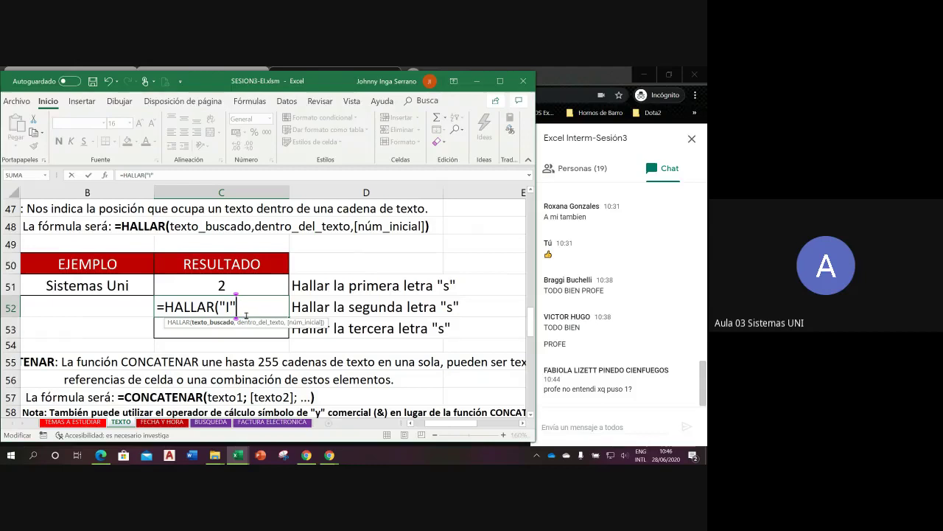
pyautogui.click(227, 305)
pyautogui.press('Delete')
pyautogui.write('i')
pyautogui.press('Right')
pyautogui.write(',')
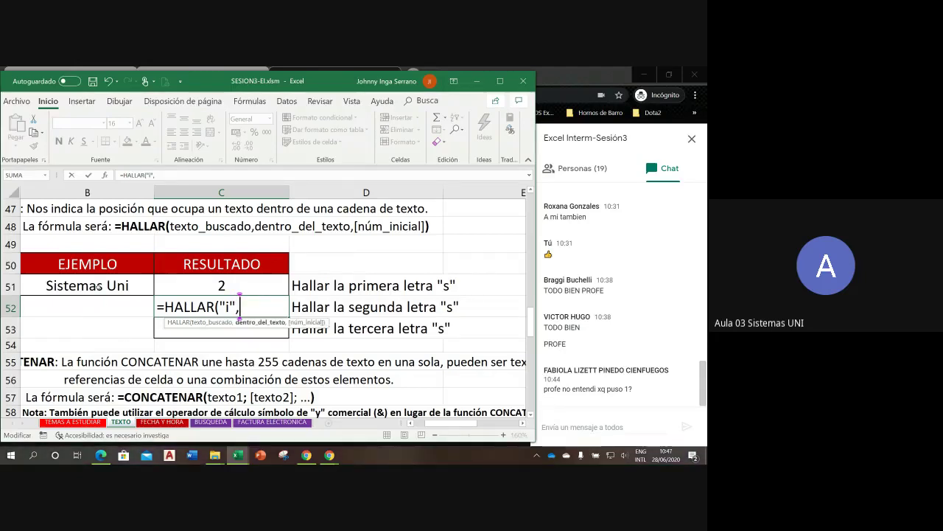
# Step: Complete the C52 HALLAR formula with B51 as dentro_del_texto and 1 as núm_inicial
pyautogui.click(105, 287)
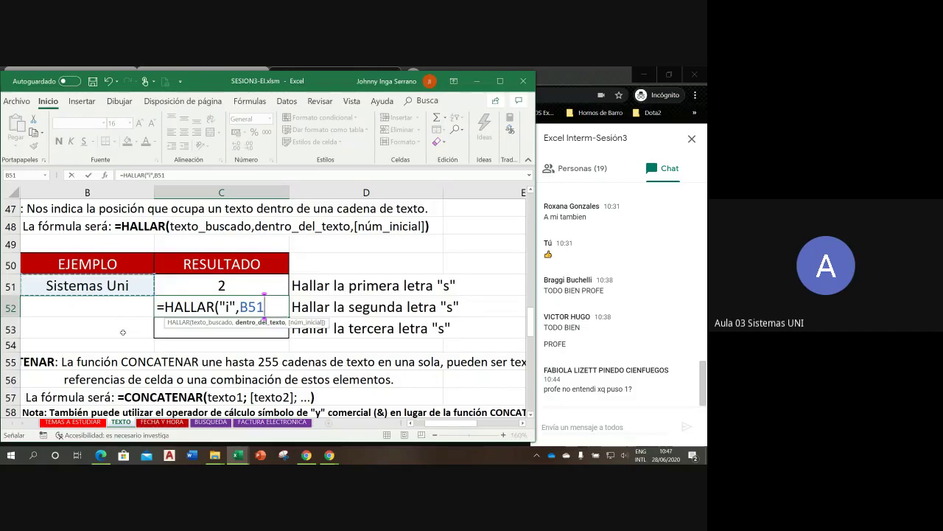
pyautogui.write(',1')
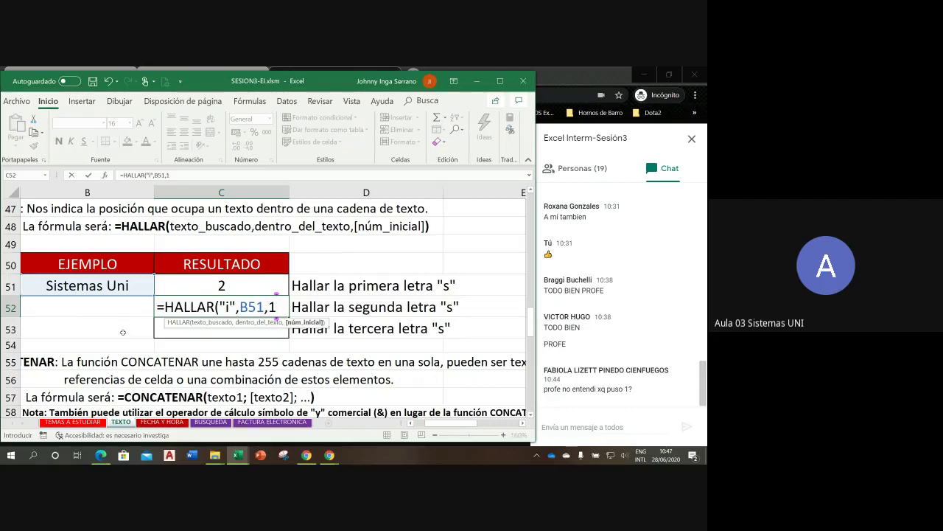
pyautogui.write(')')
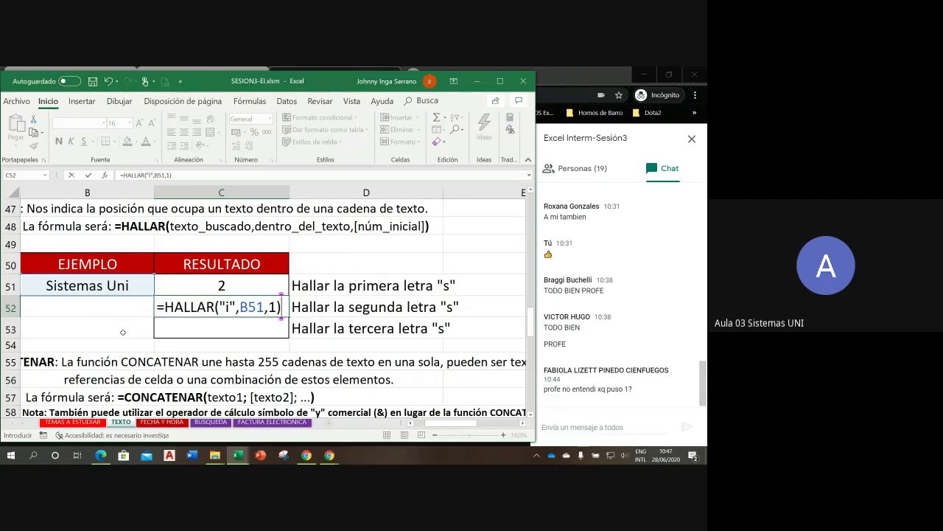
pyautogui.press('Return')
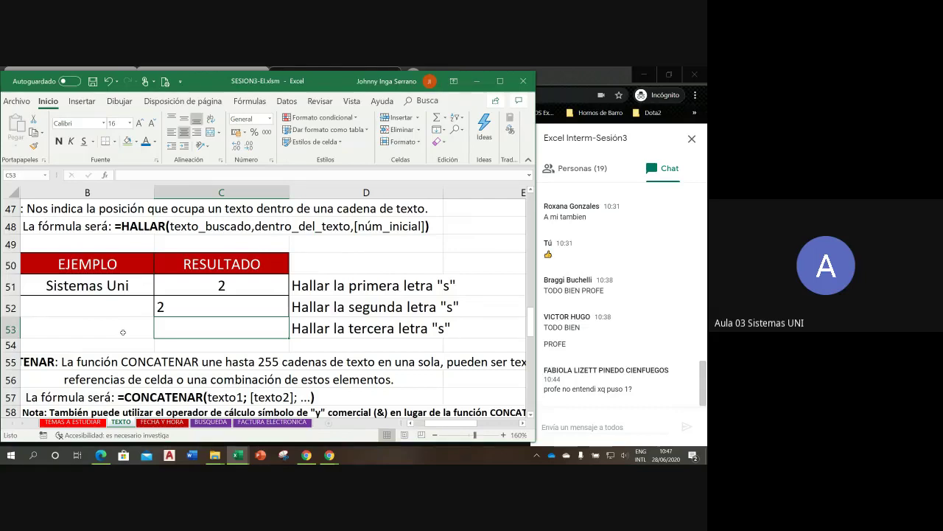
# Step: Replace the núm_inicial argument in C52 with a nested HALLAR function that searches for "i"
pyautogui.doubleClick(185, 306)
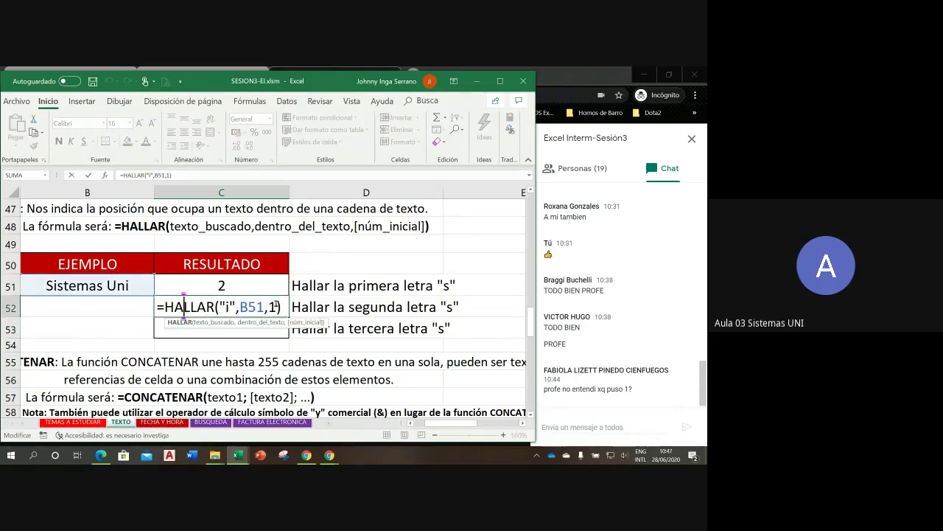
pyautogui.doubleClick(274, 306)
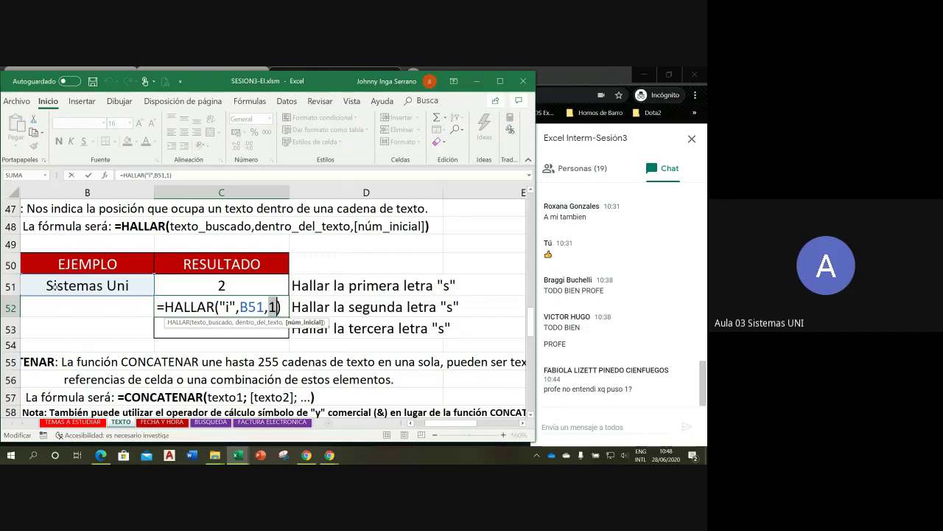
pyautogui.write('hallar')
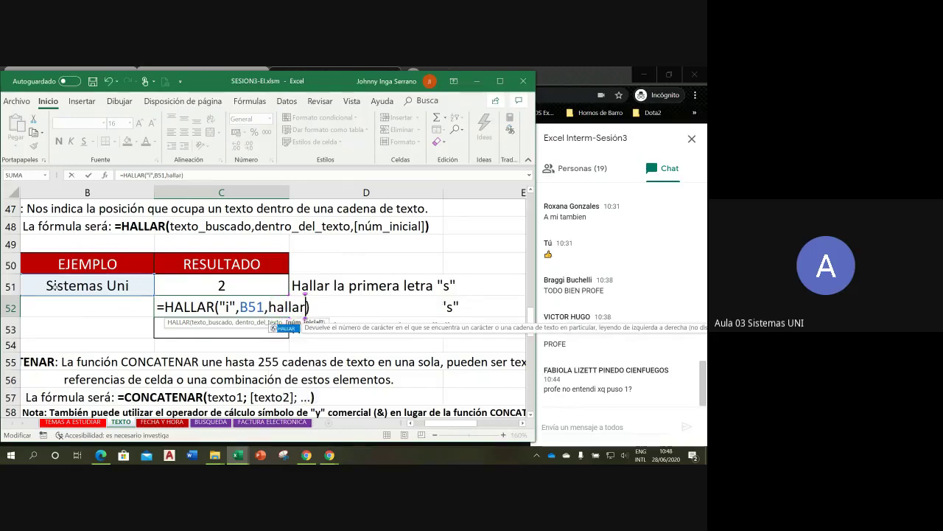
pyautogui.write('(')
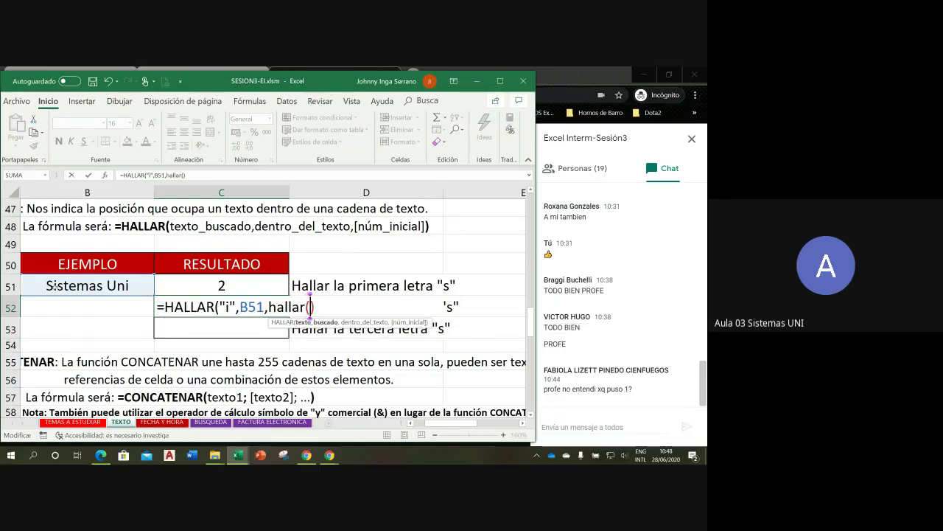
pyautogui.write('i')
pyautogui.press('BackSpace')
pyautogui.write('"i')
pyautogui.doubleClick(320, 307)
pyautogui.click(327, 306)
pyautogui.write(',')
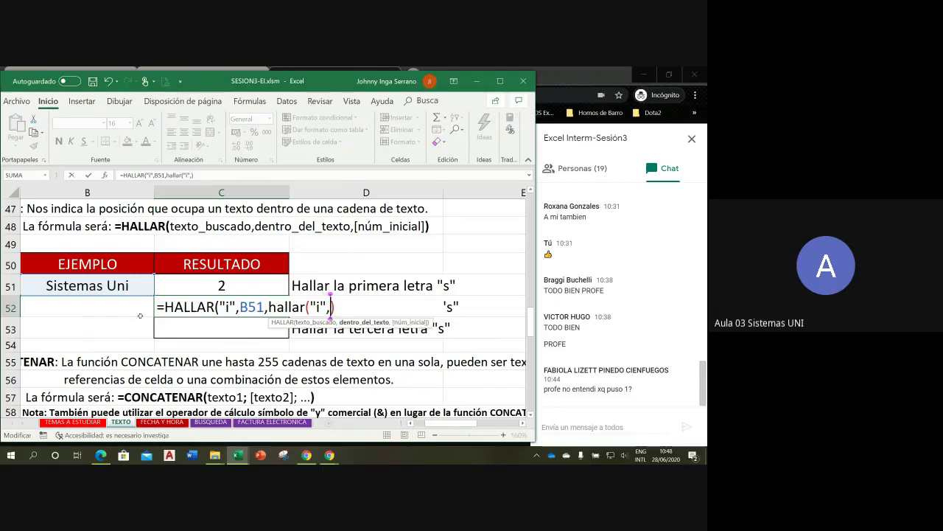
# Step: Complete the nested HALLAR in C52 with B51 as dentro_del_texto and 1 as núm_inicial, closing its parenthesis
pyautogui.click(116, 288)
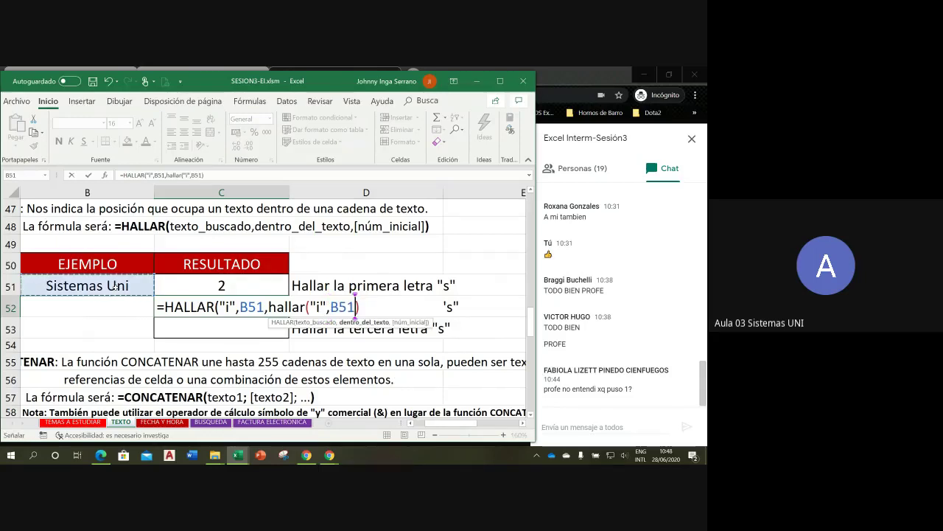
pyautogui.write(',')
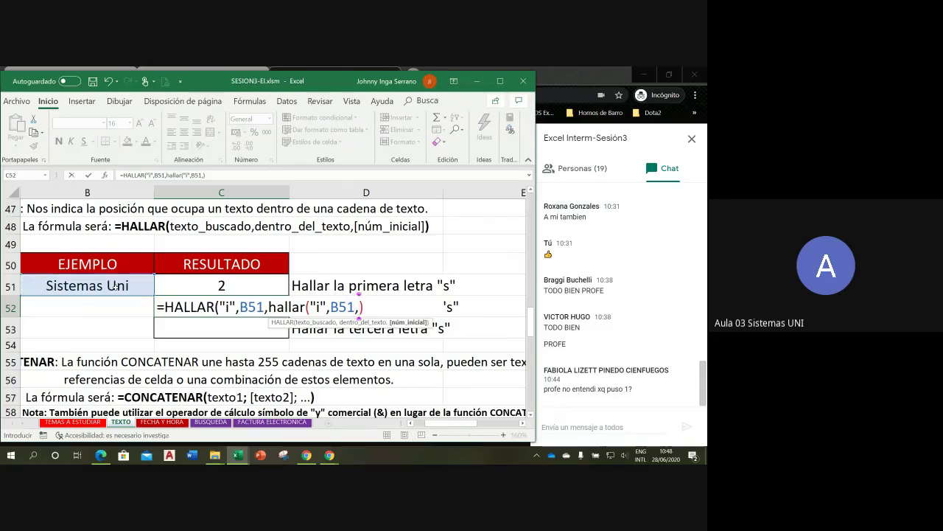
pyautogui.write('1')
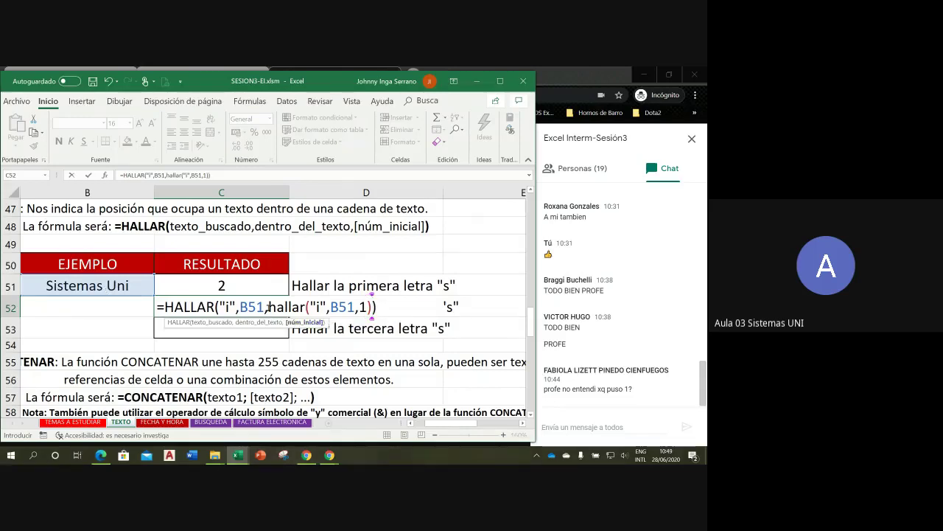
# Step: Add +1 after the nested HALLAR in the C52 formula and center the cell's content horizontally
pyautogui.moveTo(268, 307); pyautogui.dragTo(371, 309)
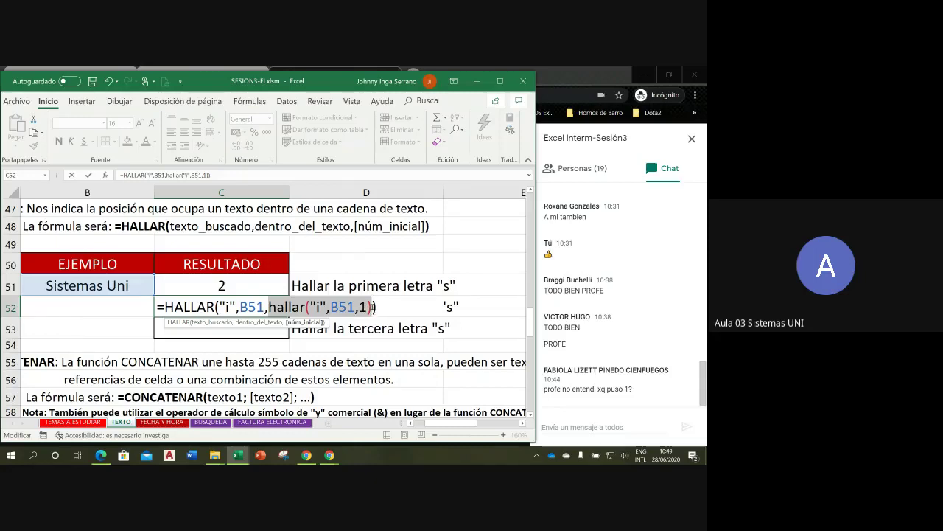
pyautogui.click(373, 307)
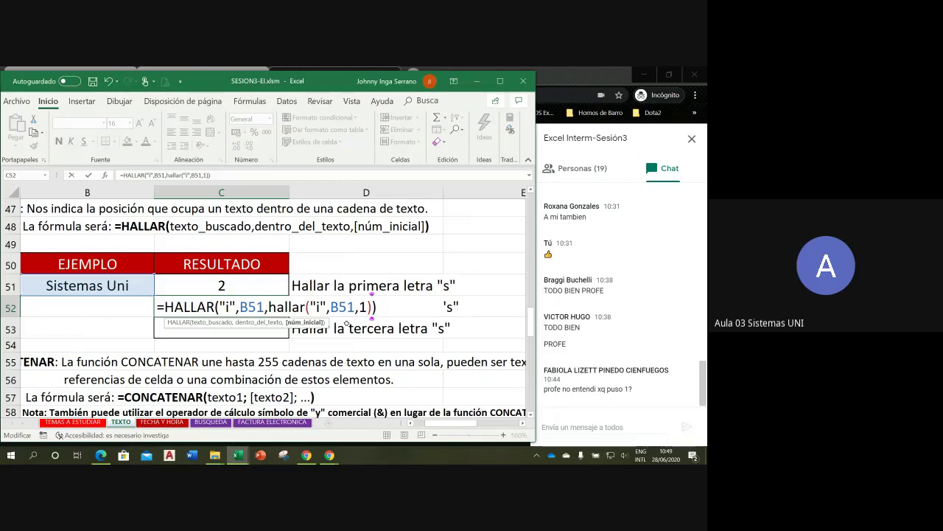
pyautogui.write('+1')
pyautogui.moveTo(270, 307); pyautogui.dragTo(371, 308)
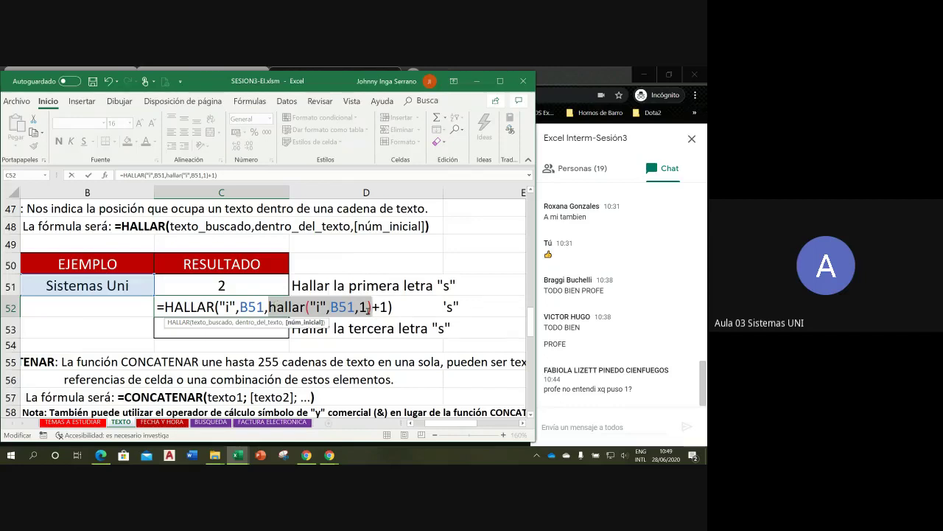
pyautogui.click(393, 307)
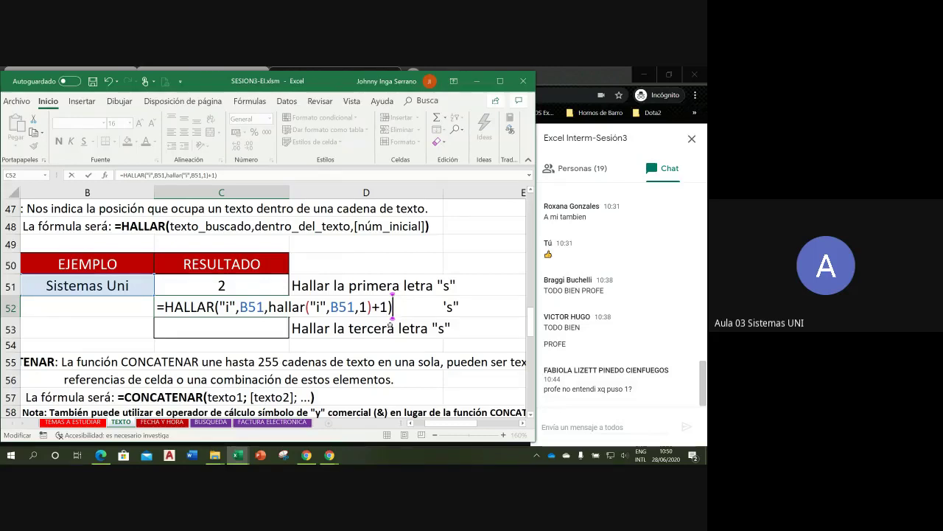
pyautogui.press('Return')
pyautogui.click(187, 306)
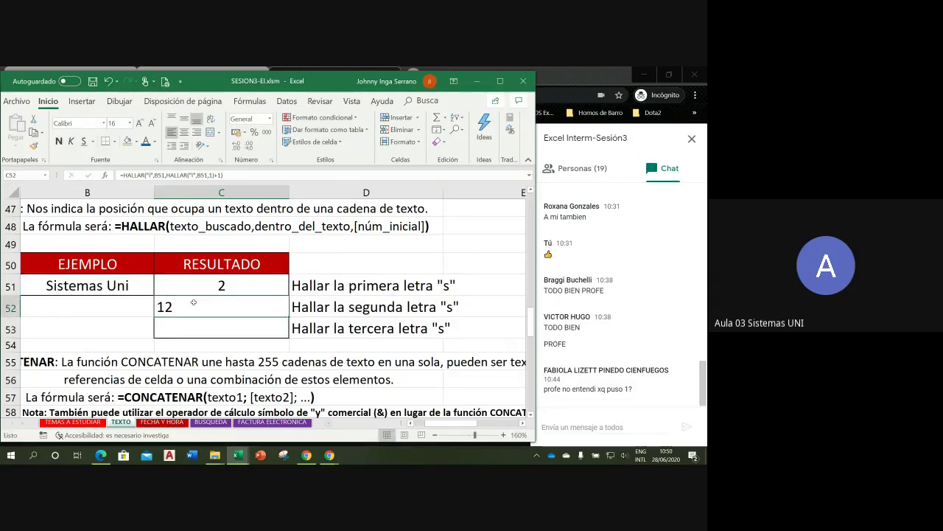
pyautogui.click(183, 132)
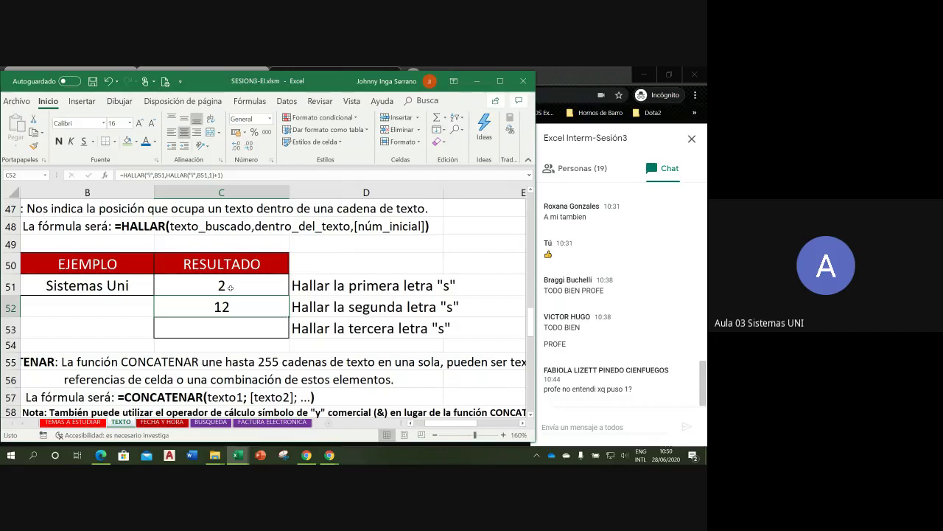
# Step: Change the searched letter in the C51 HALLAR formula to "s"
pyautogui.doubleClick(230, 287)
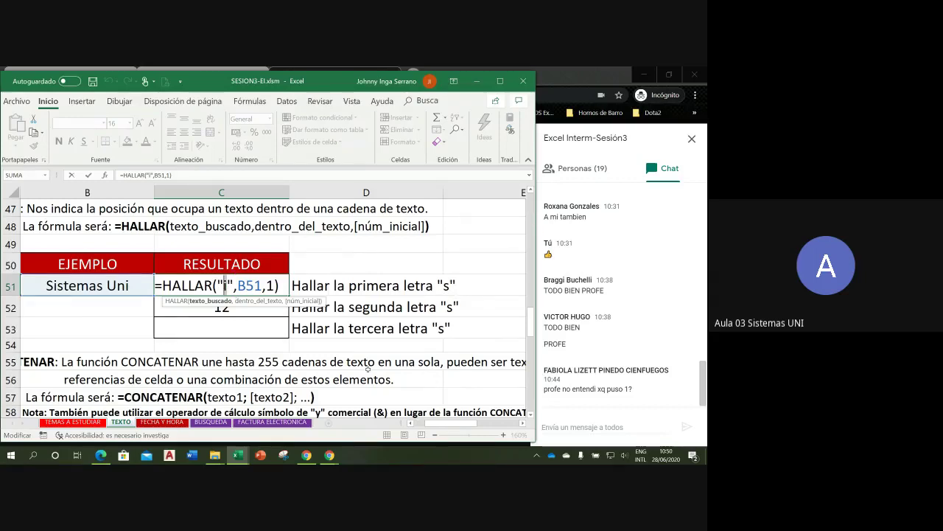
pyautogui.write('s')
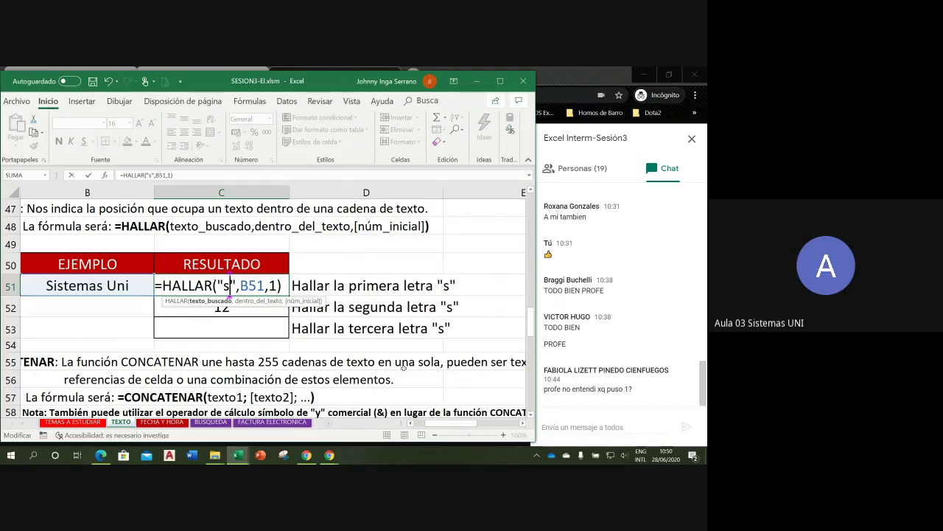
pyautogui.press('Return')
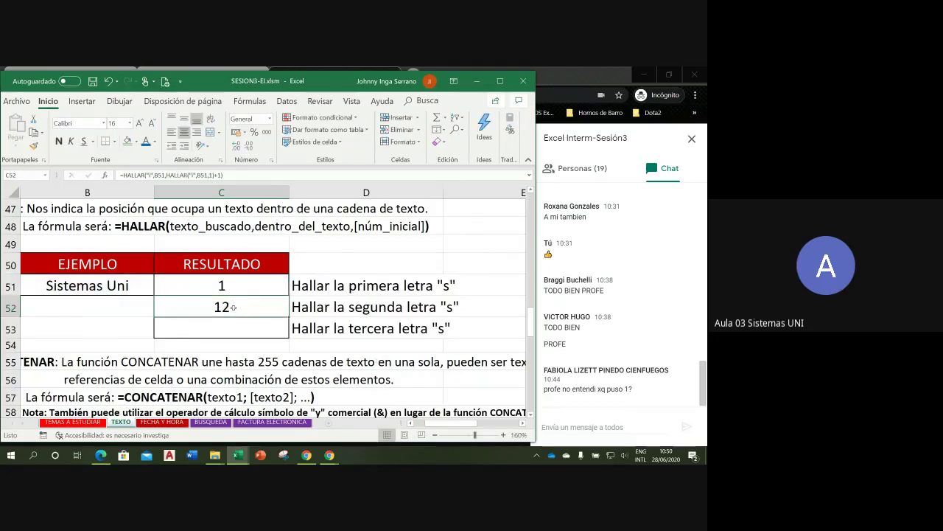
# Step: Change the searched letter to "s" in both the outer and nested HALLAR functions of C52
pyautogui.doubleClick(231, 308)
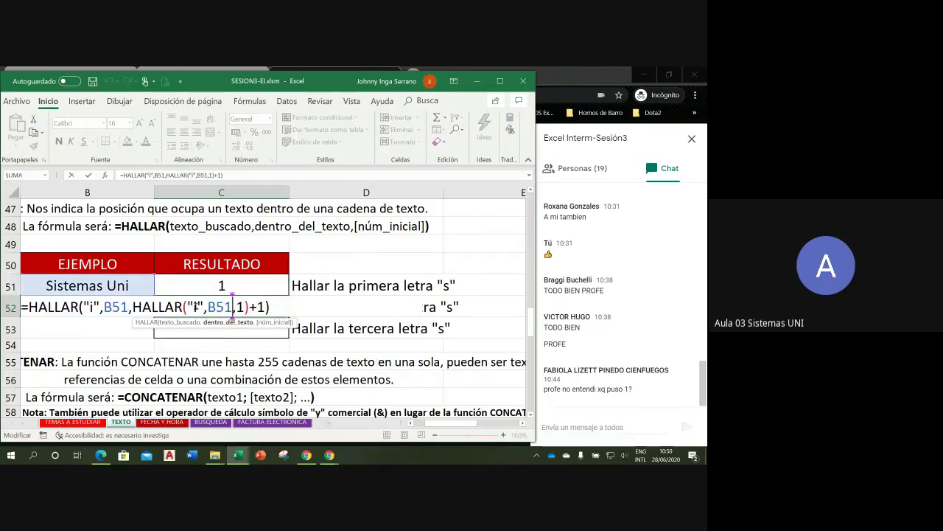
pyautogui.doubleClick(195, 307)
pyautogui.write('s')
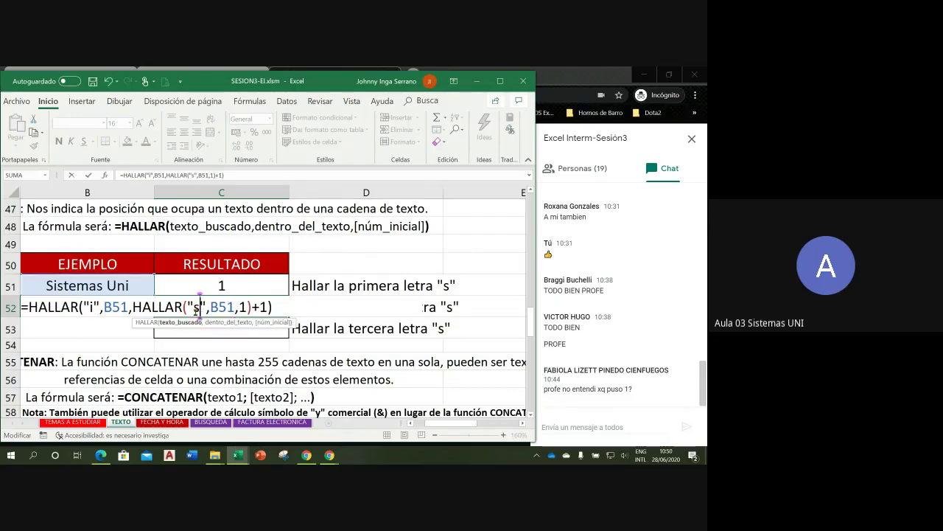
pyautogui.doubleClick(91, 308)
pyautogui.write('s')
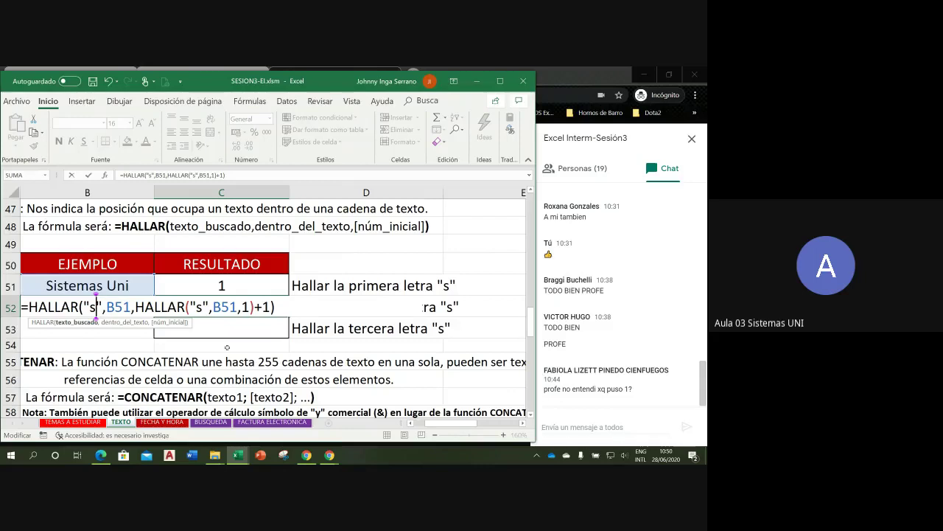
pyautogui.press('Return')
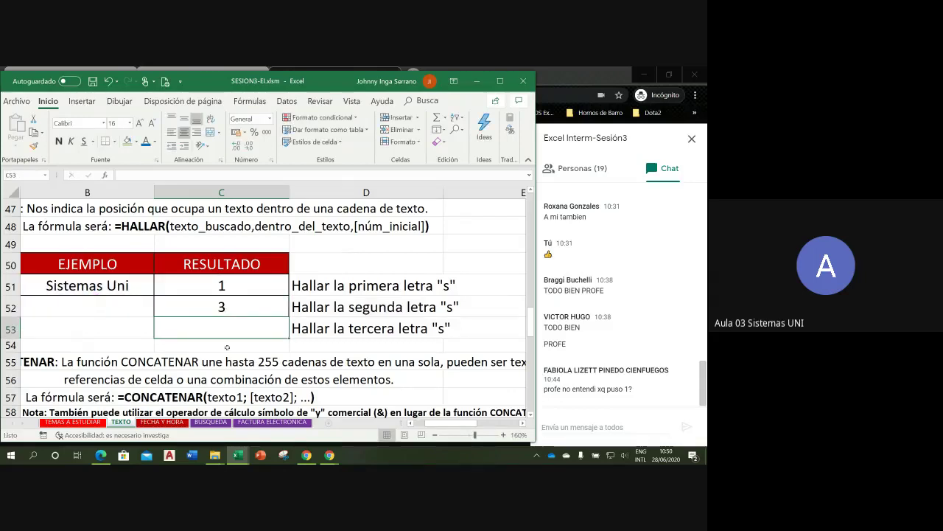
# Step: Copy the whole nested HALLAR expression from C52, leaving out its equals sign, without altering the formula
pyautogui.press('Up')
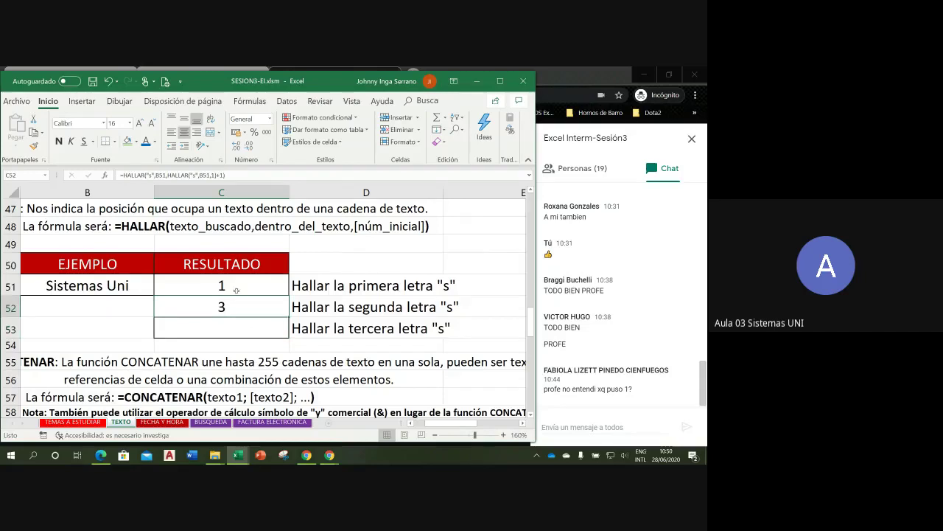
pyautogui.press('Up')
pyautogui.press('Down')
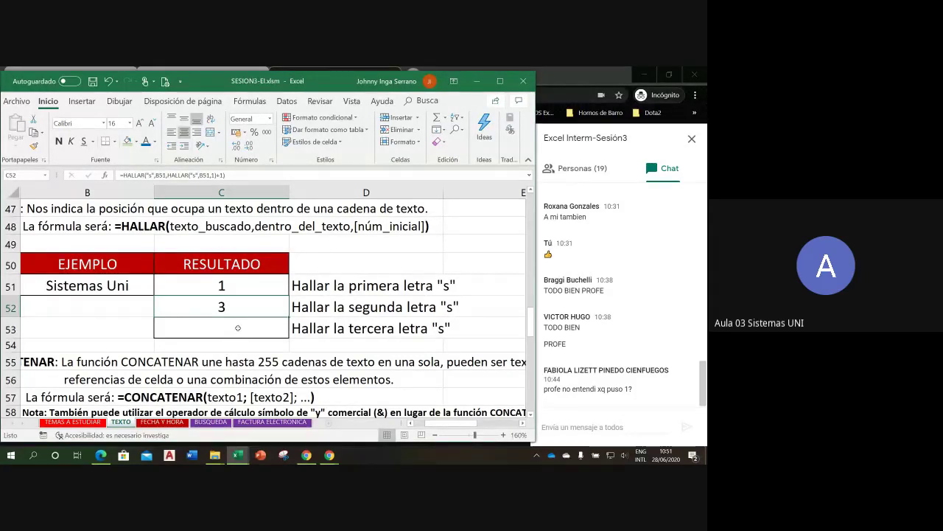
pyautogui.doubleClick(238, 328)
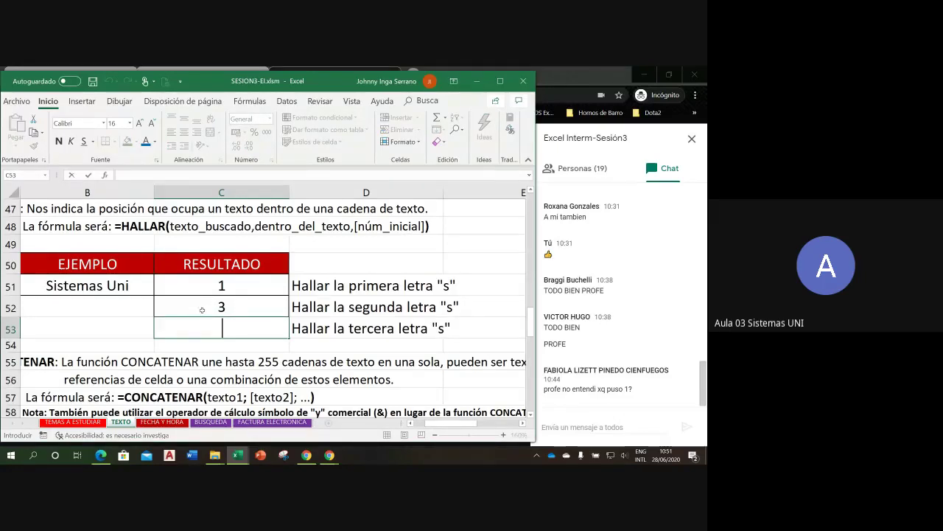
pyautogui.doubleClick(210, 308)
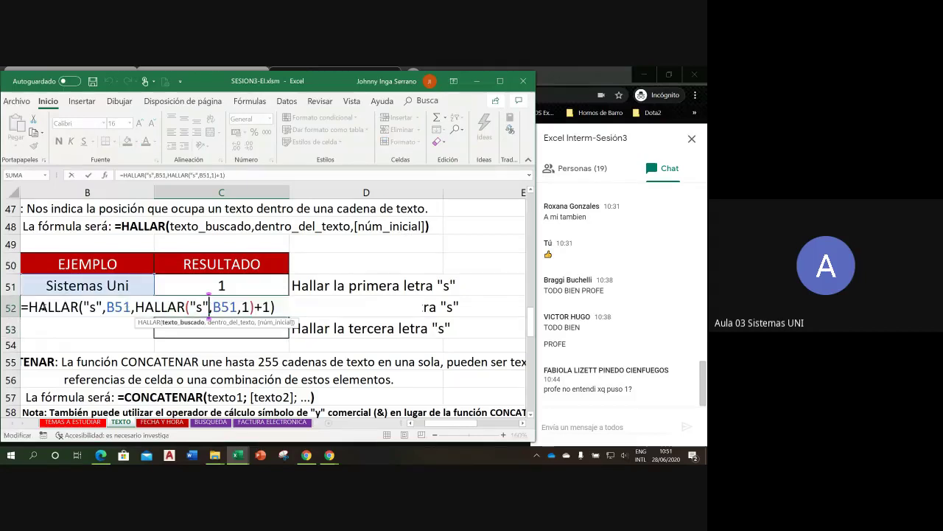
pyautogui.moveTo(79, 309); pyautogui.dragTo(279, 317)
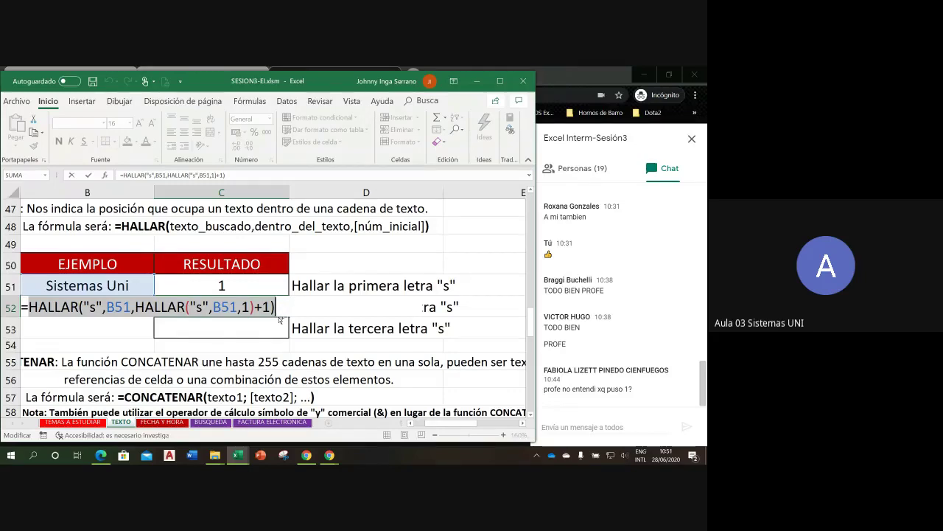
pyautogui.hotkey('ctrl', 'c')
pyautogui.press('Return')
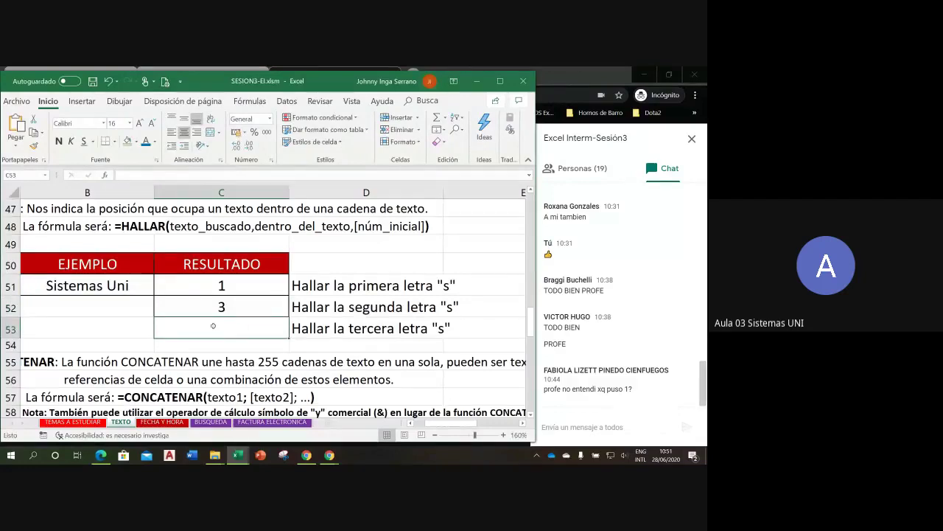
# Step: Start a HALLAR formula in C53 with "s" as texto_buscado and B51 as dentro_del_texto
pyautogui.doubleClick(213, 326)
pyautogui.write('=hallar')
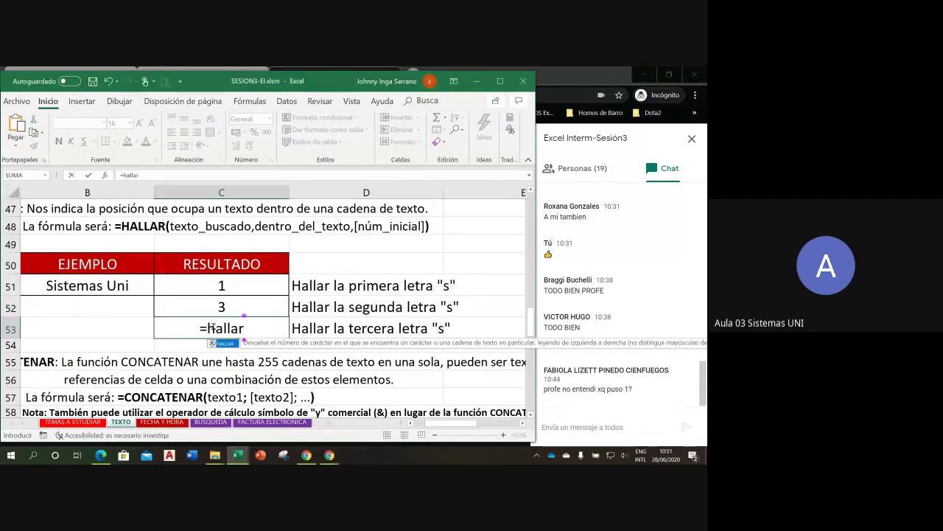
pyautogui.write('(')
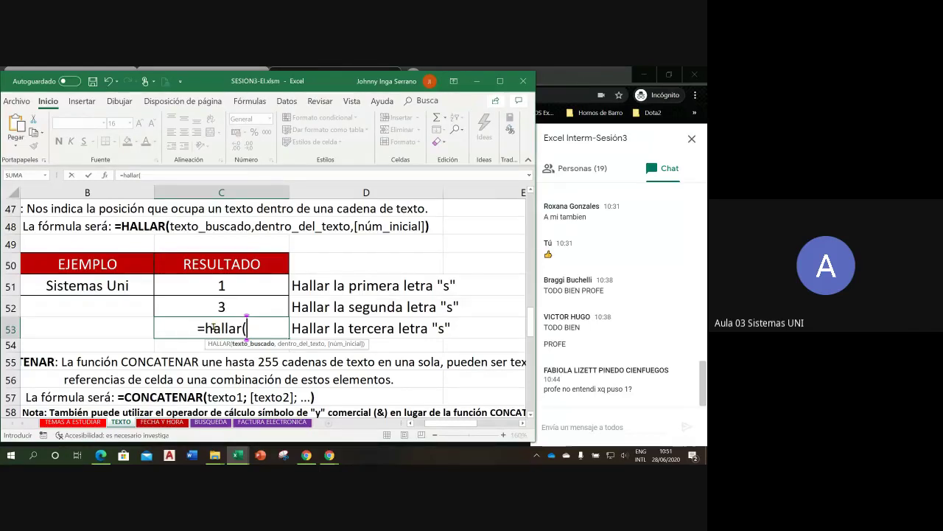
pyautogui.write('"s"')
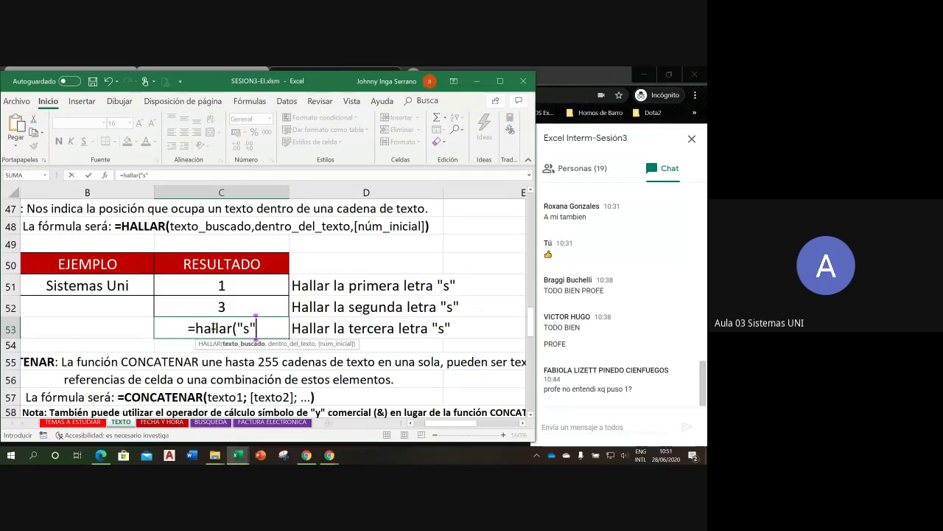
pyautogui.write(',')
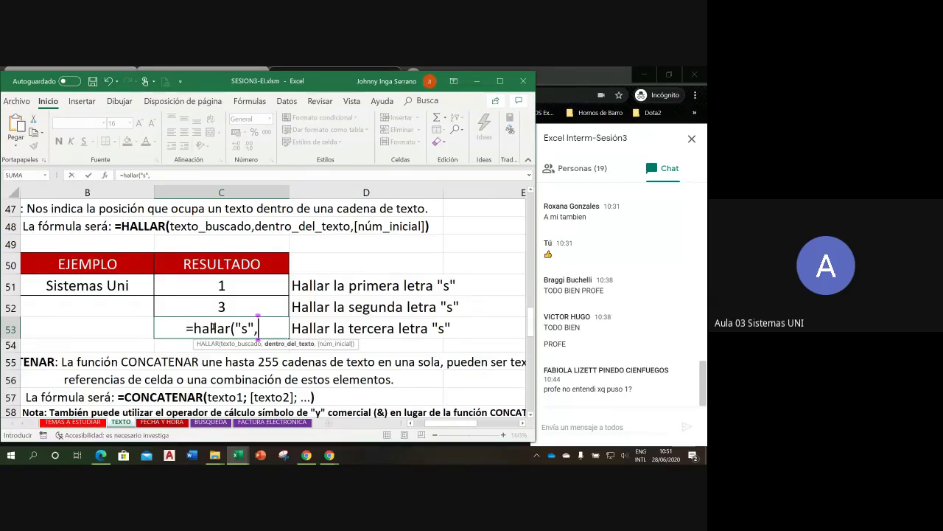
pyautogui.click(100, 286)
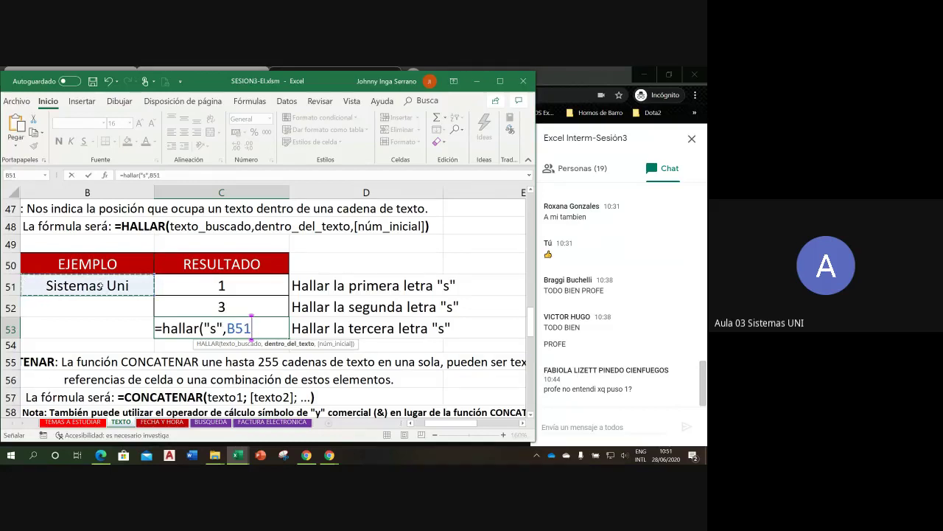
pyautogui.write(',')
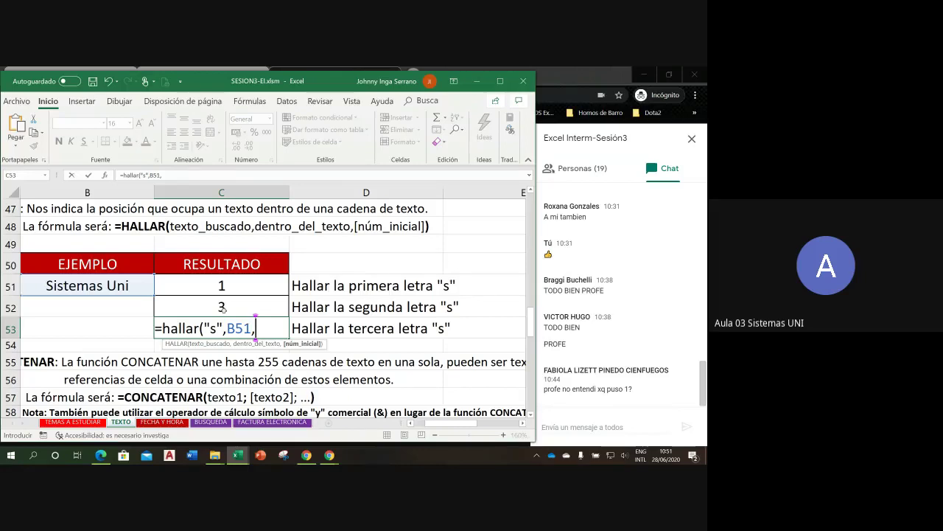
# Step: Complete the C53 formula with the copied nested HALLAR expression plus +1 as núm_inicial, close its parenthesis and commit it
pyautogui.hotkey('ctrl', 'v')
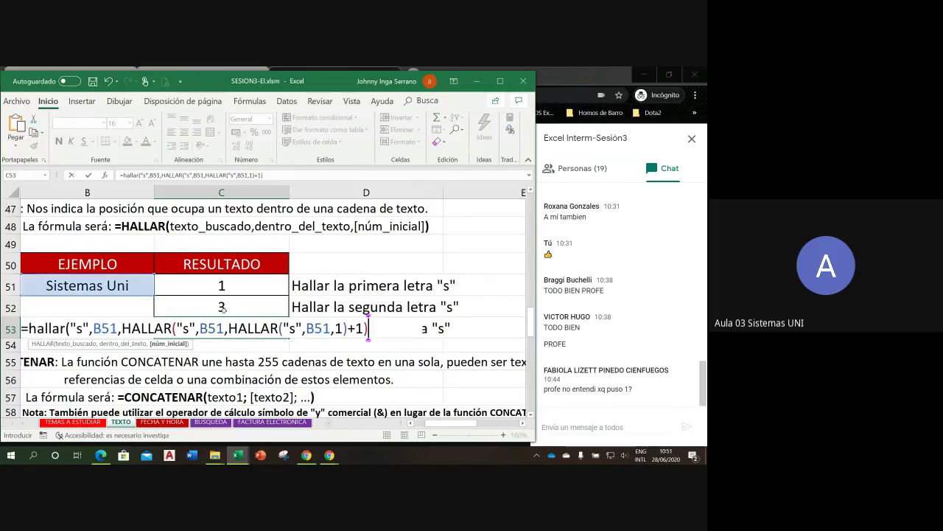
pyautogui.write('+1)')
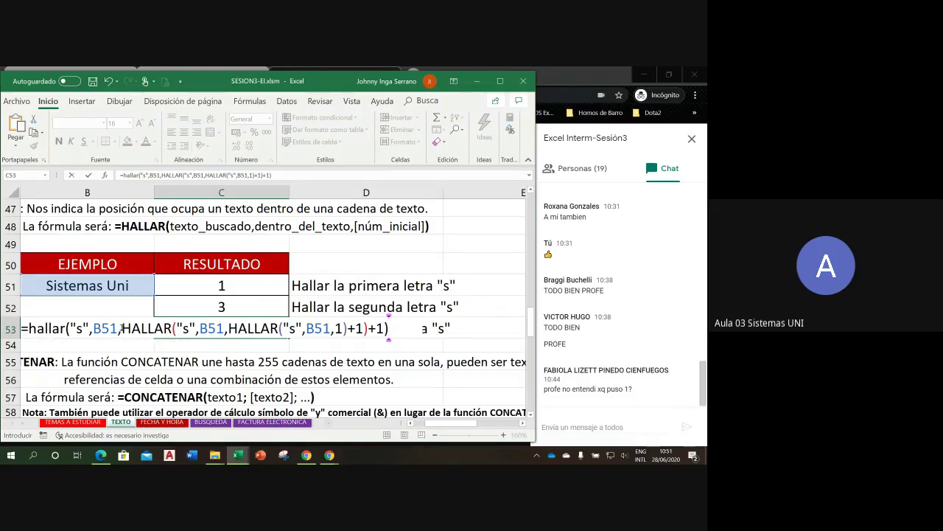
pyautogui.moveTo(122, 328); pyautogui.dragTo(367, 329)
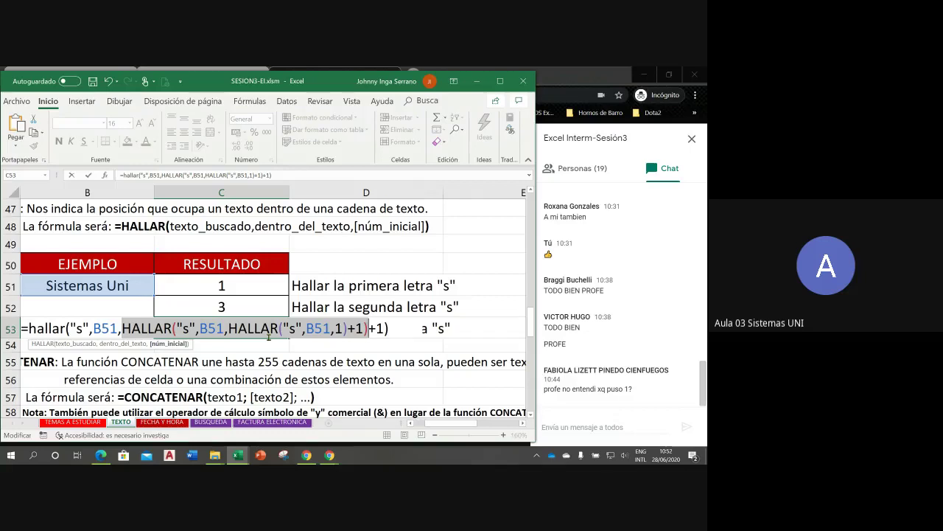
pyautogui.click(394, 329)
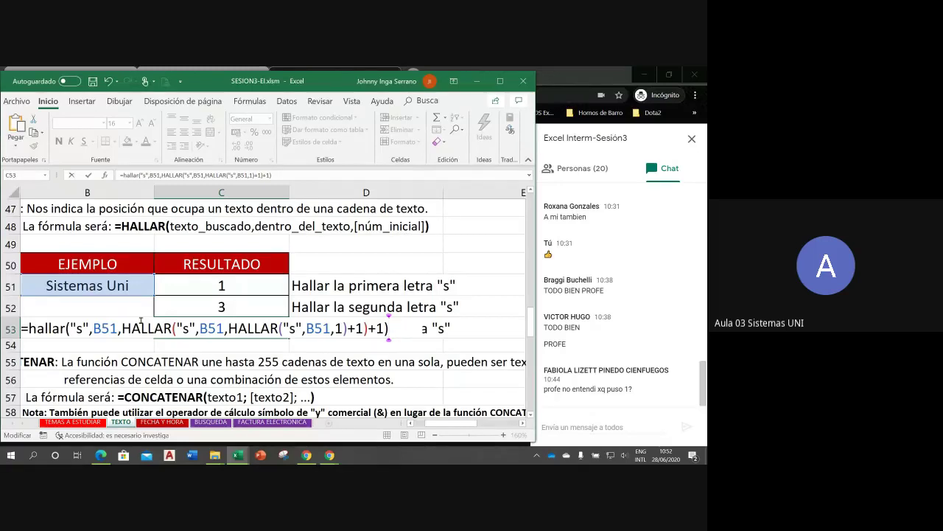
pyautogui.press('Return')
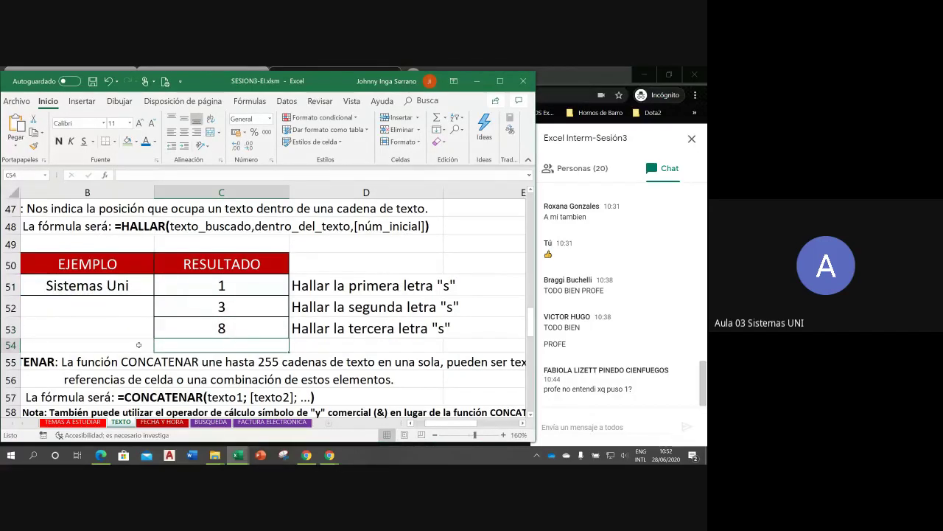
# Step: Review the HALLAR formulas in C53, C52 and C51, then zoom out to 120% and bring the empty columns beside the table into view
pyautogui.click(236, 326)
pyautogui.click(235, 304)
pyautogui.press('Up')
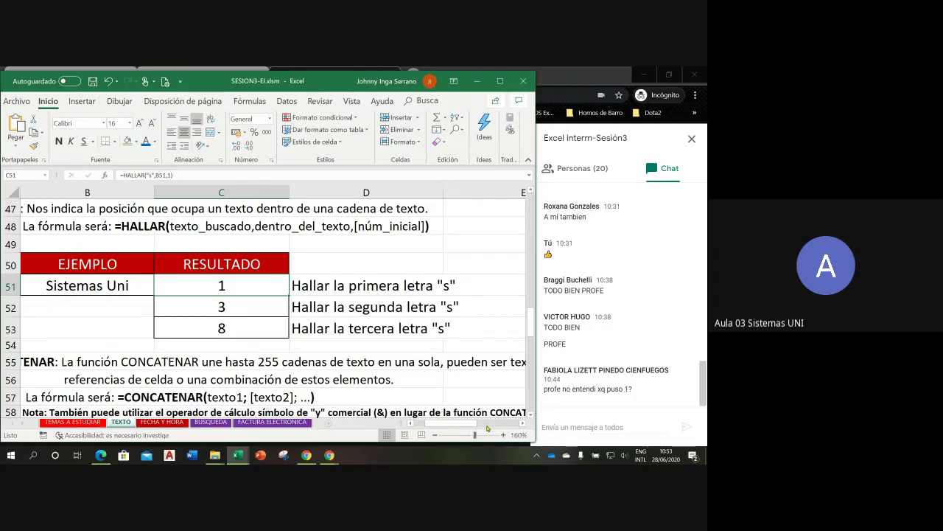
pyautogui.click(436, 435)
pyautogui.click(436, 435)
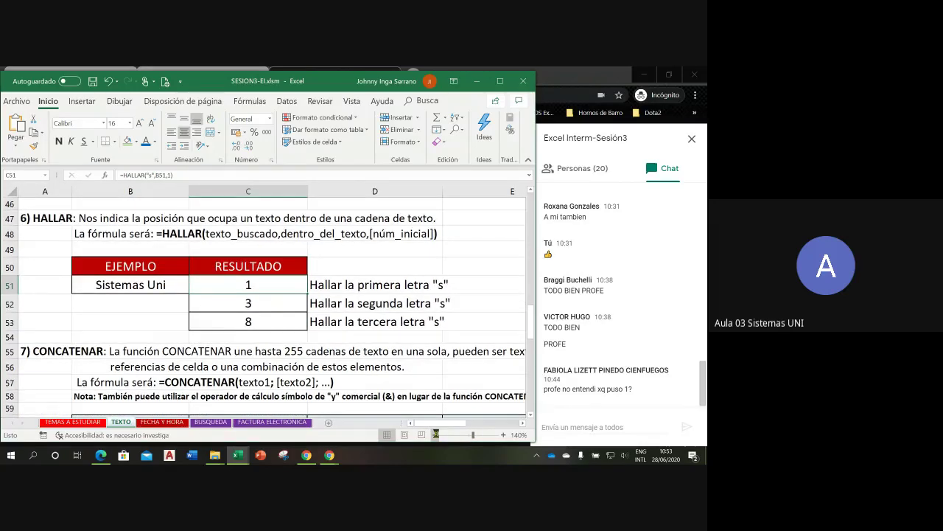
pyautogui.click(436, 435)
pyautogui.click(435, 435)
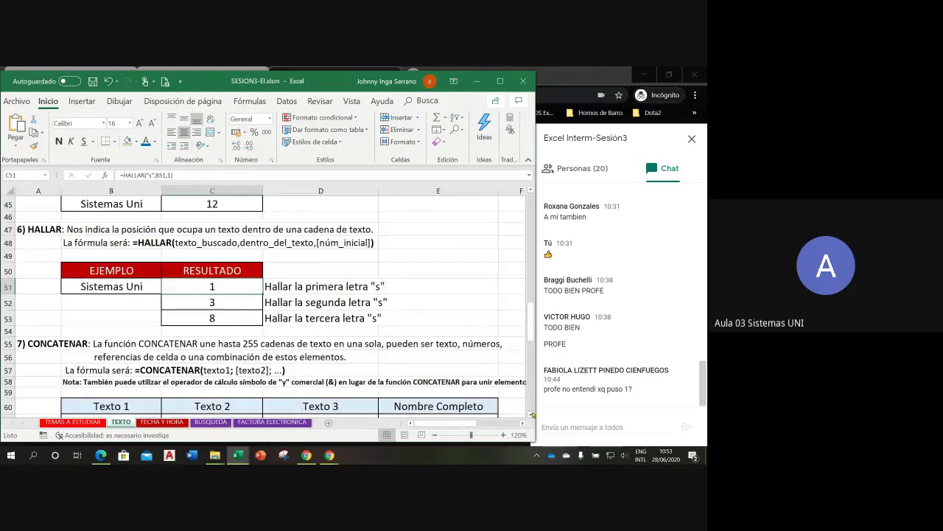
pyautogui.click(523, 426)
pyautogui.click(523, 426)
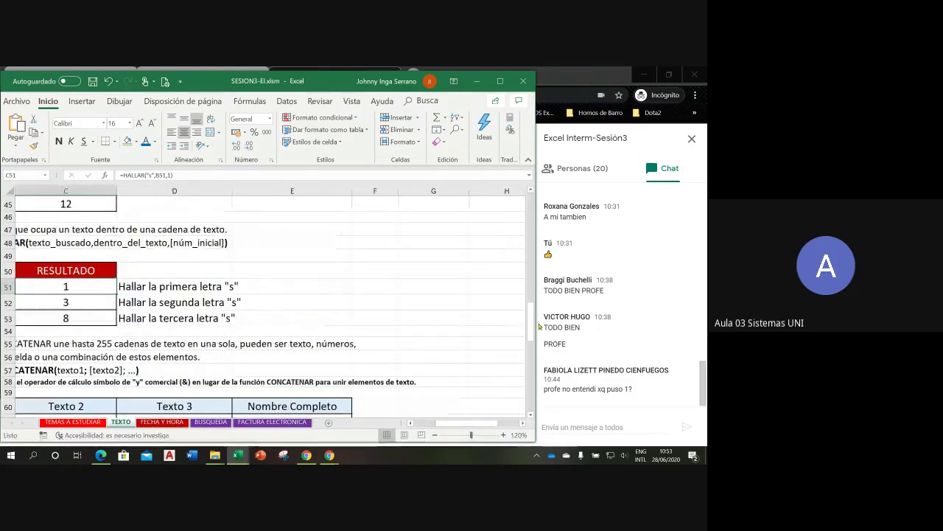
pyautogui.moveTo(530, 324); pyautogui.dragTo(520, 305)
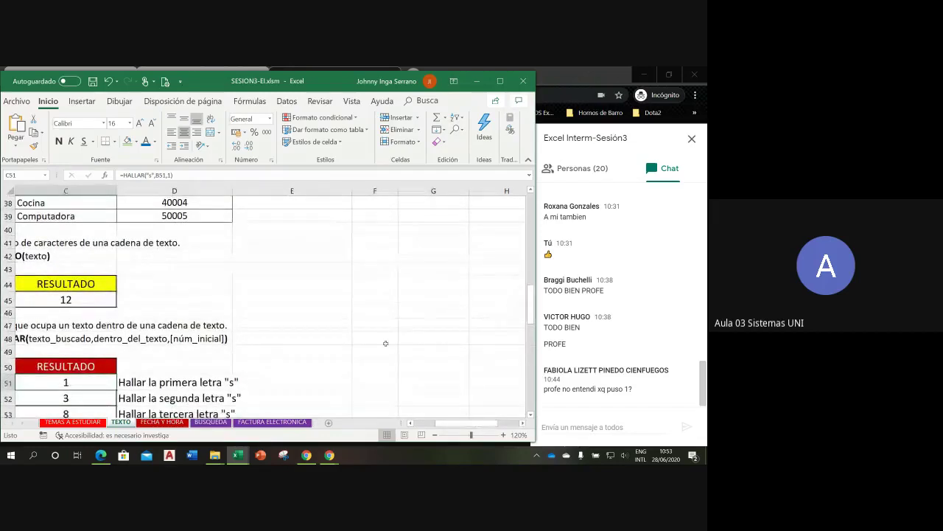
pyautogui.click(381, 367)
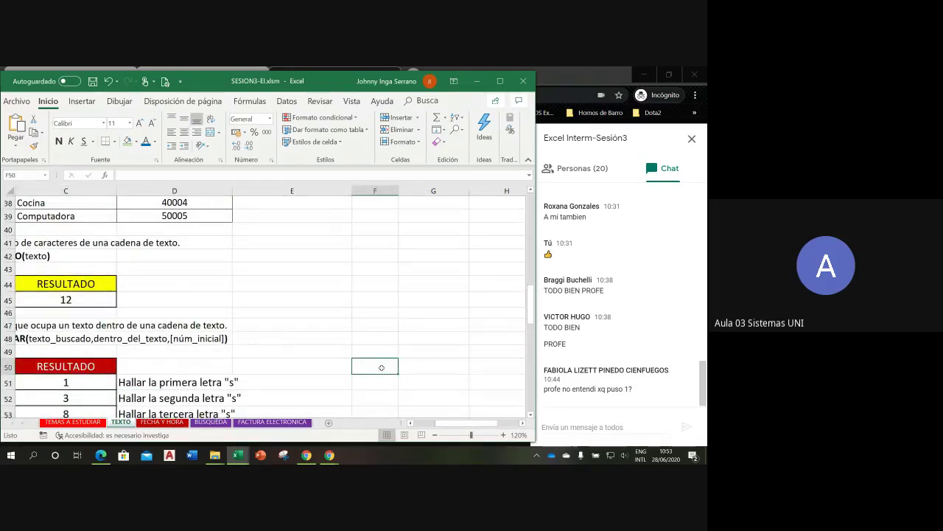
pyautogui.write('caracy')
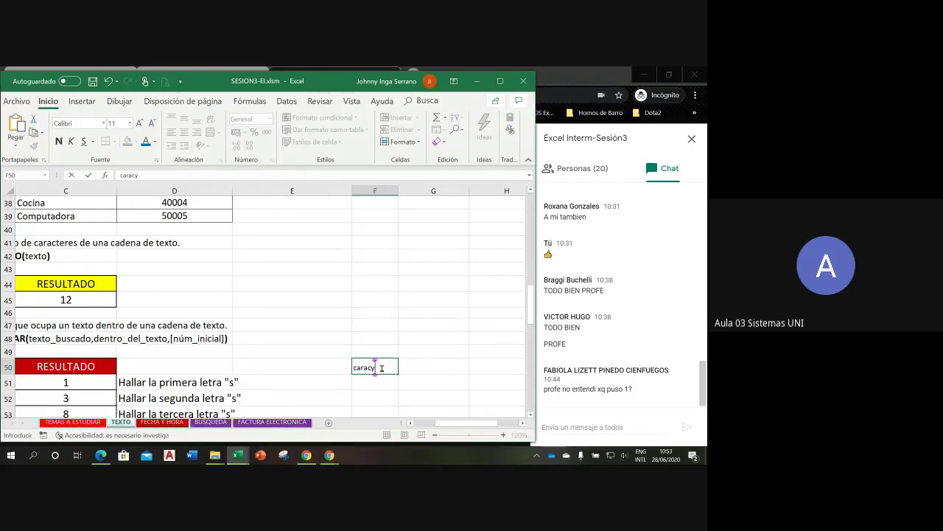
pyautogui.press('BackSpace')
pyautogui.press('BackSpace')
pyautogui.press('BackSpace')
pyautogui.press('BackSpace')
pyautogui.press('BackSpace')
pyautogui.press('BackSpace')
# Step: Enter the label "caracter para buscar" in E50 and increase its font size to 16
pyautogui.click(341, 369)
pyautogui.write('caracter ')
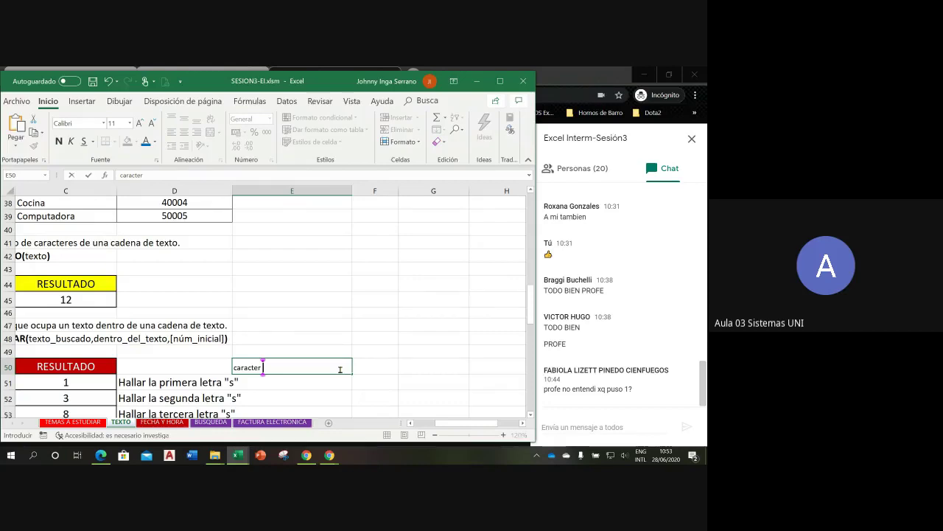
pyautogui.write('para buscar')
pyautogui.press('Return')
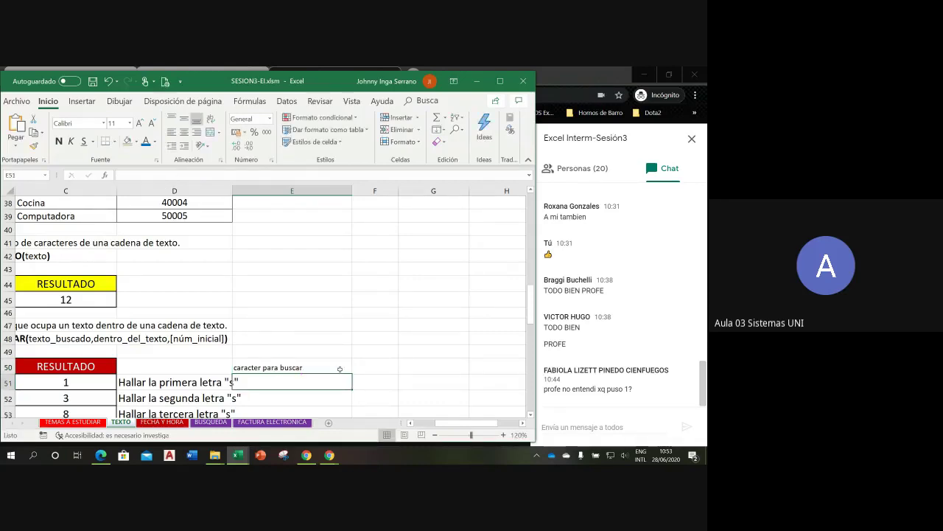
pyautogui.click(325, 366)
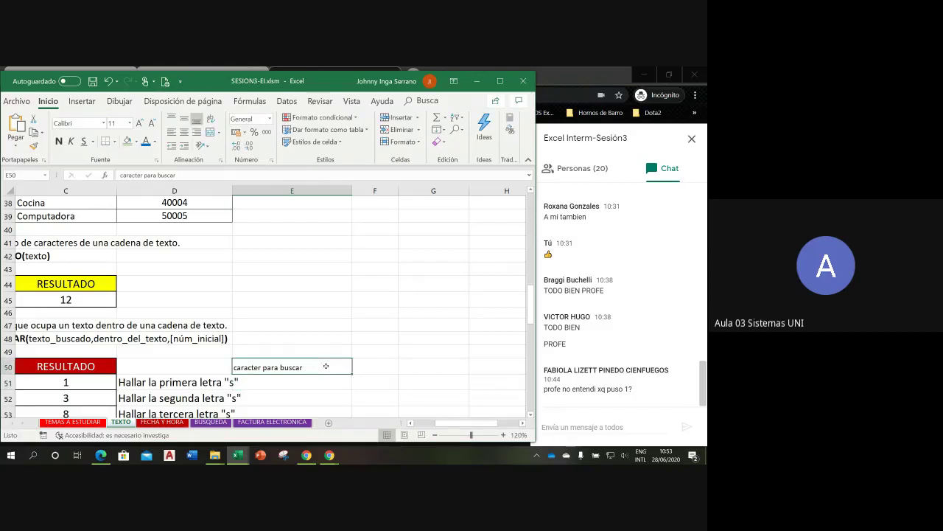
pyautogui.click(143, 122)
pyautogui.click(143, 123)
pyautogui.click(143, 122)
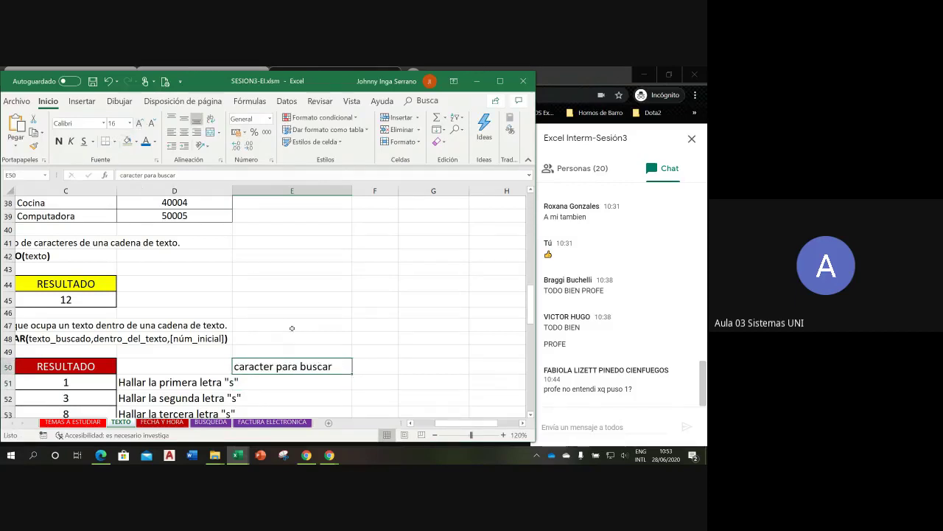
# Step: Add a colon to the end of the E50 label and right-align the cell
pyautogui.doubleClick(337, 364)
pyautogui.write(':')
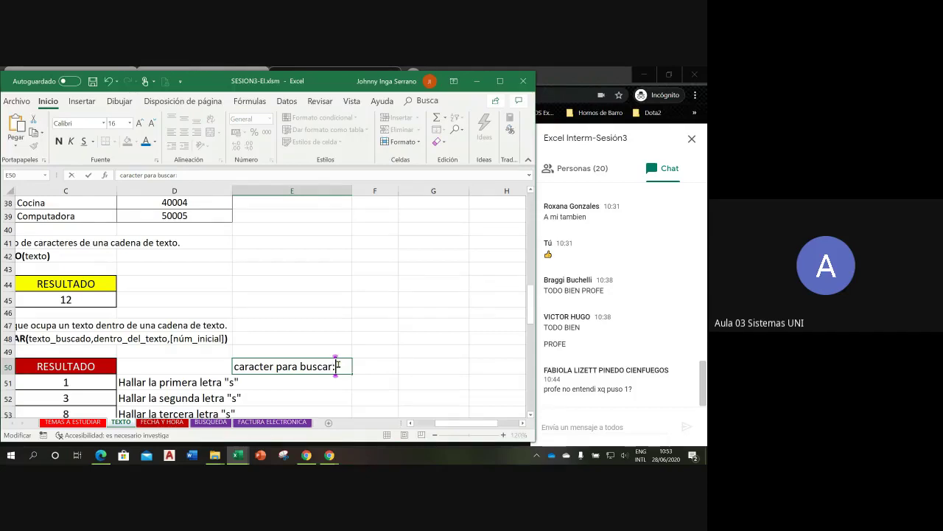
pyautogui.press('Return')
pyautogui.click(336, 364)
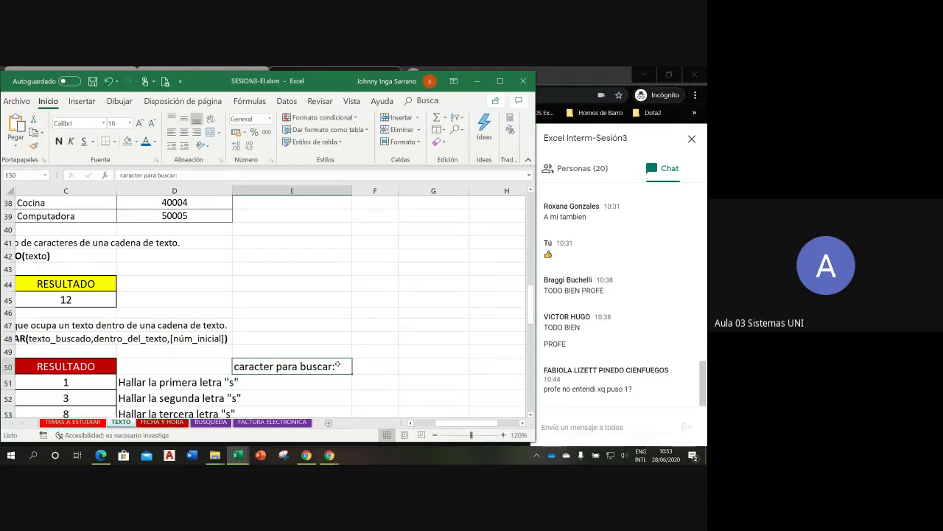
pyautogui.click(196, 131)
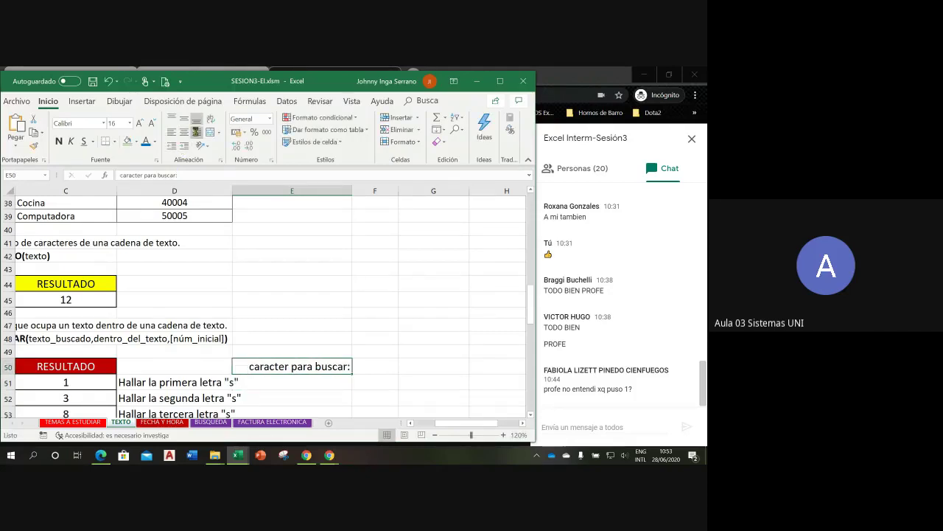
# Step: Fill F50 with yellow and enter the search character "s" in it
pyautogui.click(379, 364)
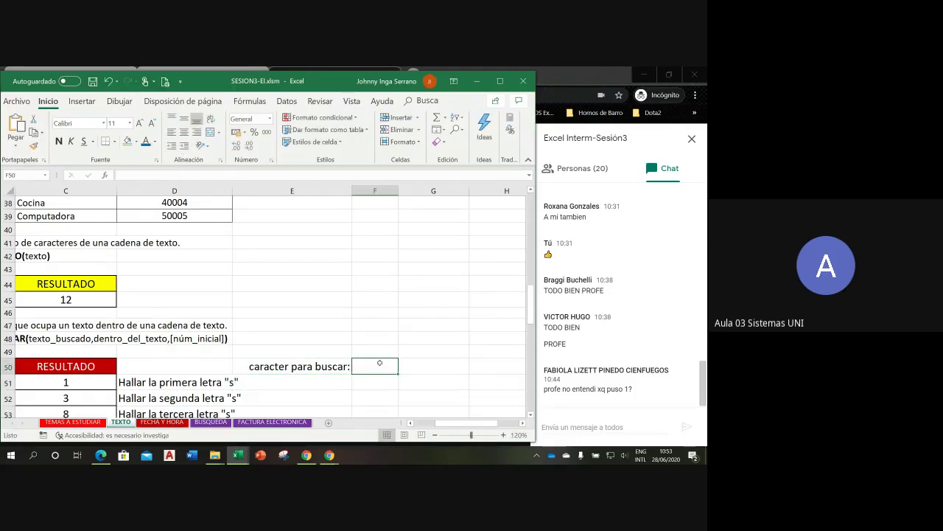
pyautogui.click(137, 143)
pyautogui.click(152, 227)
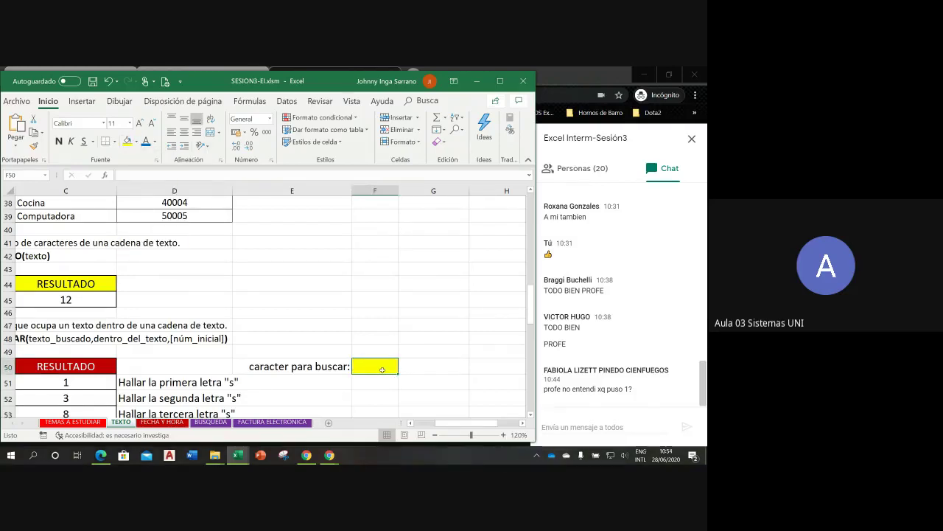
pyautogui.write('s')
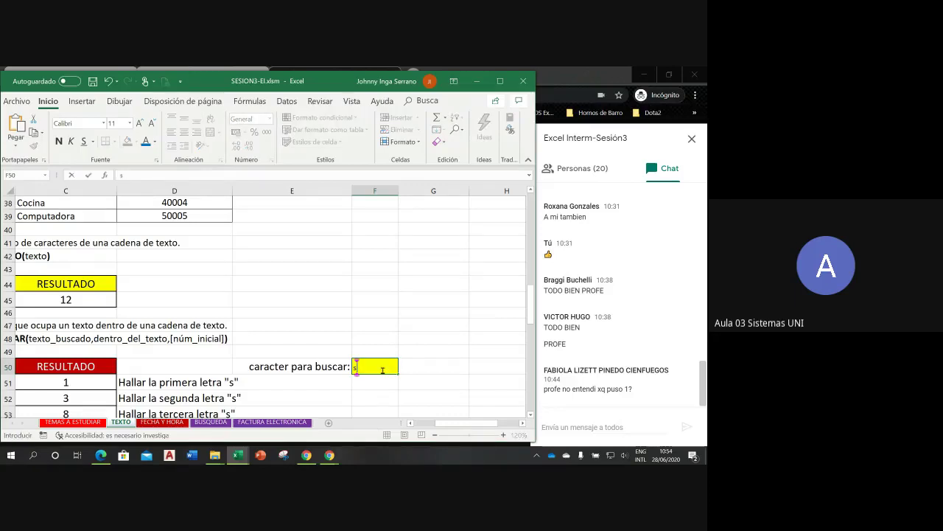
pyautogui.click(350, 374)
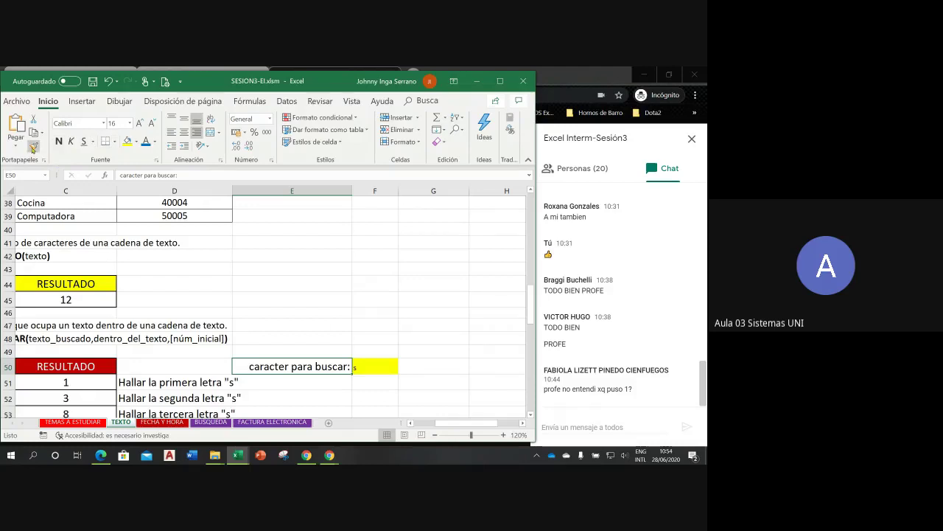
# Step: Copy the format of E50 onto F50, then center it, make it bold and fill it with yellow again
pyautogui.click(33, 145)
pyautogui.click(370, 367)
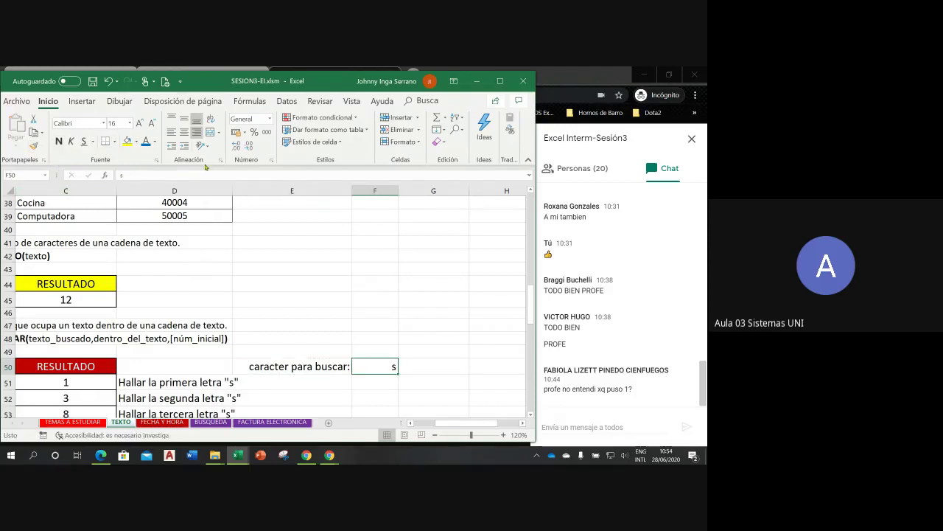
pyautogui.click(184, 132)
pyautogui.click(59, 141)
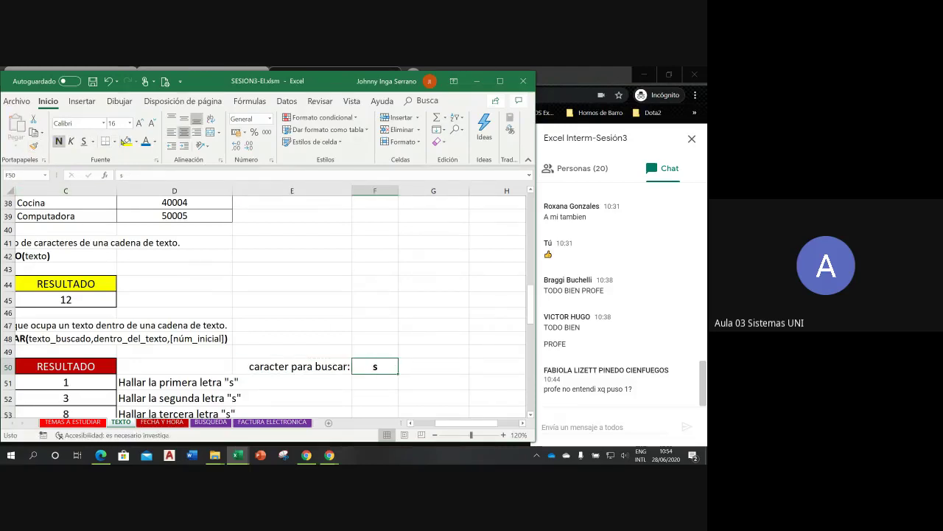
pyautogui.click(127, 141)
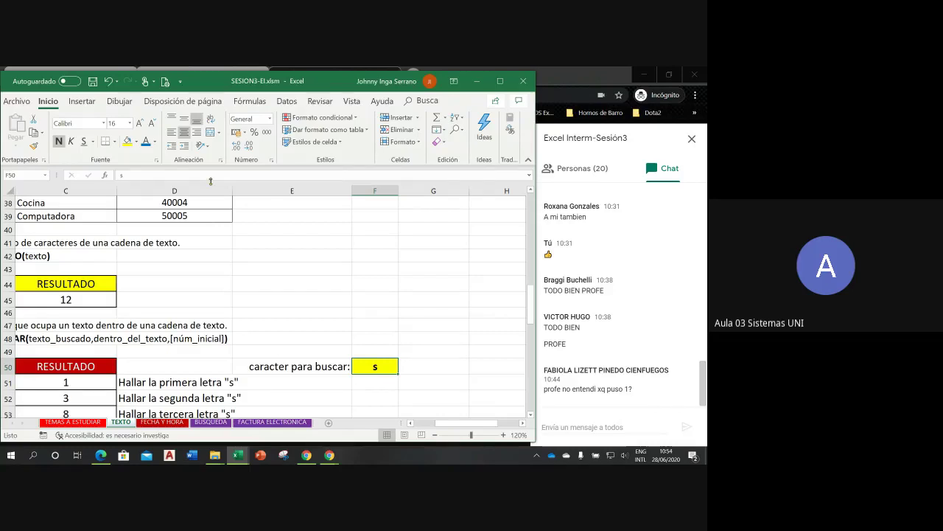
# Step: Replace the literal "s" in the C51 formula with a reference to F50, giving =HALLAR(F50,B51,1)
pyautogui.moveTo(462, 424); pyautogui.dragTo(434, 425)
pyautogui.scroll(-2, 260, 330)
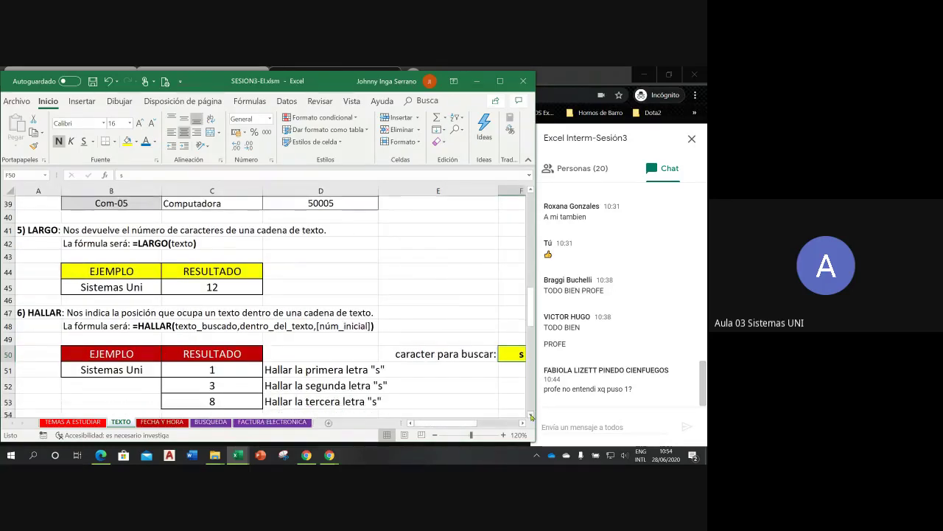
pyautogui.click(244, 317)
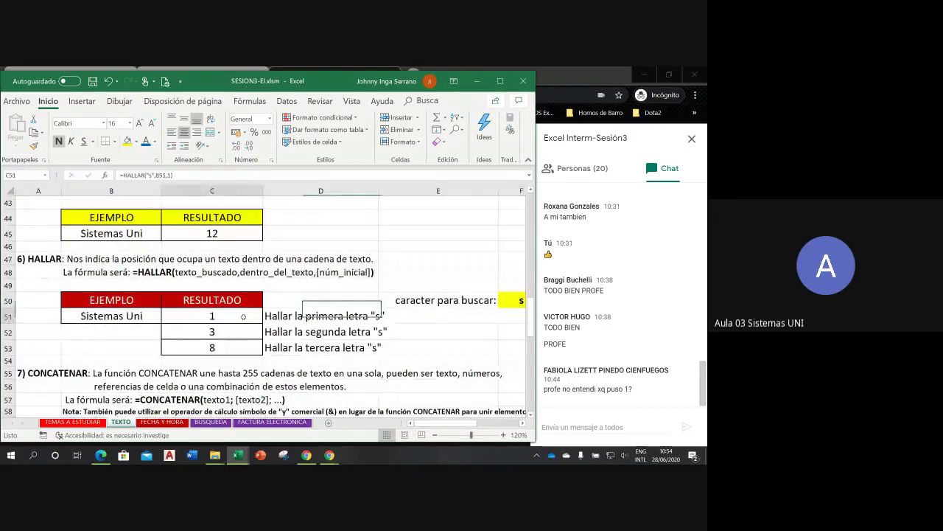
pyautogui.doubleClick(243, 317)
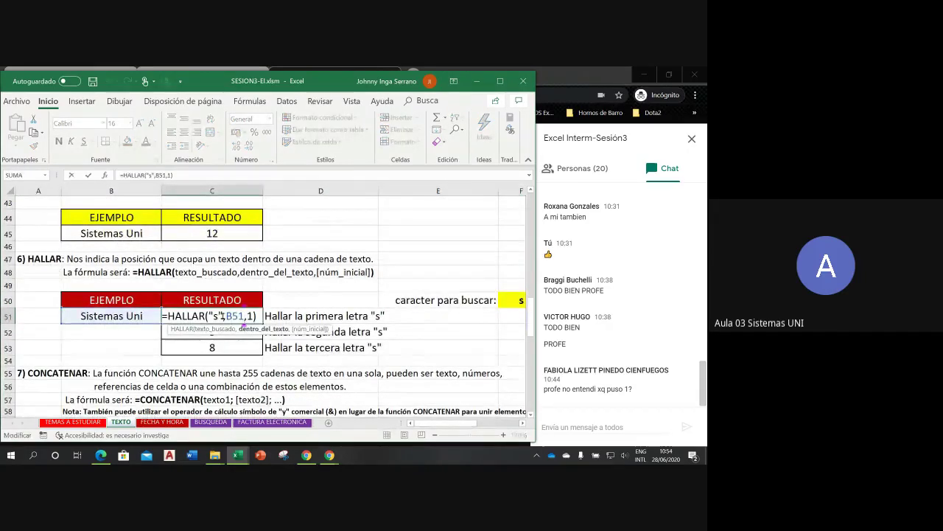
pyautogui.moveTo(220, 315); pyautogui.dragTo(207, 315)
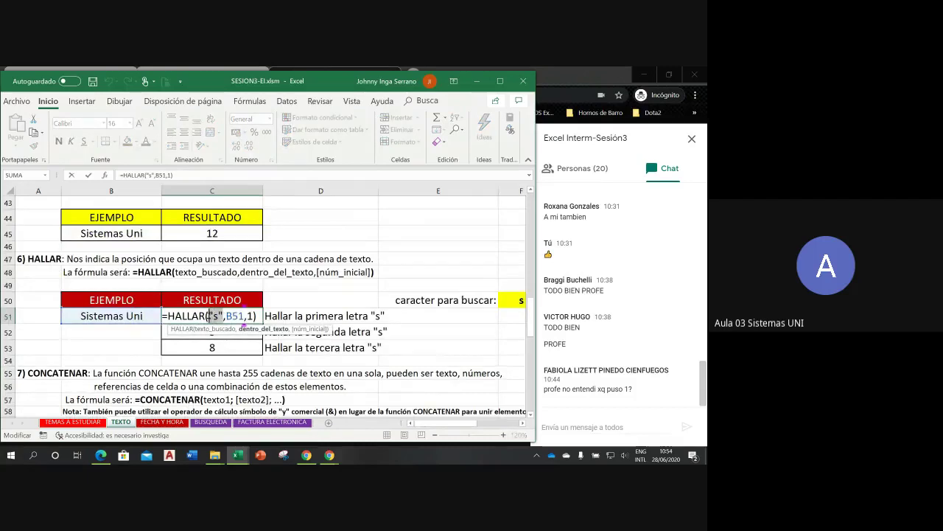
pyautogui.click(510, 301)
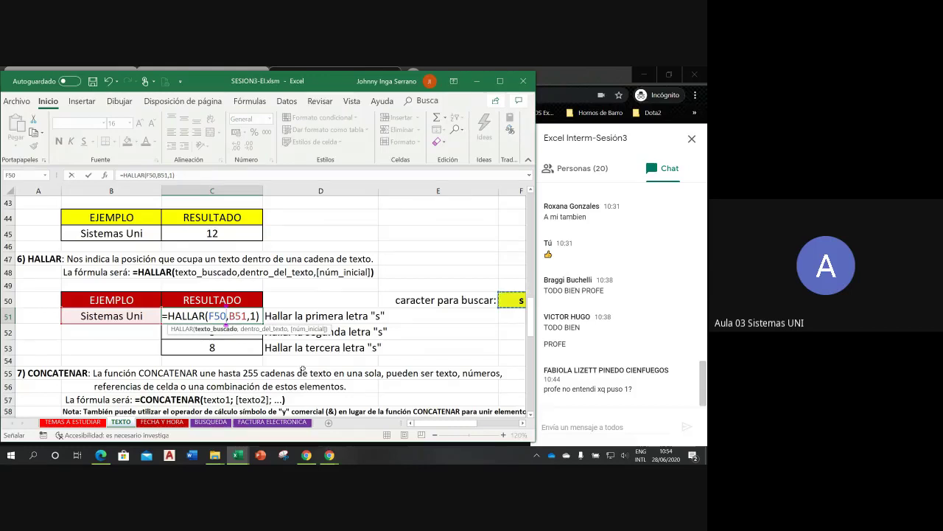
pyautogui.press('Return')
# Step: Replace both literal "s" arguments in the C52 formula with F50, giving =HALLAR(F50,B51,HALLAR(F50,B51,1)+1)
pyautogui.doubleClick(227, 332)
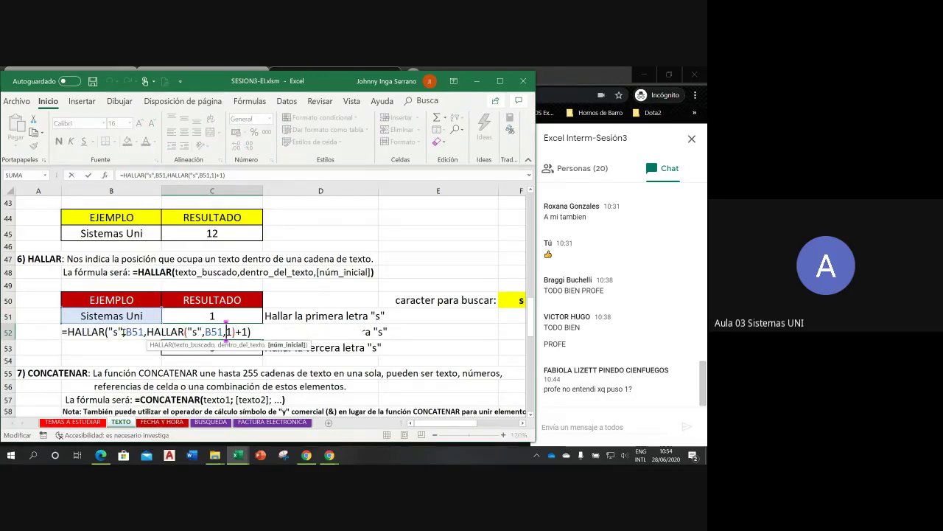
pyautogui.moveTo(119, 331); pyautogui.dragTo(111, 332)
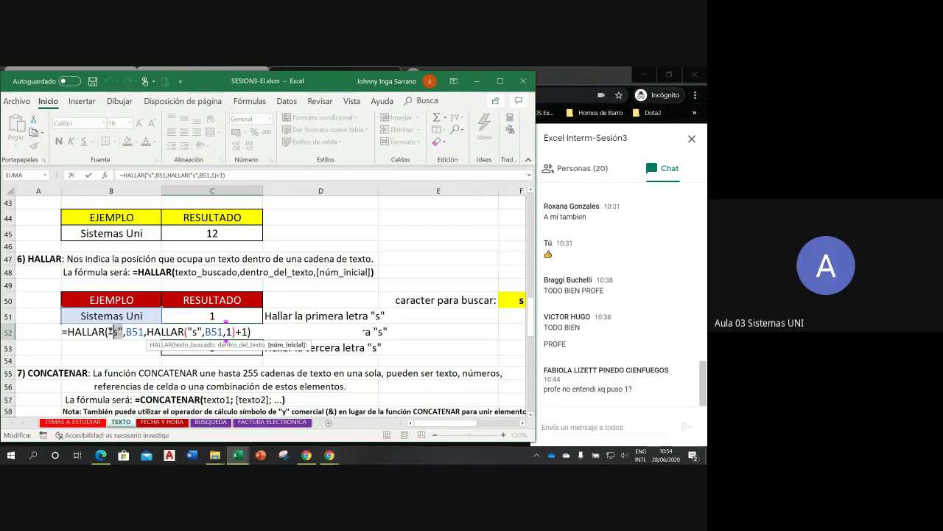
pyautogui.click(510, 299)
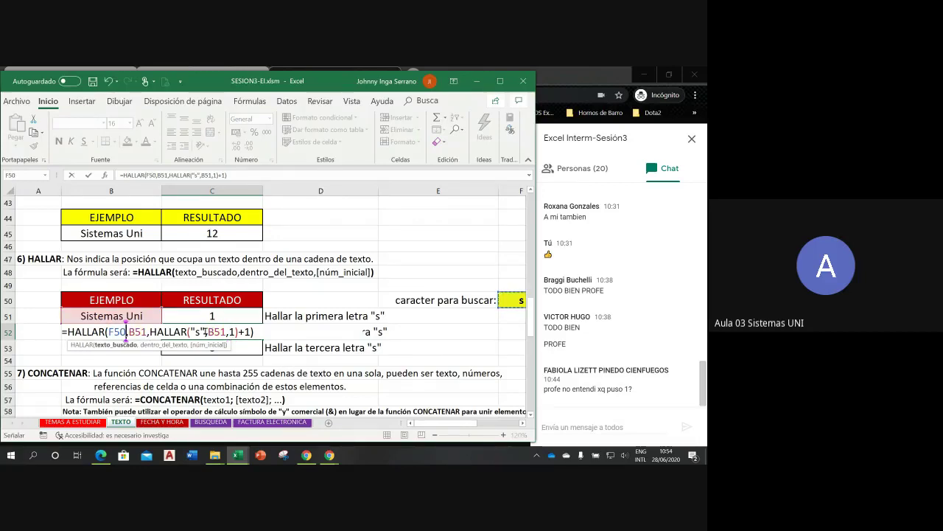
pyautogui.moveTo(200, 331); pyautogui.dragTo(192, 332)
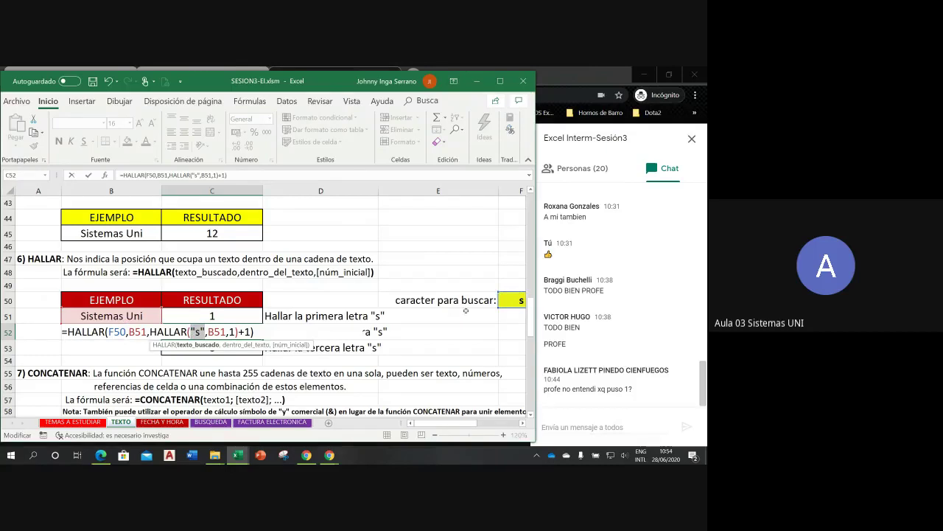
pyautogui.click(507, 300)
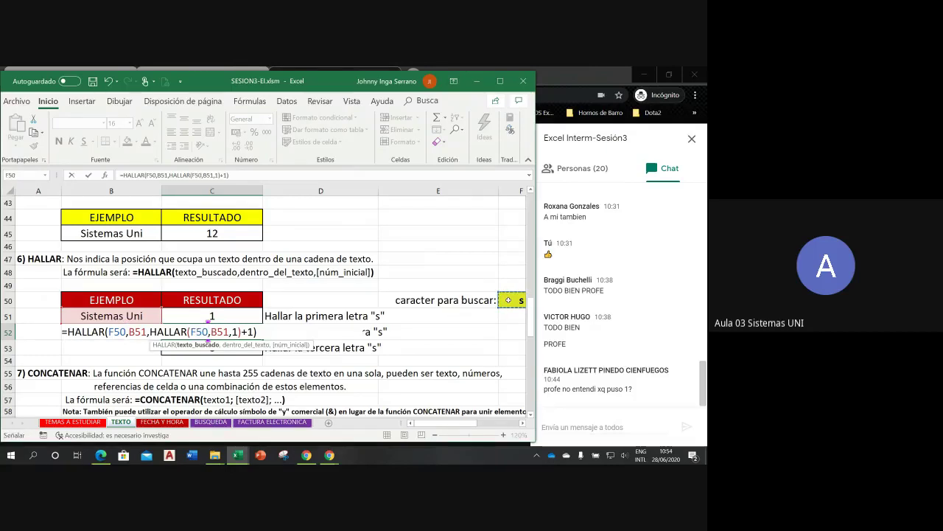
pyautogui.press('Return')
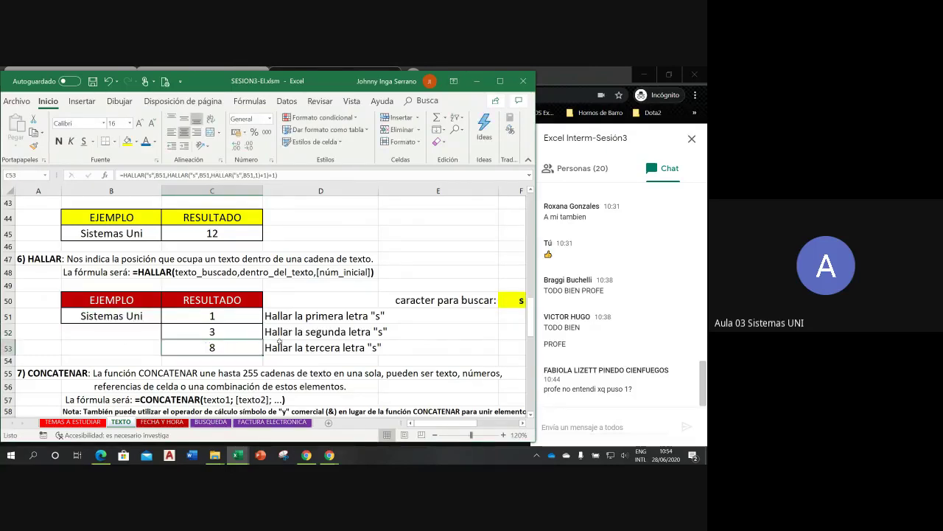
# Step: Replace all three literal "s" arguments in the C53 formula with F50, giving =HALLAR(F50,B51,HALLAR(F50,B51,HALLAR(F50,B51,1)+1)+1)
pyautogui.doubleClick(244, 347)
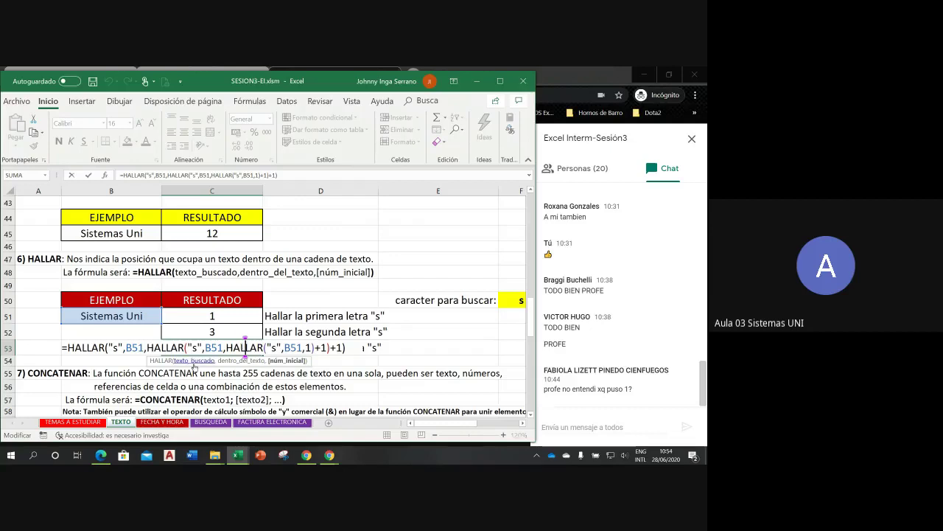
pyautogui.doubleClick(118, 347)
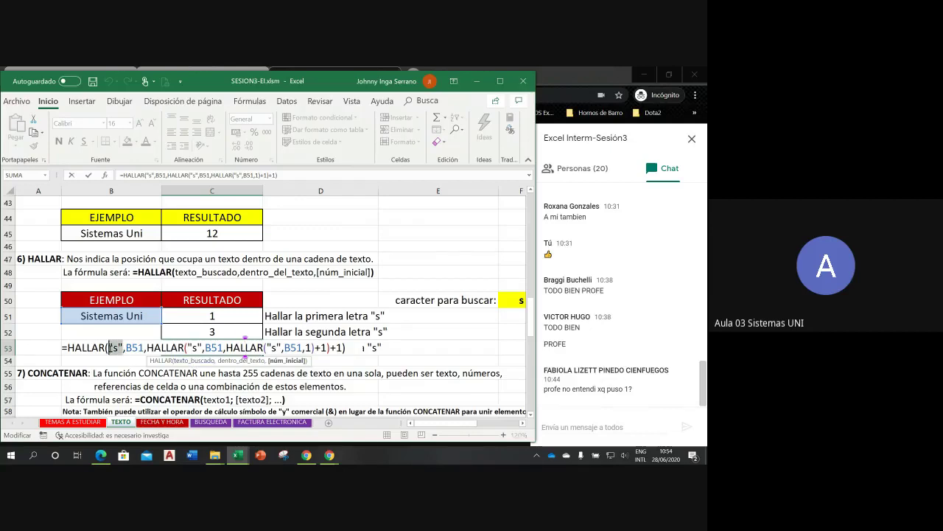
pyautogui.click(518, 297)
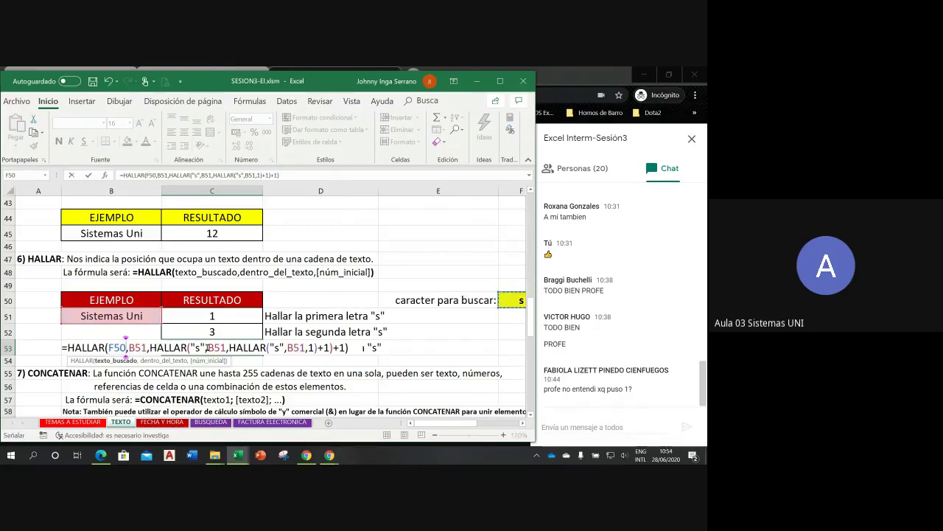
pyautogui.doubleClick(199, 347)
pyautogui.click(199, 347)
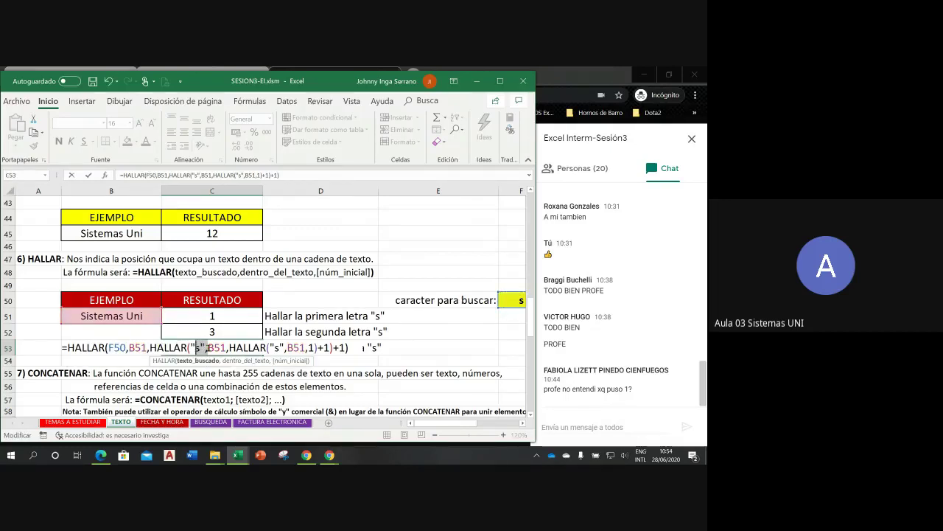
pyautogui.doubleClick(199, 347)
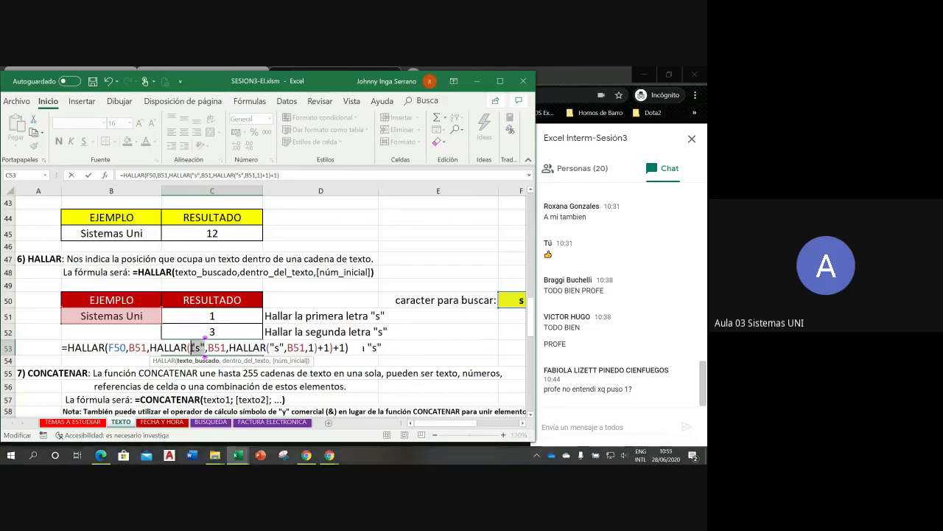
pyautogui.click(510, 300)
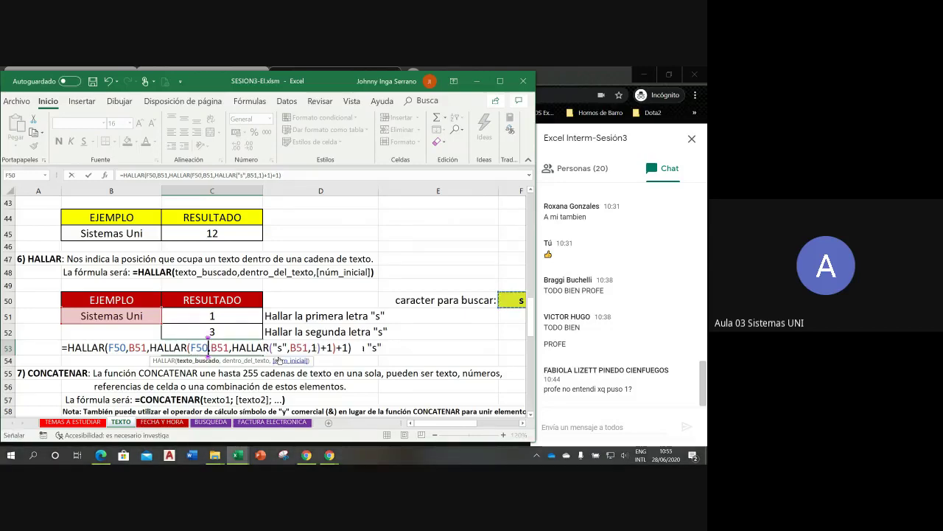
pyautogui.doubleClick(280, 347)
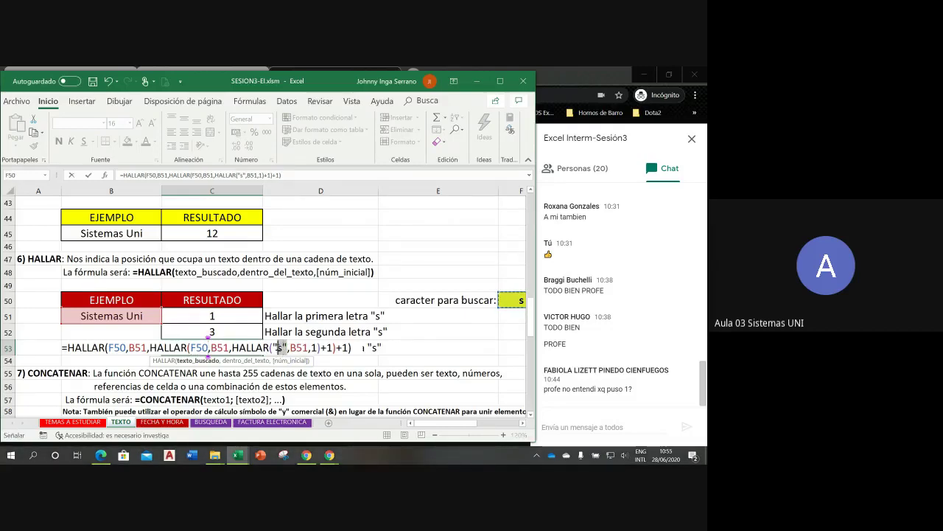
pyautogui.click(507, 302)
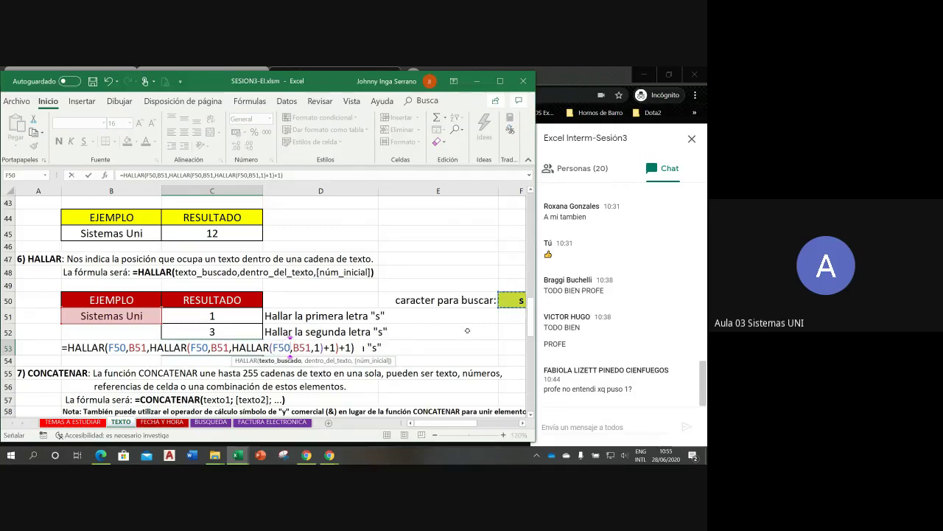
pyautogui.press('Return')
# Step: Change the search character in F50 to "i" and check the results in C51, C52 and C53
pyautogui.press('Up')
pyautogui.press('Up')
pyautogui.press('Up')
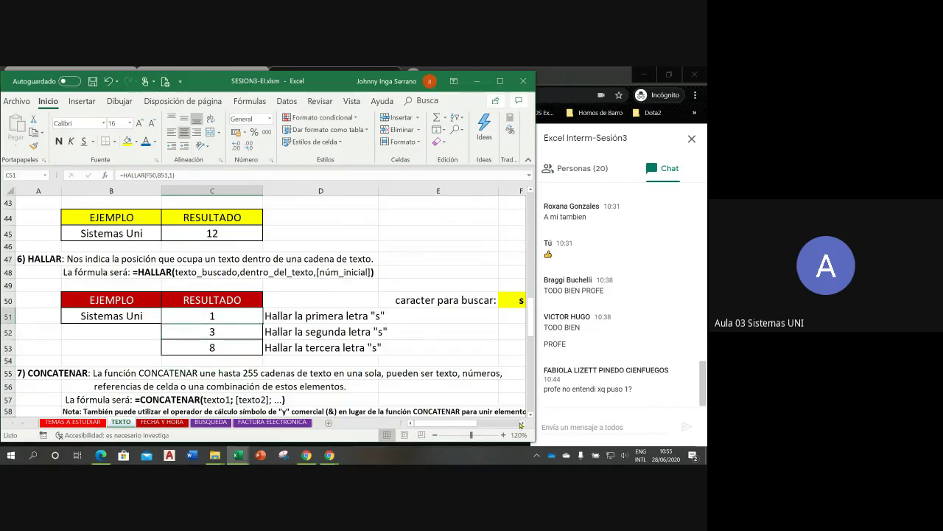
pyautogui.click(521, 423)
pyautogui.press('Up')
pyautogui.press('Right')
pyautogui.press('Right')
pyautogui.press('Right')
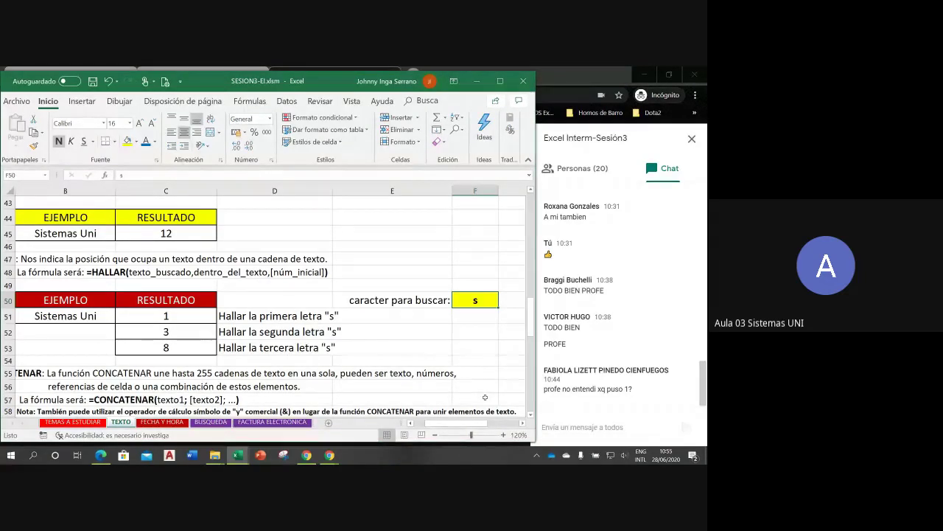
pyautogui.write('i')
pyautogui.press('Return')
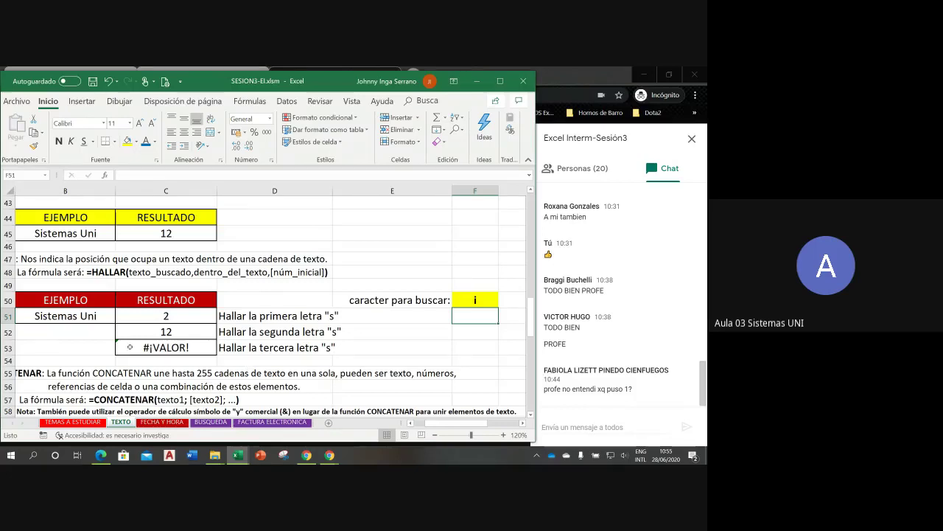
pyautogui.click(169, 321)
pyautogui.click(168, 331)
pyautogui.click(163, 349)
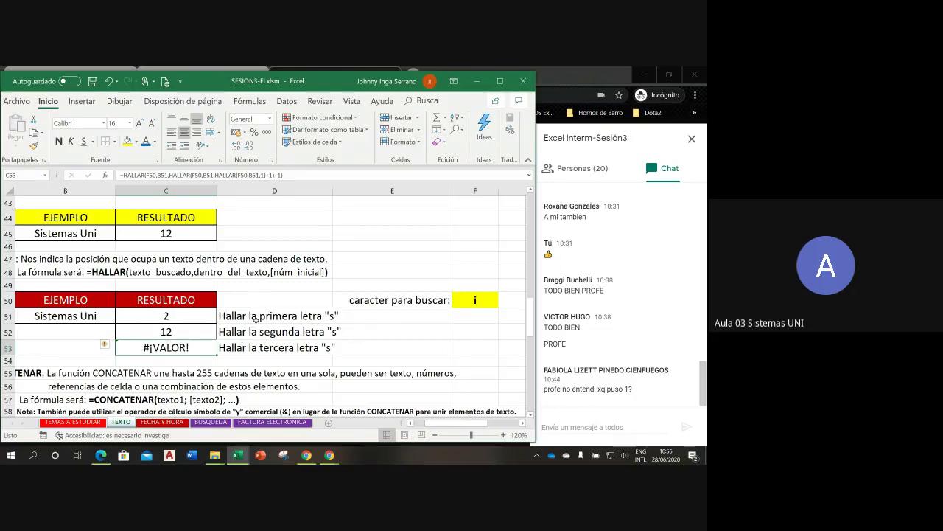
# Step: Replace the description in D51 with "Primer Caracter"
pyautogui.click(258, 319)
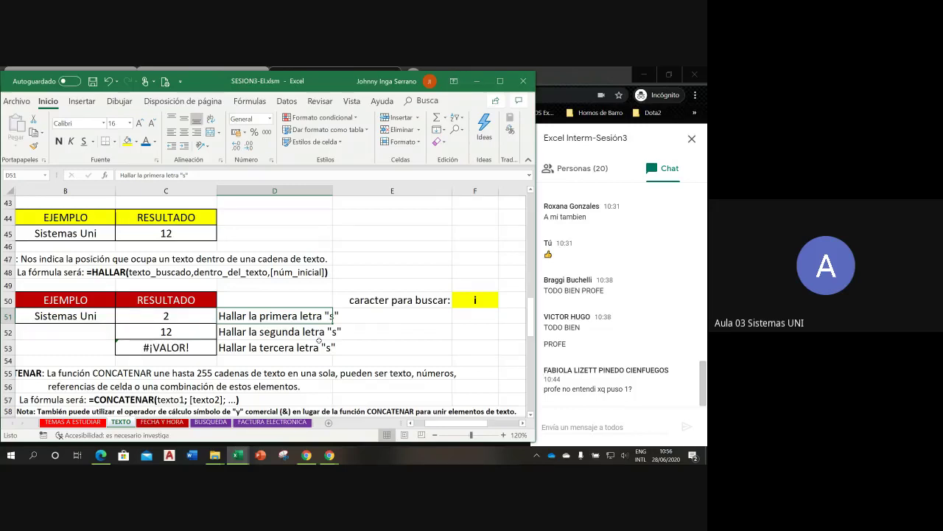
pyautogui.write('Primera')
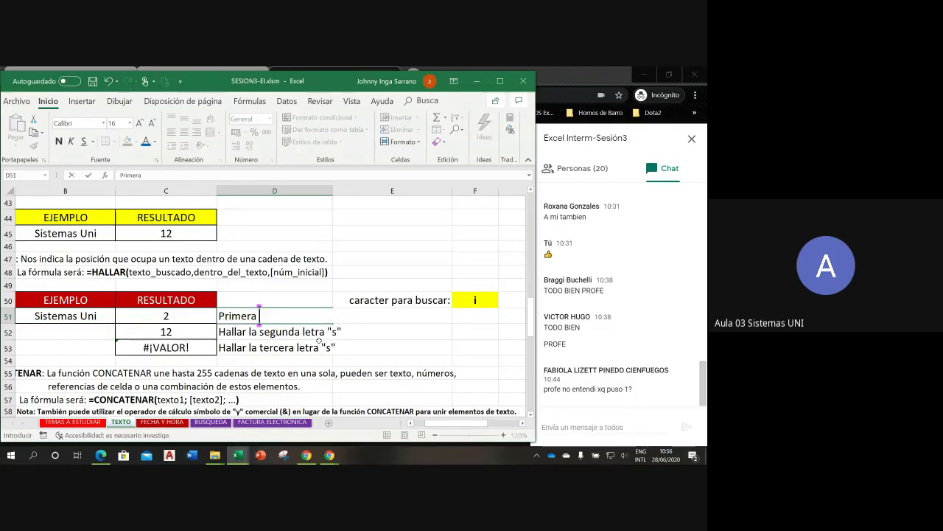
pyautogui.press('BackSpace')
pyautogui.write('Cr')
pyautogui.press('BackSpace')
pyautogui.write('aracter')
pyautogui.press('Return')
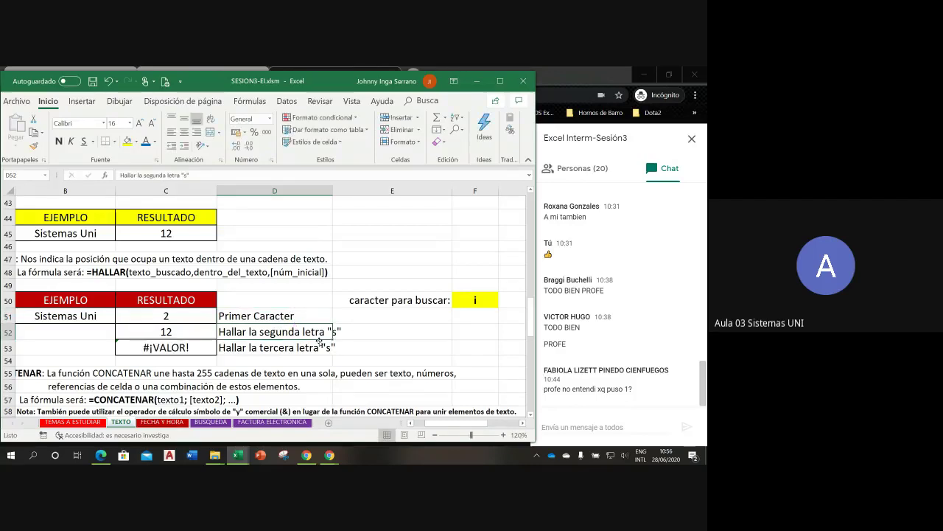
# Step: Replace the descriptions in D52 and D53 with "Segundo caracter" and "Tercer caracter"
pyautogui.write('Segundo cara')
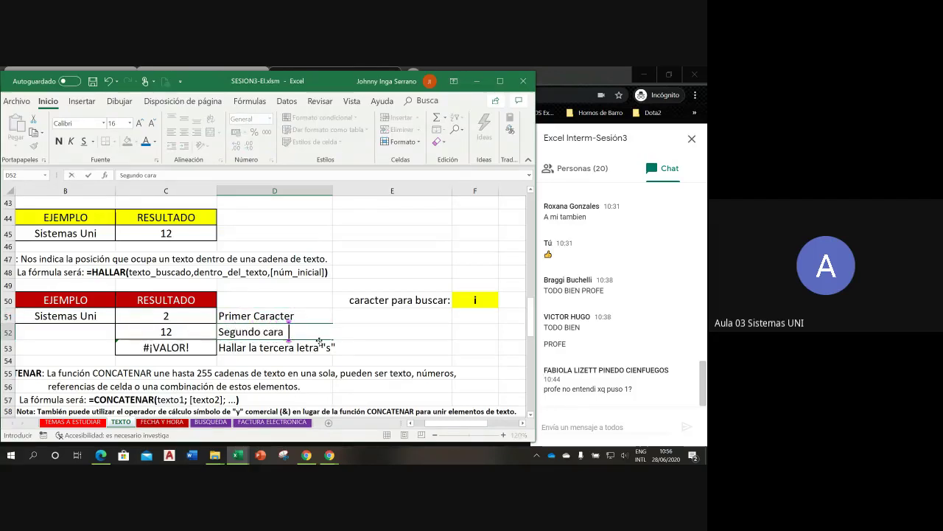
pyautogui.press('BackSpace')
pyautogui.write('cter')
pyautogui.press('Return')
pyautogui.write('Ter')
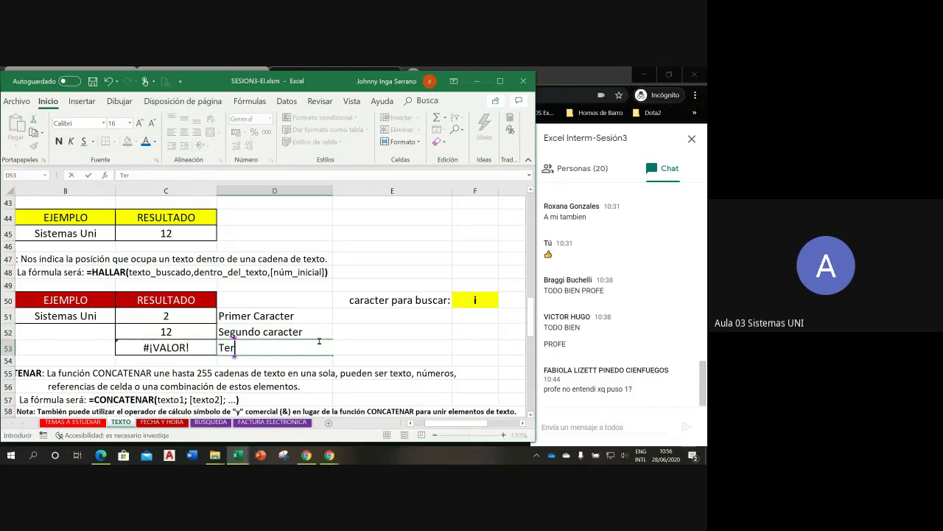
pyautogui.write('cer caracter')
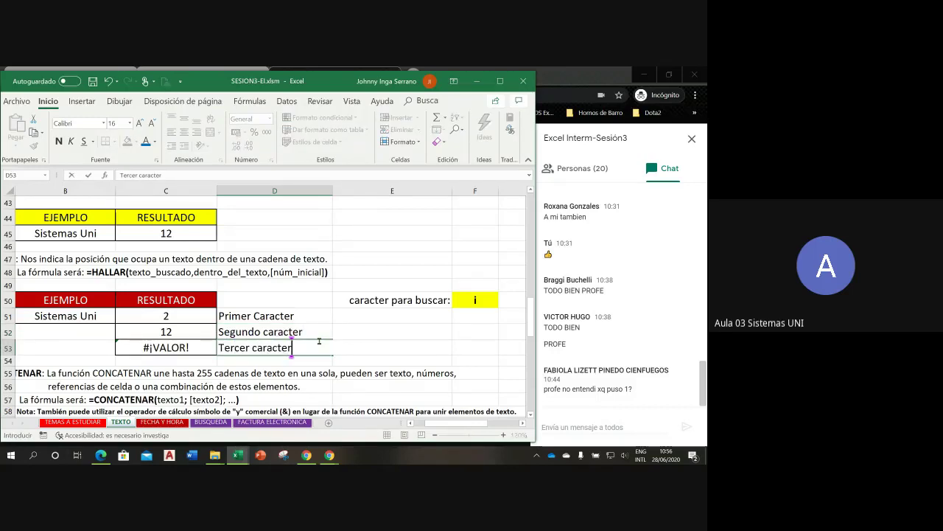
pyautogui.press('Return')
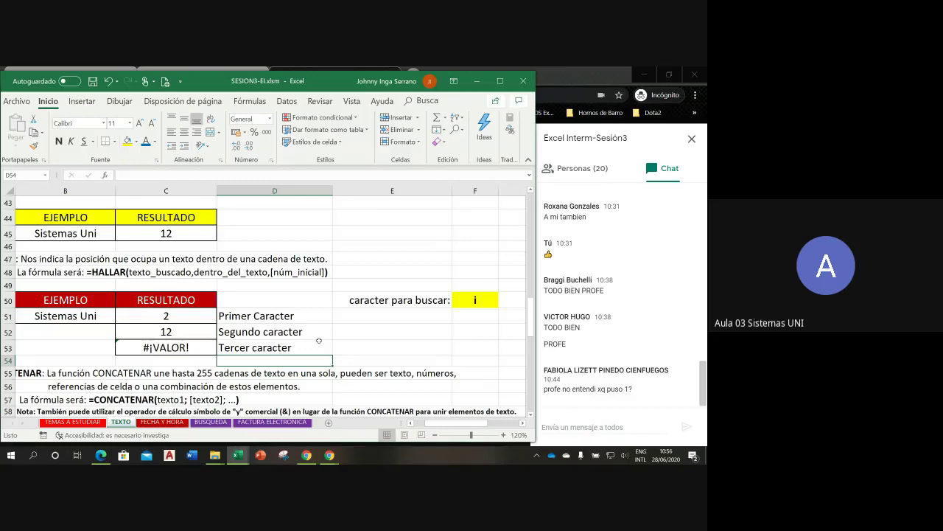
# Step: Correct the D51 description to "Primer caracter" with a lowercase "c"
pyautogui.doubleClick(258, 316)
pyautogui.press('BackSpace')
pyautogui.write('c')
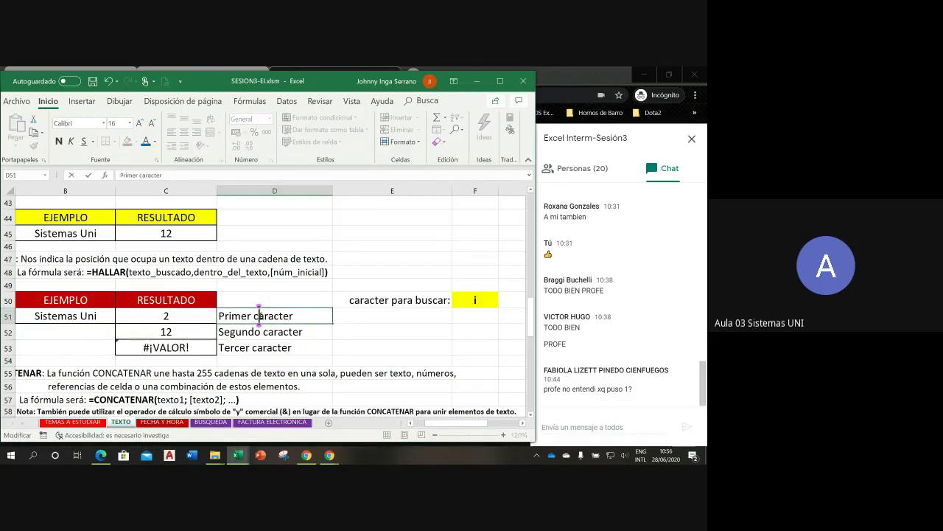
pyautogui.press('Return')
pyautogui.click(270, 350)
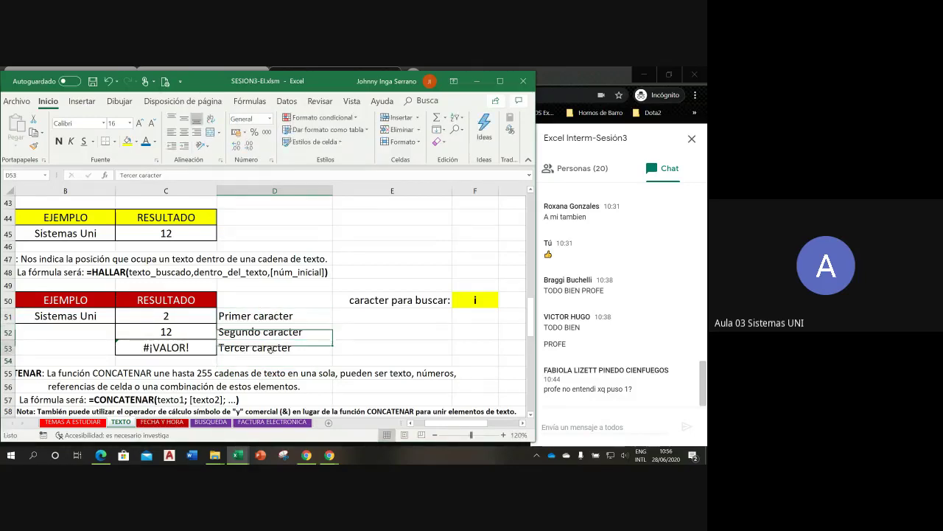
# Step: Enter the note "si.error" in E53, beside the "Tercer caracter" description
pyautogui.click(317, 316)
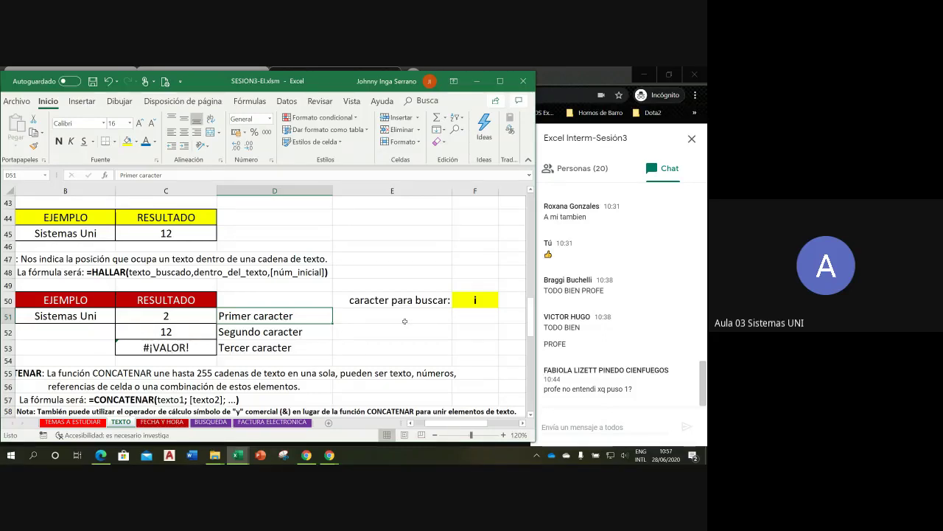
pyautogui.click(365, 344)
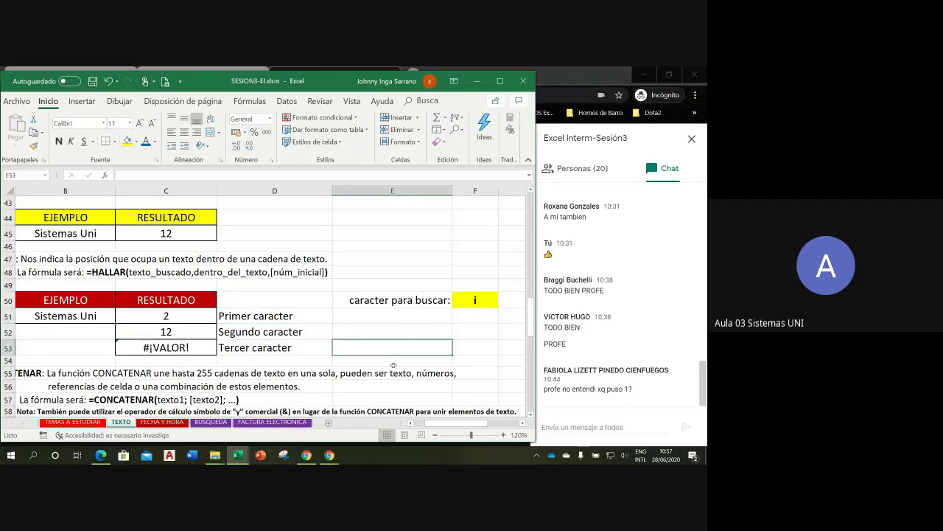
pyautogui.write('existe')
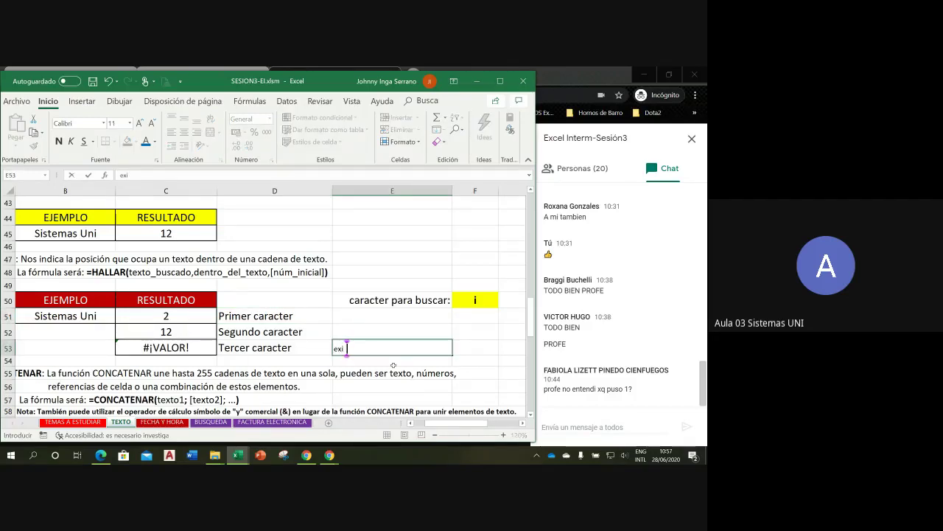
pyautogui.press('BackSpace')
pyautogui.press('BackSpace')
pyautogui.press('BackSpace')
pyautogui.press('BackSpace')
pyautogui.press('BackSpace')
pyautogui.press('BackSpace')
pyautogui.write('si.error')
pyautogui.press('Return')
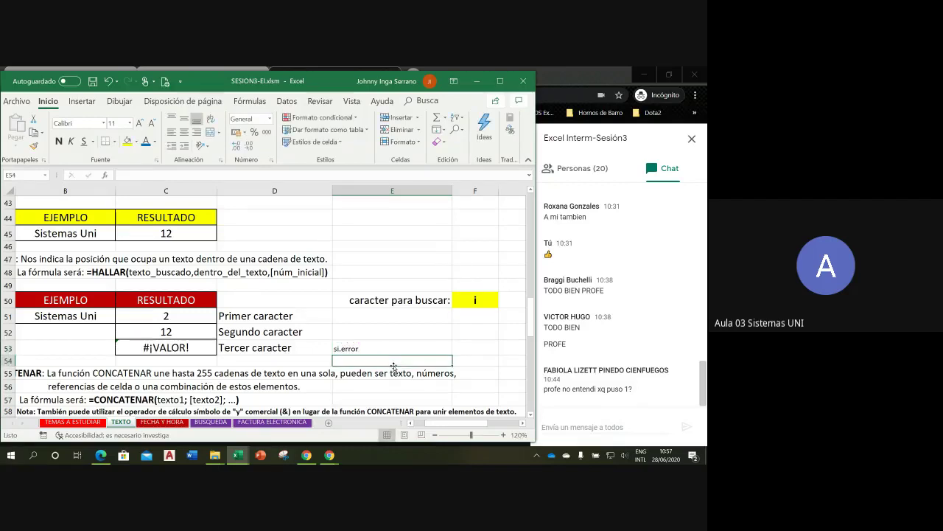
# Step: Enlarge the font of the "si.error" note in E53 by three size increments
pyautogui.click(377, 349)
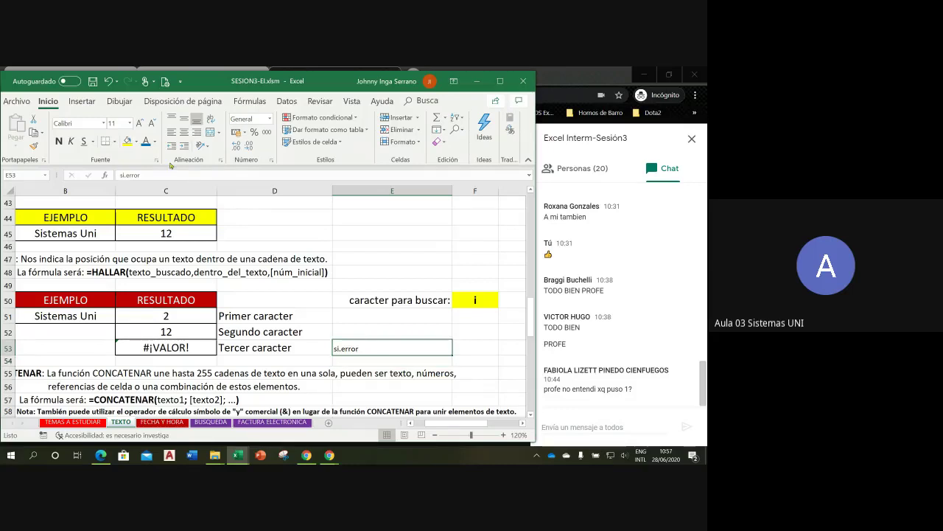
pyautogui.click(139, 123)
pyautogui.click(138, 123)
pyautogui.click(139, 123)
pyautogui.click(165, 329)
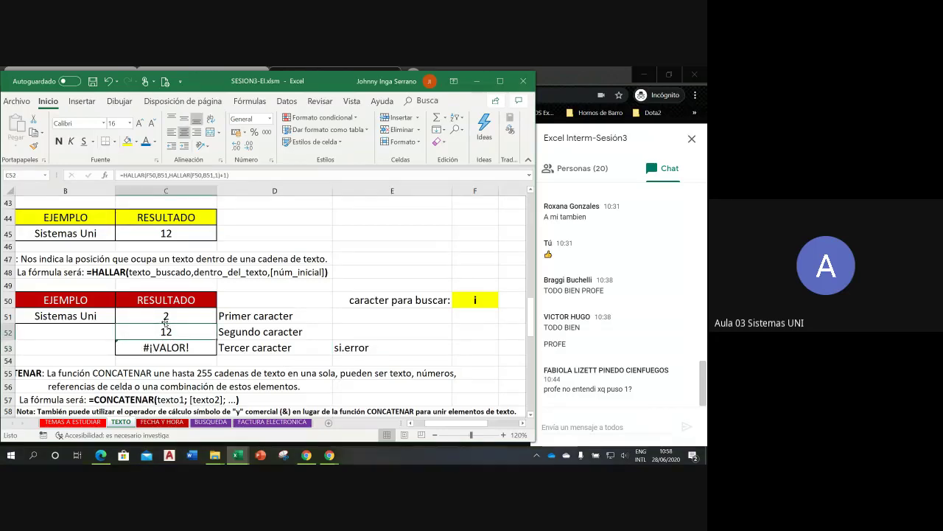
# Step: Test the search characters "e" and "f" in F50 against the results in C51, C52 and C53
pyautogui.click(471, 300)
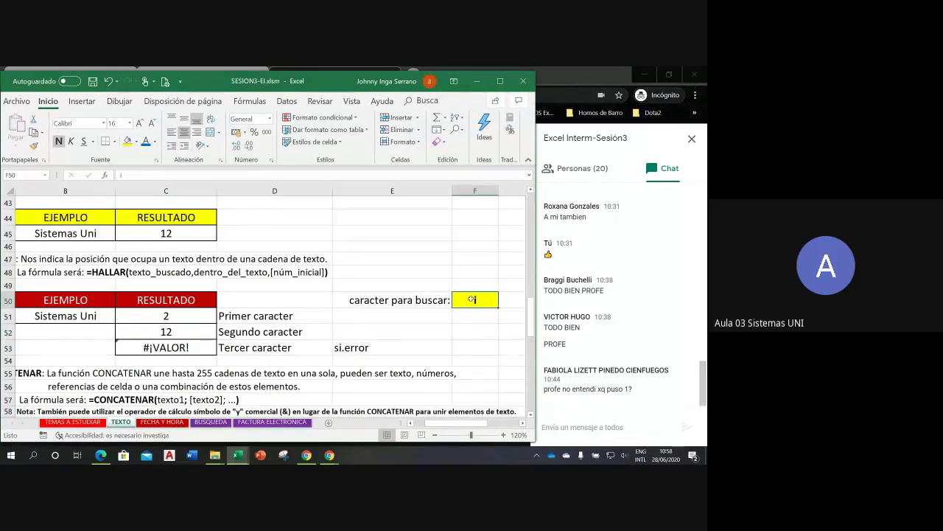
pyautogui.write('e')
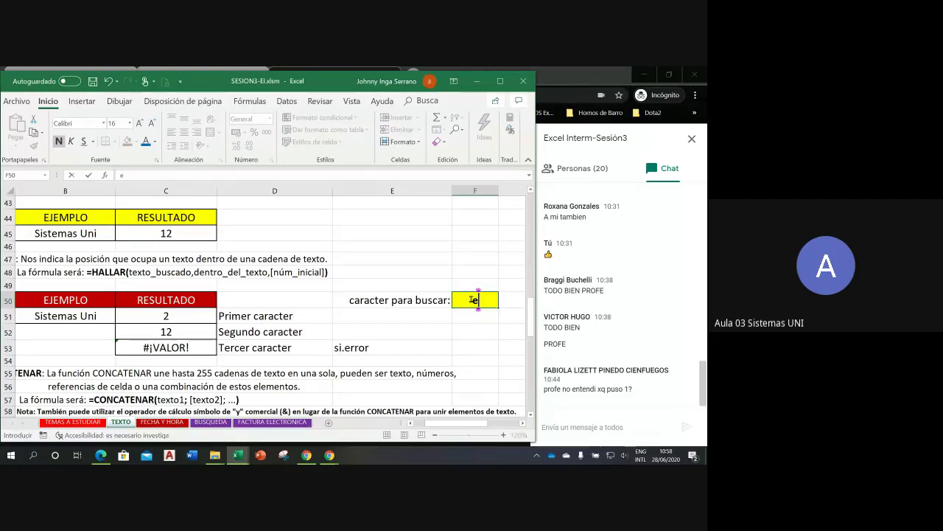
pyautogui.press('Return')
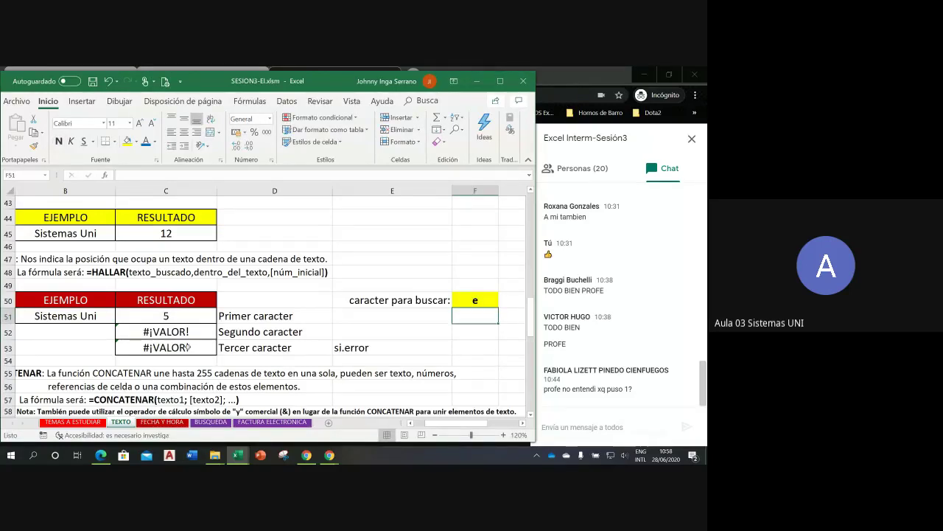
pyautogui.click(470, 300)
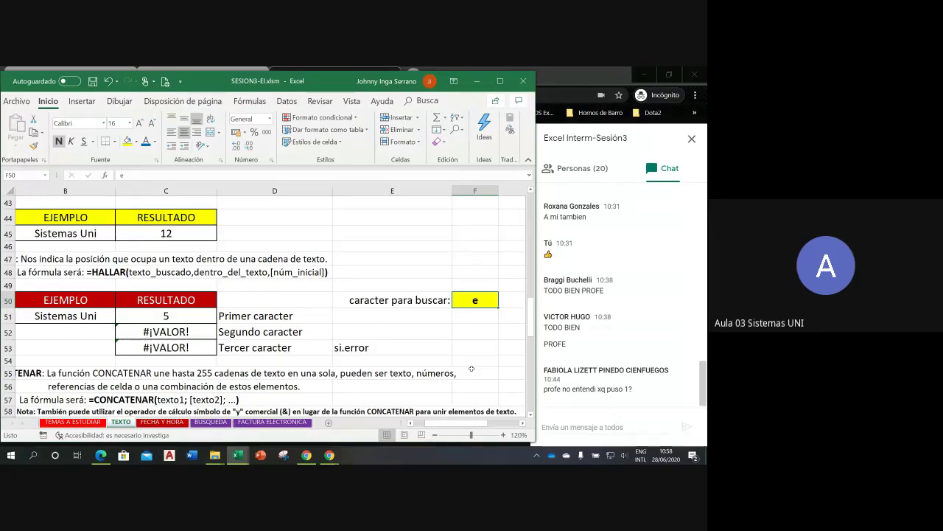
pyautogui.write('f')
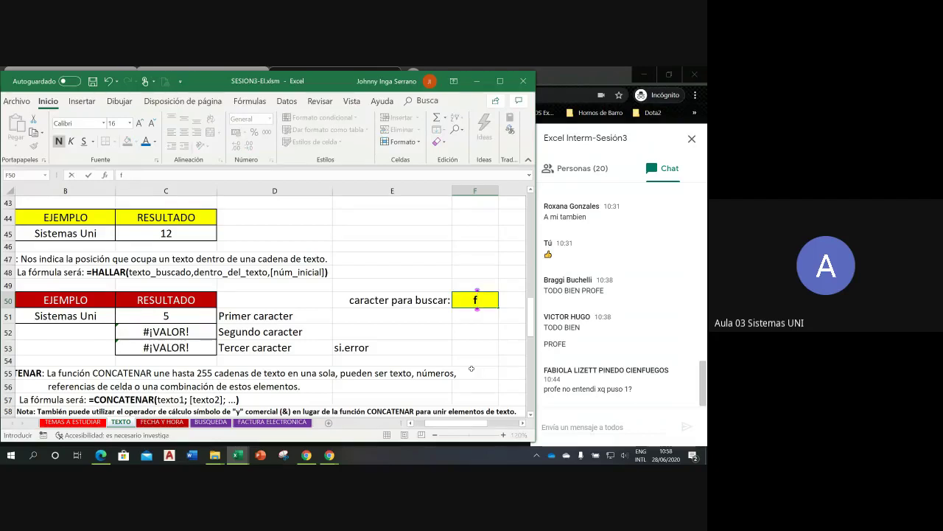
pyautogui.press('Return')
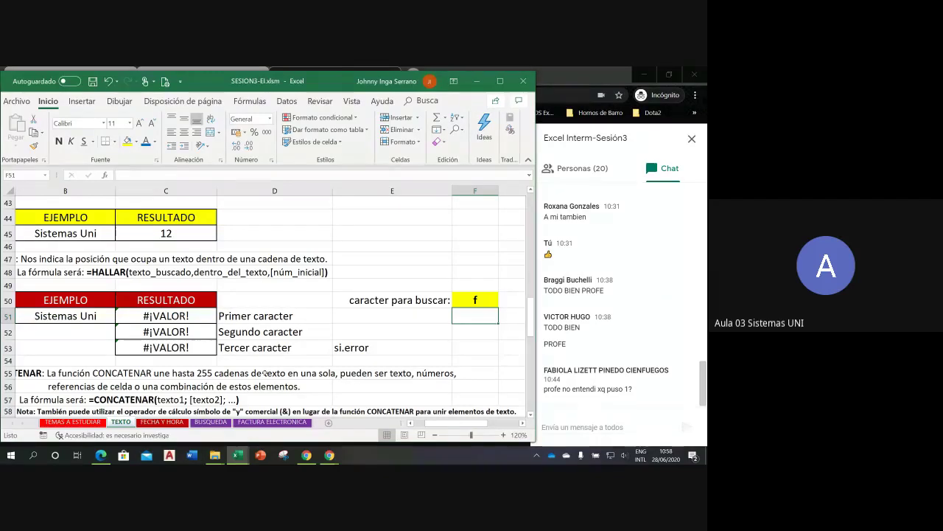
# Step: Examine the HALLAR formulas in C51, C52 and C53, including the nested start-position arguments
pyautogui.doubleClick(203, 317)
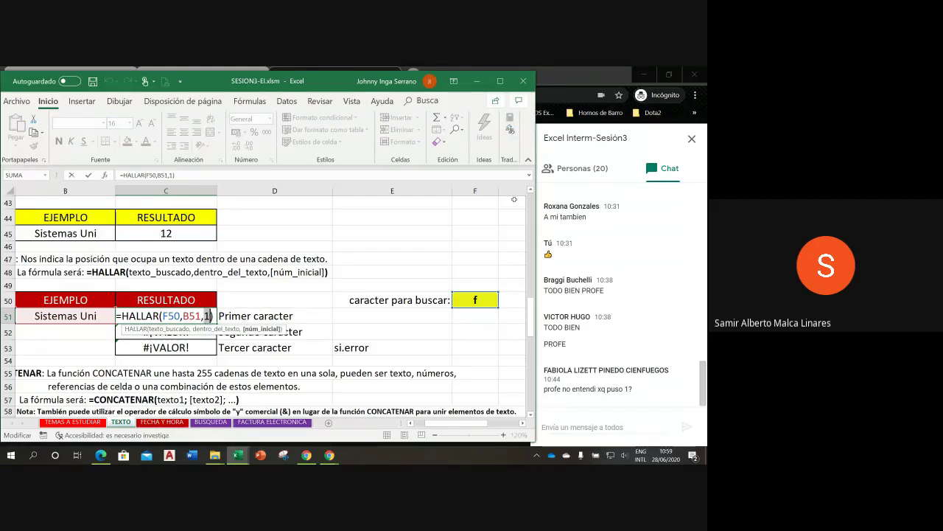
pyautogui.press('XF86AudioLowerVolume')
pyautogui.press('XF86AudioLowerVolume')
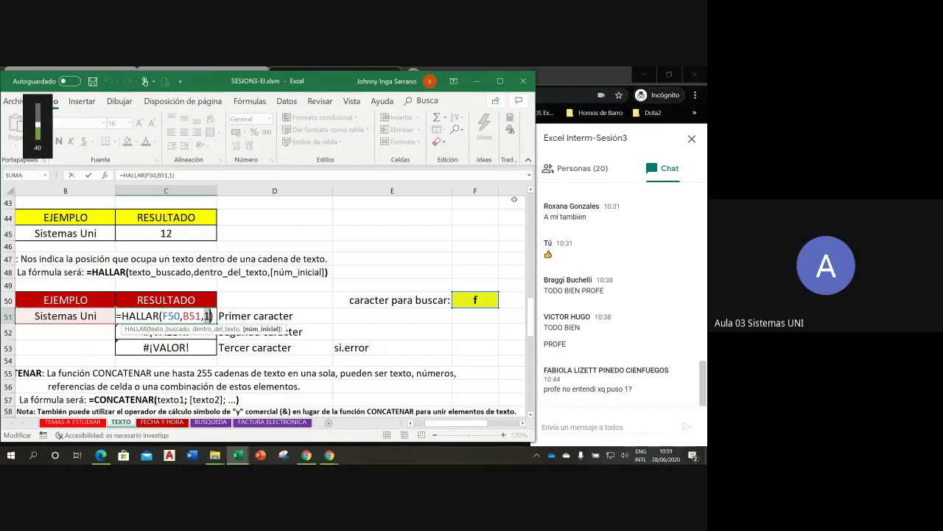
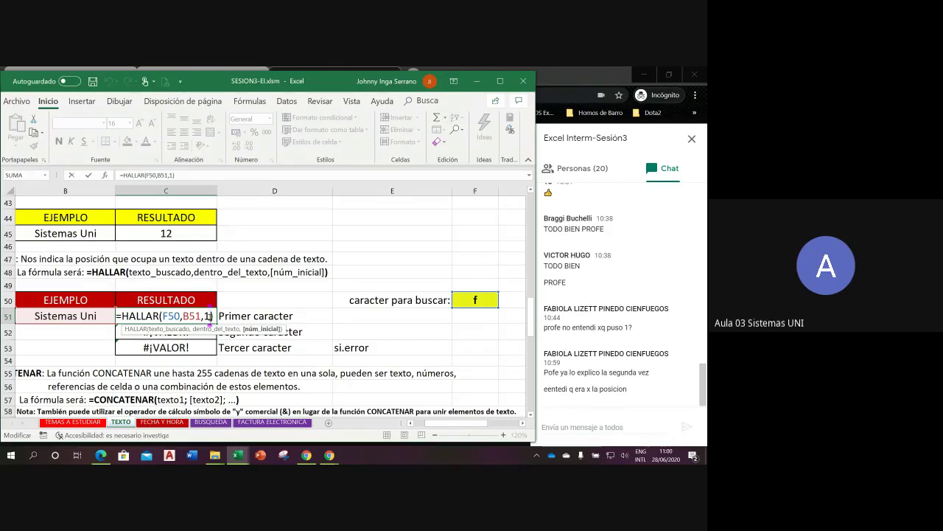
pyautogui.press('Return')
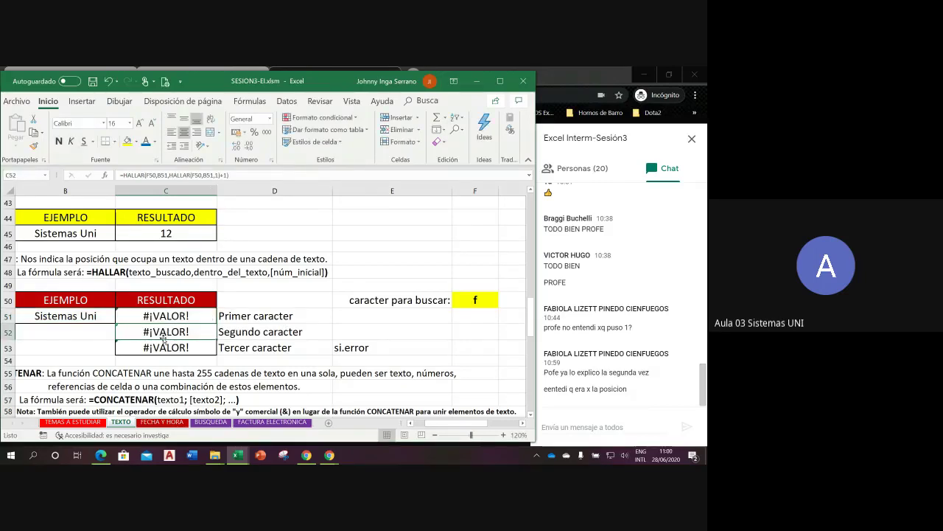
pyautogui.doubleClick(187, 333)
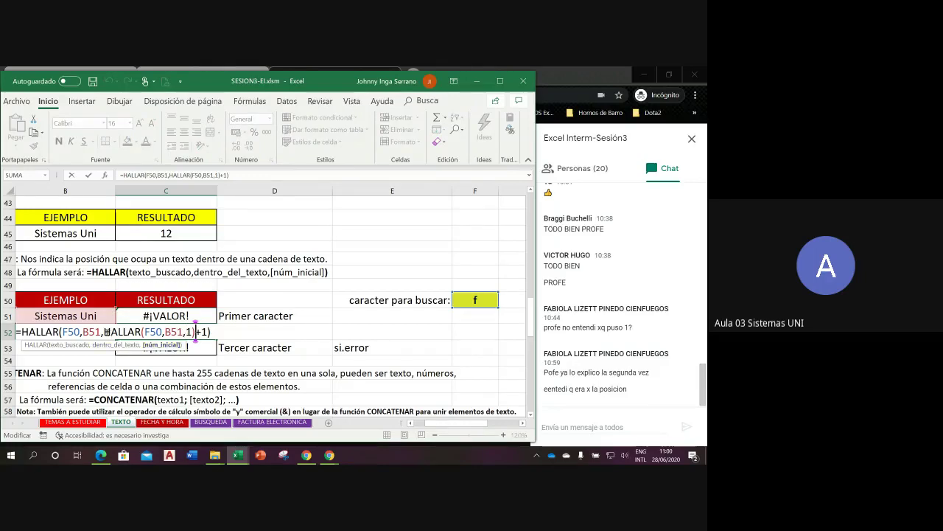
pyautogui.moveTo(104, 332); pyautogui.dragTo(211, 331)
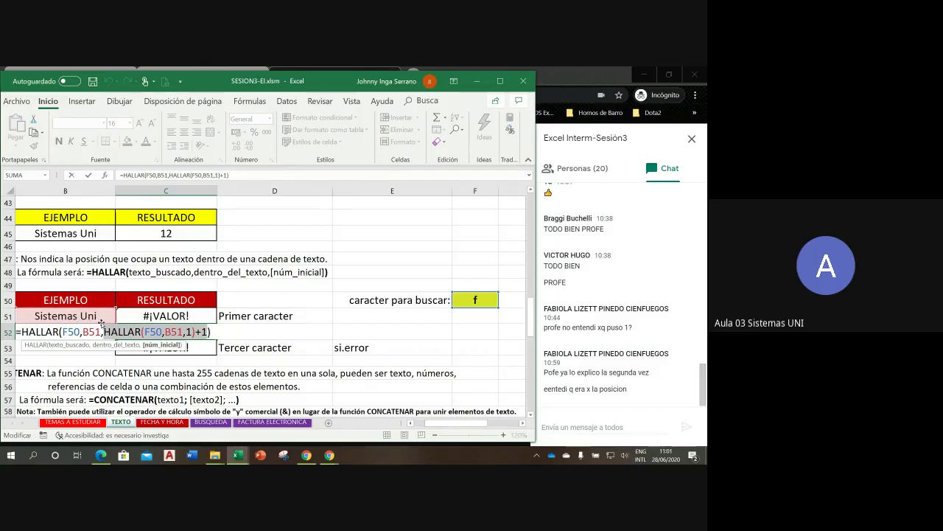
pyautogui.press('Return')
pyautogui.doubleClick(164, 347)
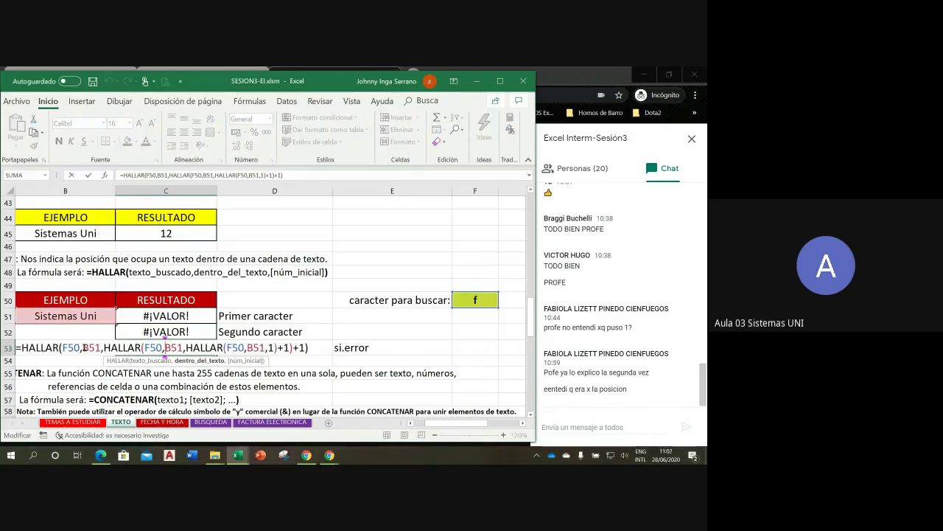
pyautogui.moveTo(104, 349); pyautogui.dragTo(302, 348)
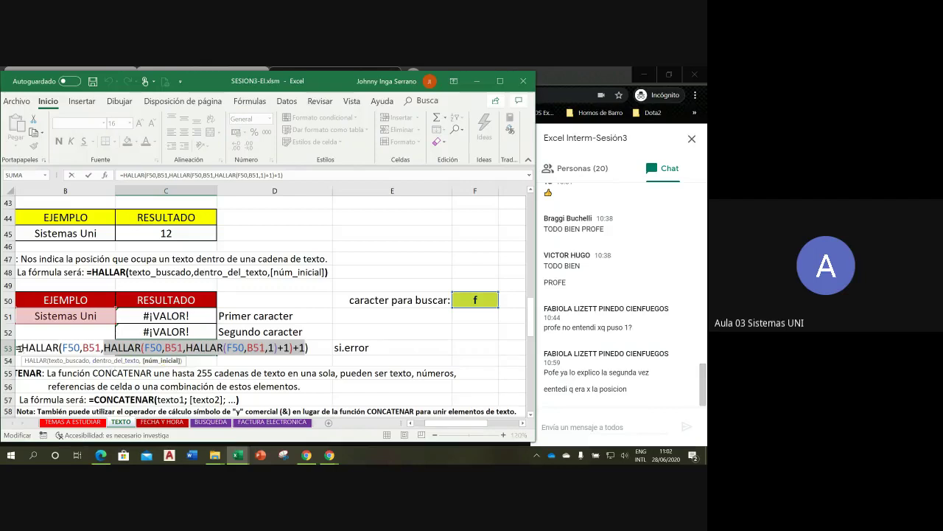
pyautogui.moveTo(17, 347); pyautogui.dragTo(309, 348)
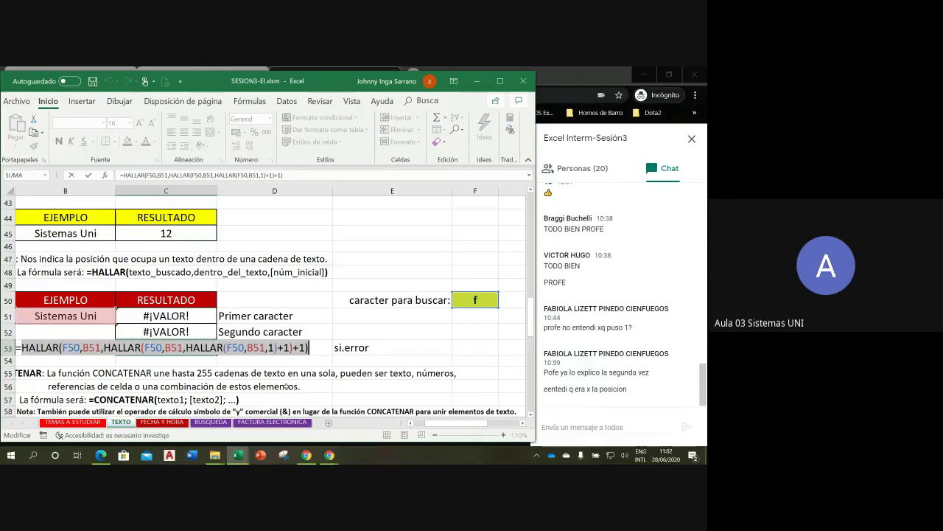
pyautogui.press('Return')
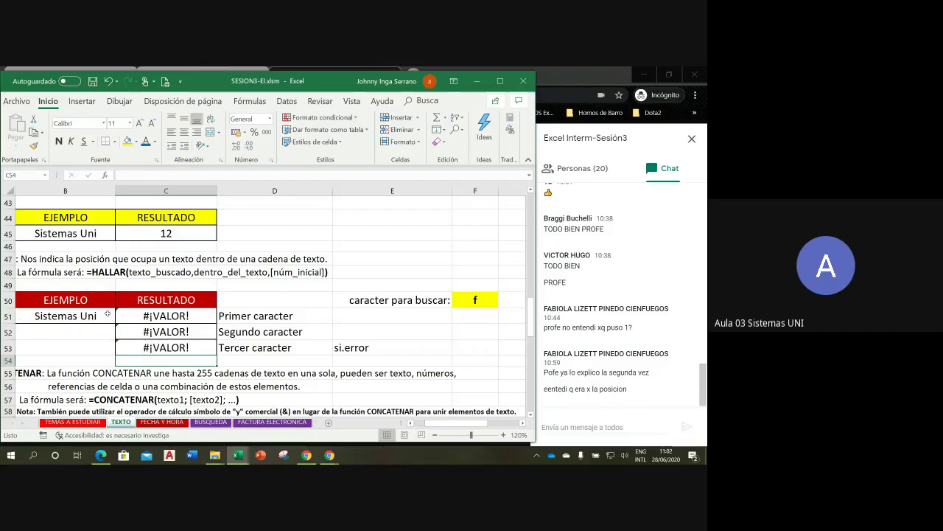
# Step: Test the search characters "s", "e" and "n" in F50, one after another
pyautogui.click(479, 302)
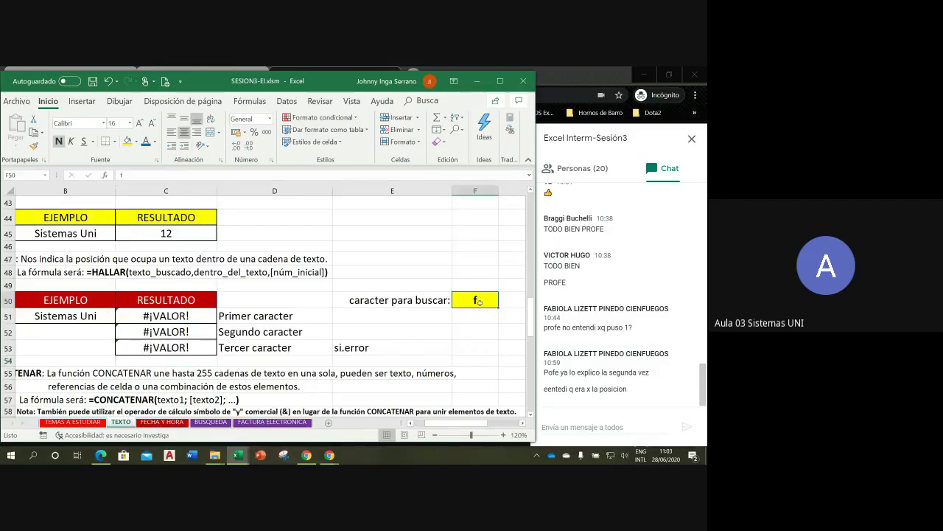
pyautogui.write('s')
pyautogui.press('Return')
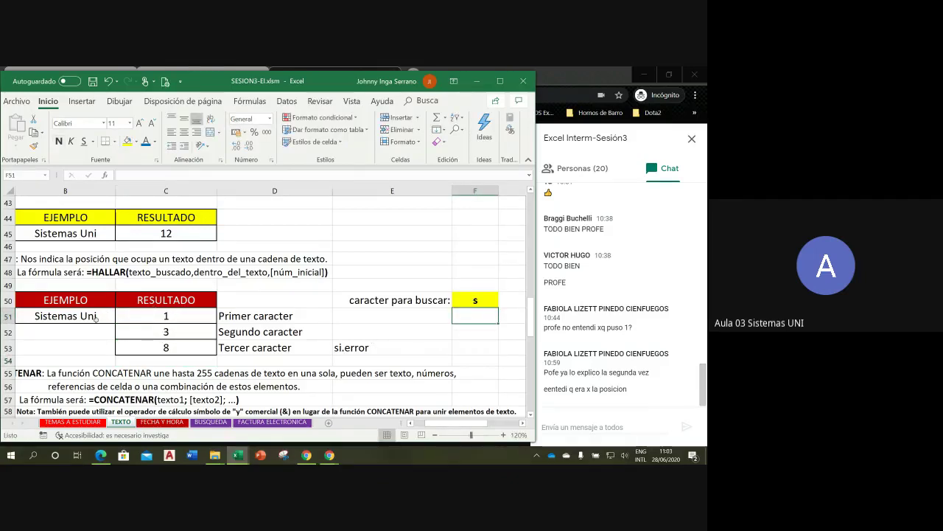
pyautogui.click(475, 300)
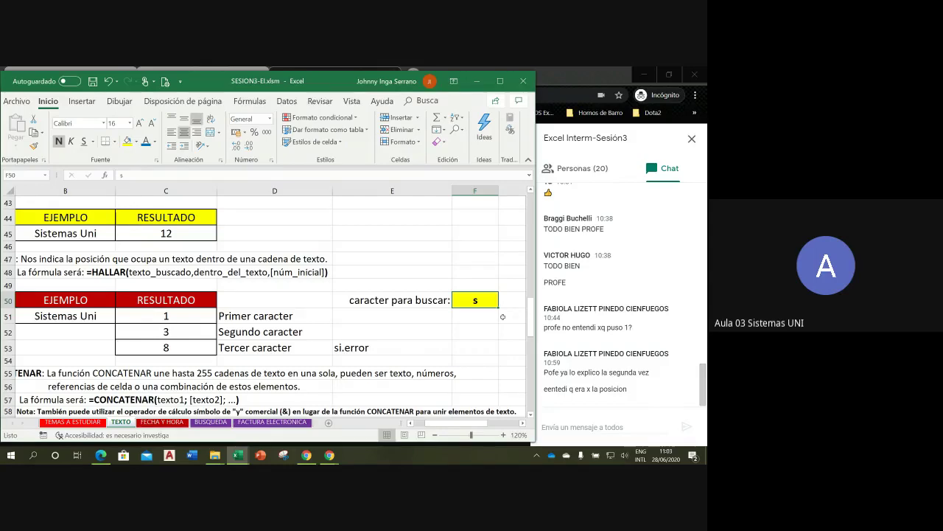
pyautogui.write('e')
pyautogui.press('Return')
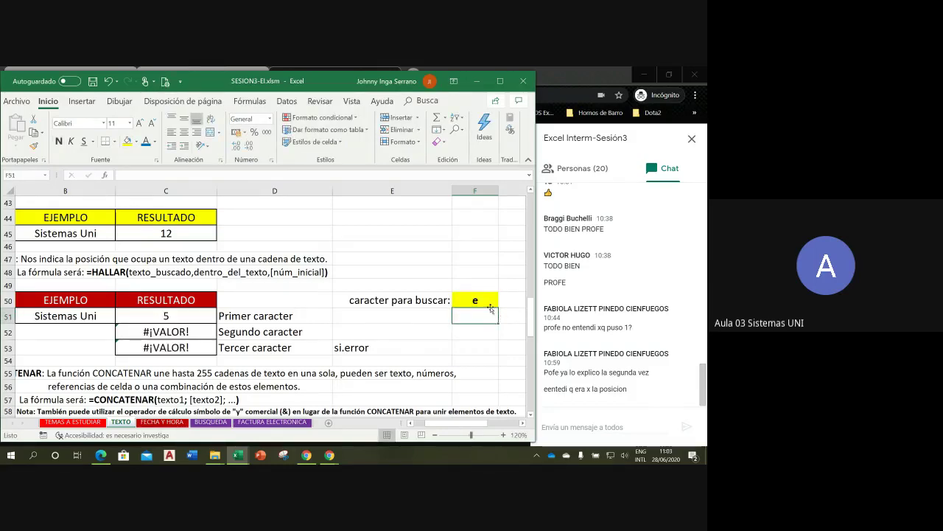
pyautogui.click(488, 302)
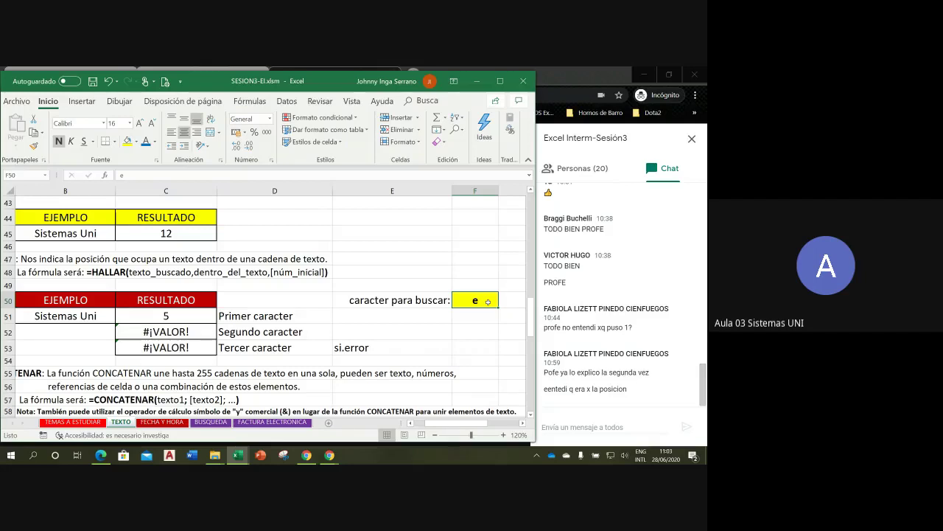
pyautogui.write('n')
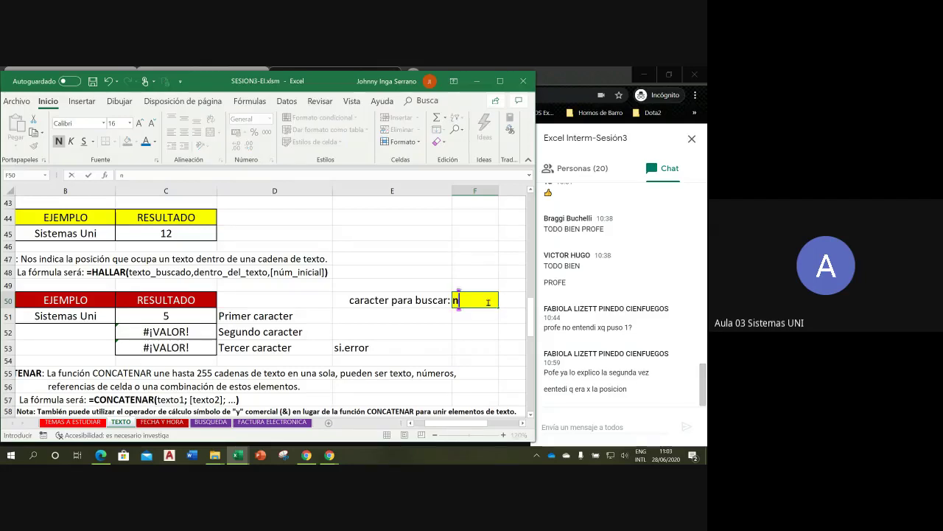
pyautogui.press('Return')
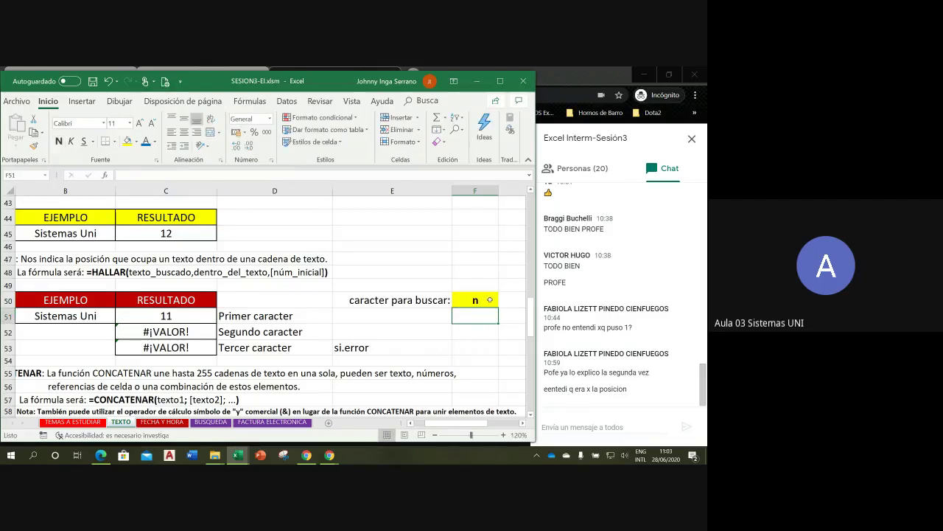
# Step: Set the search character in F50 to "g"
pyautogui.click(479, 302)
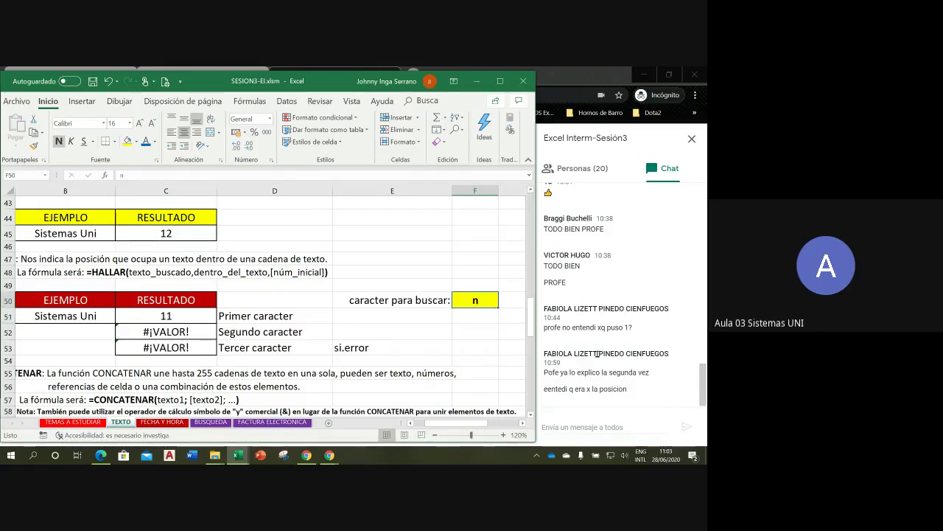
pyautogui.write('g')
pyautogui.press('Return')
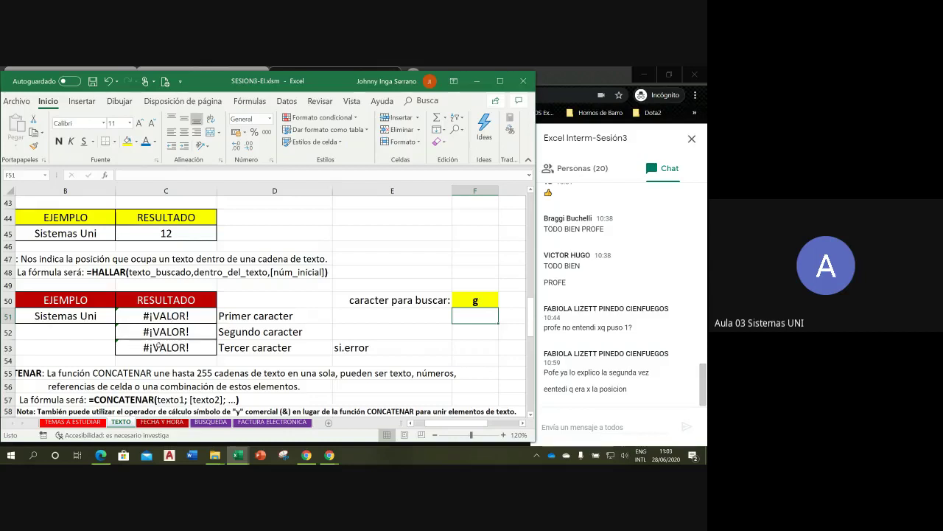
pyautogui.click(369, 350)
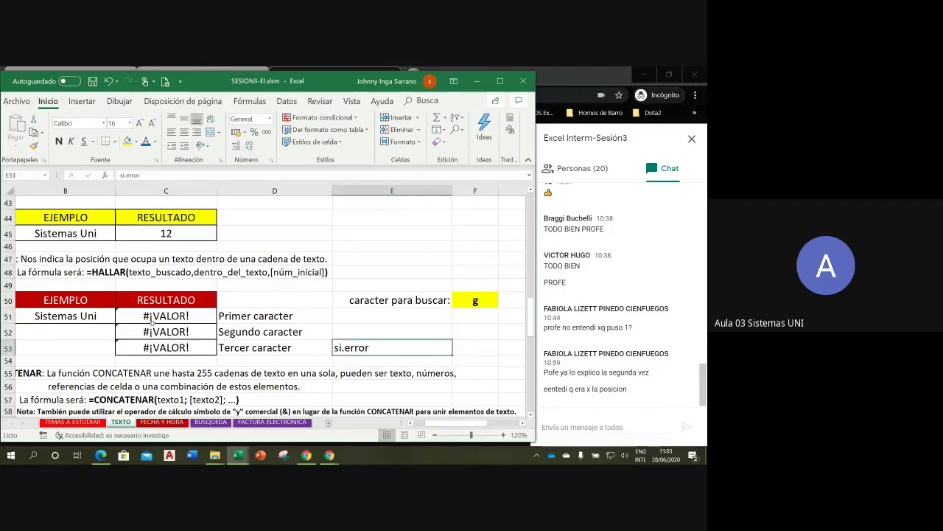
pyautogui.doubleClick(145, 316)
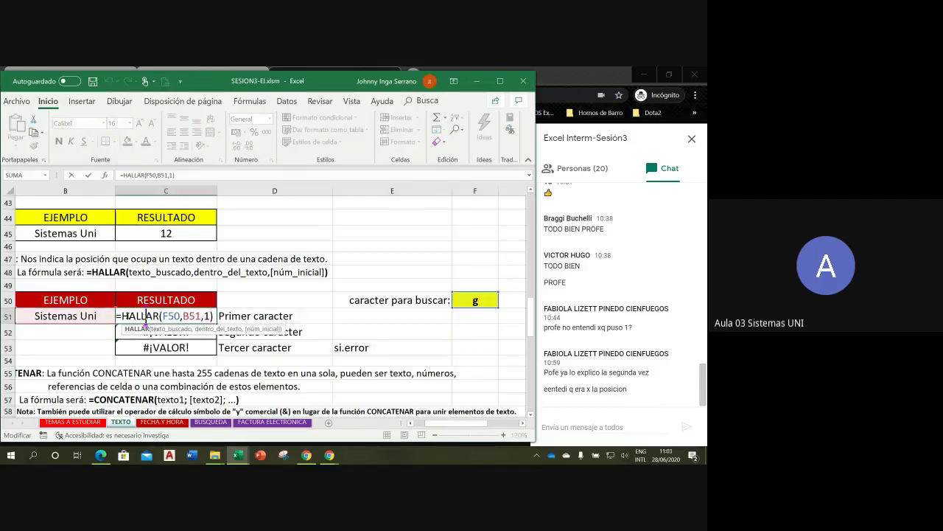
pyautogui.press('Left')
pyautogui.press('Left')
pyautogui.press('Left')
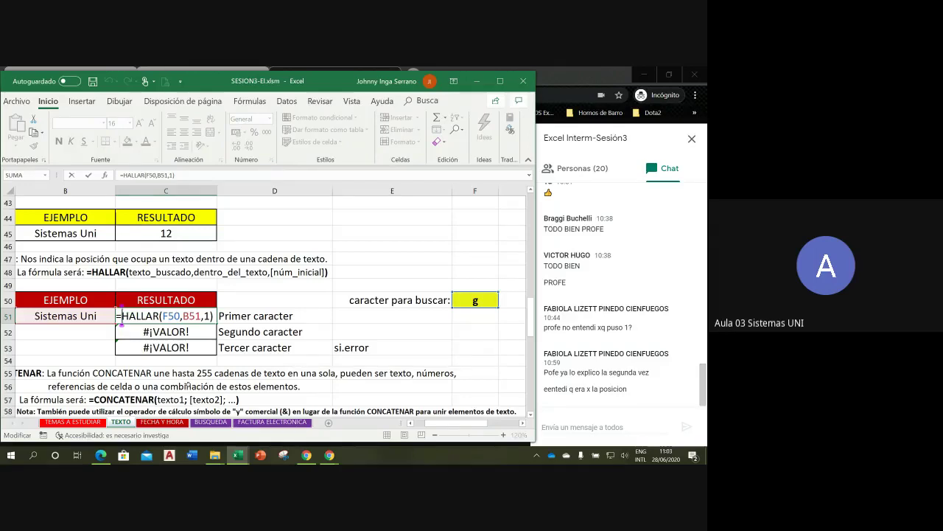
pyautogui.write('si')
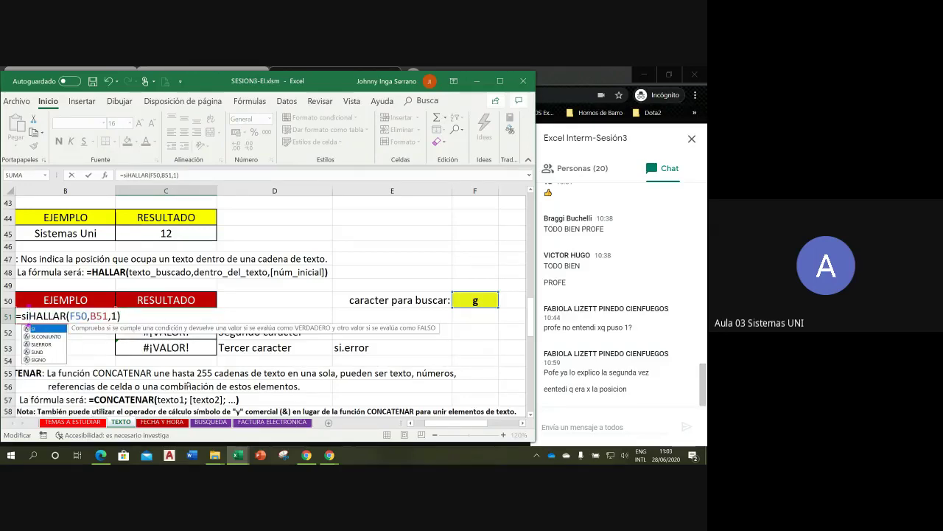
pyautogui.press('BackSpace')
pyautogui.press('BackSpace')
pyautogui.press('Escape')
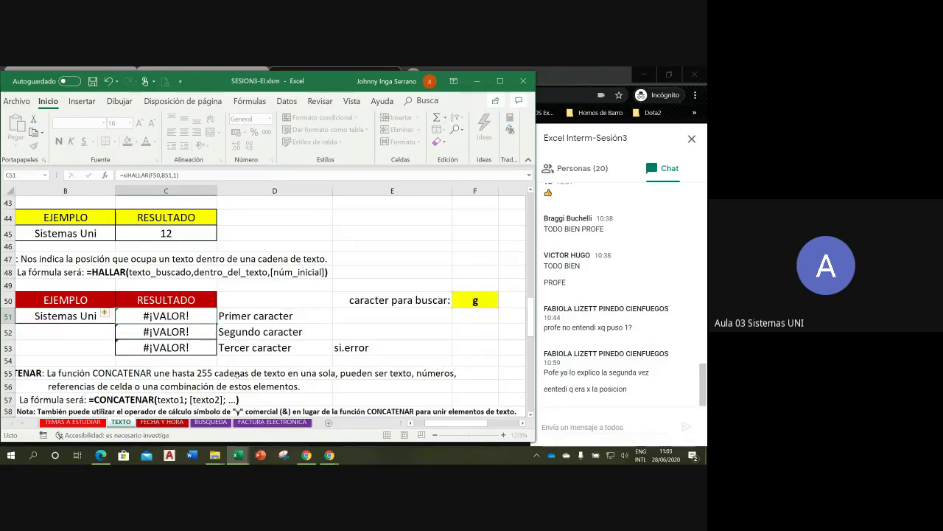
# Step: Left-align the results in C51:C53 and insert SI.ERROR in front of the HALLAR formula in C51
pyautogui.moveTo(189, 318); pyautogui.dragTo(184, 345)
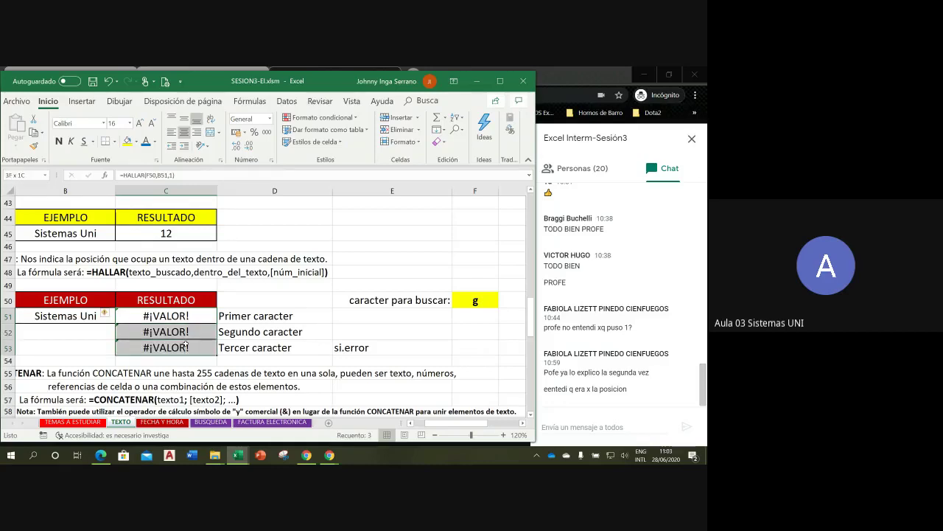
pyautogui.click(172, 132)
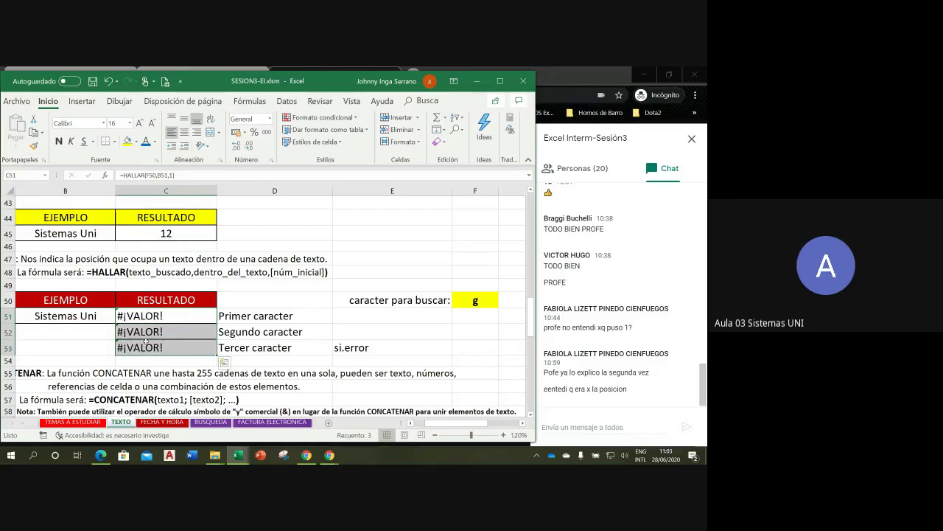
pyautogui.doubleClick(170, 314)
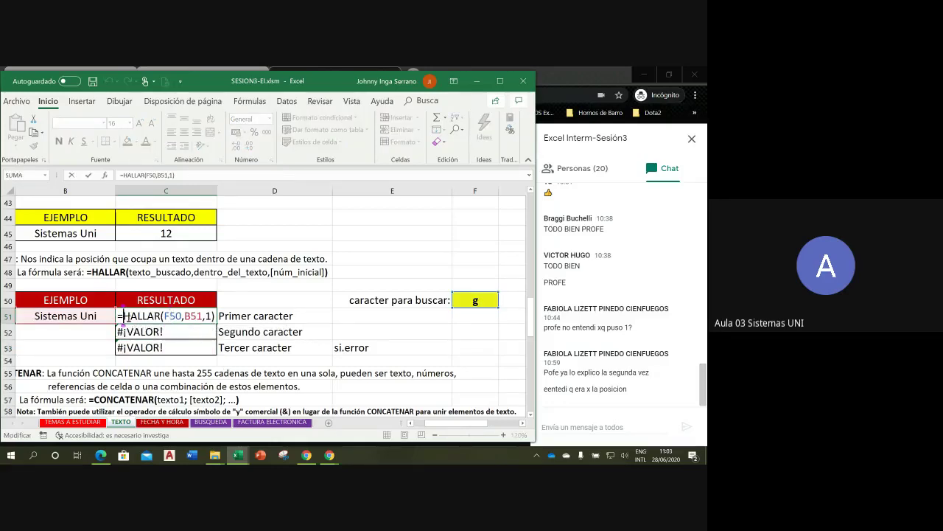
pyautogui.write('si')
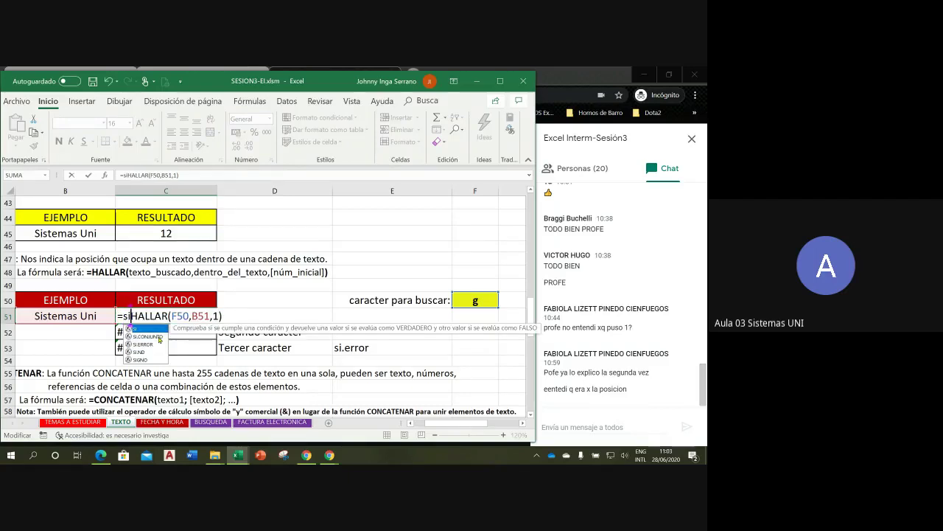
pyautogui.write('.')
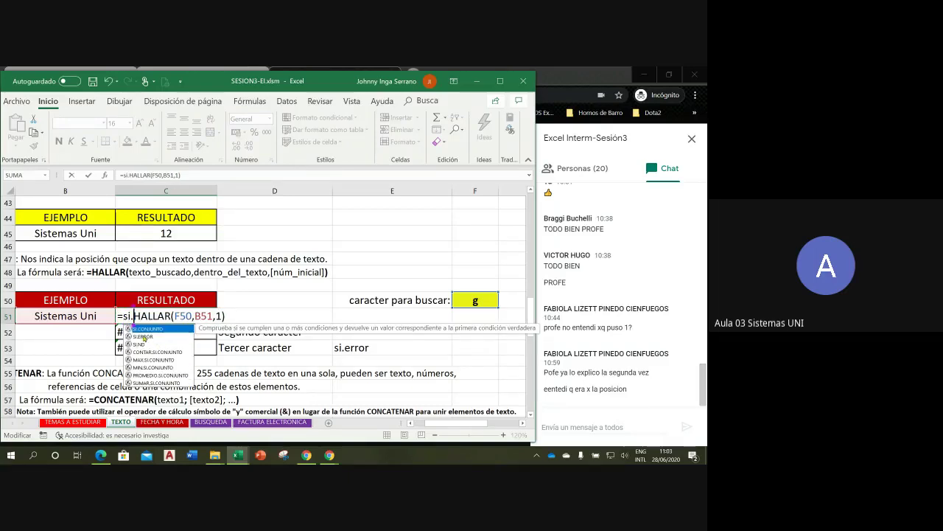
pyautogui.click(143, 337)
pyautogui.doubleClick(143, 336)
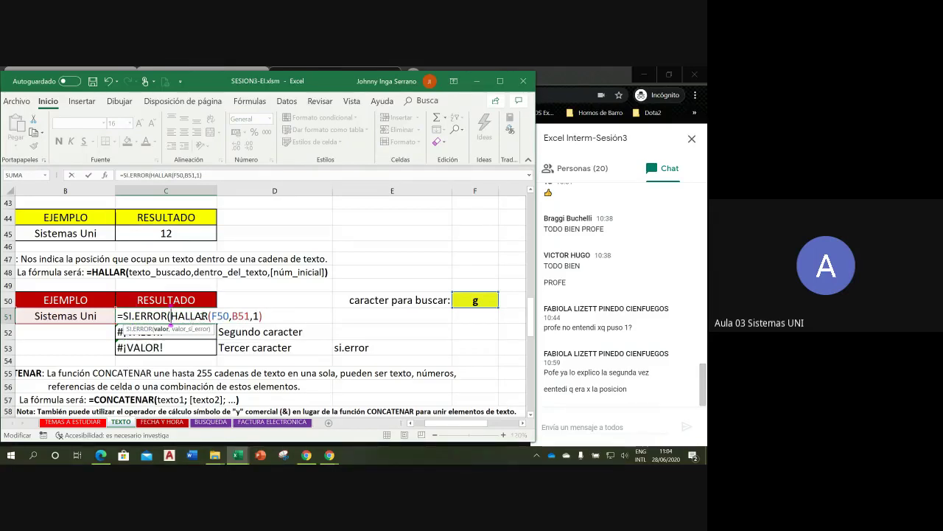
# Step: Complete the SI.ERROR formula in C51 with the fallback text "Caracter no existe" and copy that quoted text for reuse
pyautogui.click(263, 315)
pyautogui.write(',')
pyautogui.write('"C')
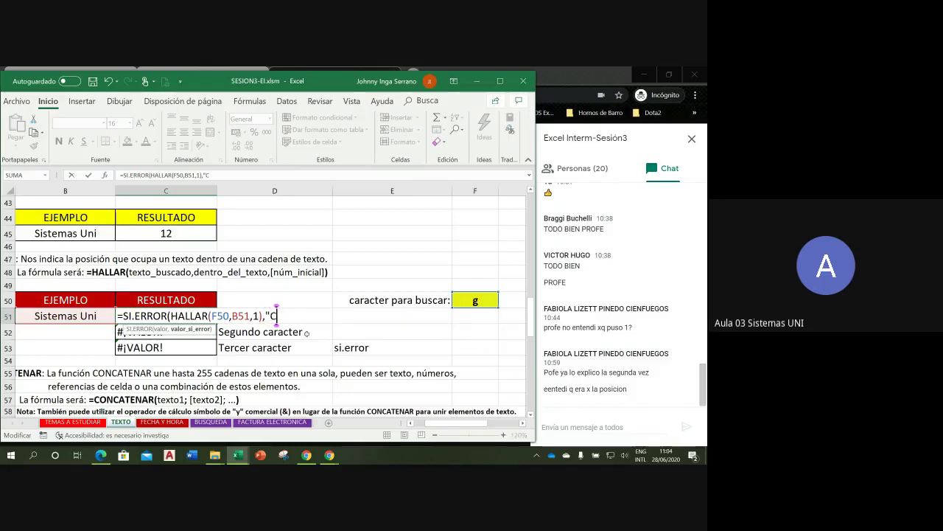
pyautogui.write('aracter no existe')
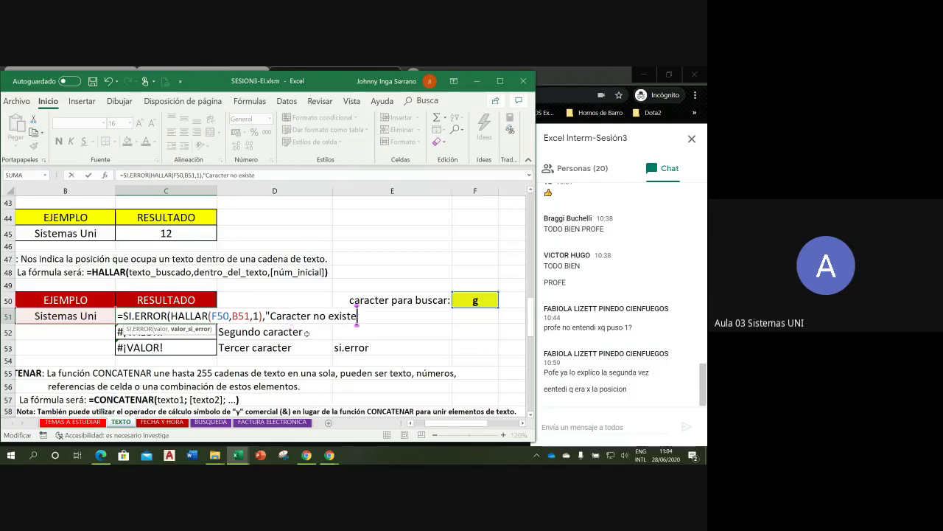
pyautogui.write('")')
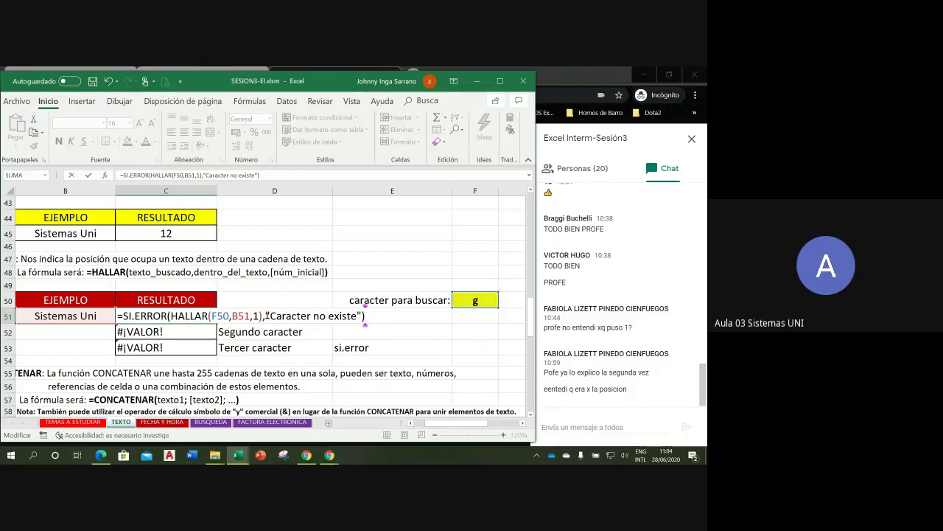
pyautogui.moveTo(267, 315); pyautogui.dragTo(363, 316)
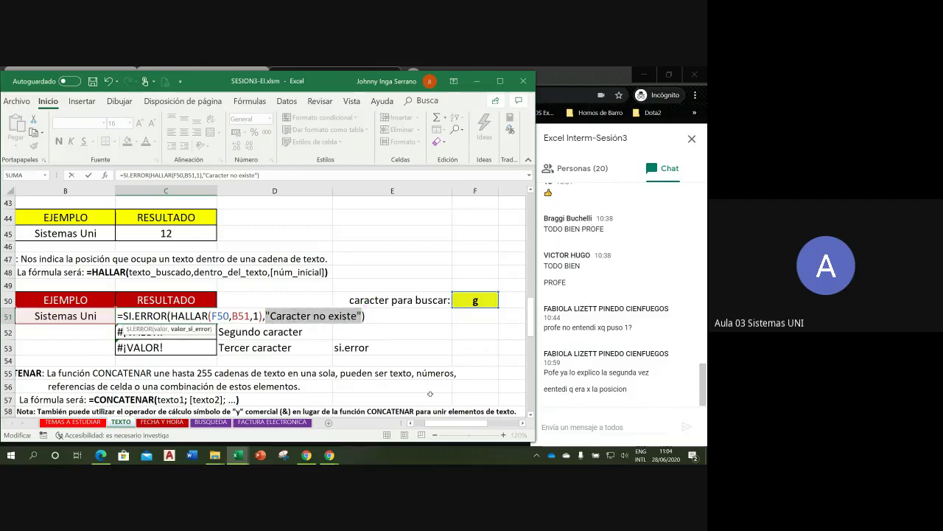
pyautogui.hotkey('ctrl', 'c')
pyautogui.press('Return')
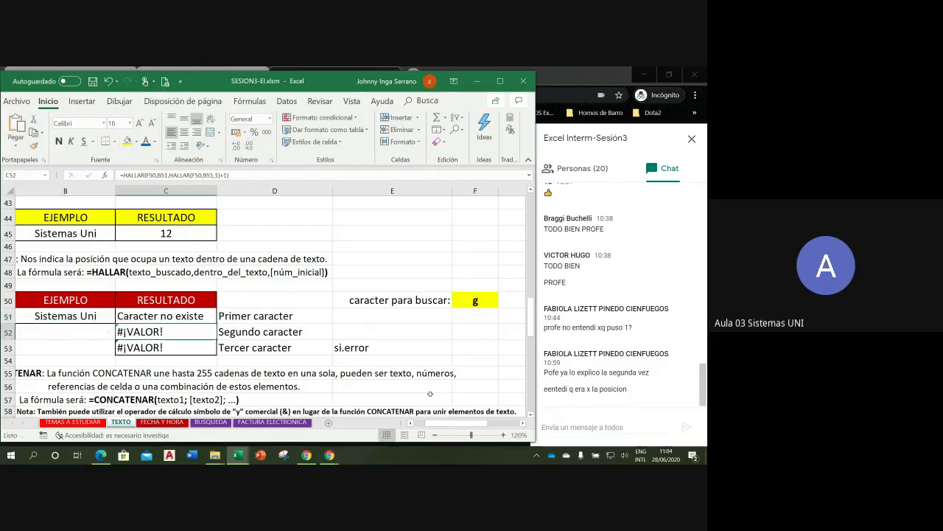
# Step: Wrap the nested HALLAR formula in C52 in SI.ERROR with the fallback text "Caracter no existe"
pyautogui.doubleClick(188, 331)
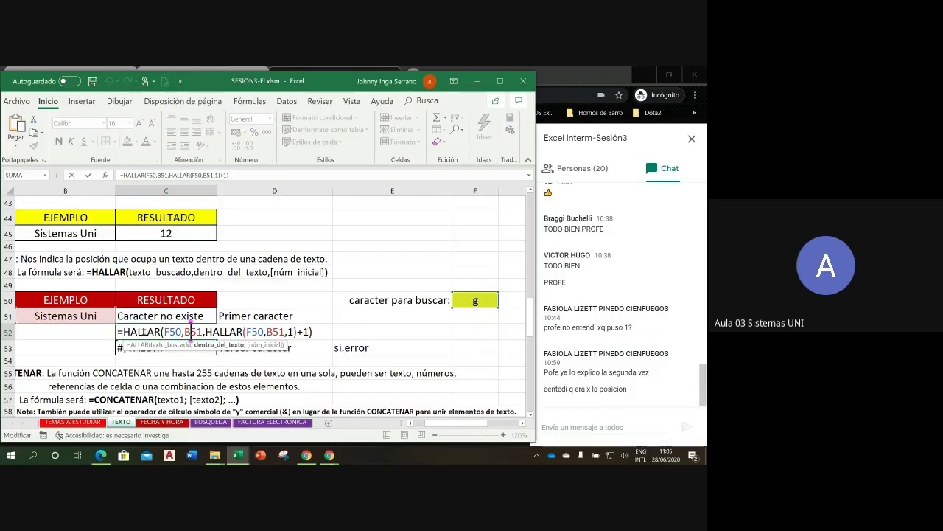
pyautogui.click(123, 332)
pyautogui.moveTo(124, 331); pyautogui.dragTo(321, 334)
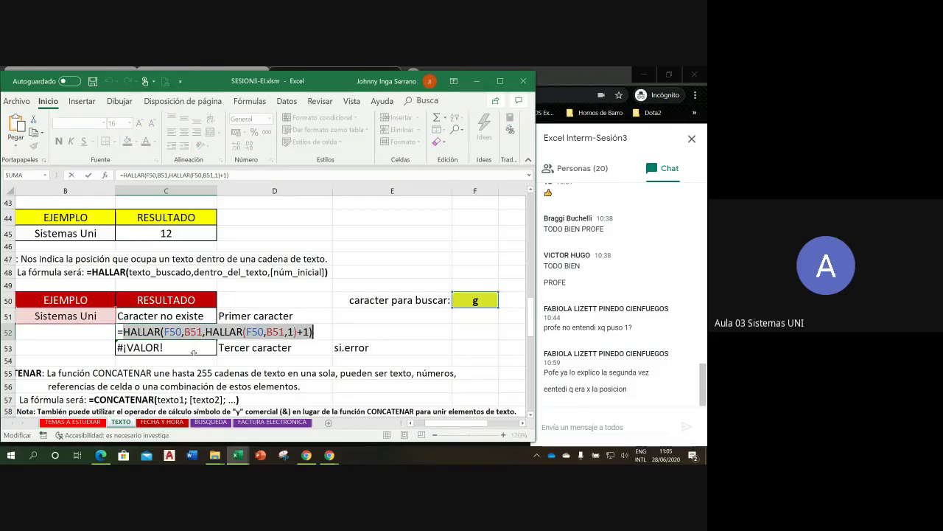
pyautogui.press('Left')
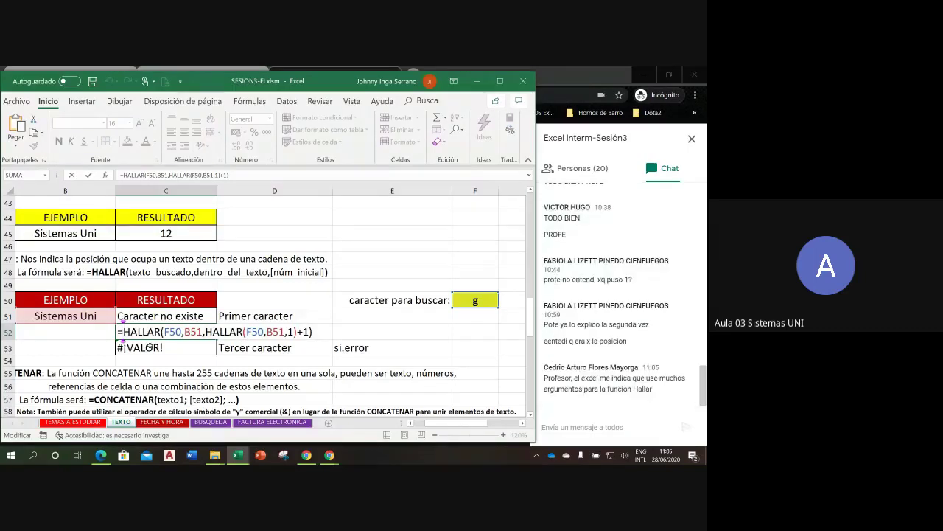
pyautogui.write('si.')
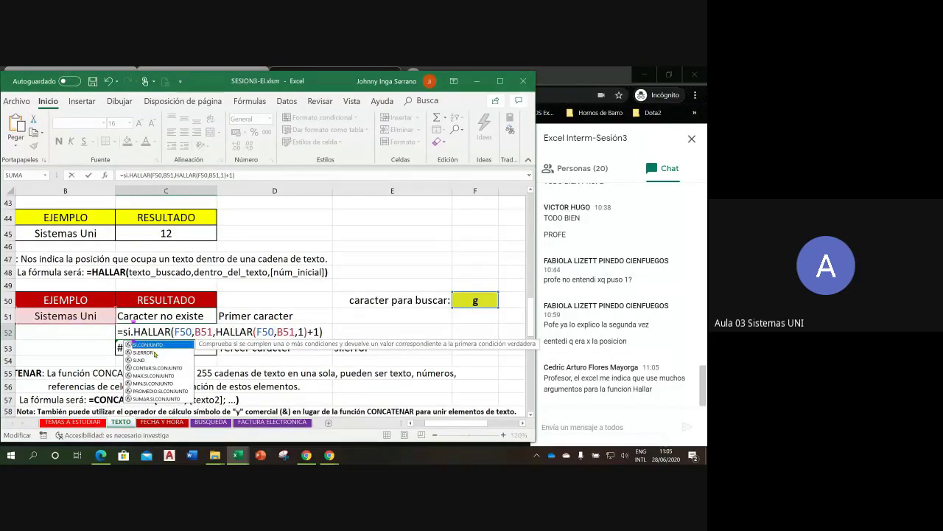
pyautogui.doubleClick(153, 351)
pyautogui.click(363, 331)
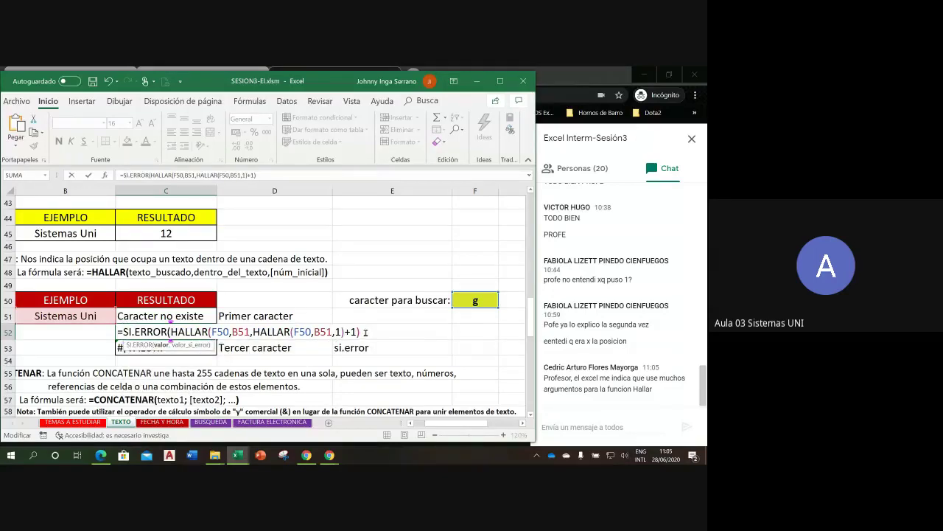
pyautogui.write(',"Caracter no existe"')
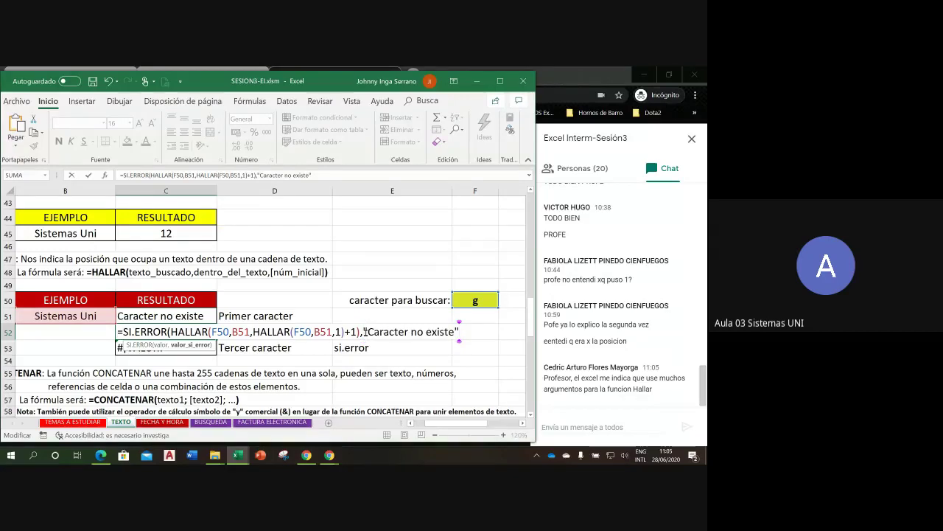
pyautogui.write(')')
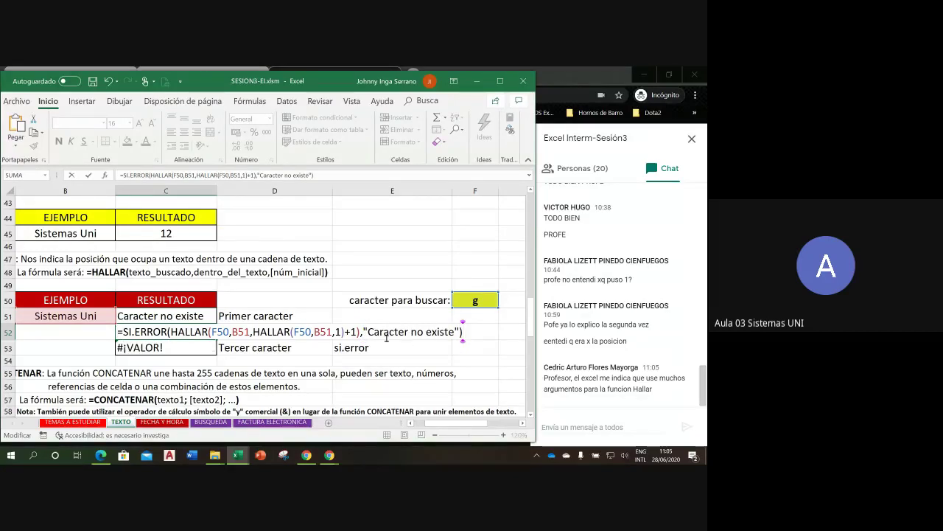
pyautogui.click(213, 332)
pyautogui.click(458, 335)
pyautogui.press('Return')
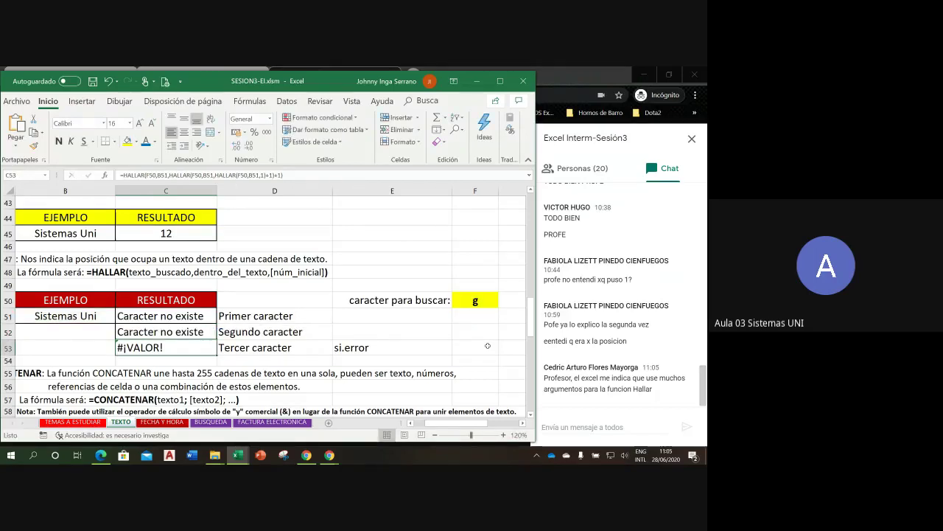
# Step: Wrap the triple-nested HALLAR formula in C53 in SI.ERROR with the fallback text "Caracter no existe"
pyautogui.doubleClick(172, 346)
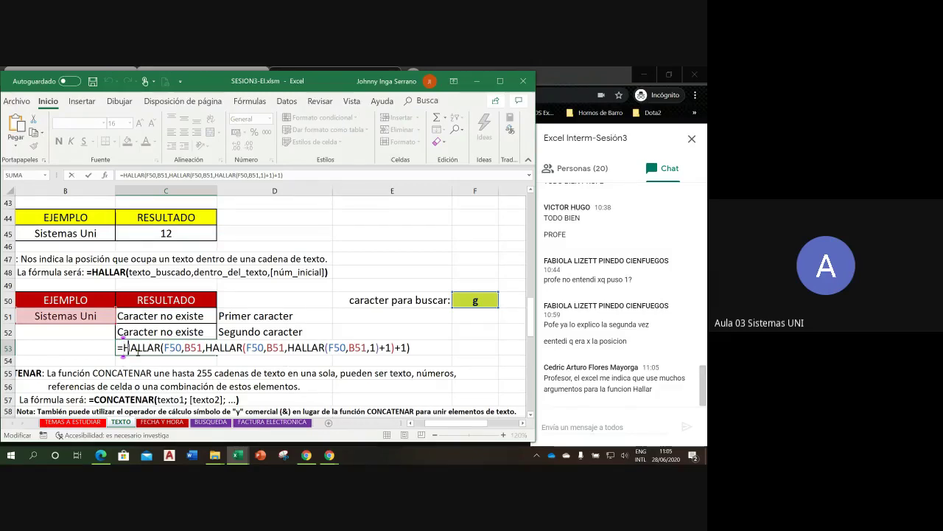
pyautogui.write('si.')
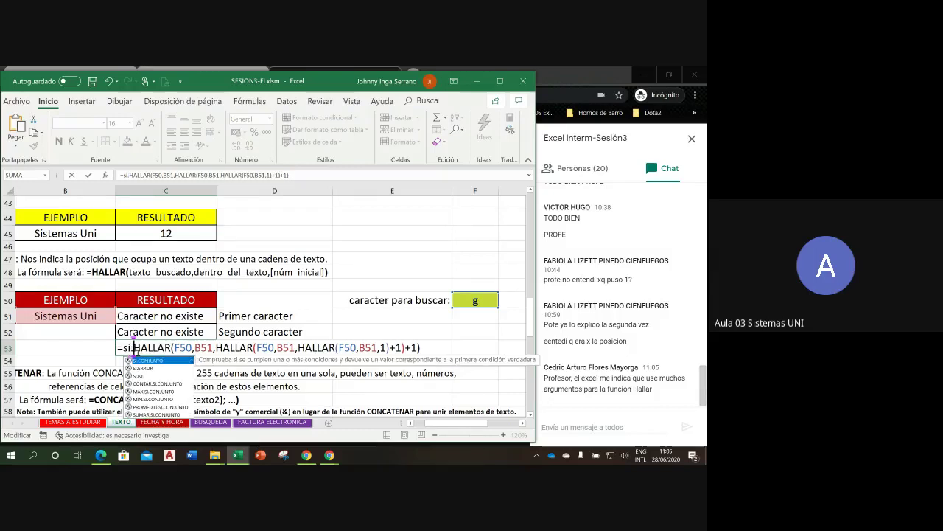
pyautogui.doubleClick(146, 368)
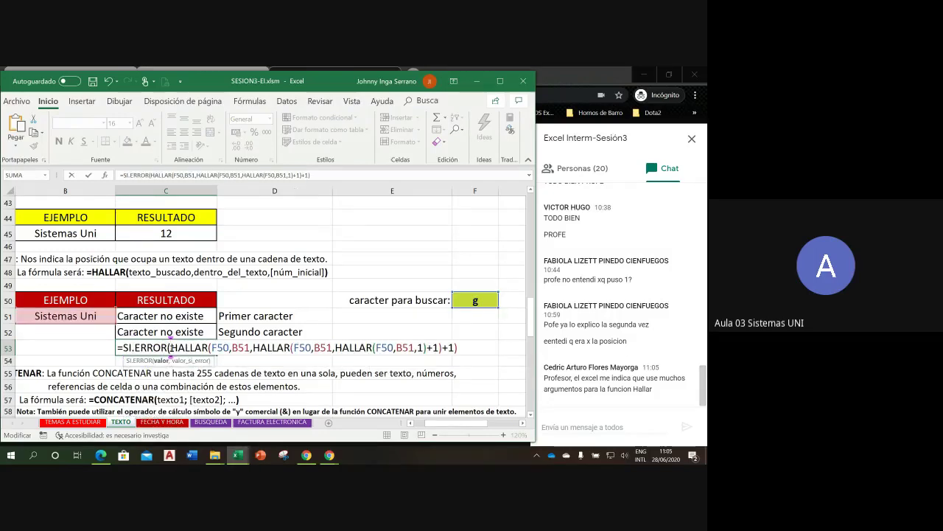
pyautogui.moveTo(171, 347); pyautogui.dragTo(460, 349)
pyautogui.click(460, 349)
pyautogui.write(',"Caracter no existe"')
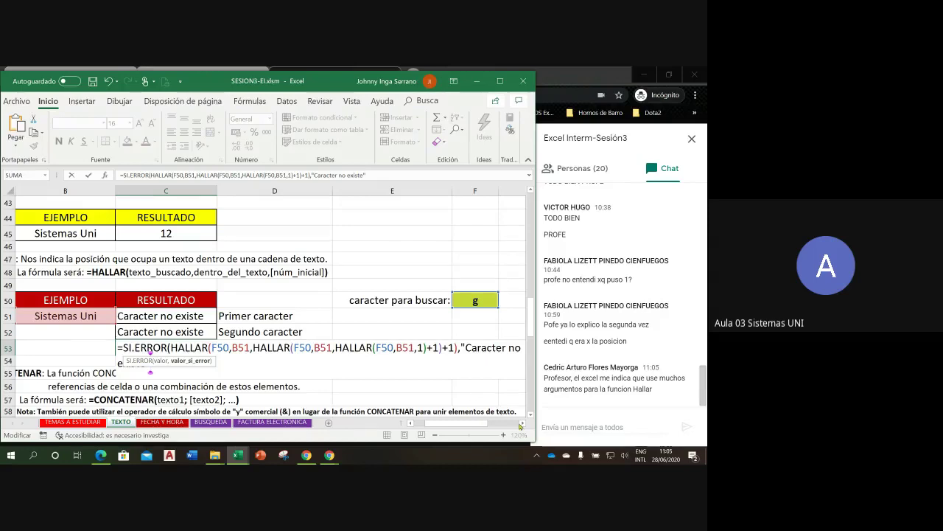
pyautogui.click(521, 423)
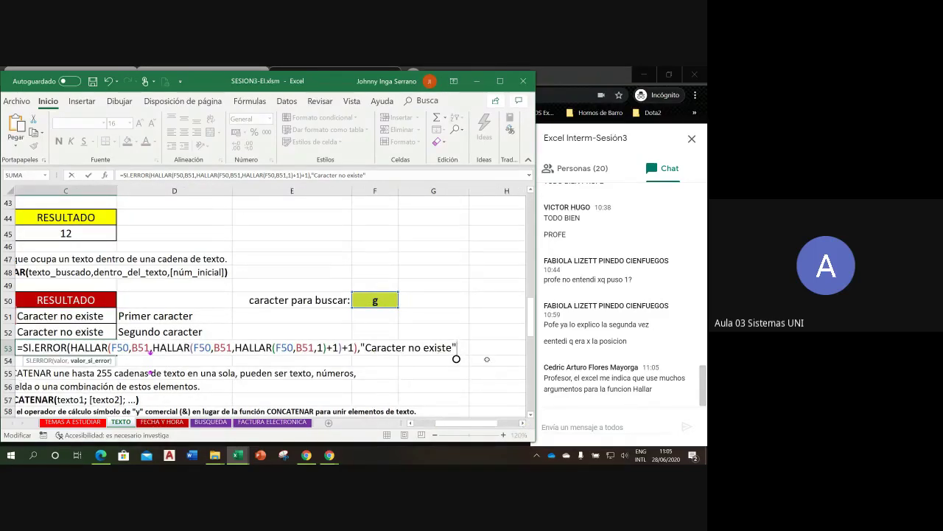
pyautogui.write(')')
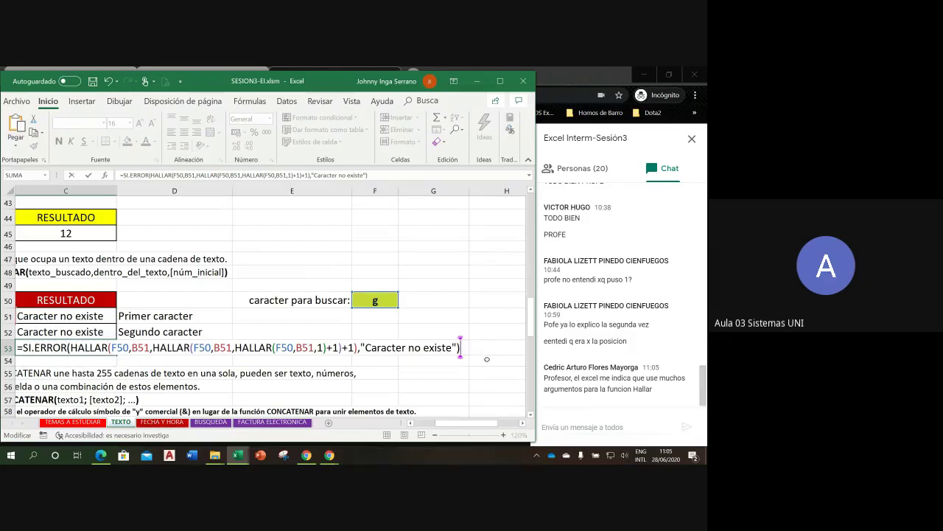
pyautogui.press('Return')
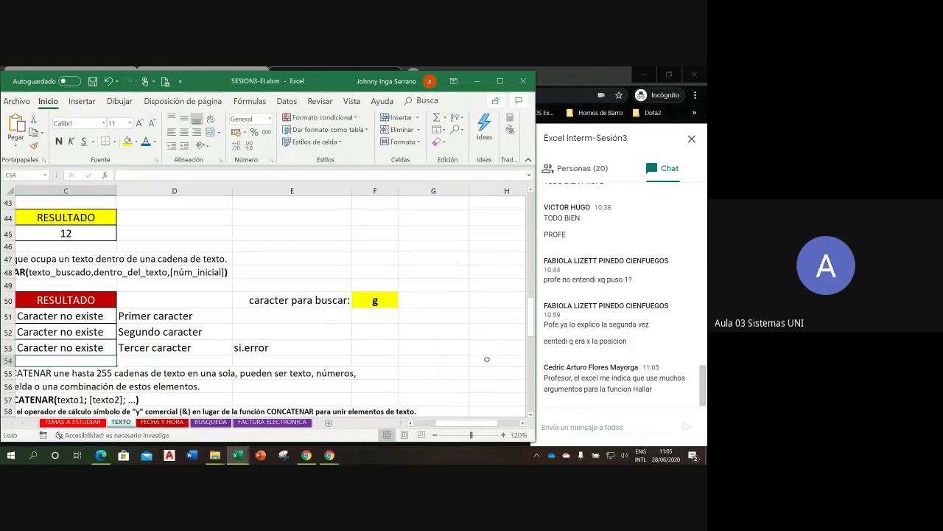
# Step: Set the search character in F50 to "a" to test the SI.ERROR formulas
pyautogui.click(411, 423)
pyautogui.click(411, 423)
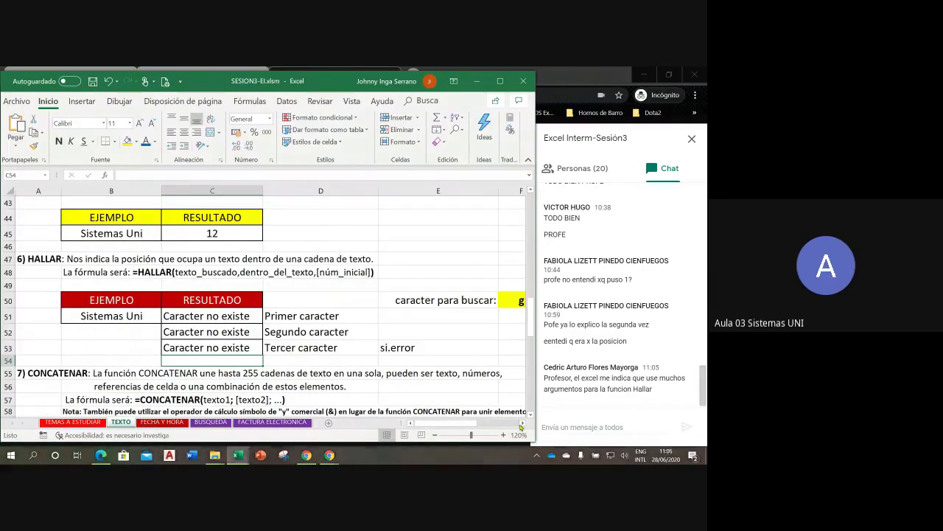
pyautogui.click(522, 423)
pyautogui.click(476, 300)
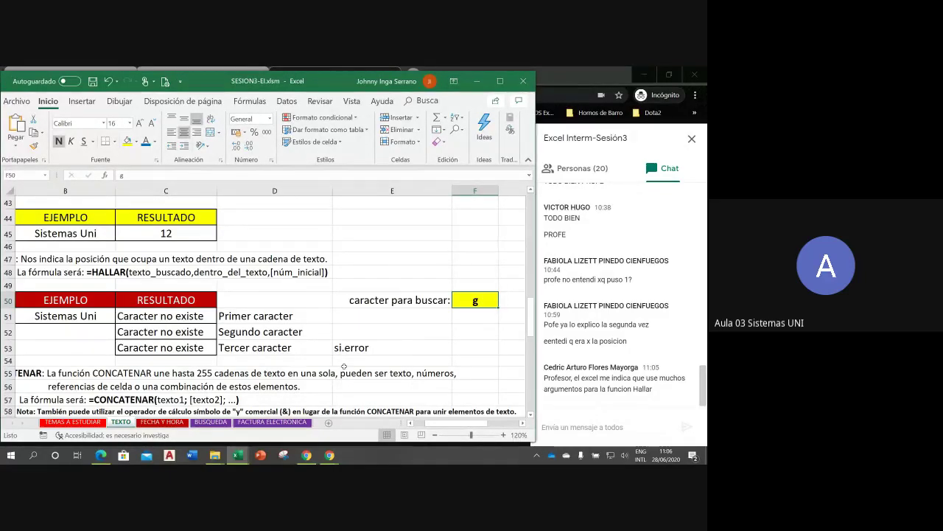
pyautogui.write('a')
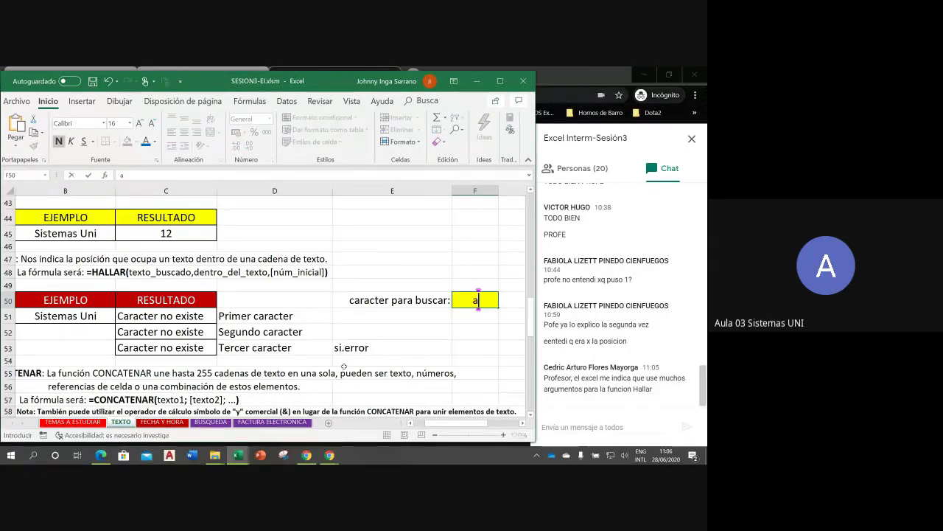
pyautogui.press('Return')
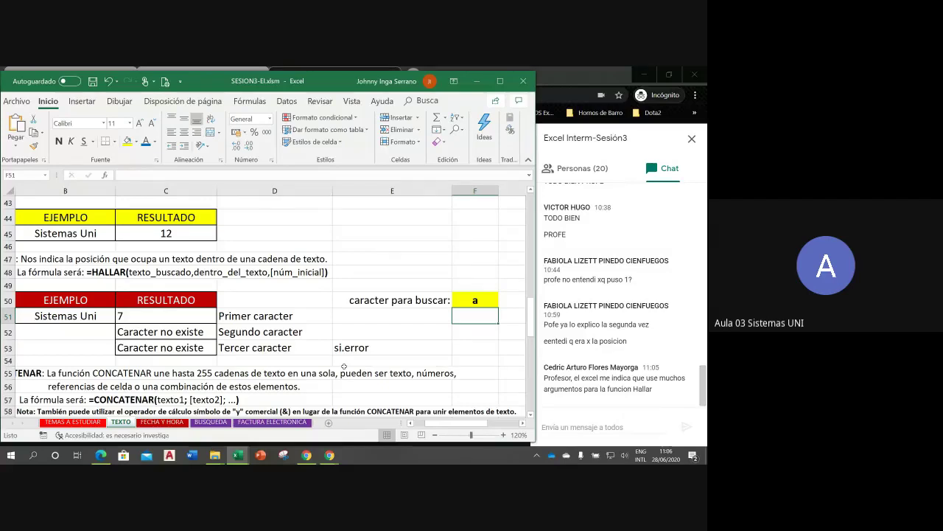
# Step: Center the formula results in C51:C53 horizontally
pyautogui.moveTo(166, 314); pyautogui.dragTo(163, 343)
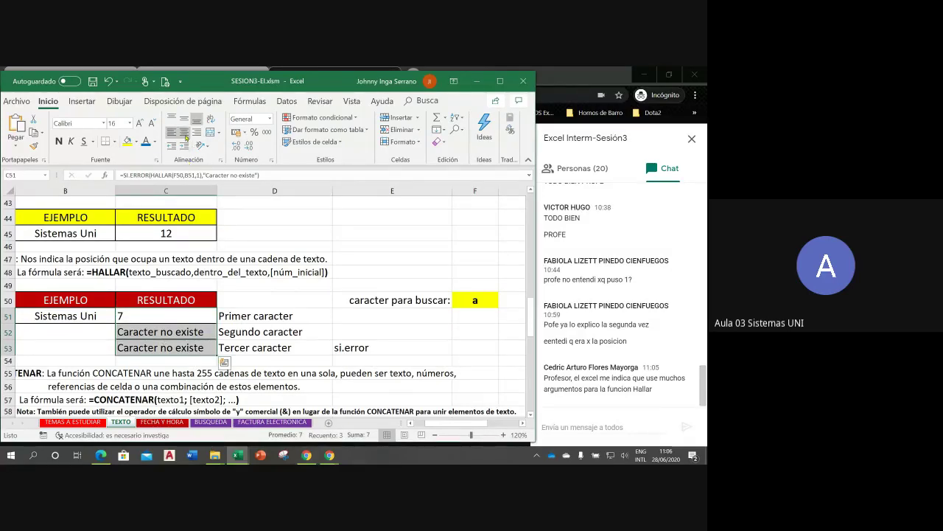
pyautogui.click(183, 132)
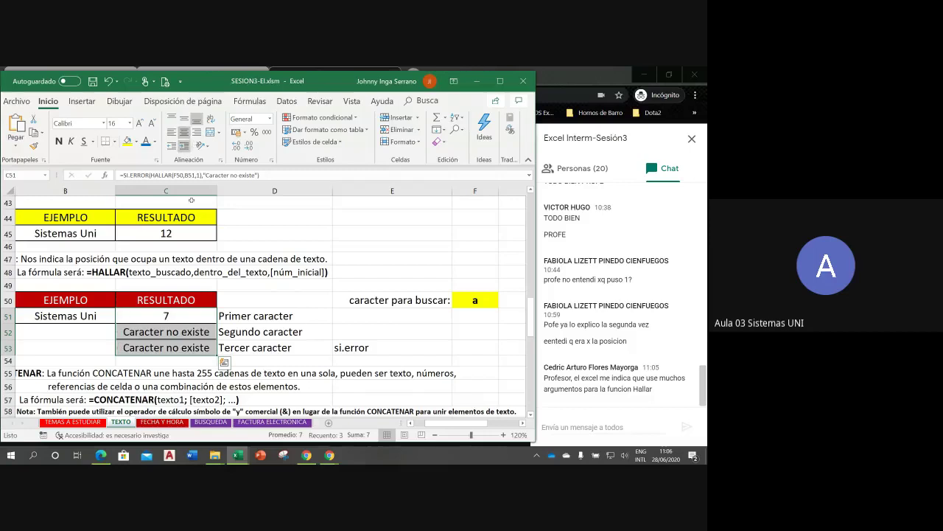
pyautogui.click(186, 317)
# Step: Set the search character in F50 to "i" to test the three position formulas
pyautogui.click(459, 302)
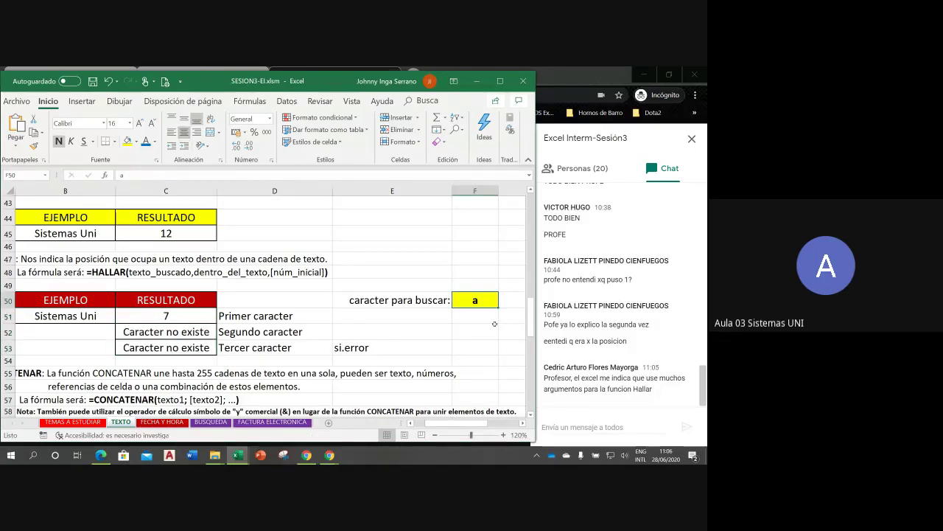
pyautogui.press('BackSpace')
pyautogui.write('i')
pyautogui.press('Return')
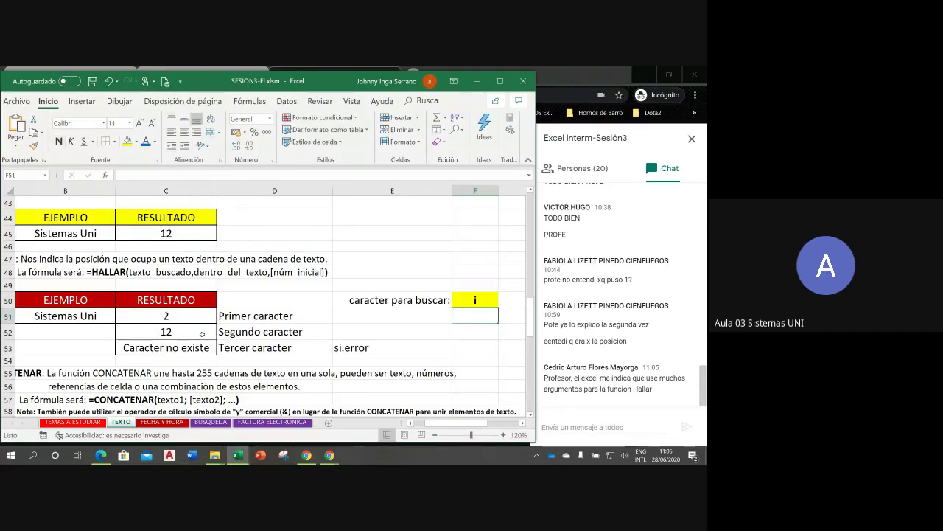
# Step: Reword the label in D51 as "Posición del primer caracter"
pyautogui.doubleClick(228, 316)
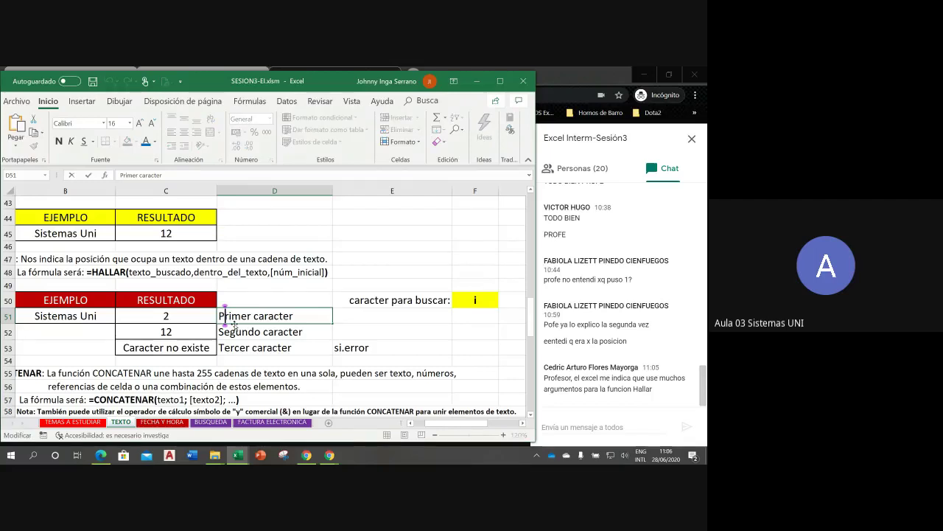
pyautogui.write('osici')
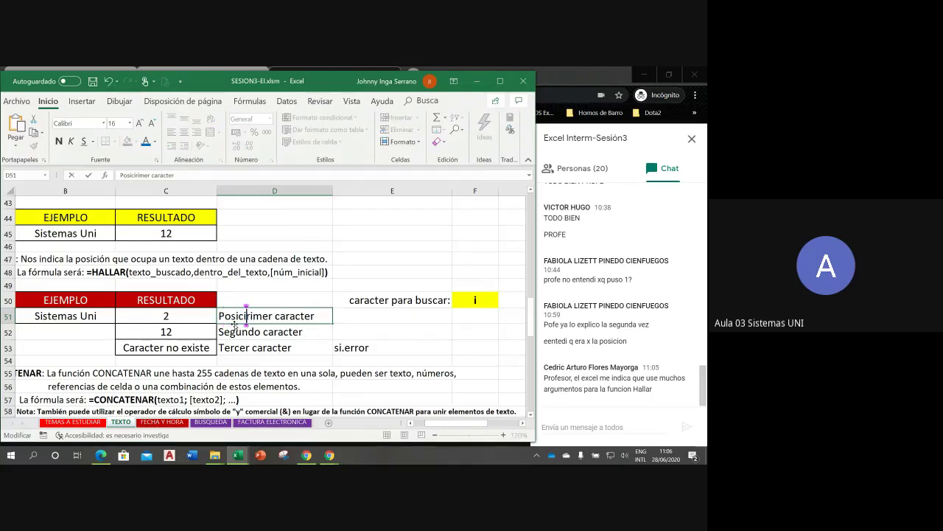
pyautogui.write('ón')
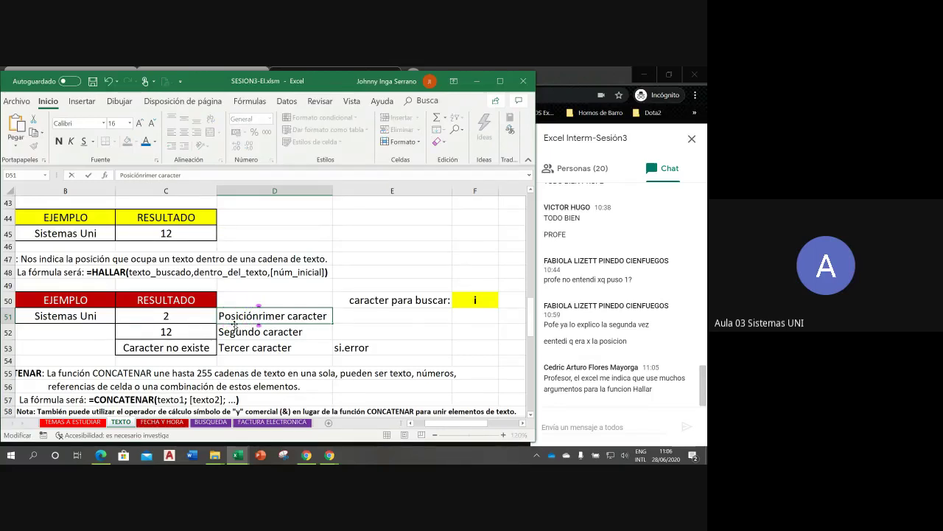
pyautogui.write(' del')
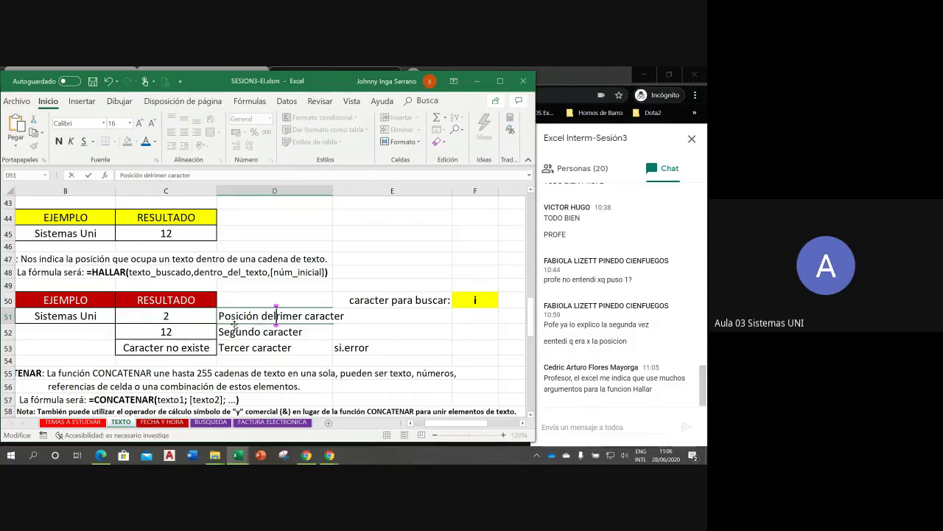
pyautogui.write(' p')
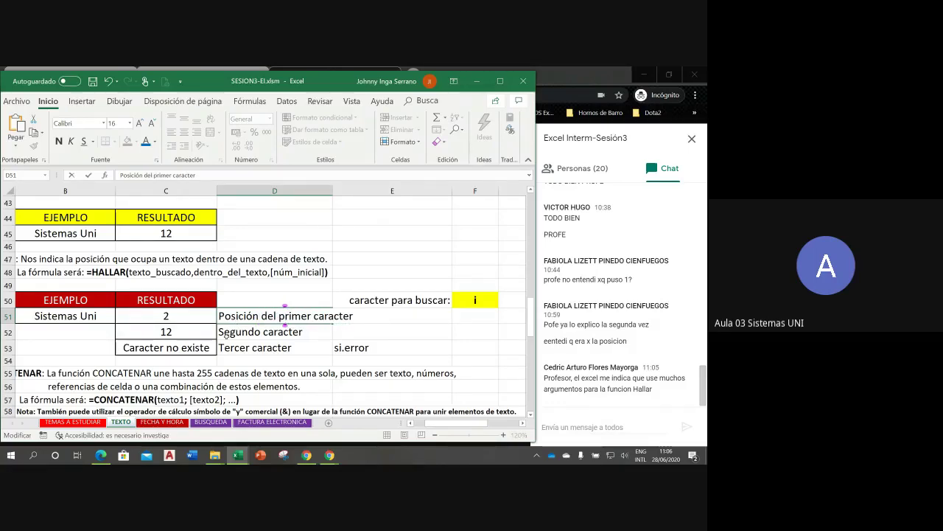
pyautogui.click(225, 334)
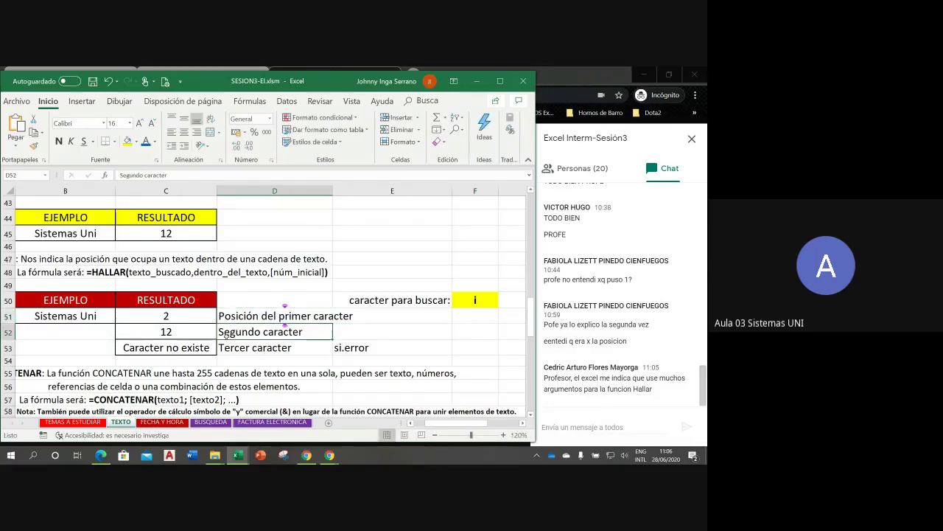
# Step: Reword the label in D52 as "Posición del segundo caracter"
pyautogui.doubleClick(219, 333)
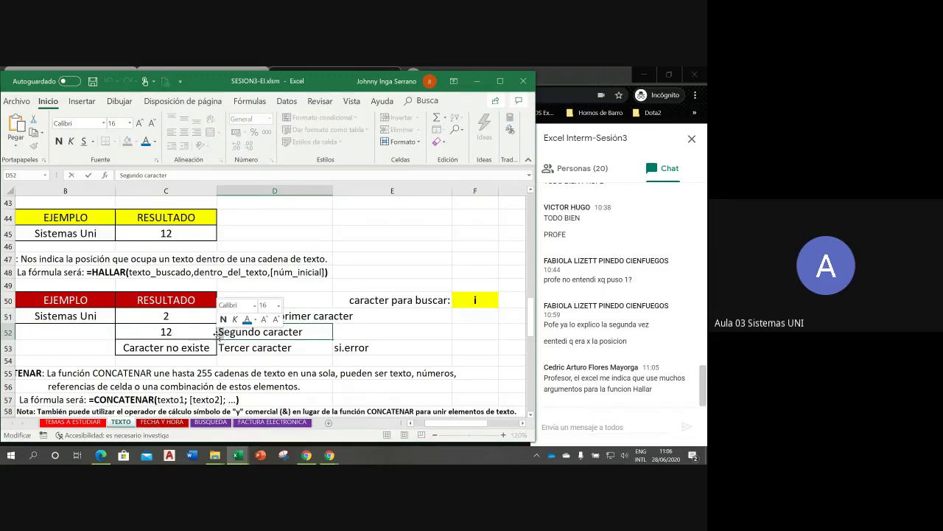
pyautogui.press('Delete')
pyautogui.write('Posici')
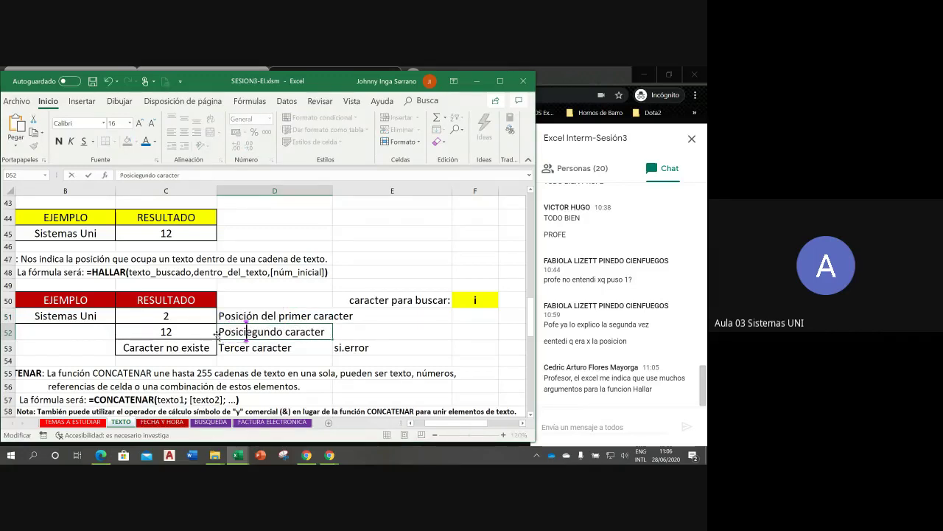
pyautogui.write('ón del s')
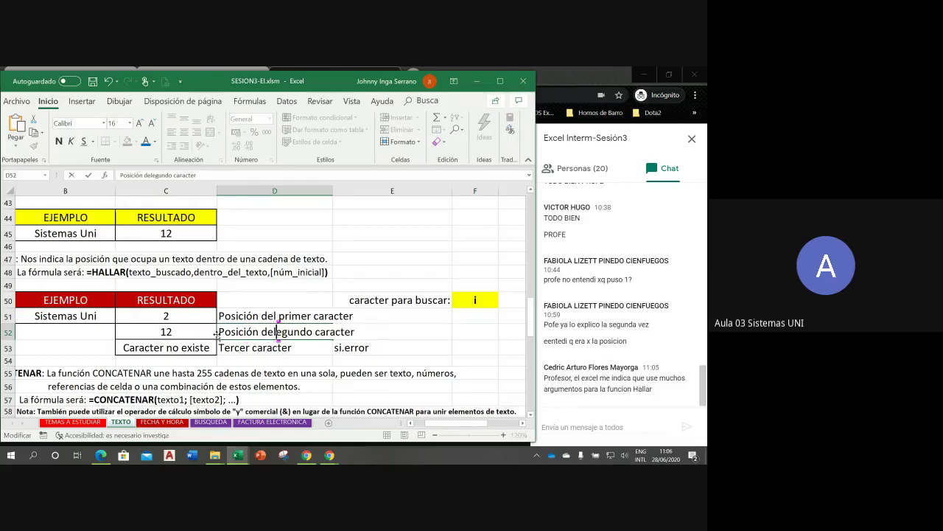
pyautogui.press('Return')
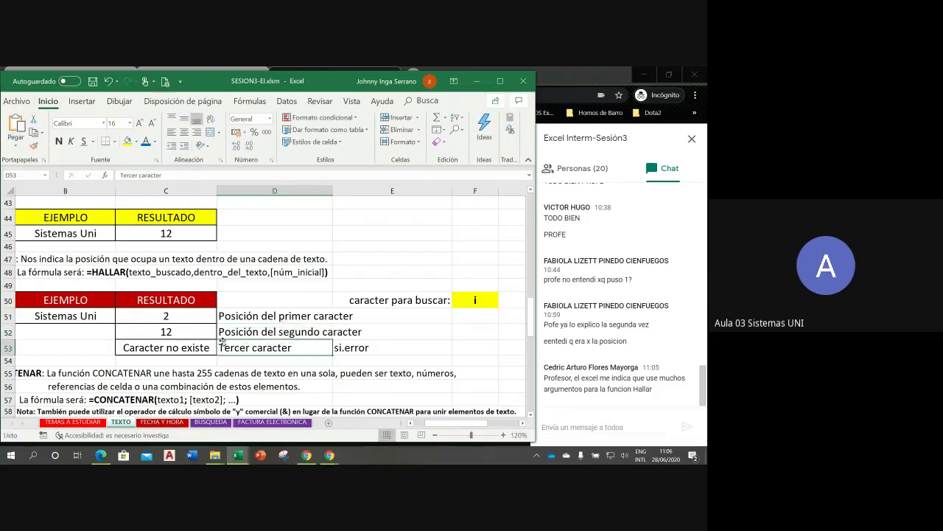
# Step: Reword the label in D53 as "Posición del tercer caracter"
pyautogui.doubleClick(221, 348)
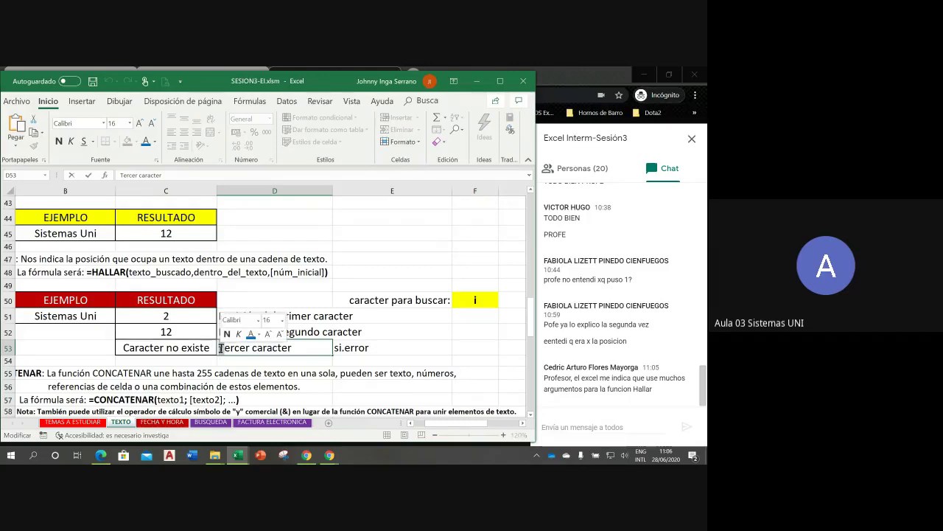
pyautogui.press('BackSpace')
pyautogui.write('Posici')
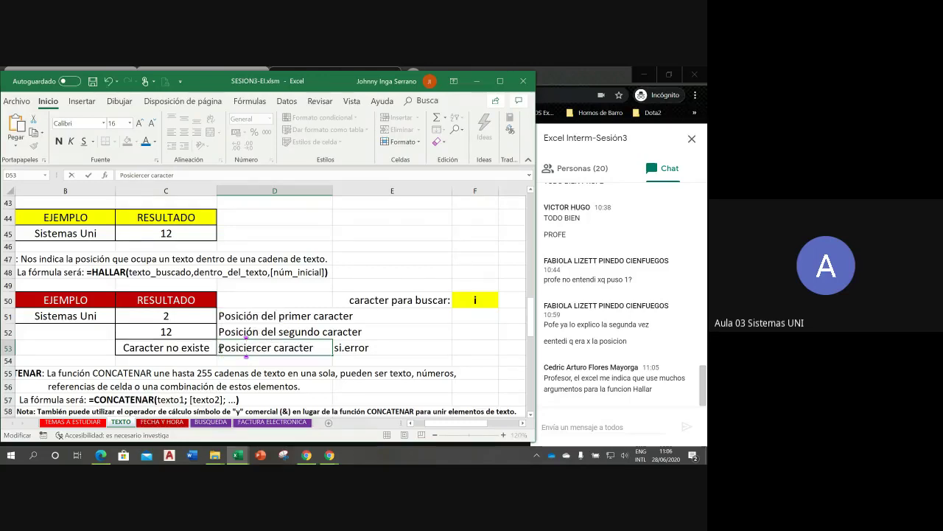
pyautogui.write('ón del t')
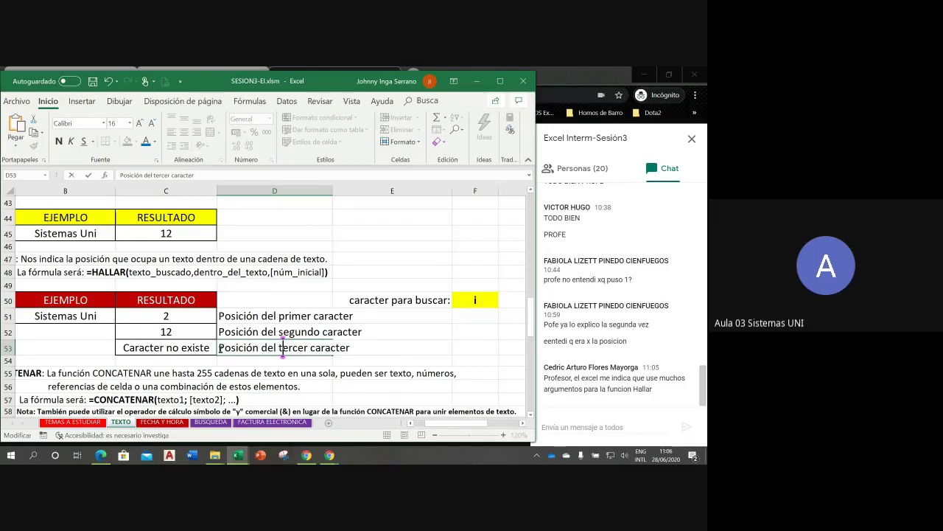
pyautogui.press('Return')
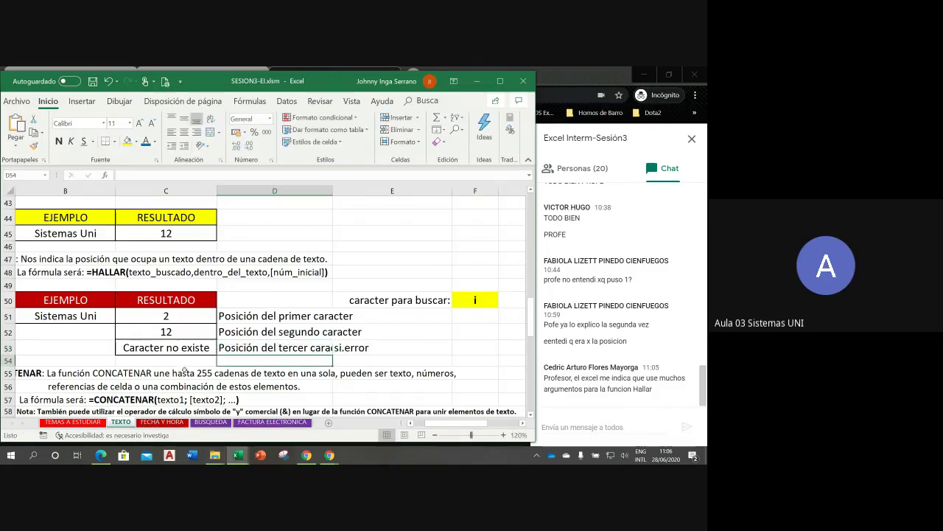
# Step: Clear the "si.error" note from cell E53
pyautogui.click(177, 317)
pyautogui.click(199, 330)
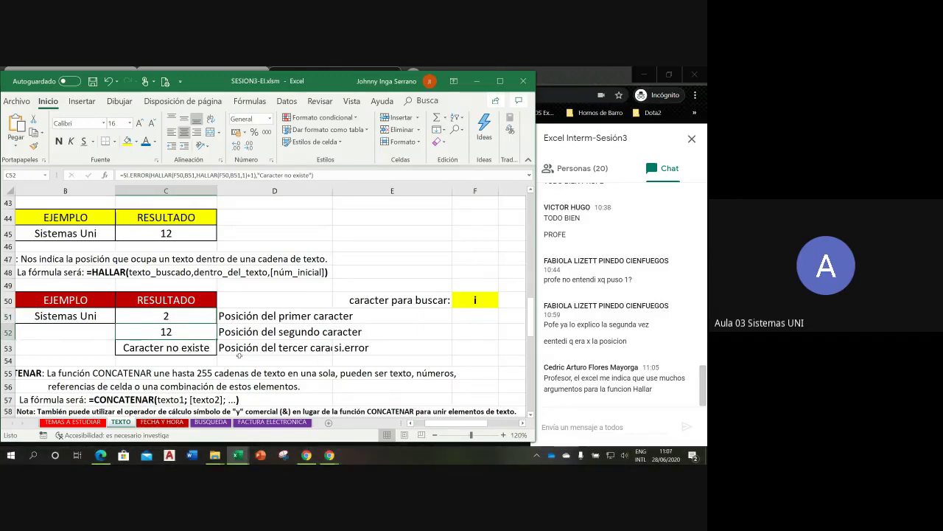
pyautogui.click(357, 346)
pyautogui.press('Delete')
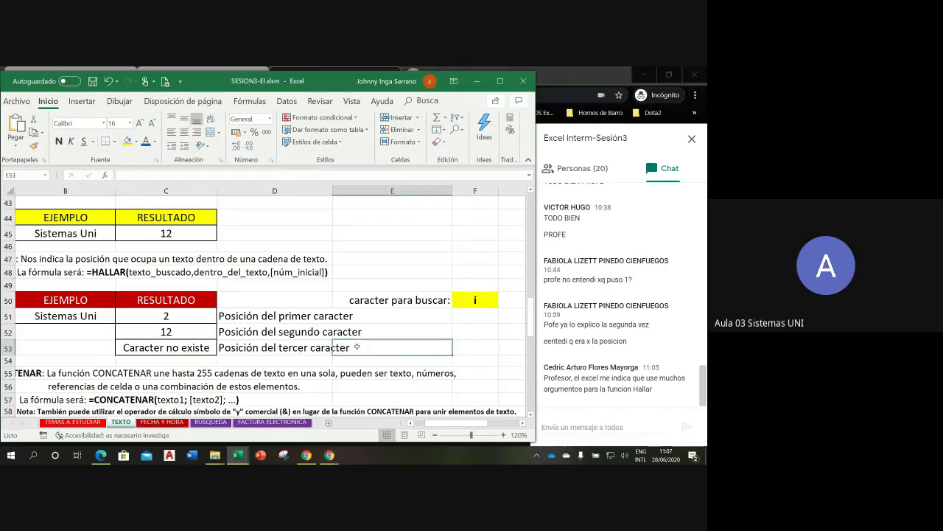
pyautogui.click(346, 360)
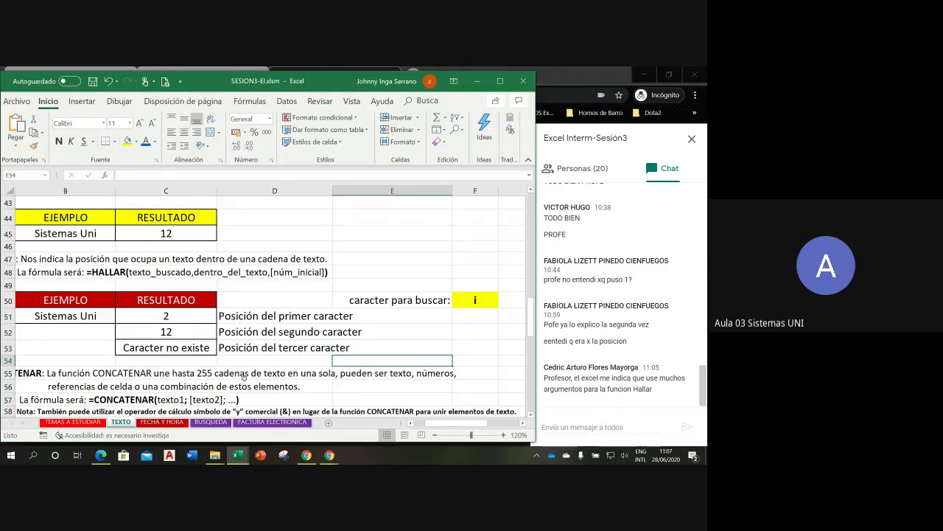
# Step: Set the search character in F50 to "t" to test the formulas with another letter
pyautogui.click(474, 299)
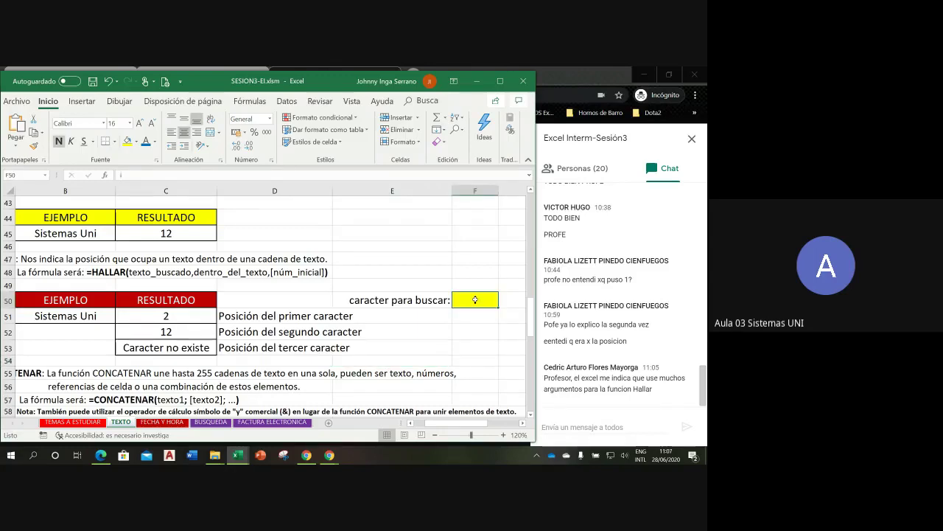
pyautogui.write('t')
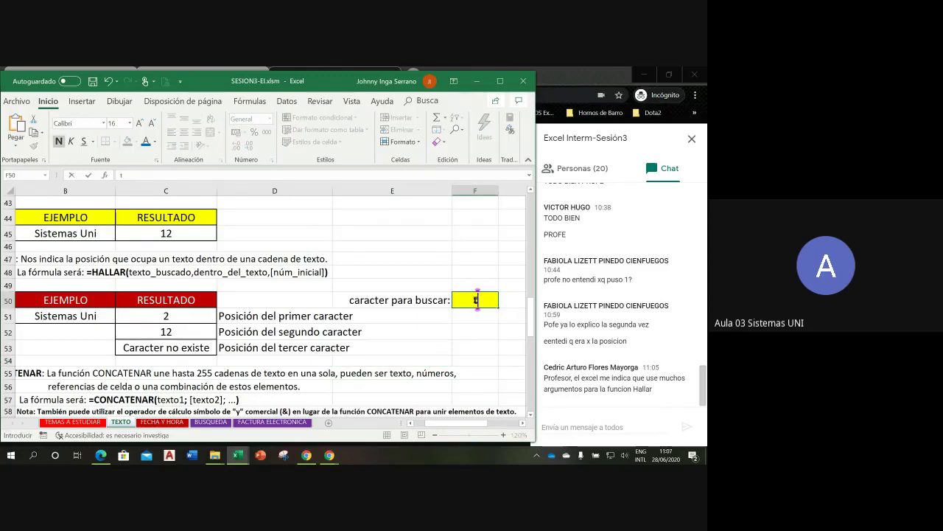
pyautogui.press('Return')
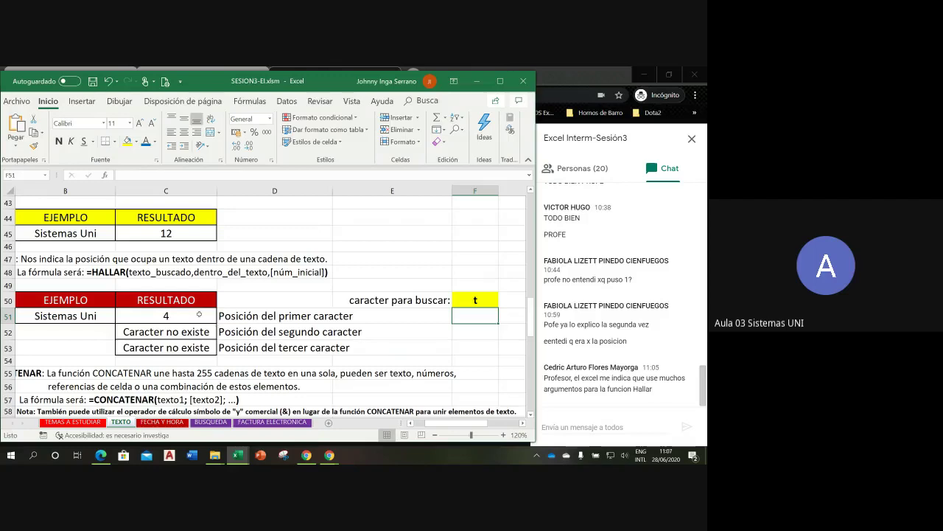
# Step: Examine the SI.ERROR formula in C51 and its reference to F50, and the nested formula in C52
pyautogui.click(199, 315)
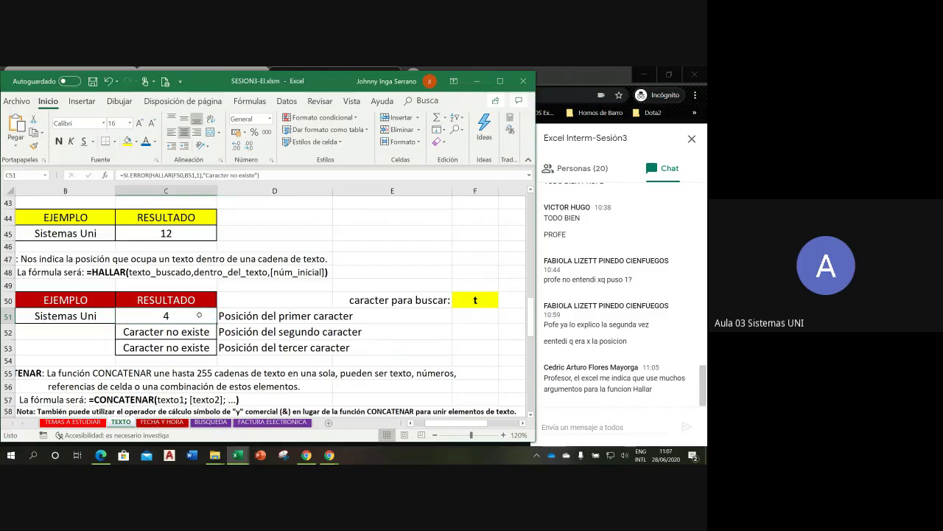
pyautogui.doubleClick(199, 315)
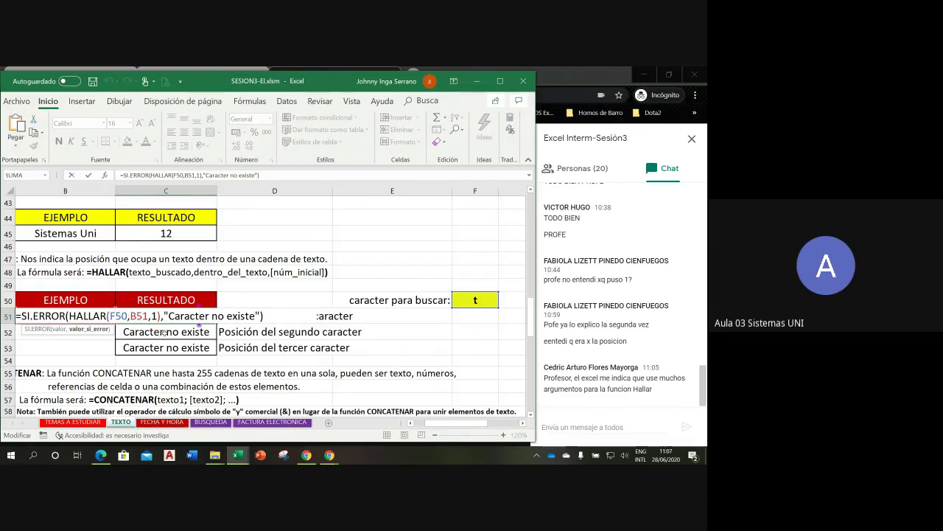
pyautogui.click(475, 300)
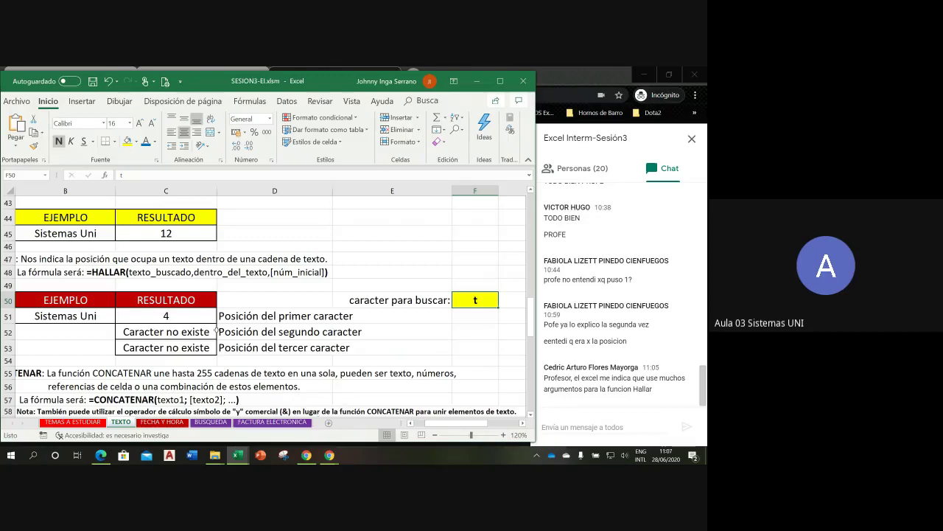
pyautogui.doubleClick(180, 317)
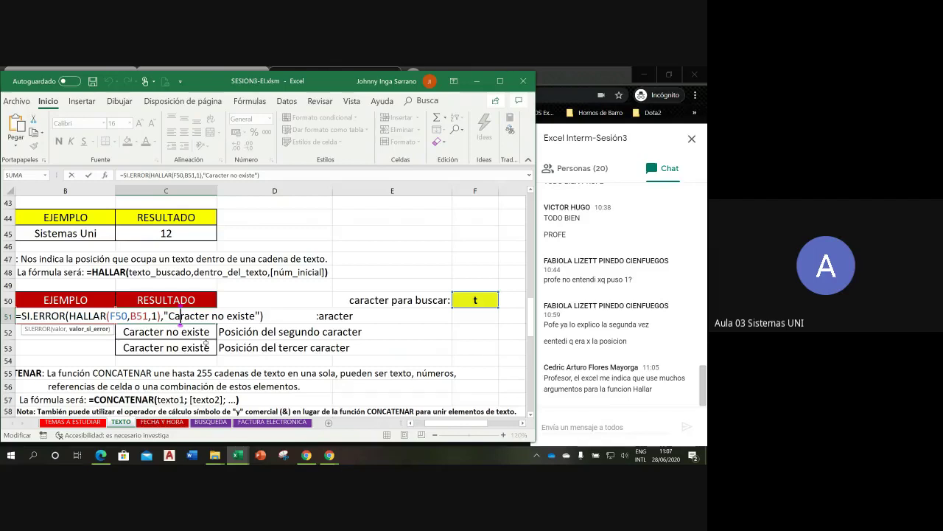
pyautogui.press('Return')
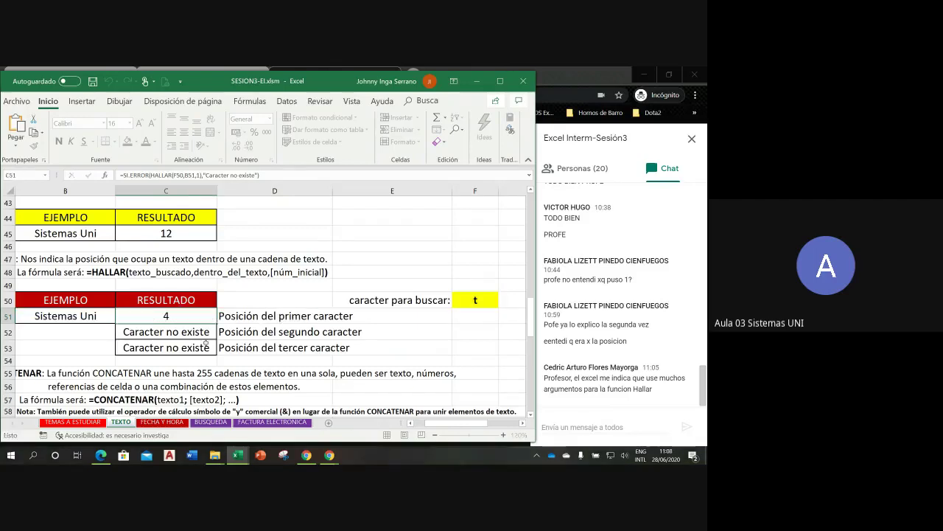
pyautogui.press('Up')
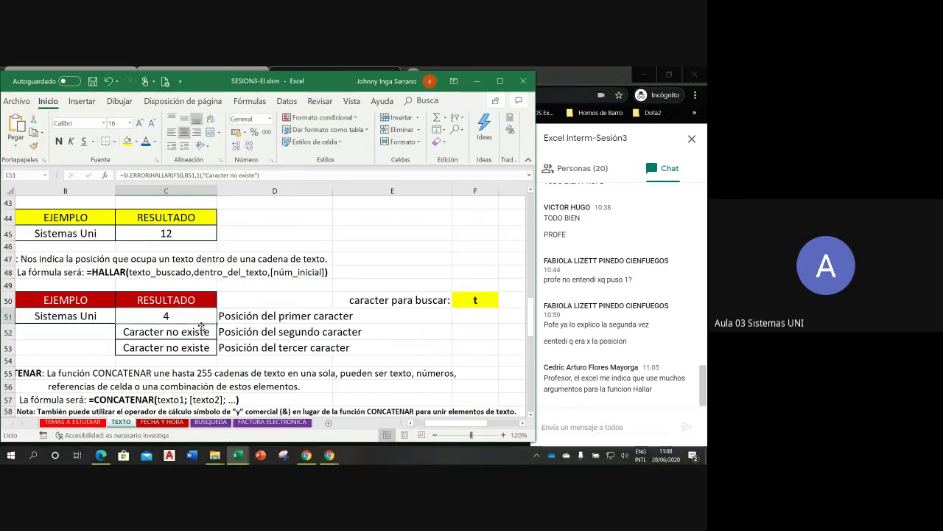
pyautogui.press('Down')
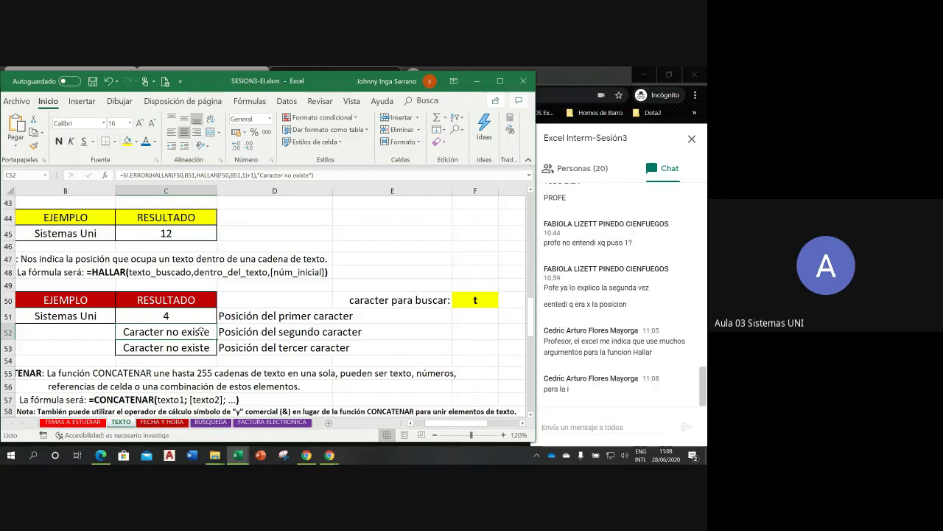
# Step: Set the character to search for in F50 to i and check the second-position formula in C52
pyautogui.click(465, 301)
pyautogui.write('i')
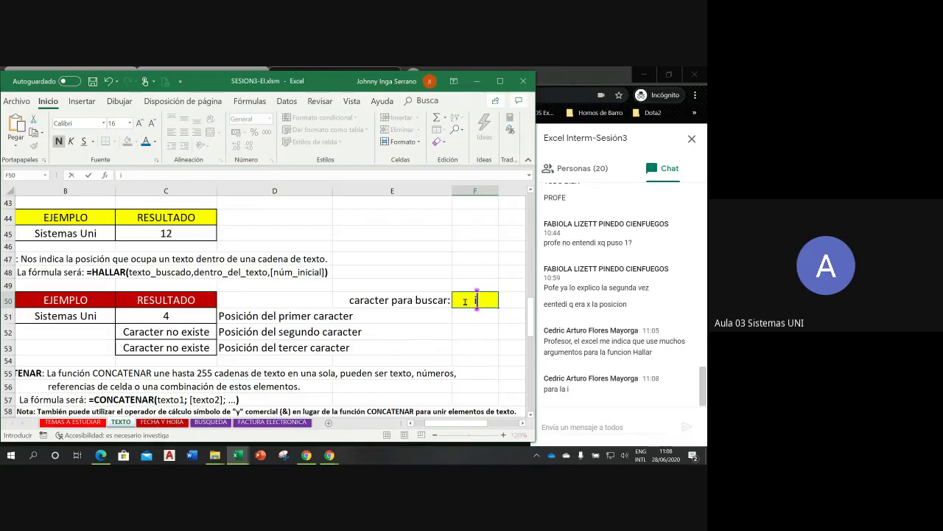
pyautogui.press('Return')
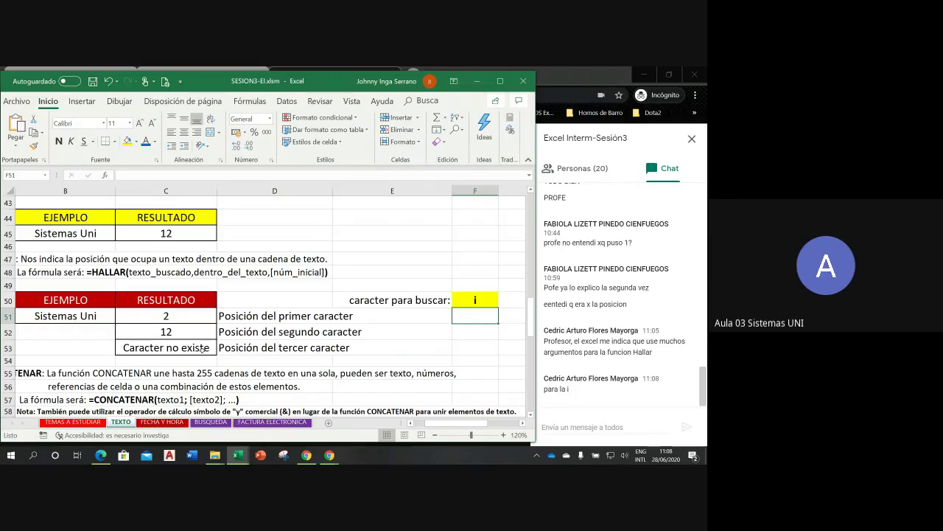
pyautogui.doubleClick(192, 332)
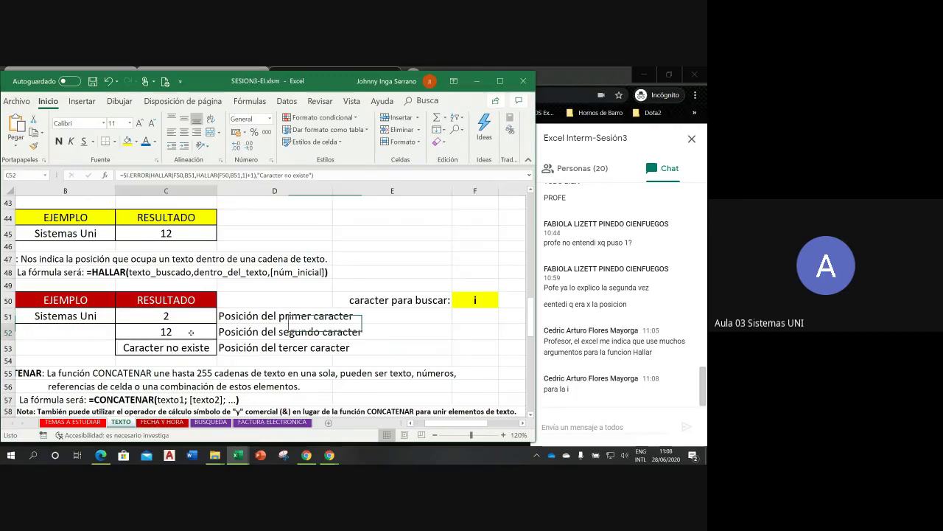
pyautogui.press('Return')
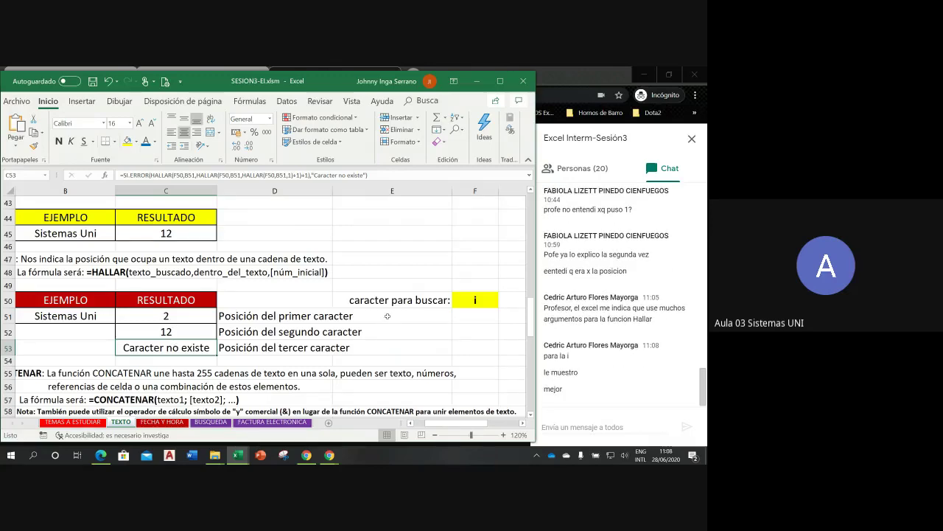
# Step: Switch to the Google Meet call to check the class chat, and reopen the SESION3-EI.xlsm workbook
pyautogui.click(476, 81)
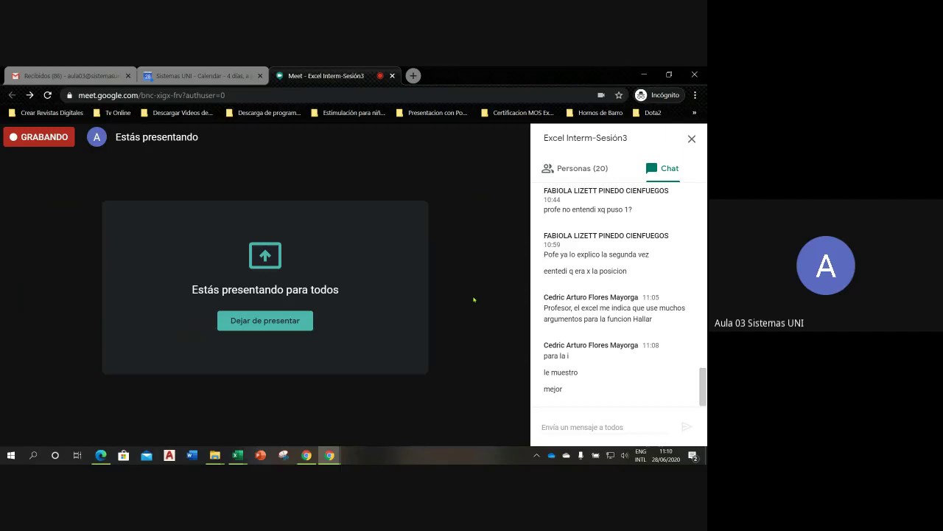
pyautogui.moveTo(457, 346)
pyautogui.click(237, 455)
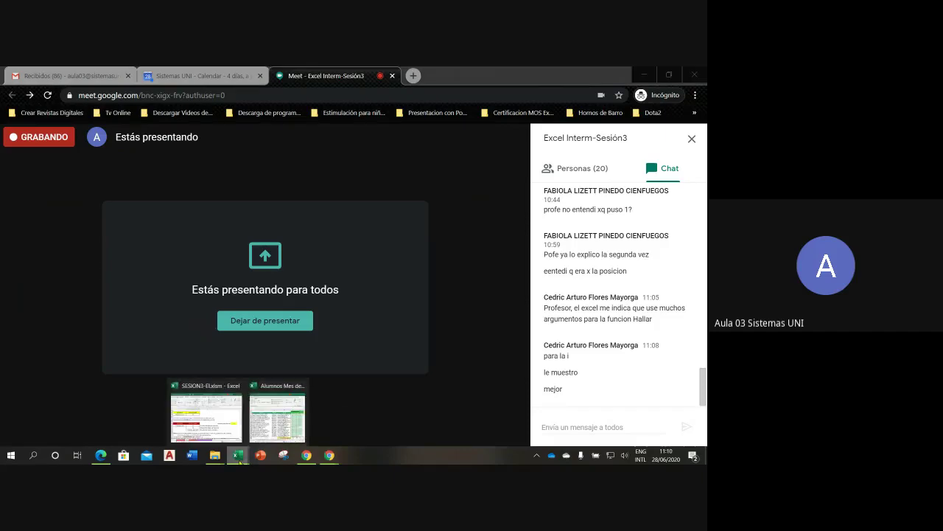
pyautogui.click(221, 423)
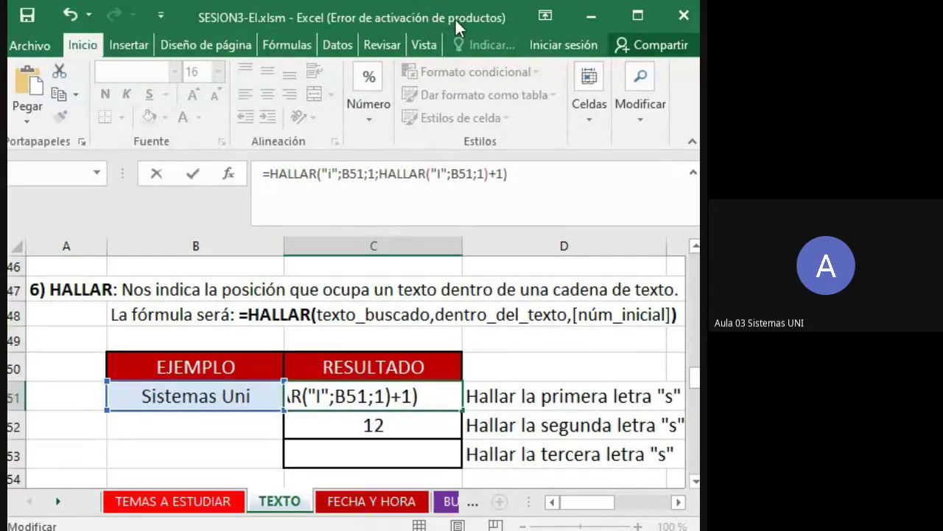
# Step: Try to confirm the formula =HALLAR("i";B51;1;HALLAR("I";B51;1)+1) in C51 of the shared workbook
pyautogui.moveTo(455, 18)
pyautogui.mouseDown()
pyautogui.moveTo(620, 19)
pyautogui.moveTo(452, 22)
pyautogui.mouseUp()
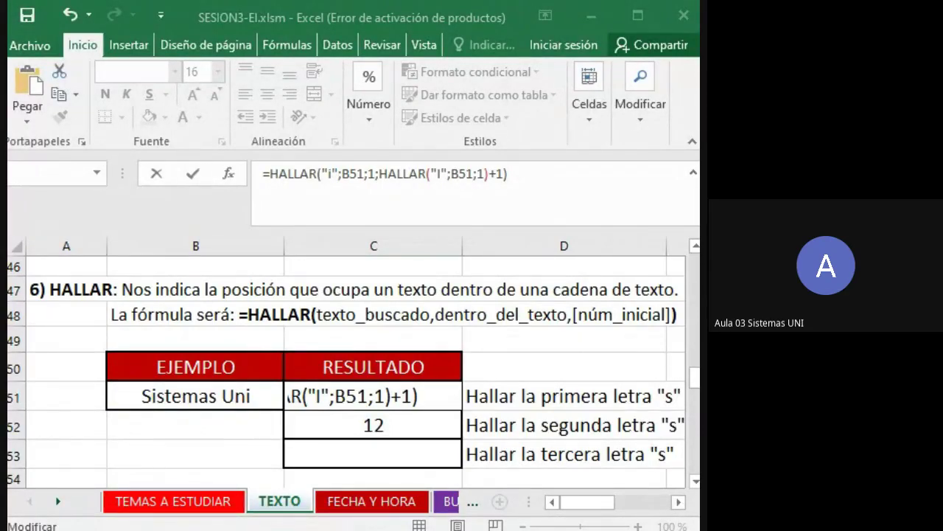
pyautogui.hotkey('alt', 'Tab')
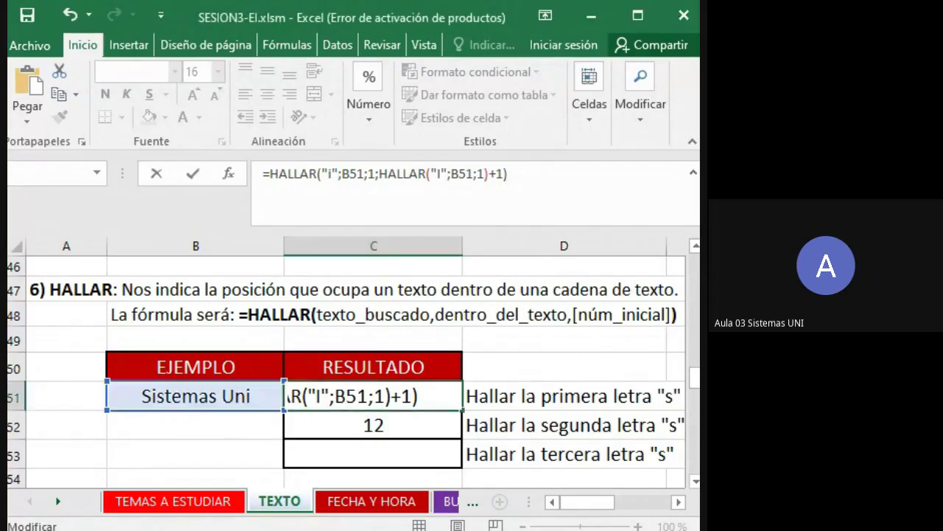
pyautogui.click(502, 178)
pyautogui.press('Return')
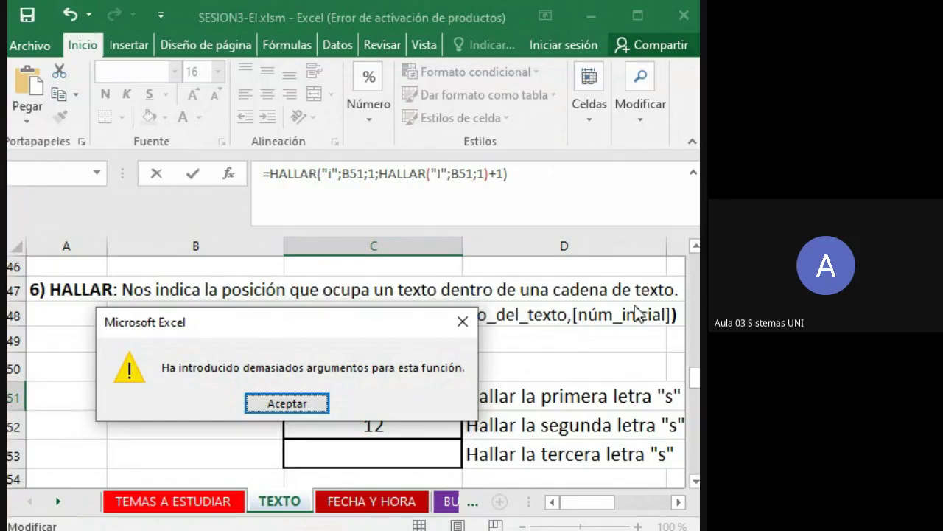
pyautogui.click(462, 321)
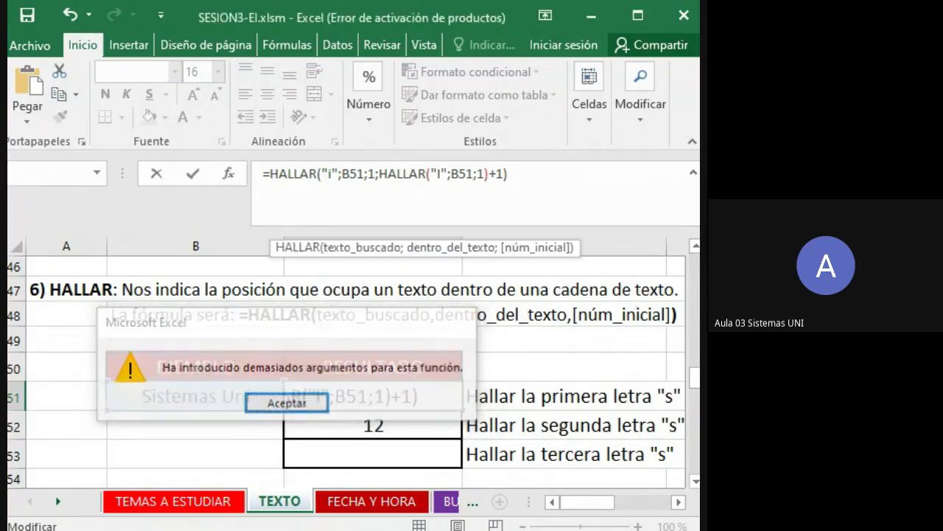
pyautogui.click(638, 16)
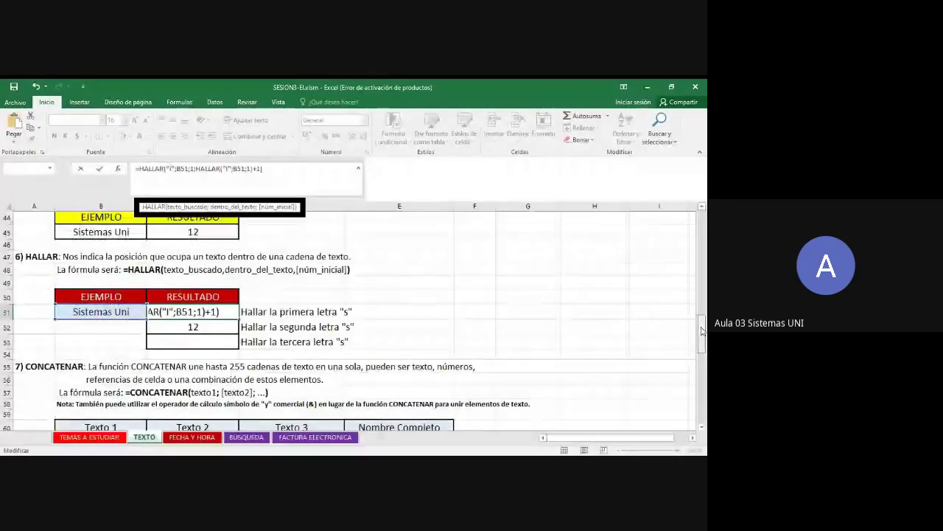
pyautogui.click(276, 168)
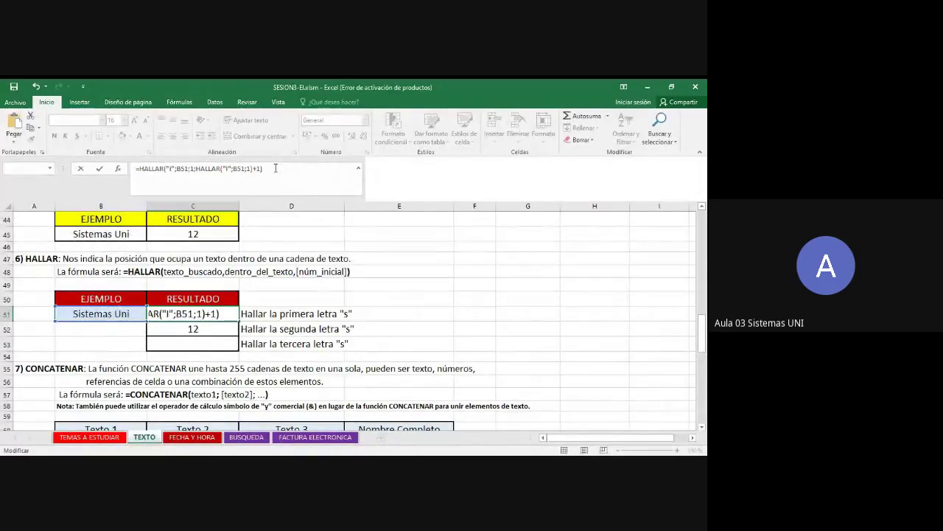
pyautogui.press('Return')
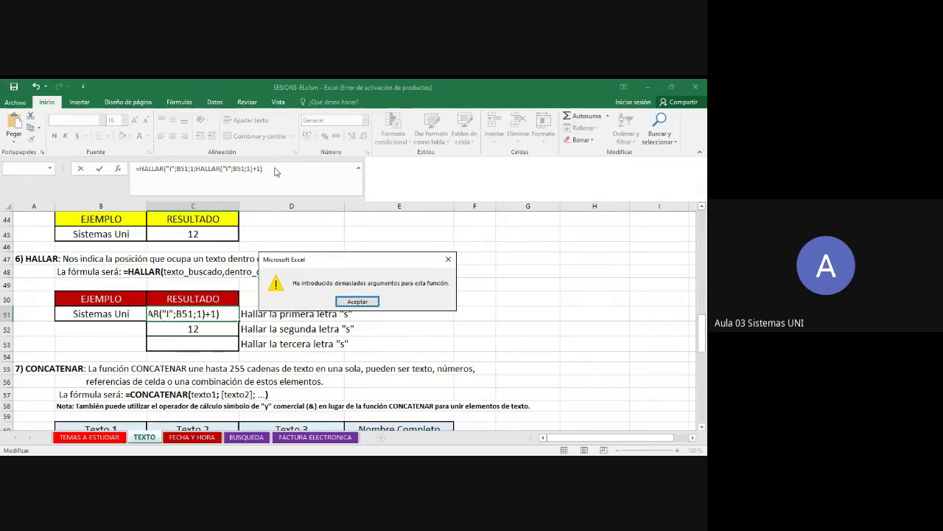
pyautogui.click(361, 301)
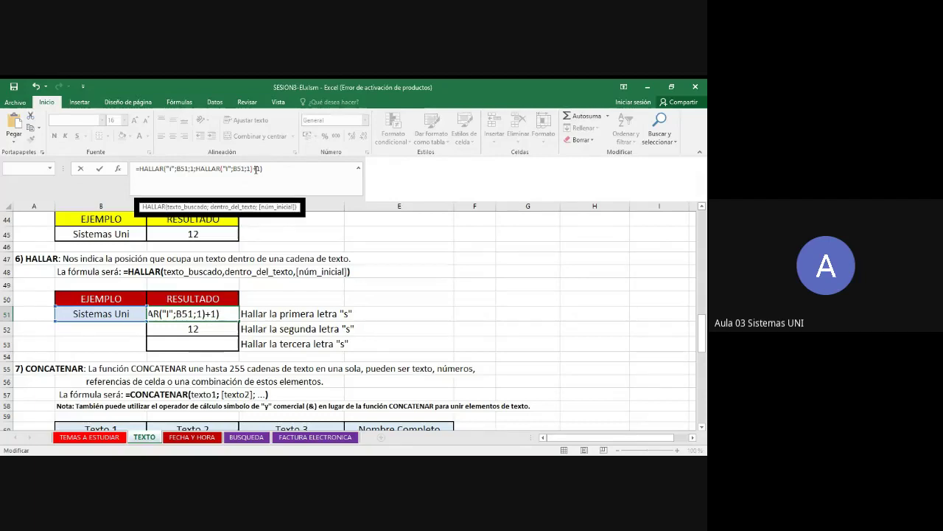
# Step: Try deleting the semicolon before the last argument of the nested HALLAR in C51's formula
pyautogui.click(252, 170)
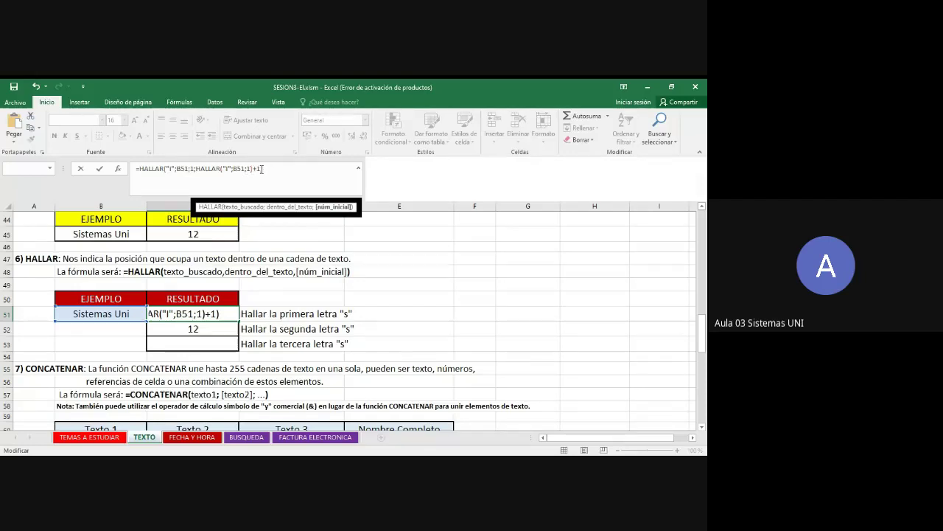
pyautogui.click(261, 169)
pyautogui.click(249, 169)
pyautogui.press('BackSpace')
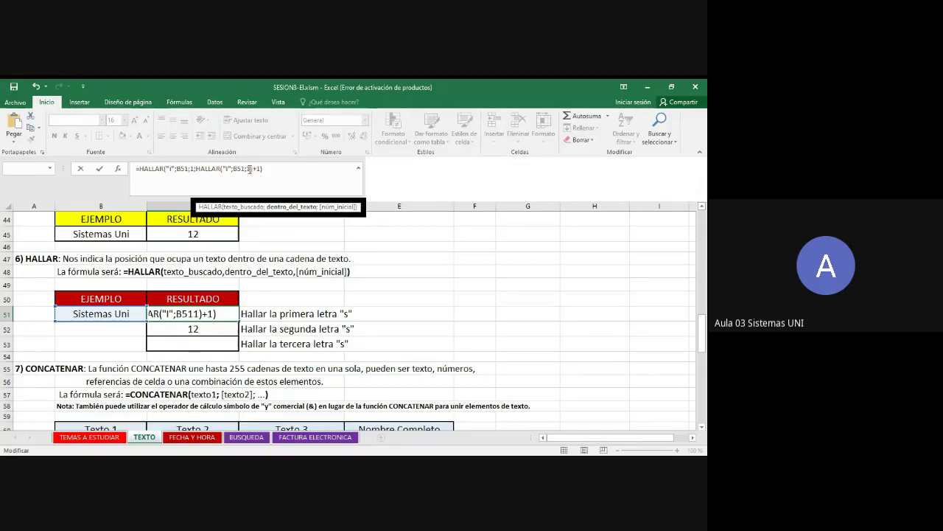
# Step: Remove the extra argument 1; before the nested HALLAR in C51's formula and confirm the entry
pyautogui.click(141, 169)
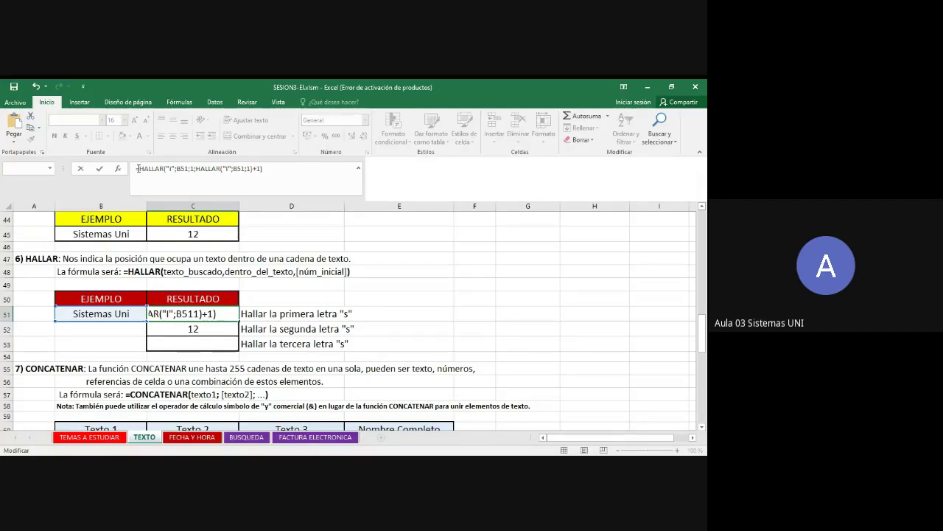
pyautogui.click(138, 169)
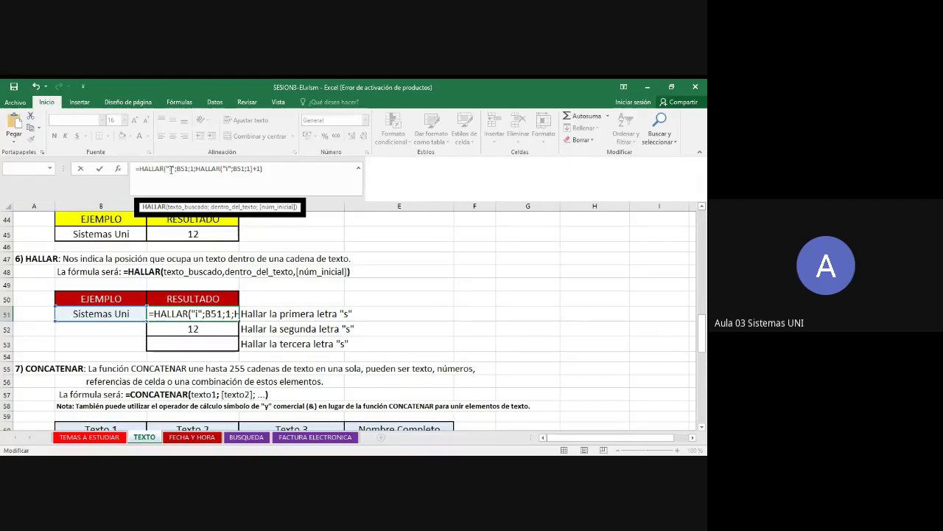
pyautogui.click(171, 169)
pyautogui.click(181, 169)
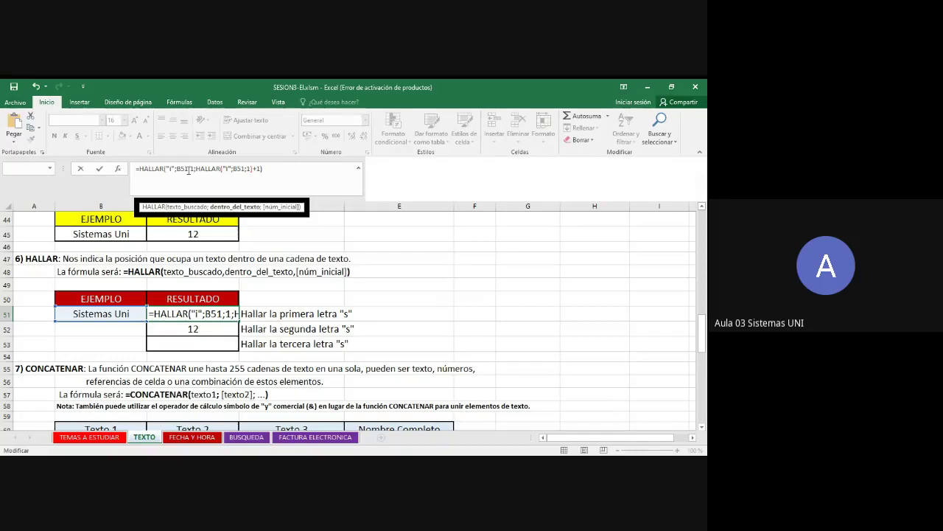
pyautogui.click(194, 169)
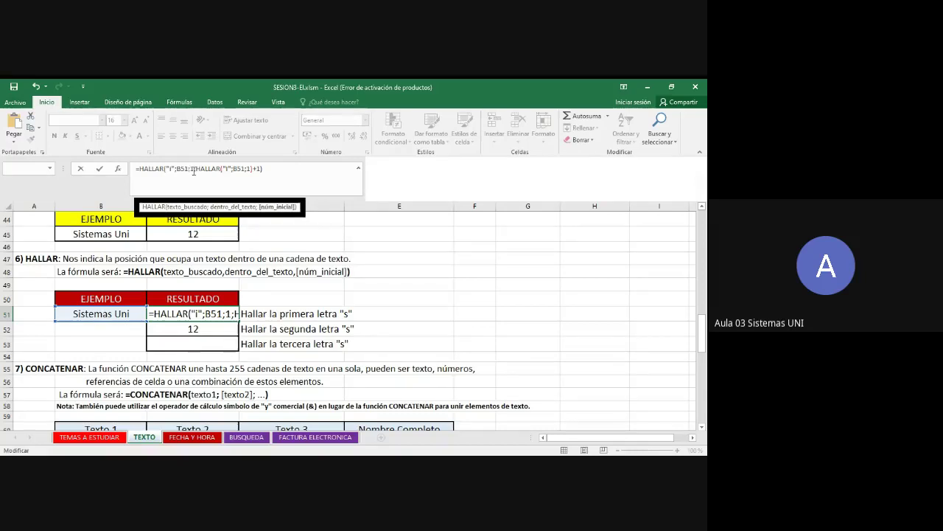
pyautogui.press('BackSpace')
pyautogui.press('BackSpace')
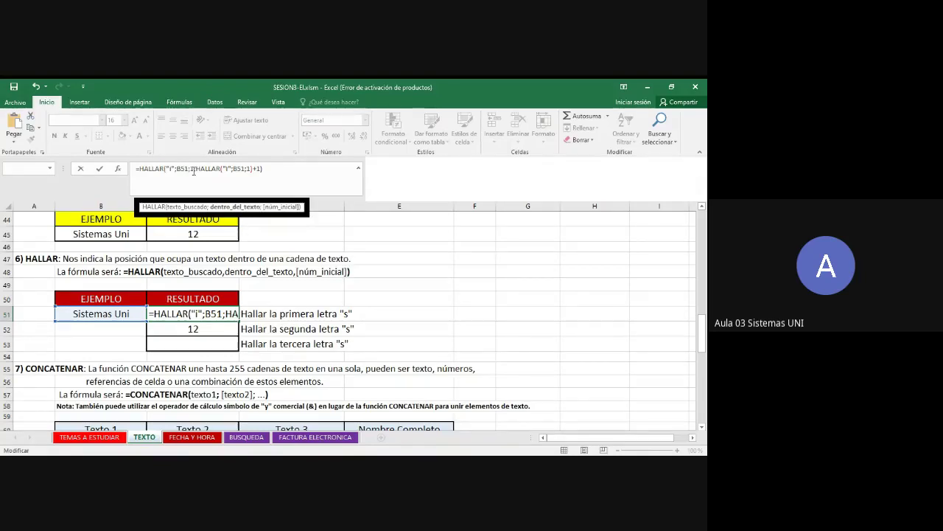
pyautogui.write('1;')
pyautogui.hotkey('ctrl', 'Return')
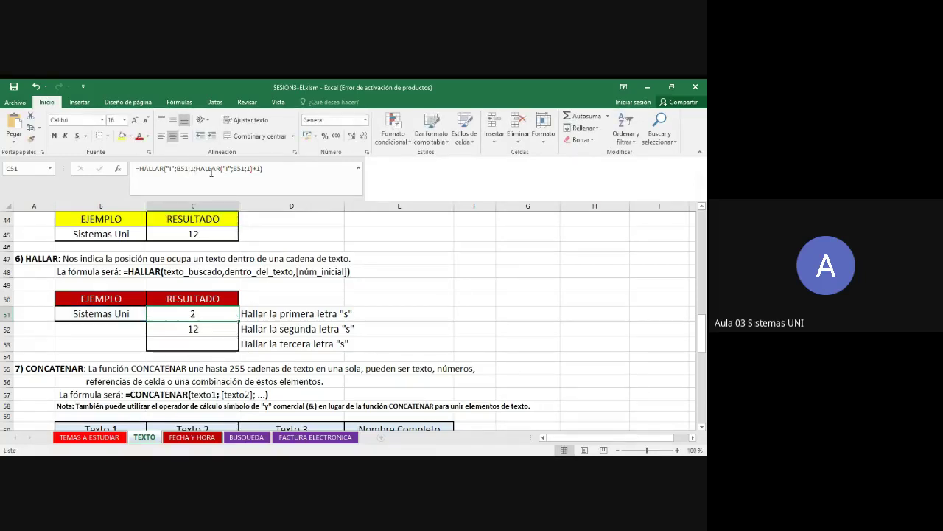
# Step: Return to the SESION3-EI.xlsm workbook in Excel and examine the F50 argument in C51's first-position formula
pyautogui.click(672, 87)
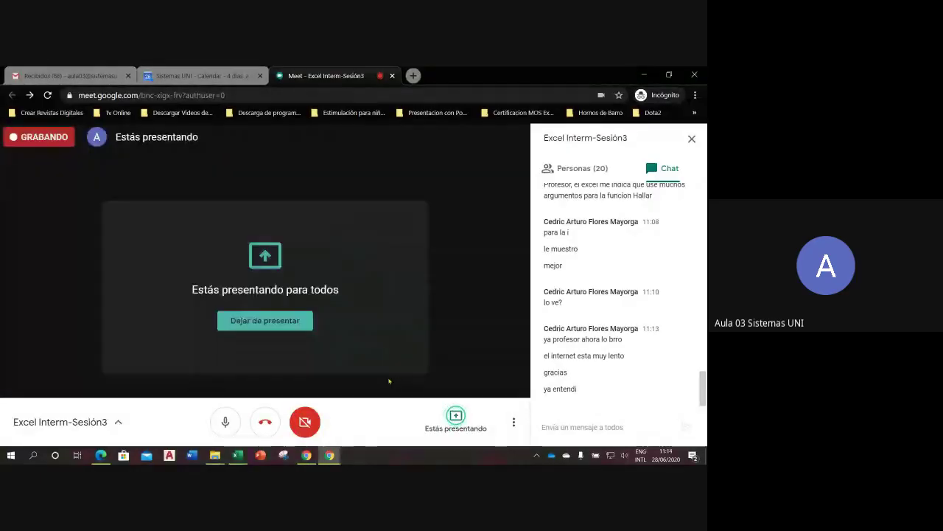
pyautogui.click(205, 409)
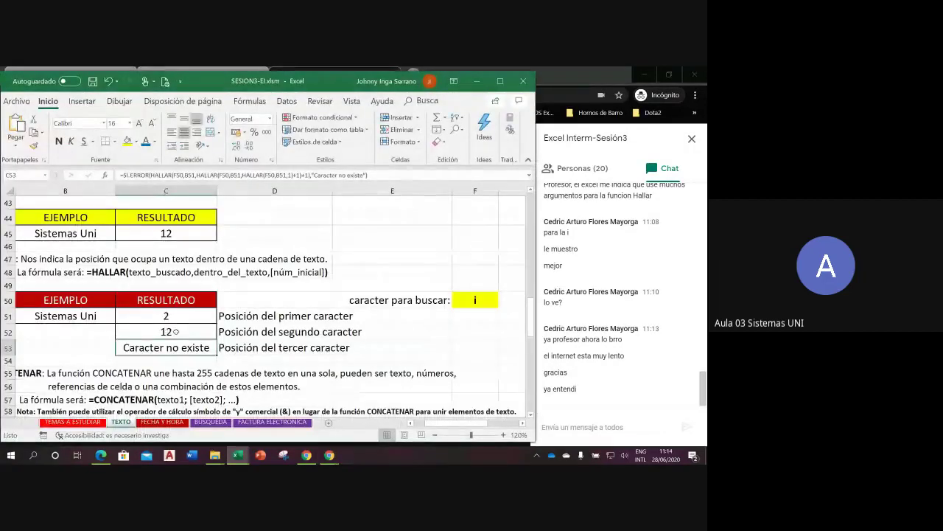
pyautogui.click(176, 331)
pyautogui.click(166, 317)
pyautogui.doubleClick(155, 319)
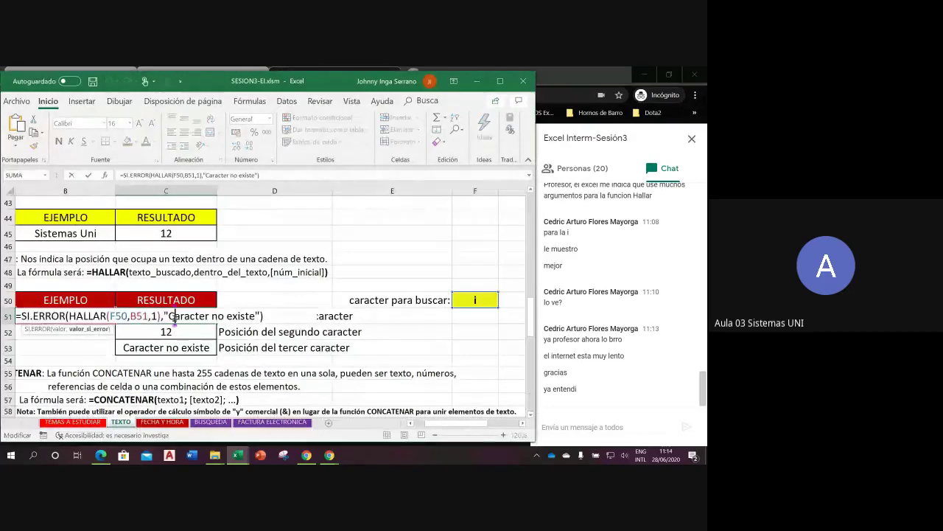
pyautogui.doubleClick(118, 315)
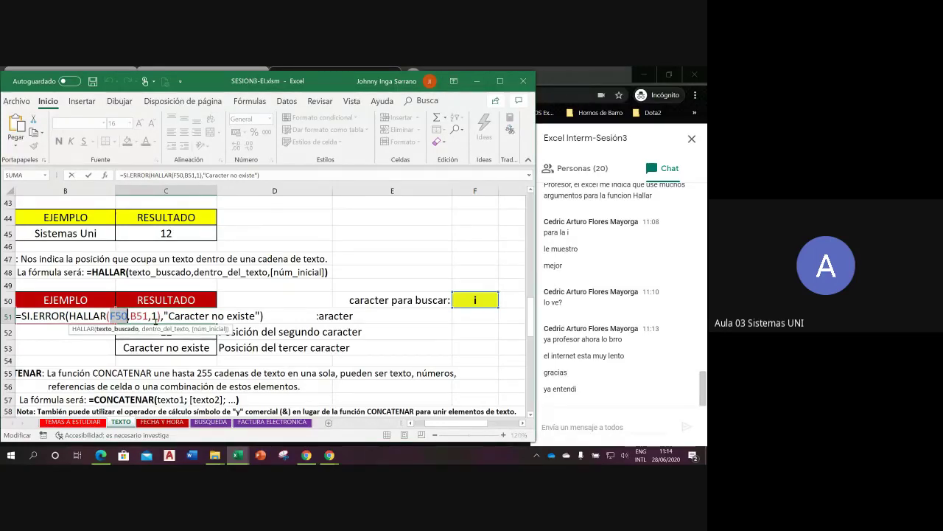
pyautogui.press('Return')
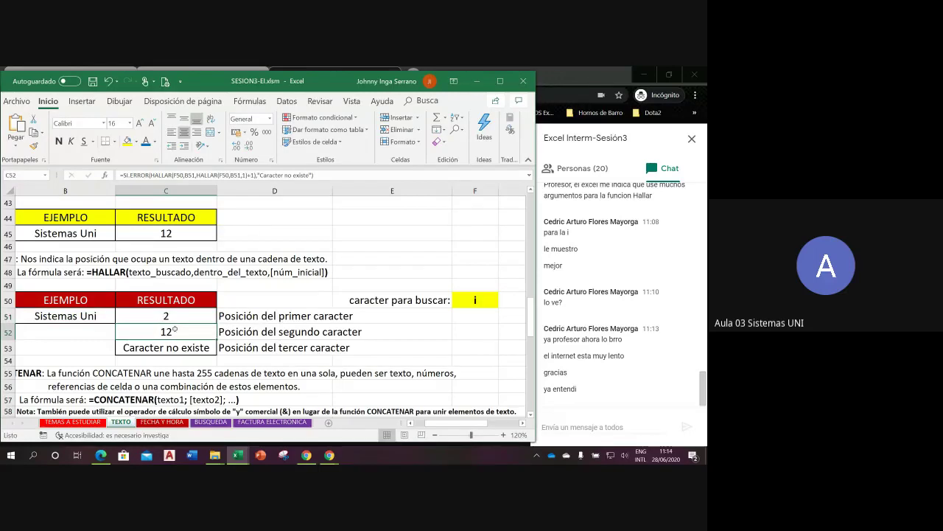
# Step: Examine the nested HALLAR(F50,B51,1)+1 used as the starting position in C52's formula
pyautogui.doubleClick(175, 331)
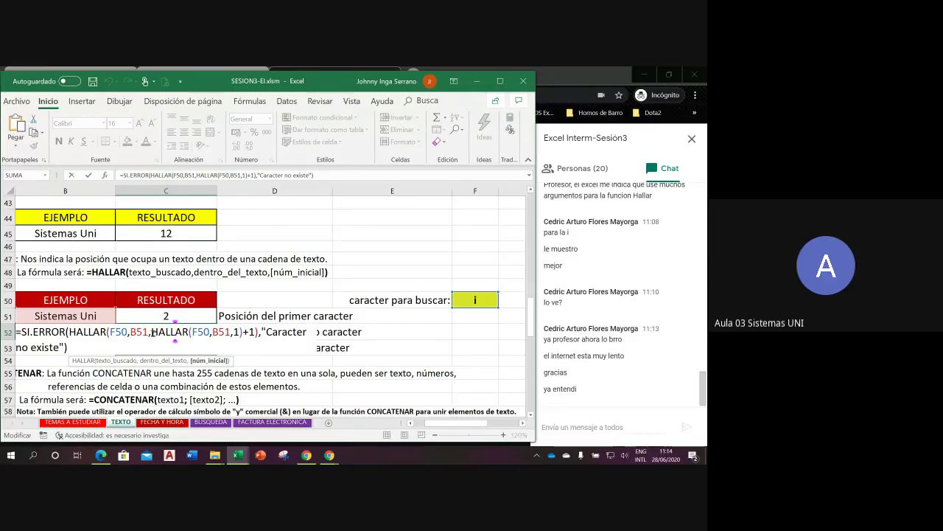
pyautogui.moveTo(150, 332); pyautogui.dragTo(233, 351)
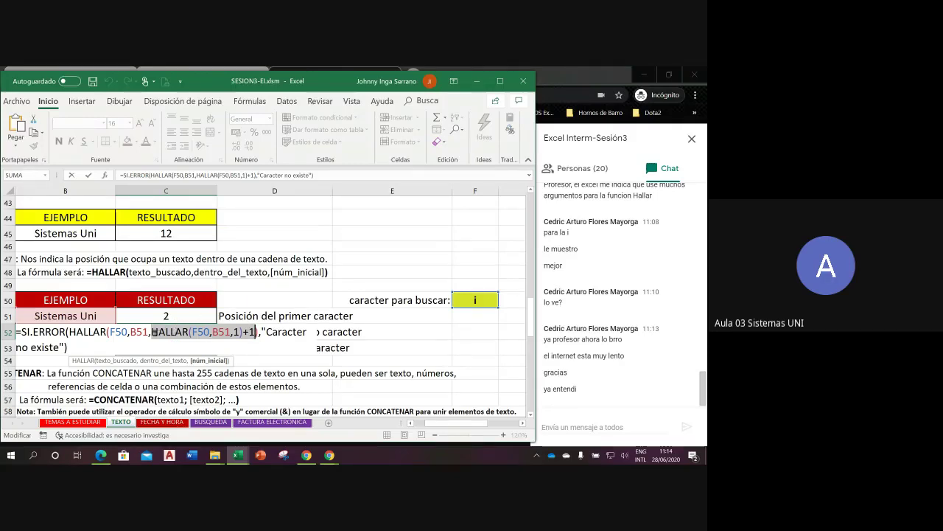
pyautogui.hotkey('shift', 'Left')
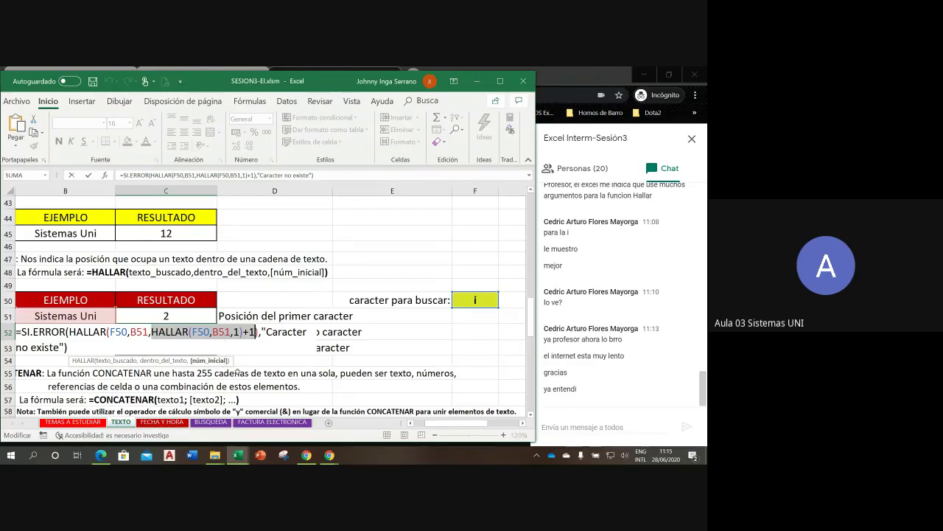
pyautogui.press('Return')
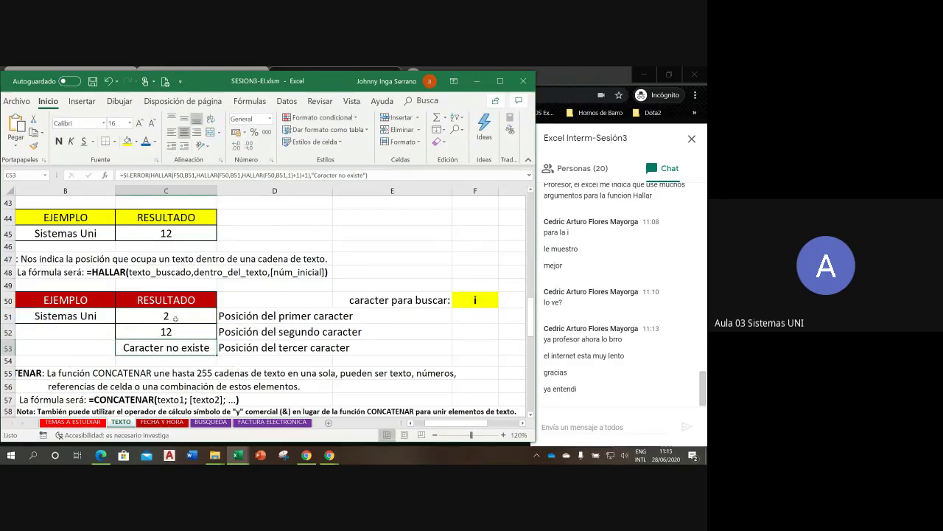
# Step: Examine the HALLAR(F50,B51,1) part that serves as the value argument of SI.ERROR in C51's formula
pyautogui.doubleClick(171, 317)
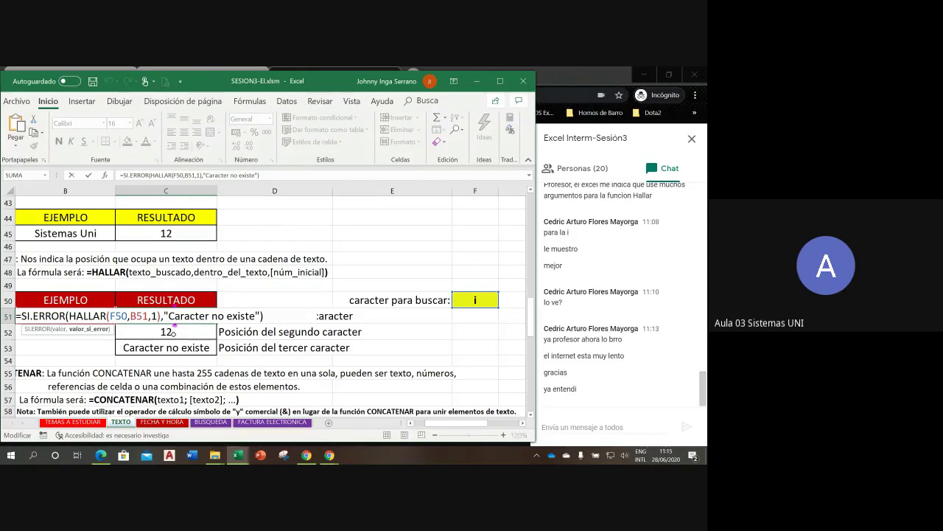
pyautogui.click(155, 333)
pyautogui.click(156, 317)
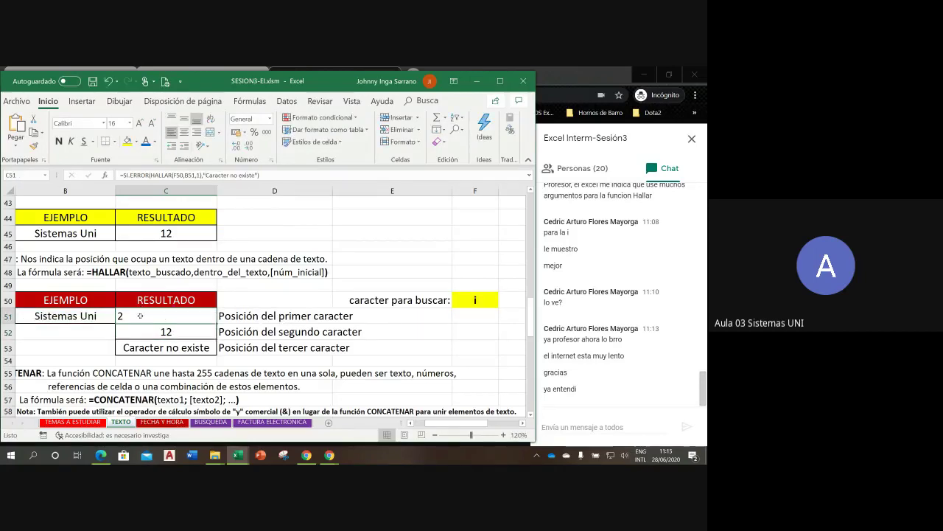
pyautogui.doubleClick(140, 315)
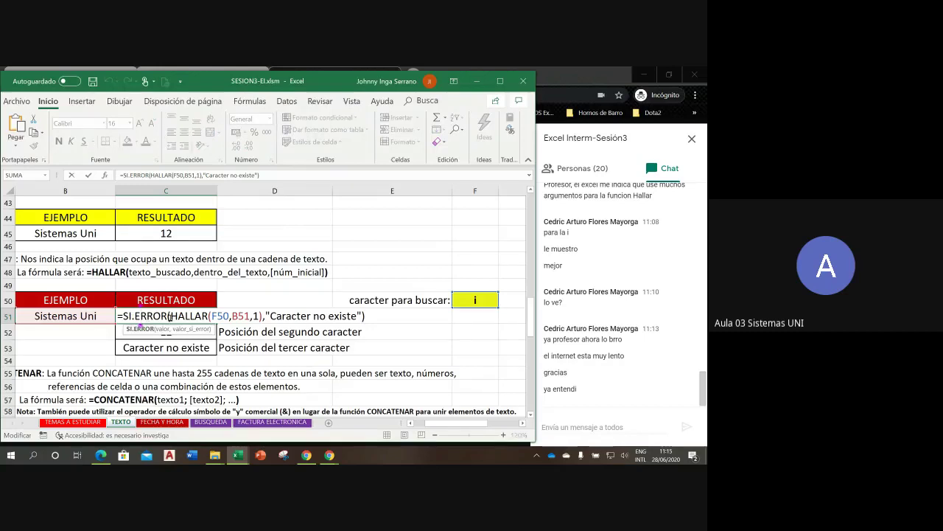
pyautogui.moveTo(169, 316); pyautogui.dragTo(264, 317)
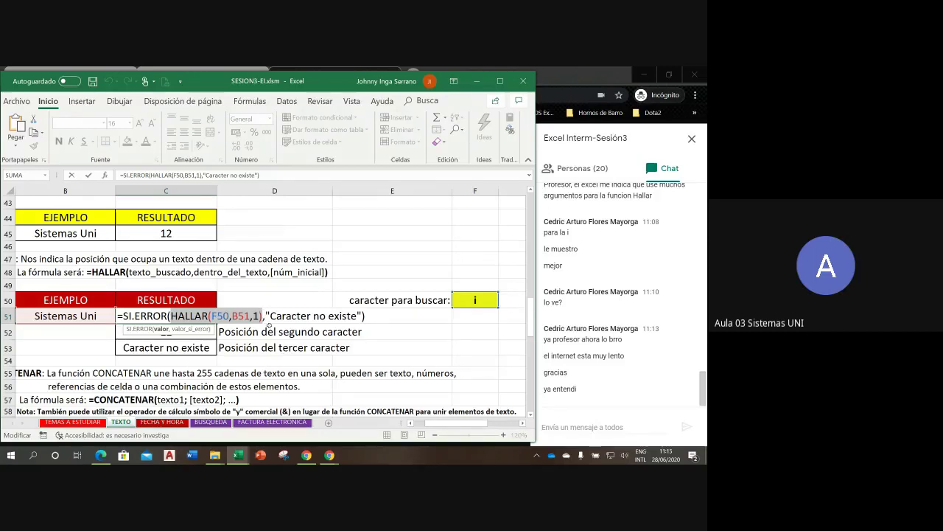
pyautogui.hotkey('shift', 'Left')
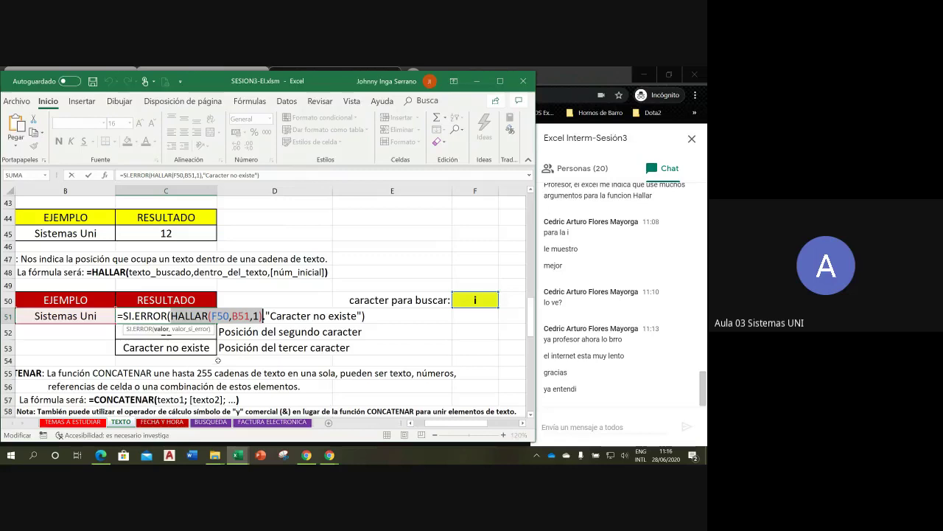
pyautogui.press('Return')
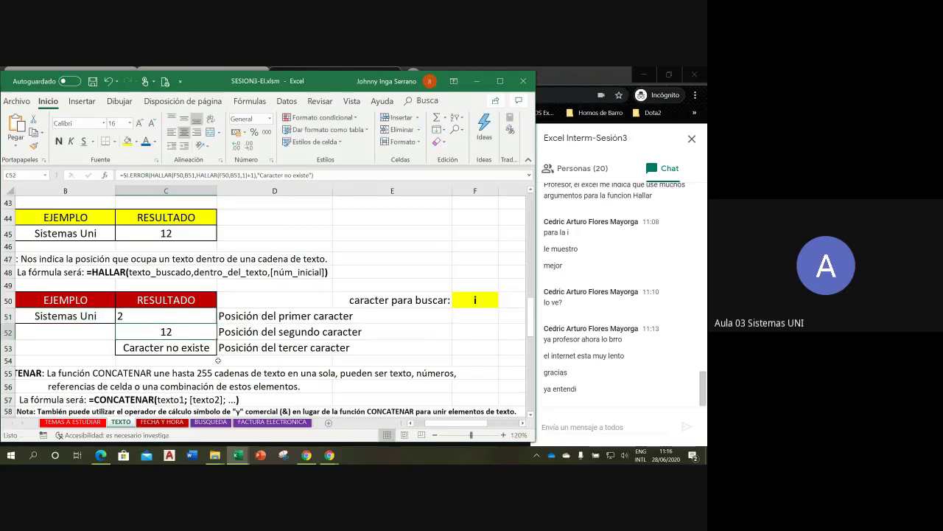
# Step: Center the first-position result in C51 horizontally within its cell
pyautogui.click(191, 316)
pyautogui.click(184, 133)
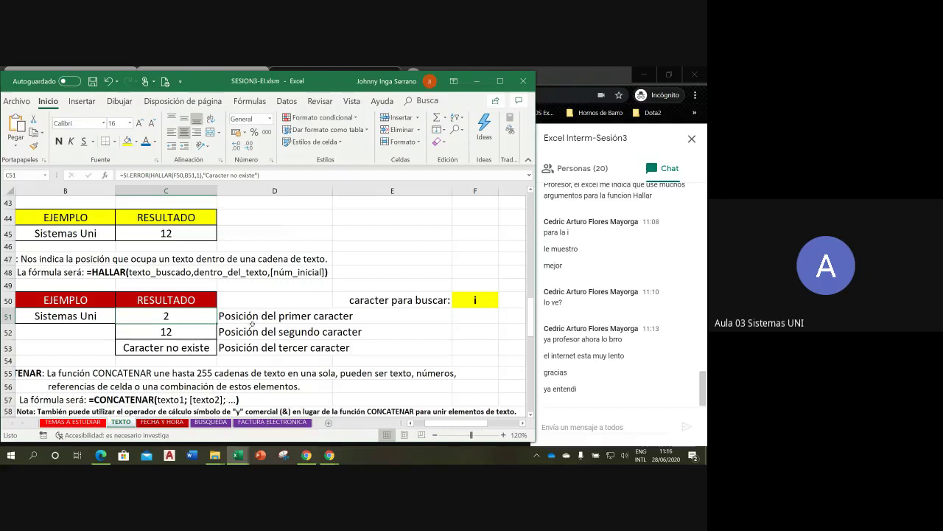
pyautogui.click(260, 318)
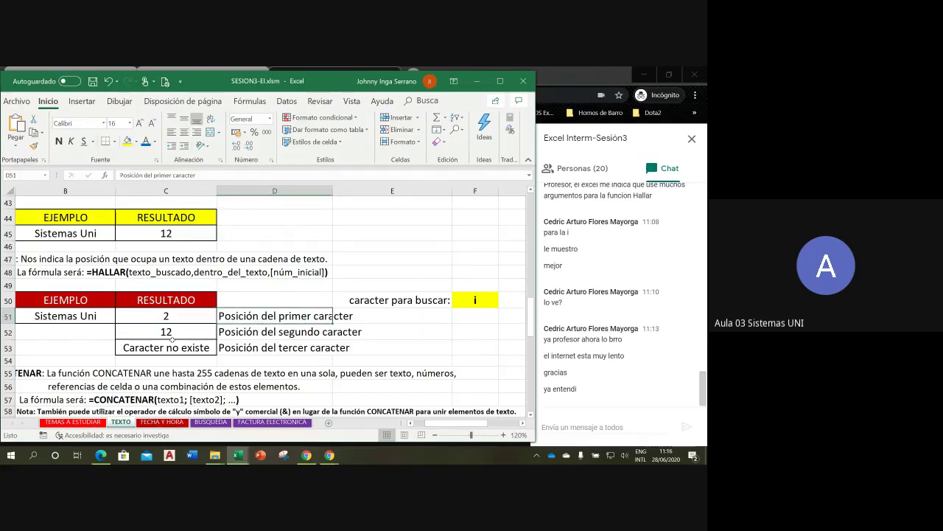
# Step: Change the character to search for in F50 to s
pyautogui.click(174, 345)
pyautogui.click(464, 305)
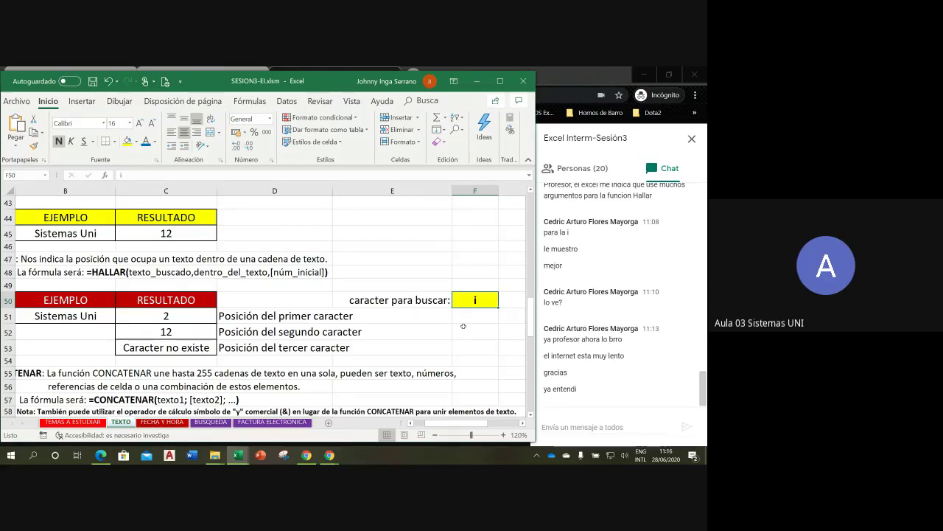
pyautogui.click(165, 348)
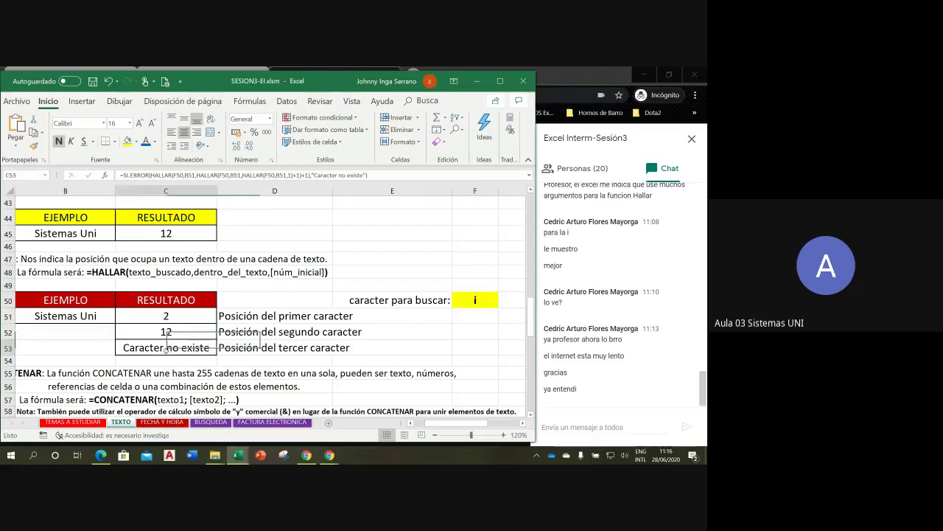
pyautogui.click(470, 303)
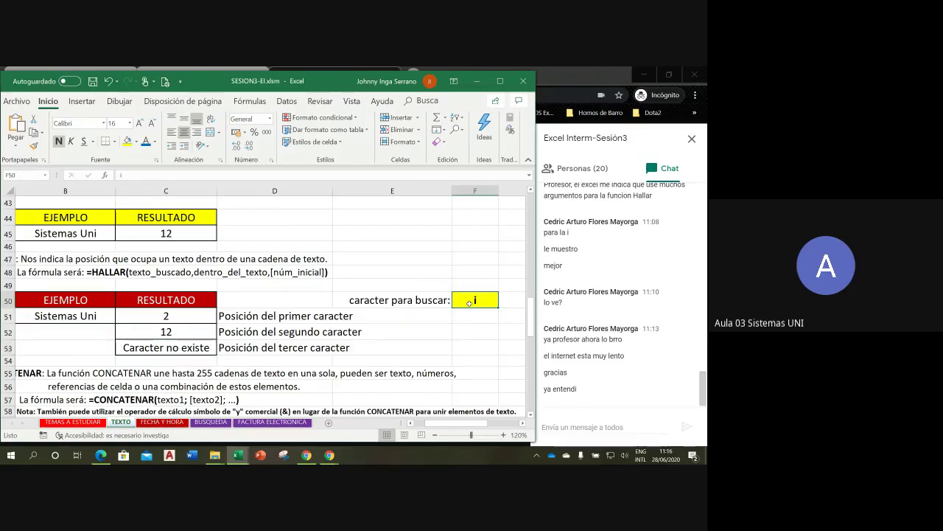
pyautogui.write('s')
pyautogui.press('Return')
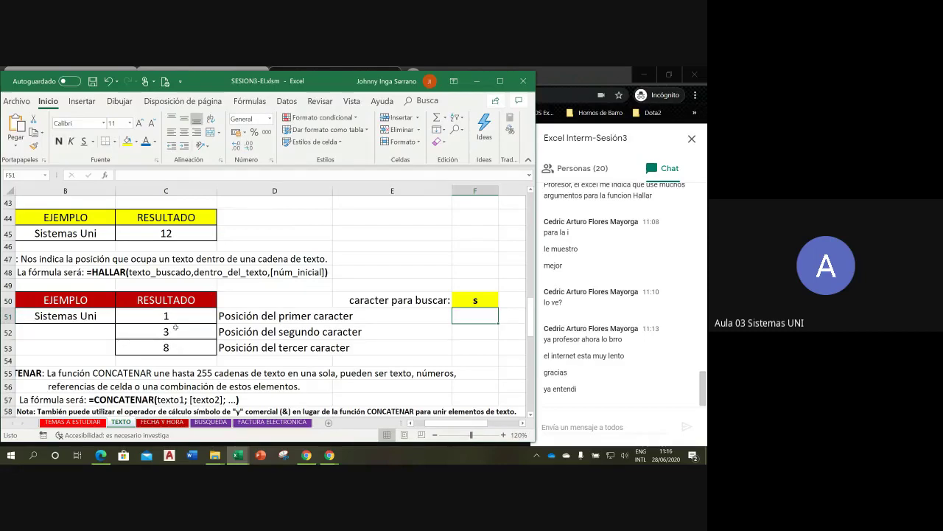
# Step: Examine the HALLAR search used for the first position of the new character in C51's formula
pyautogui.doubleClick(189, 316)
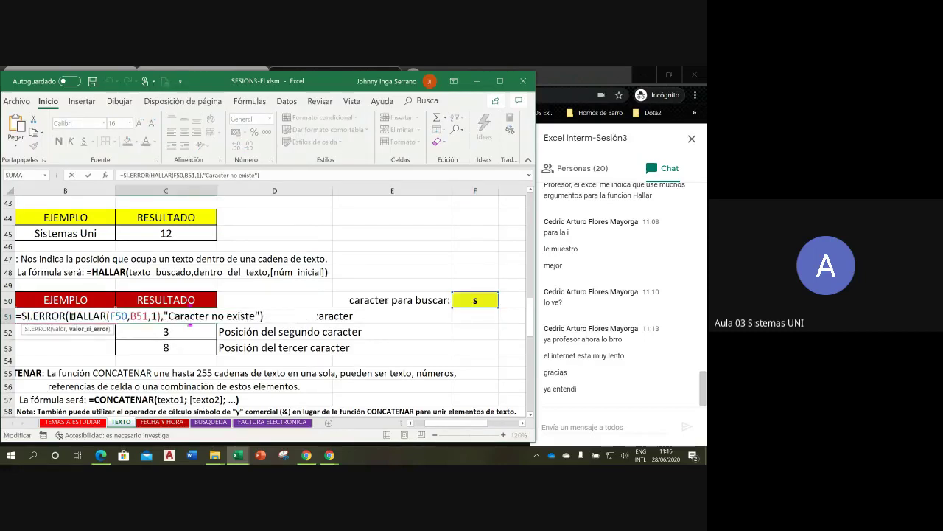
pyautogui.moveTo(70, 316); pyautogui.dragTo(164, 321)
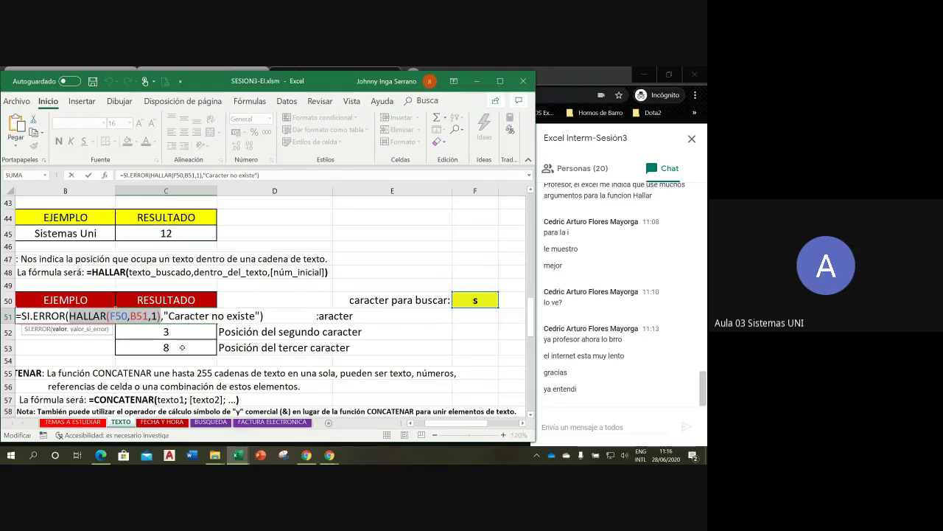
pyautogui.press('Return')
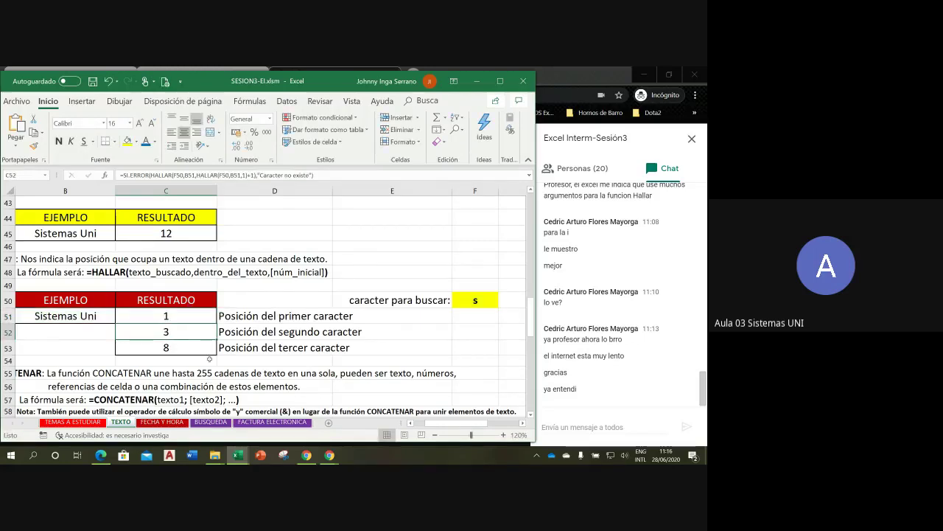
# Step: Compare the SI.ERROR and HALLAR formulas for the first, second and third positions in C51:C53
pyautogui.click(410, 425)
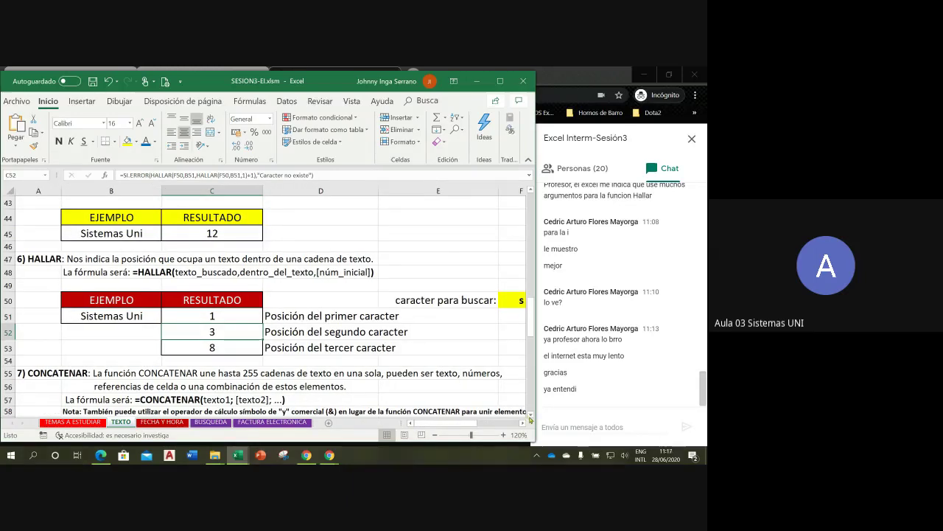
pyautogui.scroll(-7, 530, 417)
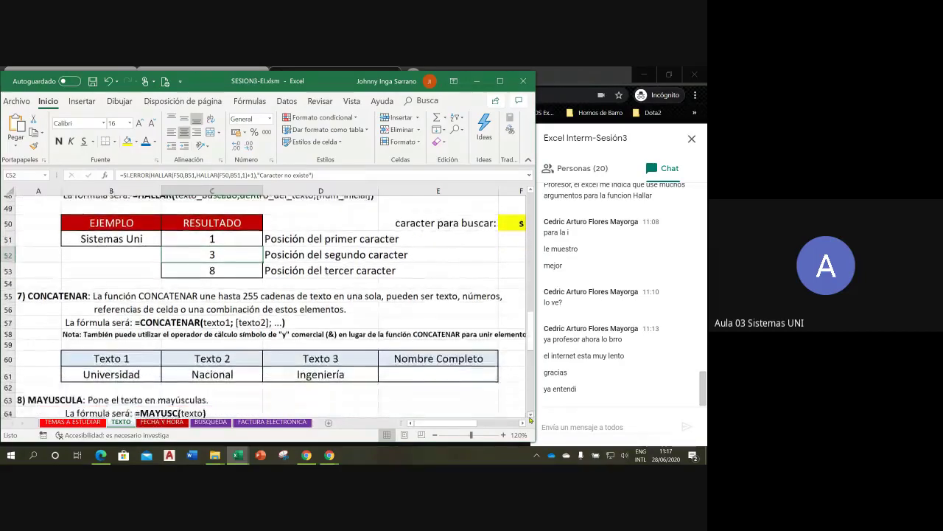
pyautogui.click(530, 416)
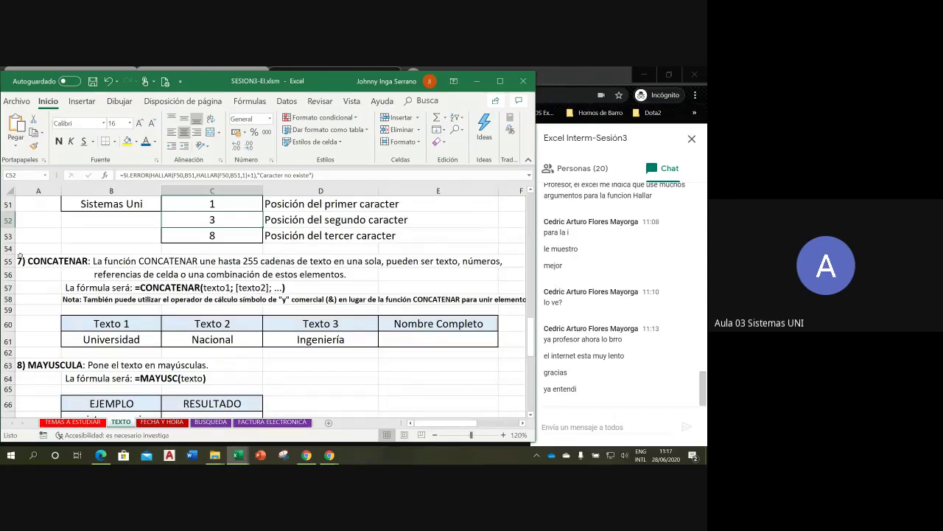
pyautogui.click(530, 191)
pyautogui.click(531, 191)
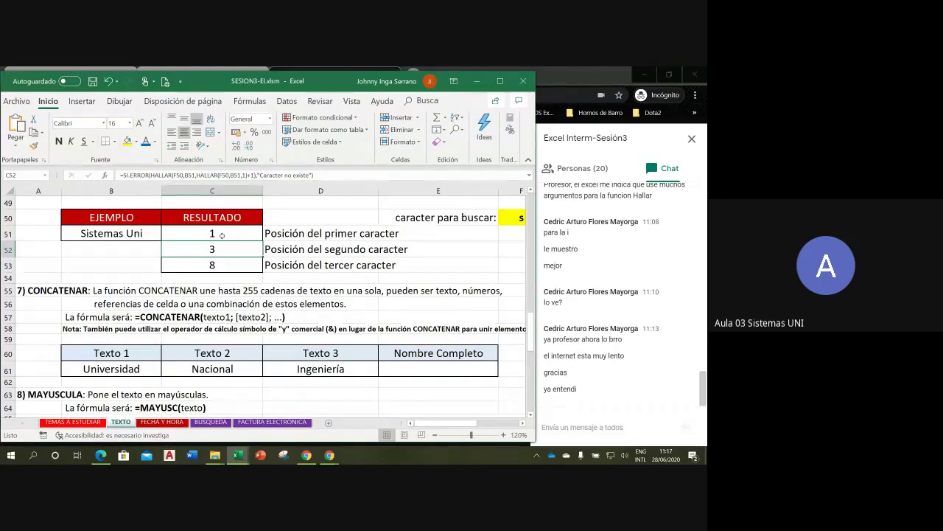
pyautogui.moveTo(222, 235); pyautogui.dragTo(216, 266)
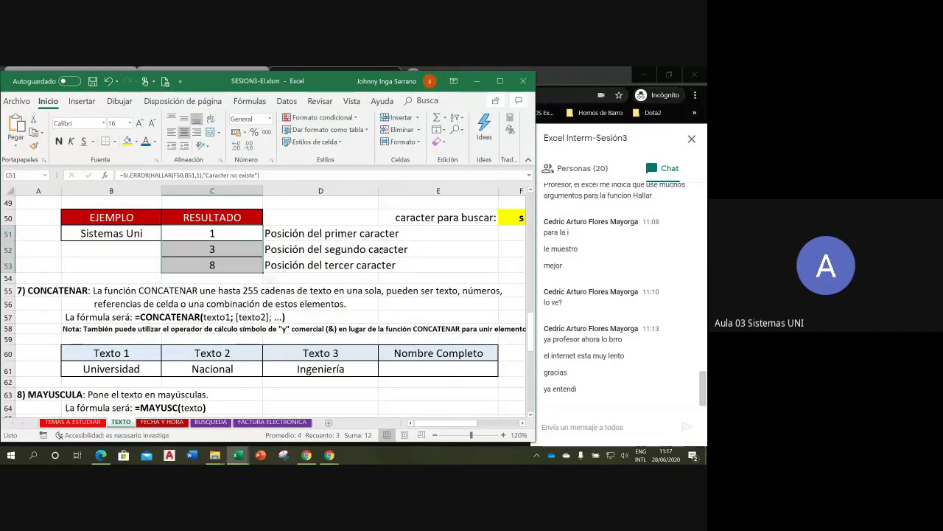
pyautogui.click(227, 250)
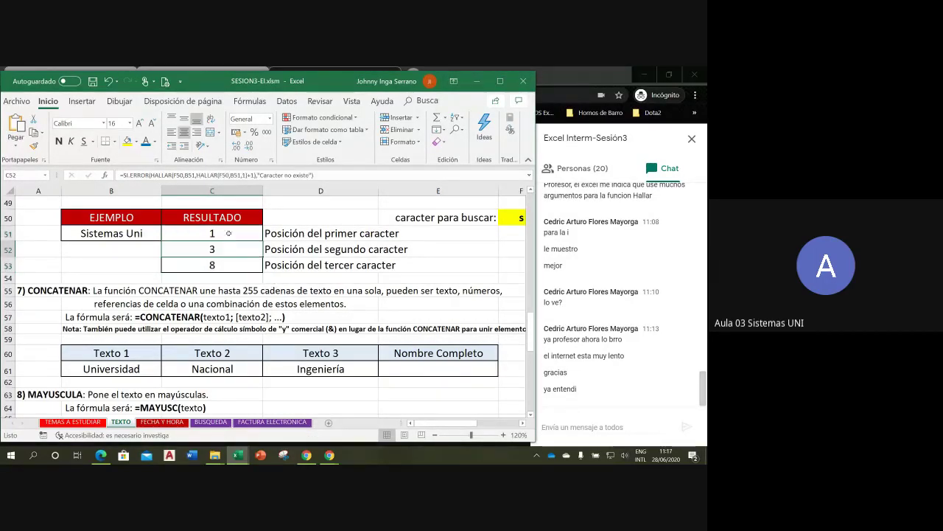
pyautogui.click(223, 260)
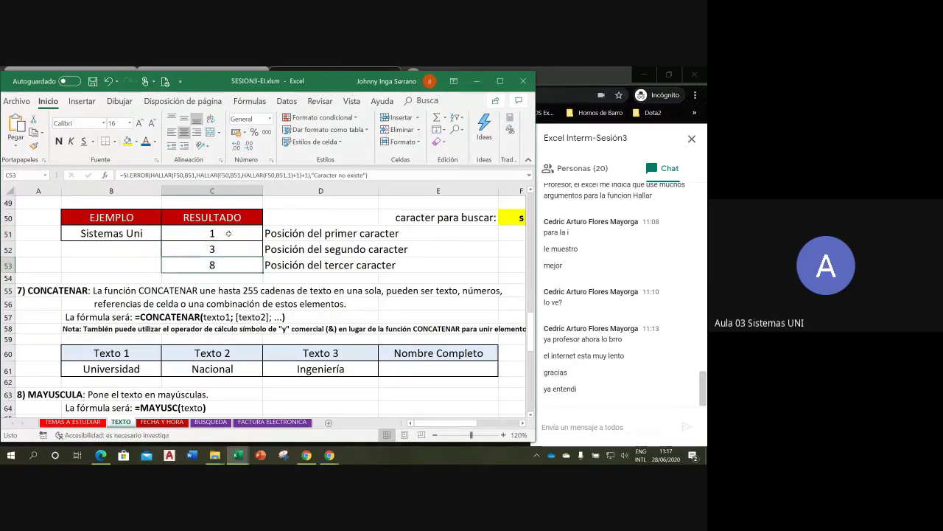
pyautogui.click(229, 234)
pyautogui.click(226, 249)
pyautogui.click(223, 262)
# Step: Narrow the workbook window slightly and go to section 7 on the CONCATENAR function
pyautogui.moveTo(535, 268); pyautogui.dragTo(512, 265)
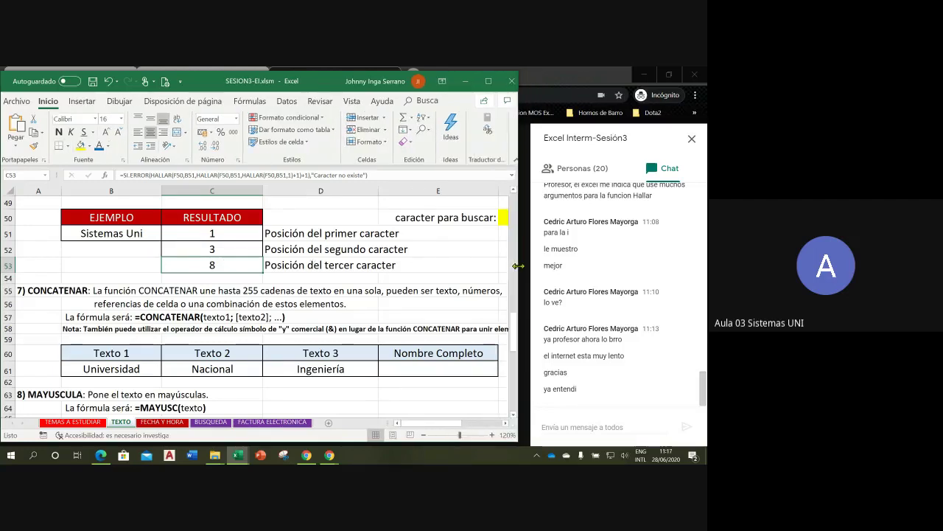
pyautogui.click(52, 290)
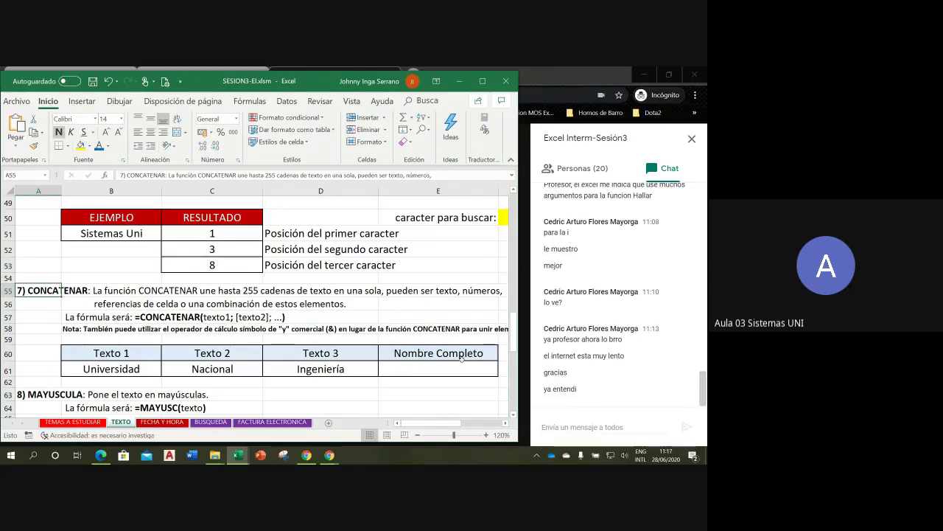
pyautogui.click(515, 415)
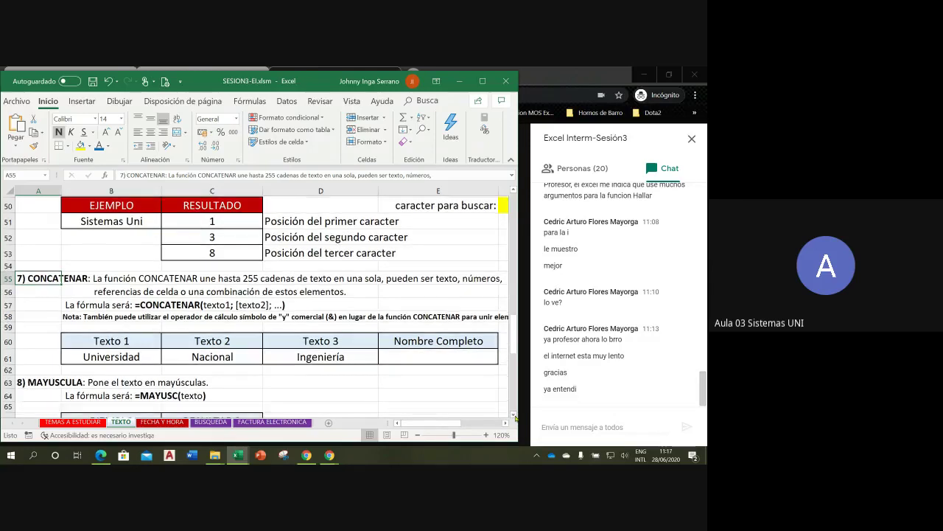
pyautogui.click(514, 416)
pyautogui.click(515, 415)
pyautogui.click(514, 415)
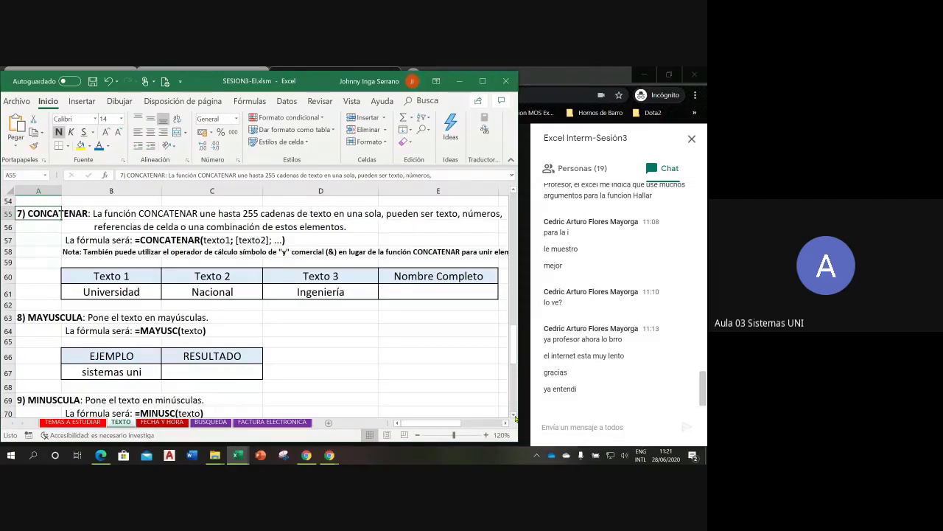
# Step: Review the source texts Universidad, Nacional and Ingeniería in B61:D61 and the Nombre Completo cell E61
pyautogui.click(432, 290)
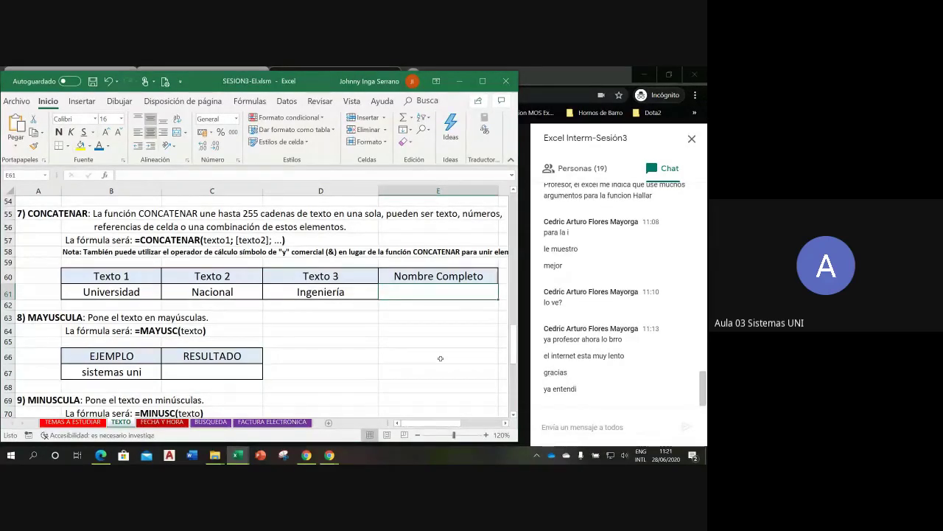
pyautogui.click(423, 306)
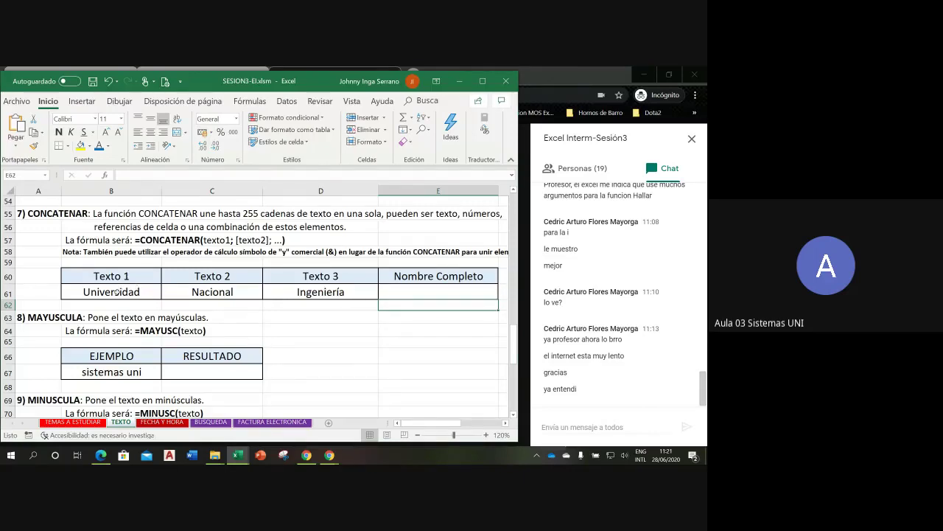
pyautogui.click(116, 292)
pyautogui.click(192, 293)
pyautogui.click(311, 293)
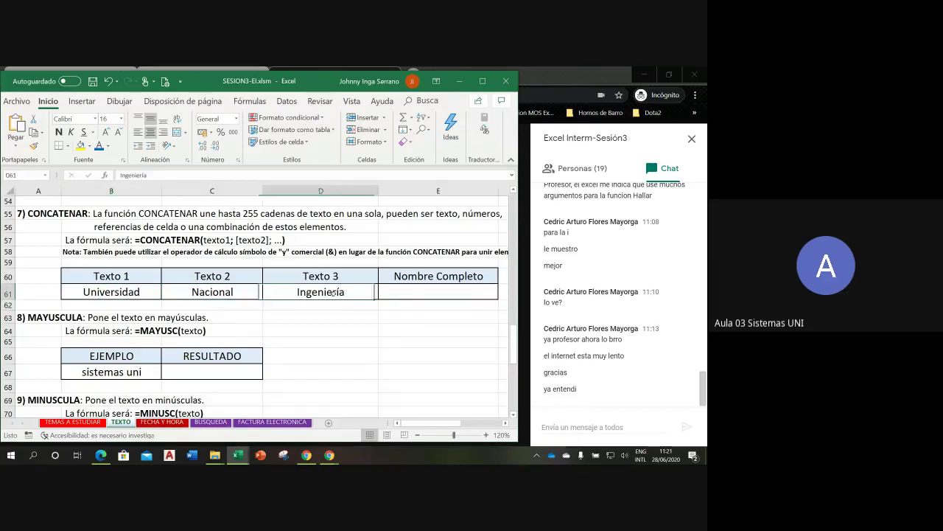
pyautogui.click(249, 297)
pyautogui.click(139, 293)
pyautogui.click(218, 294)
pyautogui.click(304, 295)
pyautogui.click(103, 291)
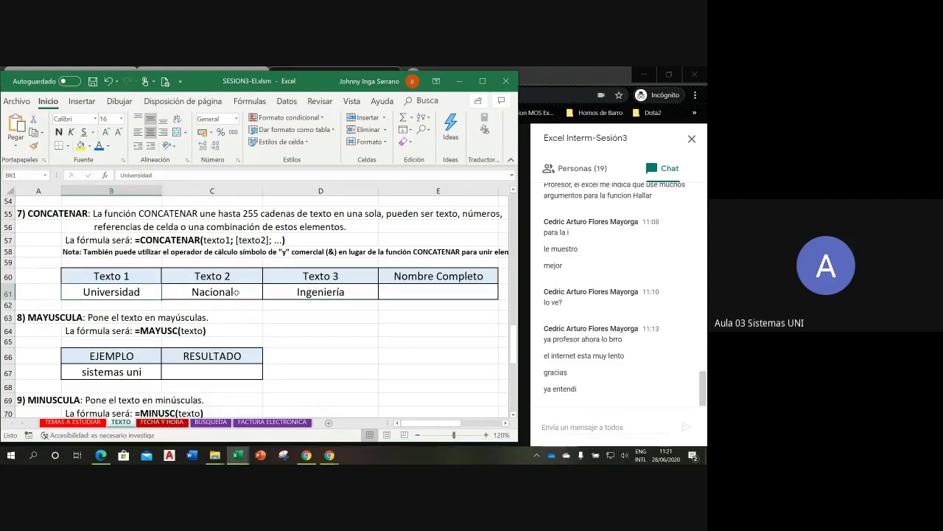
pyautogui.click(240, 294)
pyautogui.click(335, 295)
pyautogui.click(390, 293)
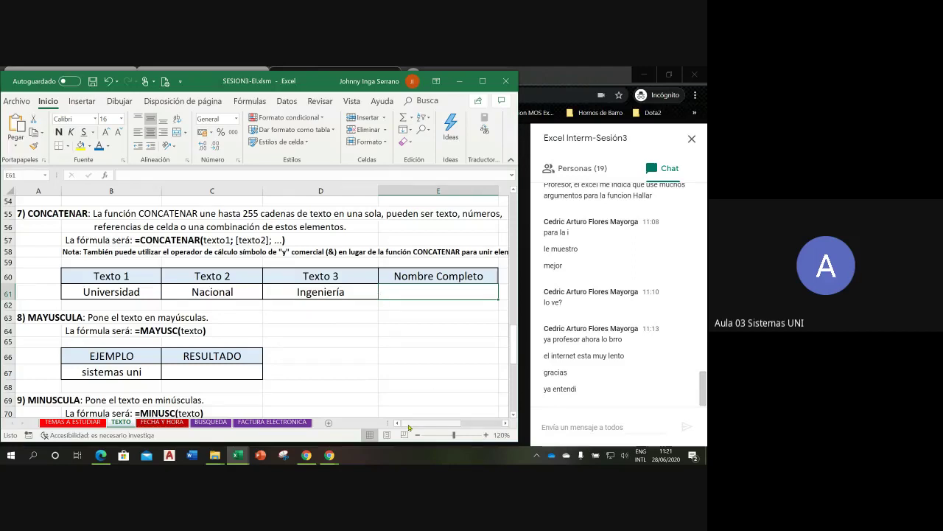
# Step: Enter the sample text "Universidad Nacional de Ingeniería" in C62, beneath the CONCATENAR table
pyautogui.click(179, 303)
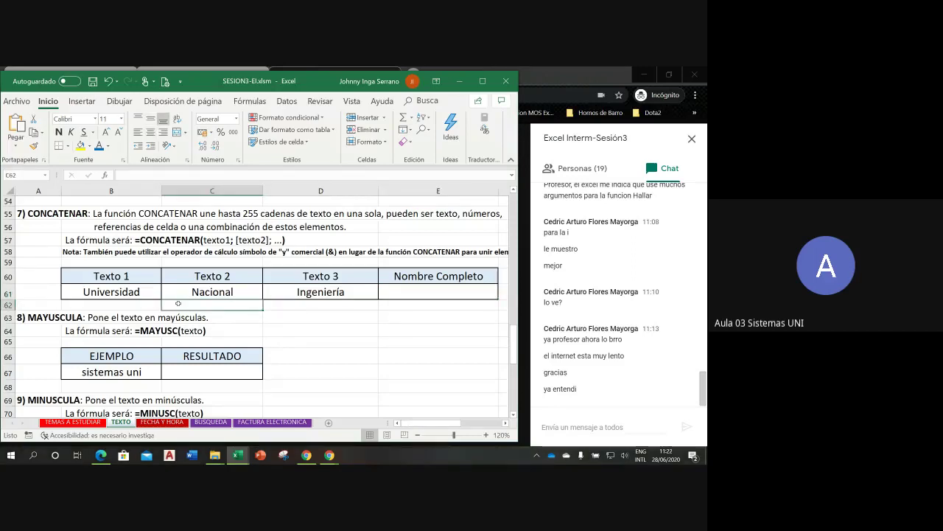
pyautogui.write('uNI')
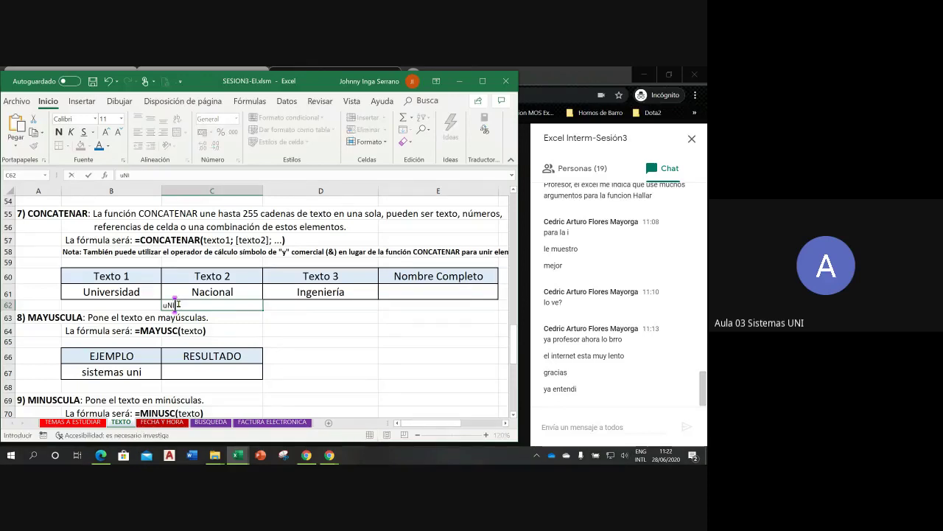
pyautogui.press('BackSpace')
pyautogui.press('BackSpace')
pyautogui.press('BackSpace')
pyautogui.write('Universidad Naciones')
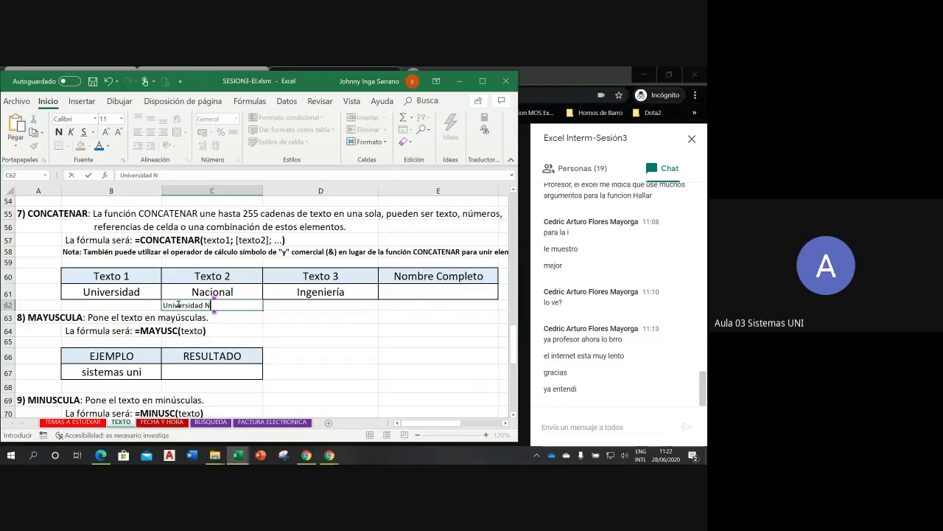
pyautogui.press('BackSpace')
pyautogui.press('BackSpace')
pyautogui.write('al de Ingenir')
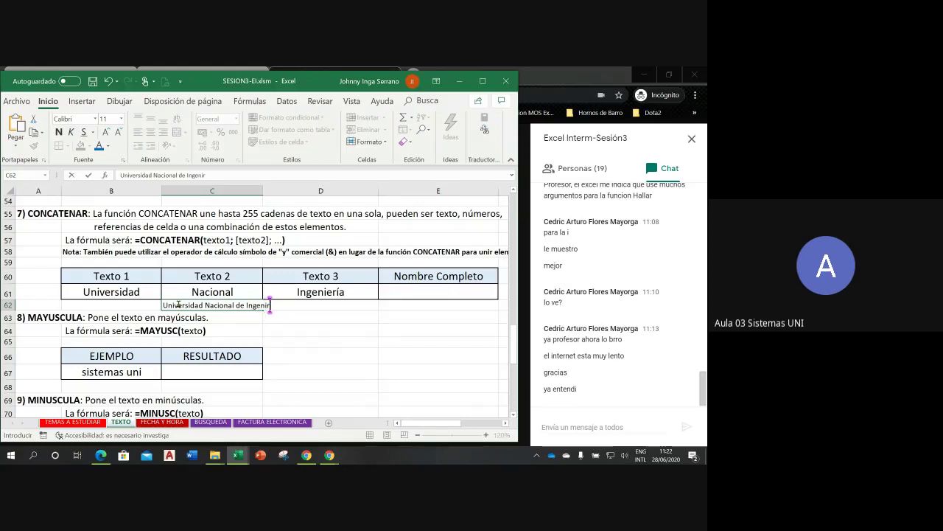
pyautogui.write('ia')
pyautogui.press('Return')
# Step: Enlarge the sample text in C62 to font size 20
pyautogui.click(243, 304)
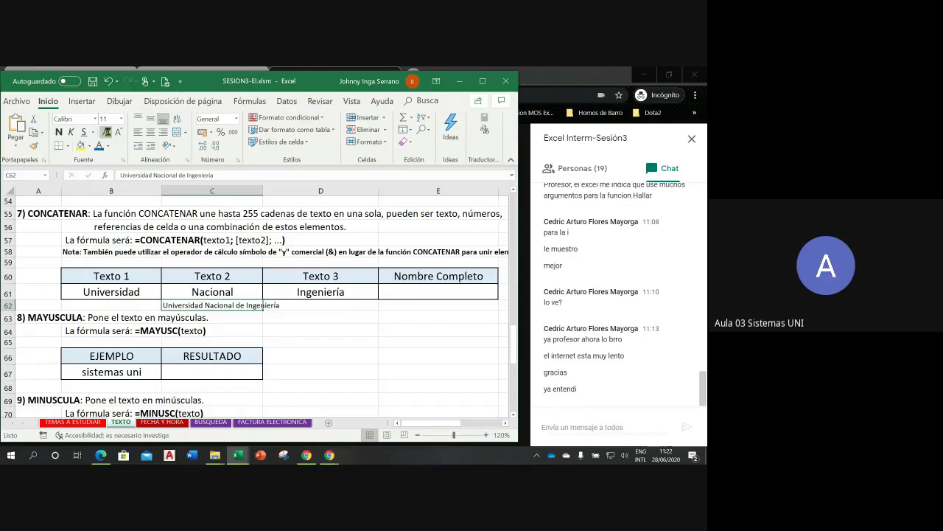
pyautogui.click(107, 132)
pyautogui.click(107, 132)
pyautogui.click(107, 132)
pyautogui.click(107, 132)
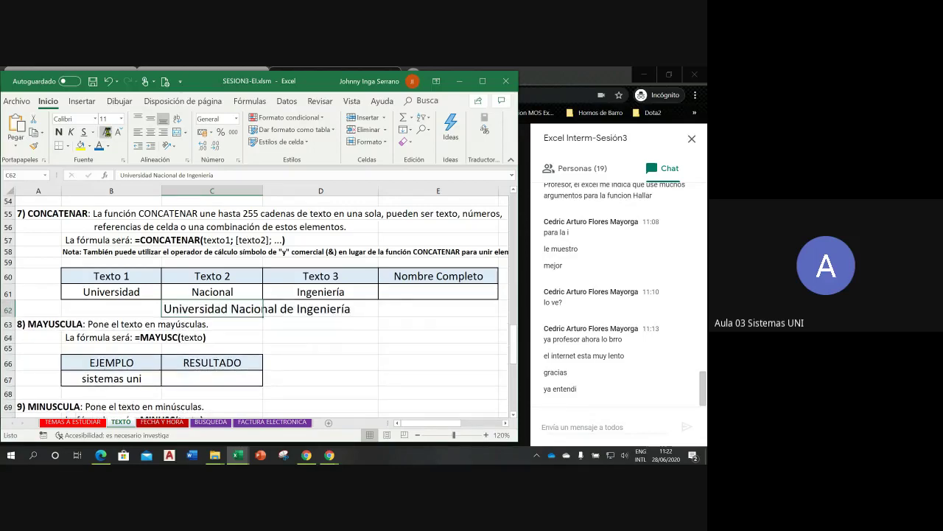
pyautogui.click(107, 132)
pyautogui.click(107, 132)
pyautogui.click(107, 132)
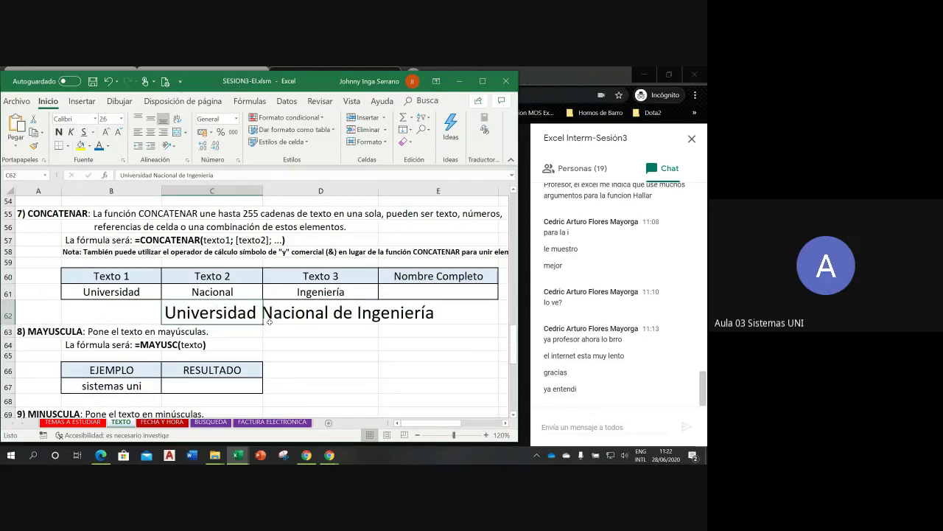
pyautogui.click(118, 133)
pyautogui.click(119, 133)
pyautogui.click(118, 133)
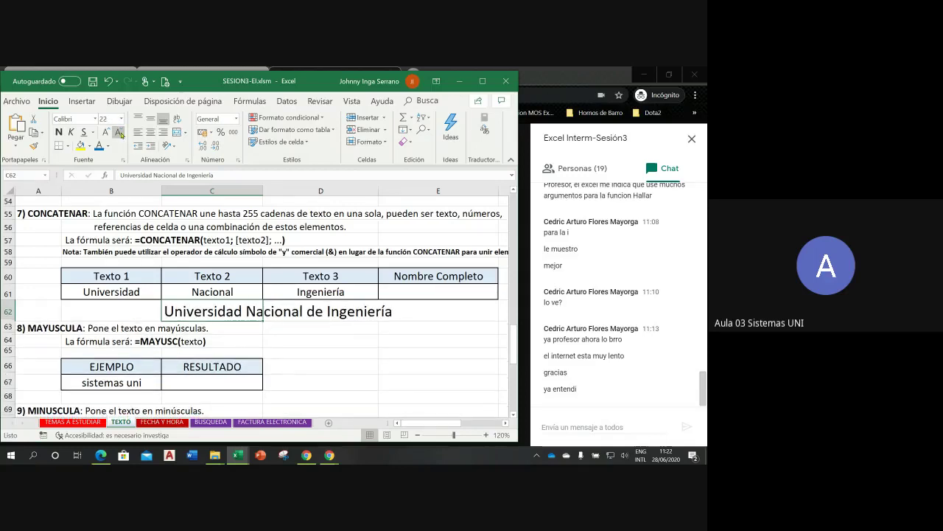
pyautogui.click(333, 329)
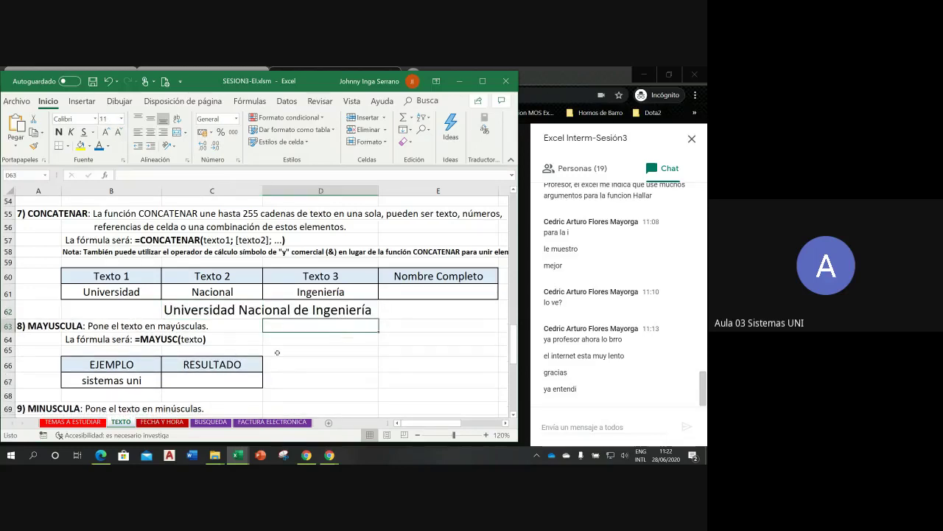
# Step: Color the sample text in C62 blue
pyautogui.click(230, 311)
pyautogui.click(272, 321)
pyautogui.click(214, 310)
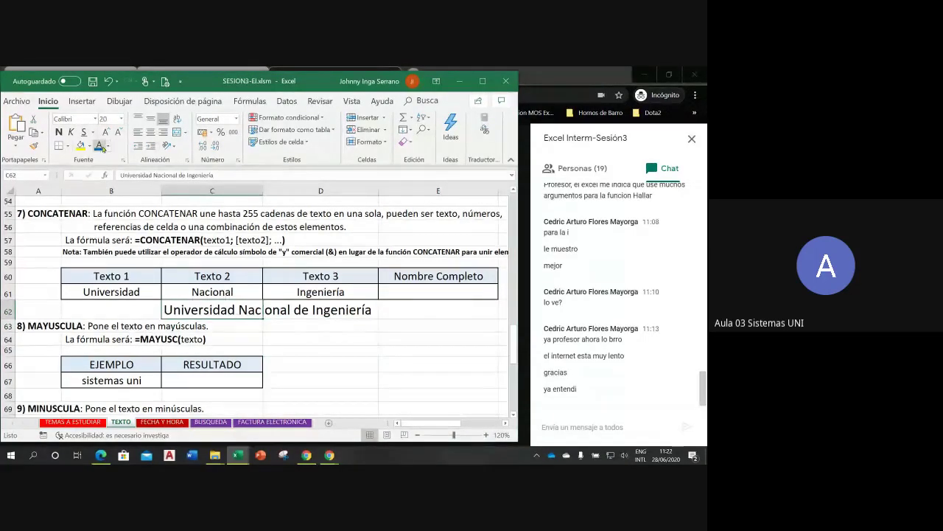
pyautogui.click(99, 144)
pyautogui.click(321, 338)
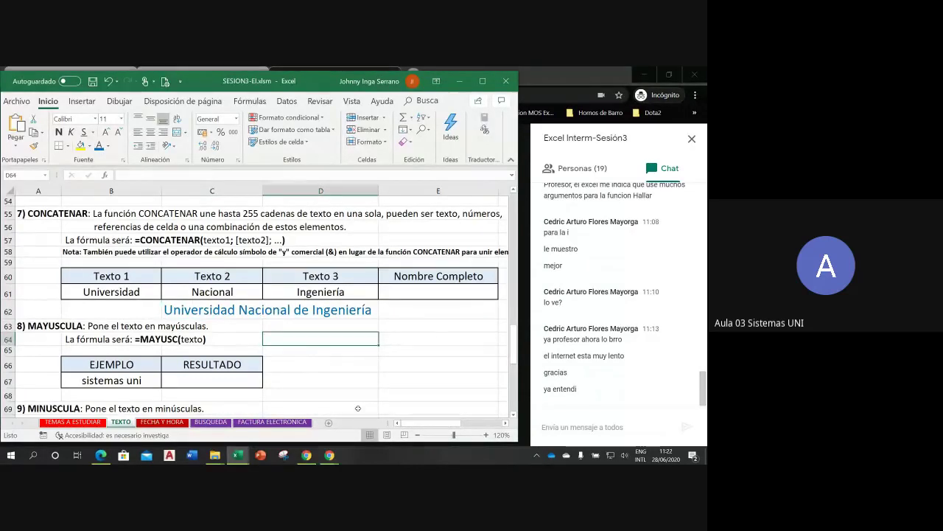
pyautogui.click(445, 294)
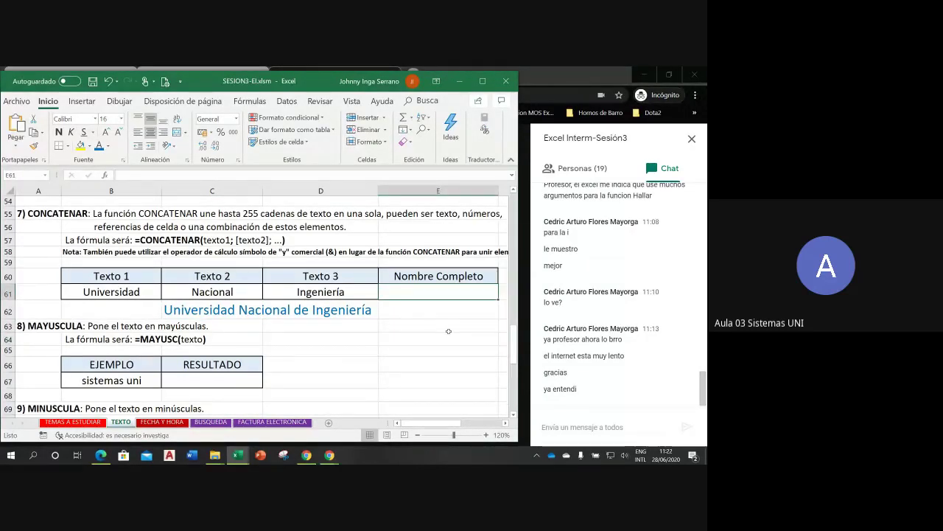
pyautogui.write('=cont')
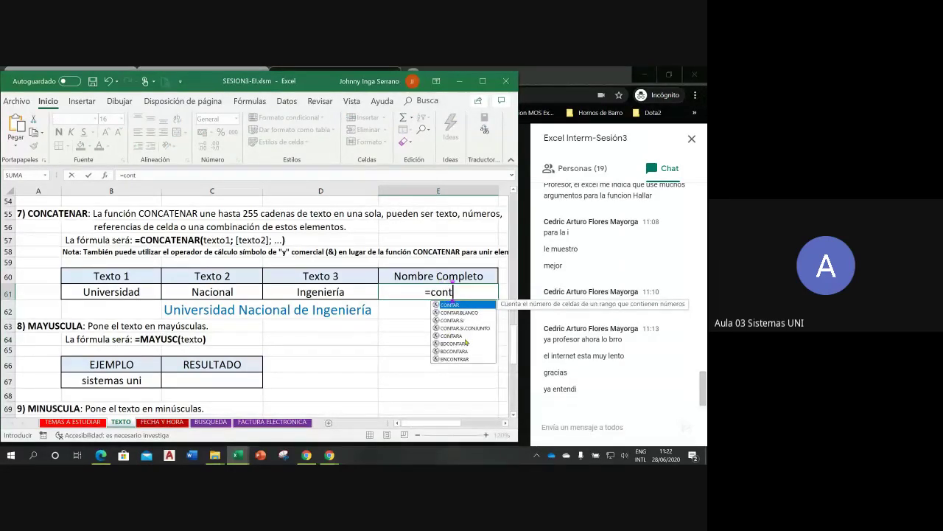
pyautogui.press('Escape')
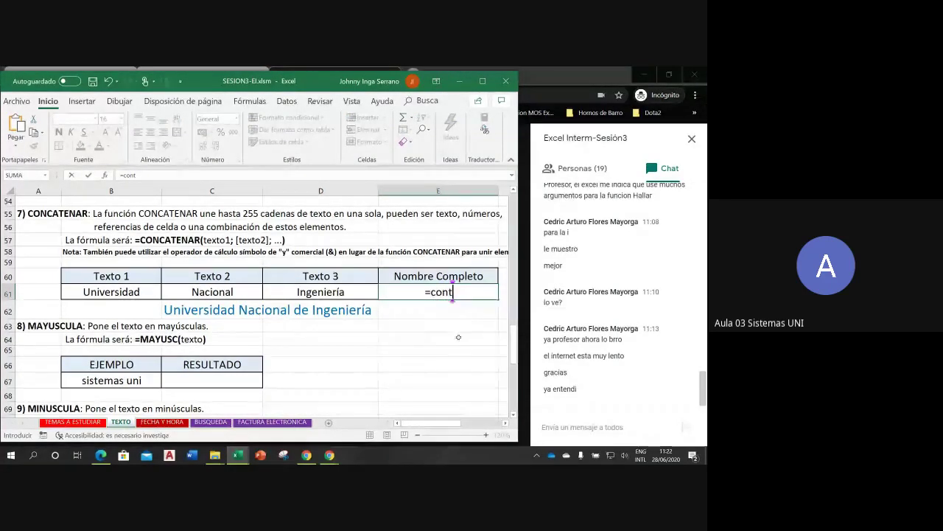
pyautogui.press('Escape')
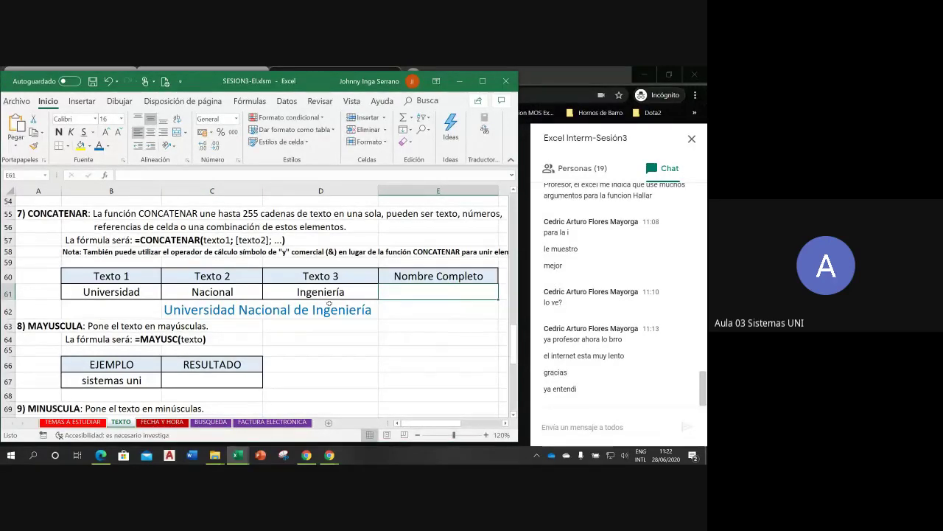
# Step: Start a CONCATENAR formula in E61 using the function arguments dialog, with B61 as Texto1
pyautogui.write('=con')
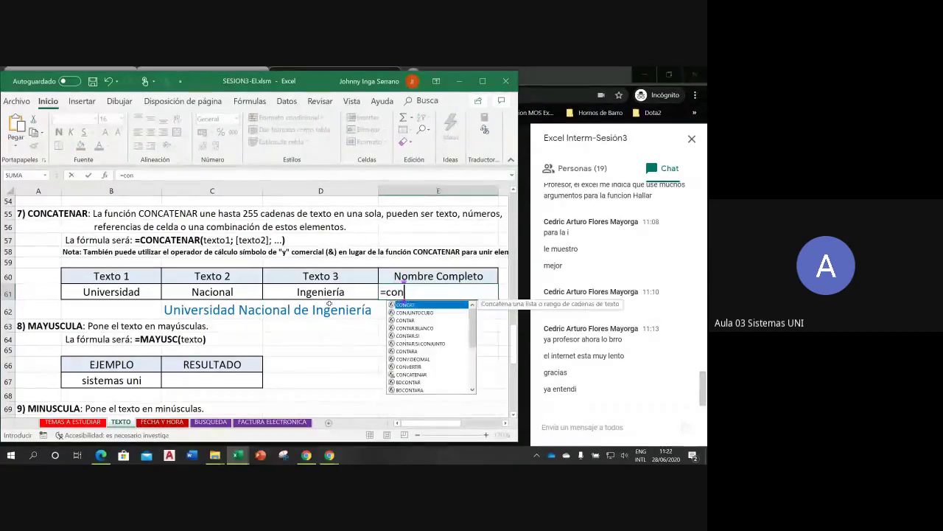
pyautogui.write('ca')
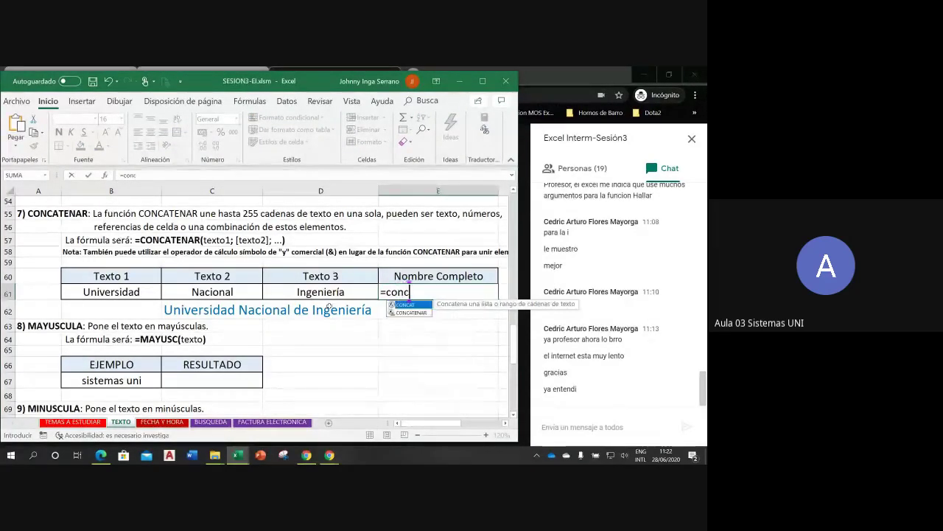
pyautogui.doubleClick(410, 313)
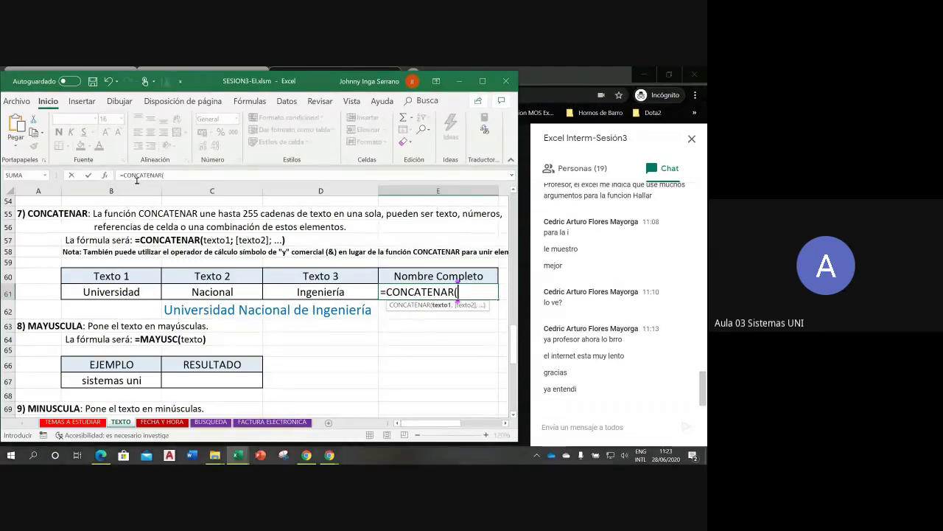
pyautogui.click(107, 177)
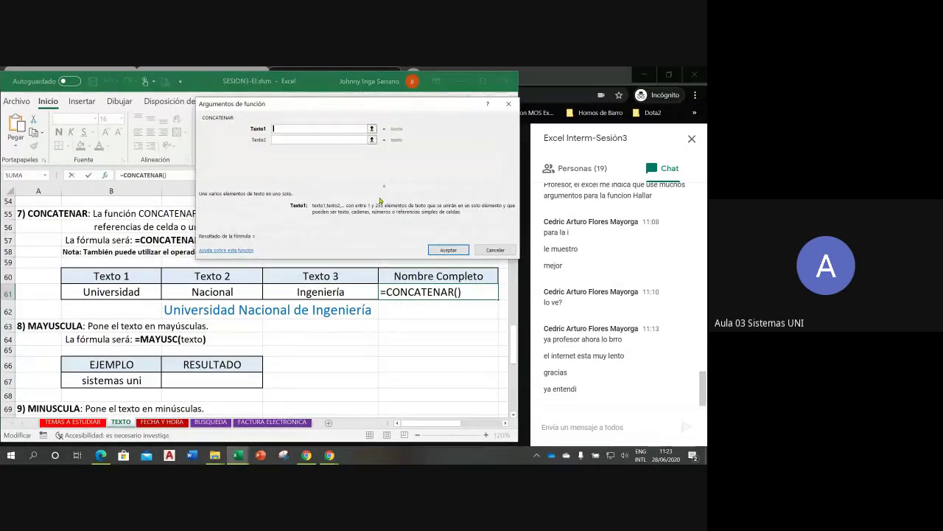
pyautogui.click(92, 292)
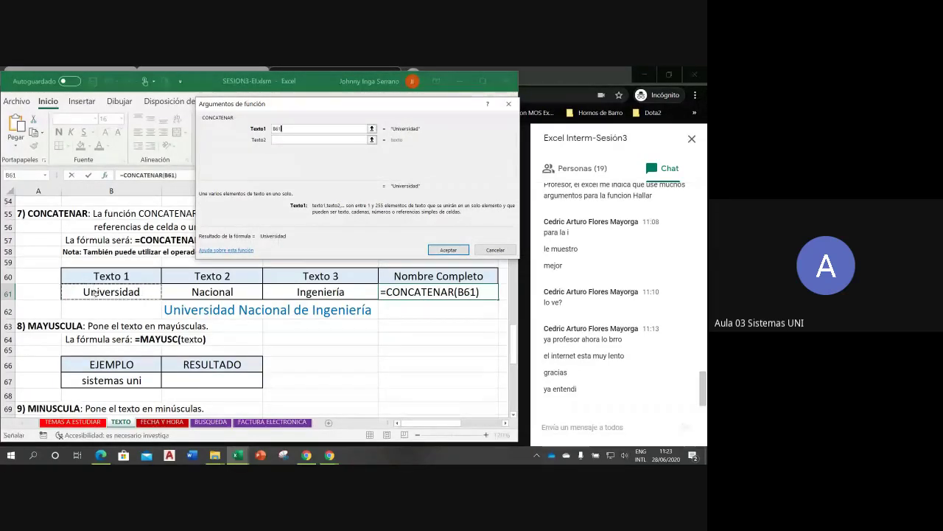
# Step: Set Texto2 of the CONCATENAR function to a quoted space " " and Texto3 to C61
pyautogui.click(282, 140)
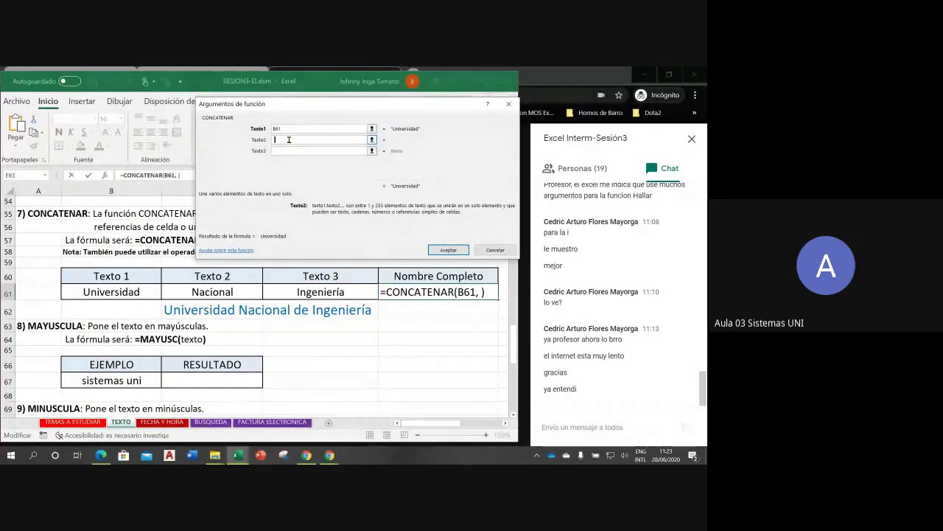
pyautogui.press('BackSpace')
pyautogui.write('" "')
pyautogui.press('Tab')
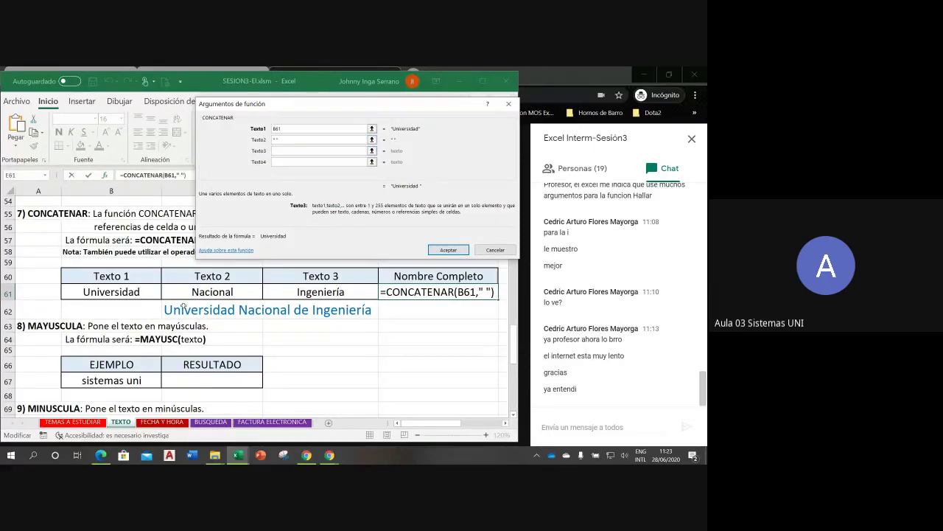
pyautogui.click(220, 293)
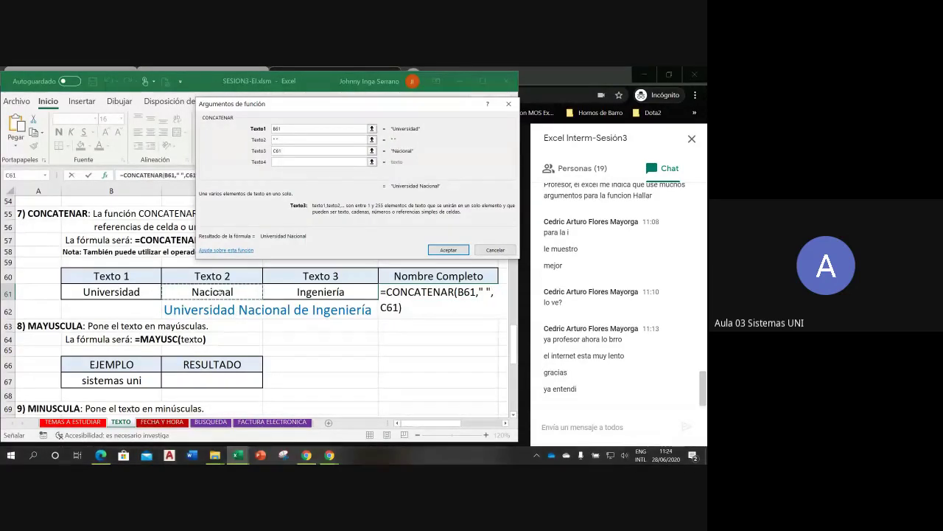
# Step: Complete the E61 formula with " de " as Texto4 and D61 as Texto5, and accept it
pyautogui.click(282, 163)
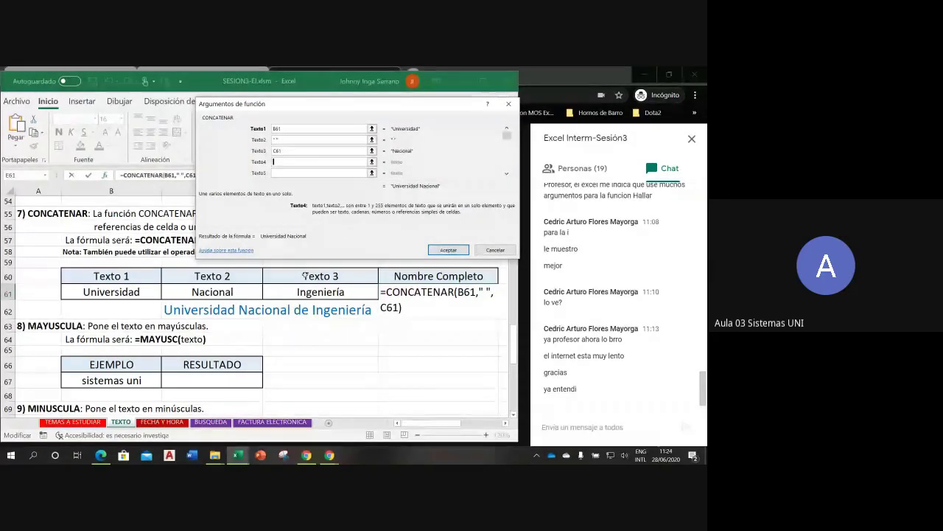
pyautogui.write('de')
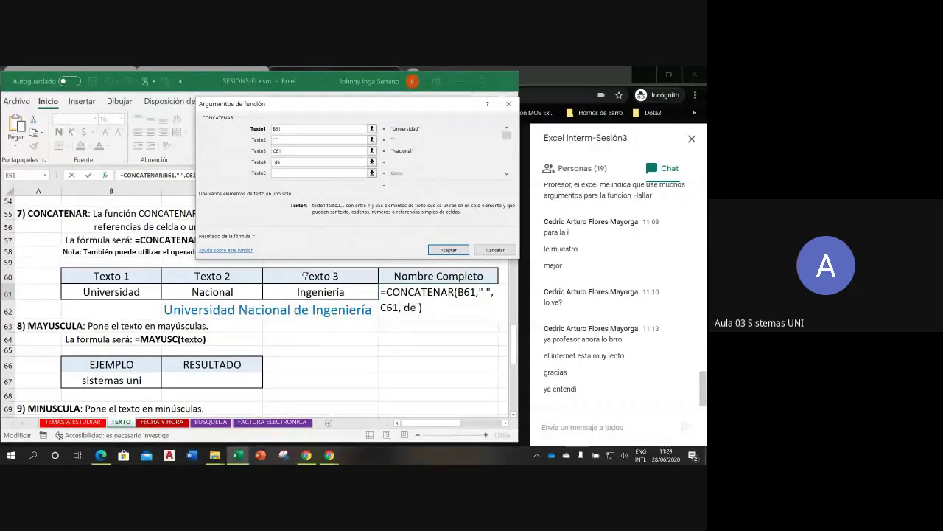
pyautogui.press('Tab')
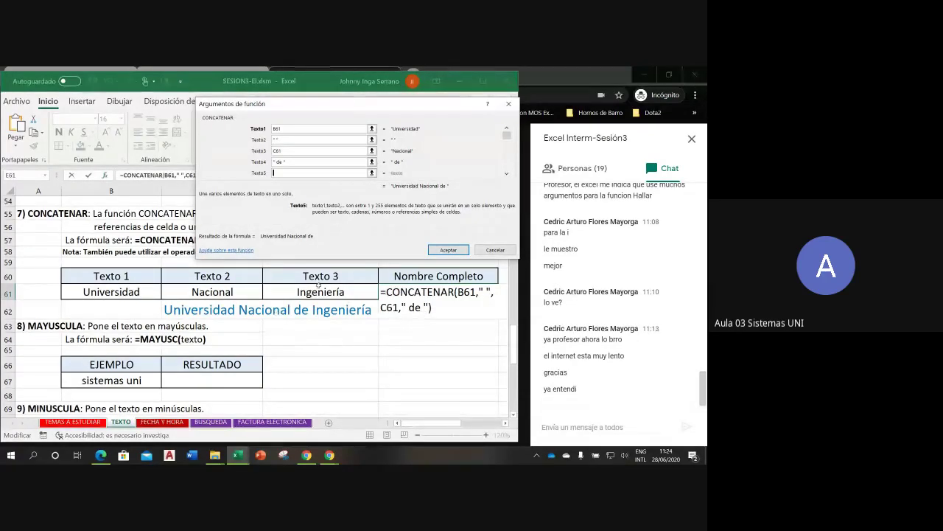
pyautogui.click(317, 292)
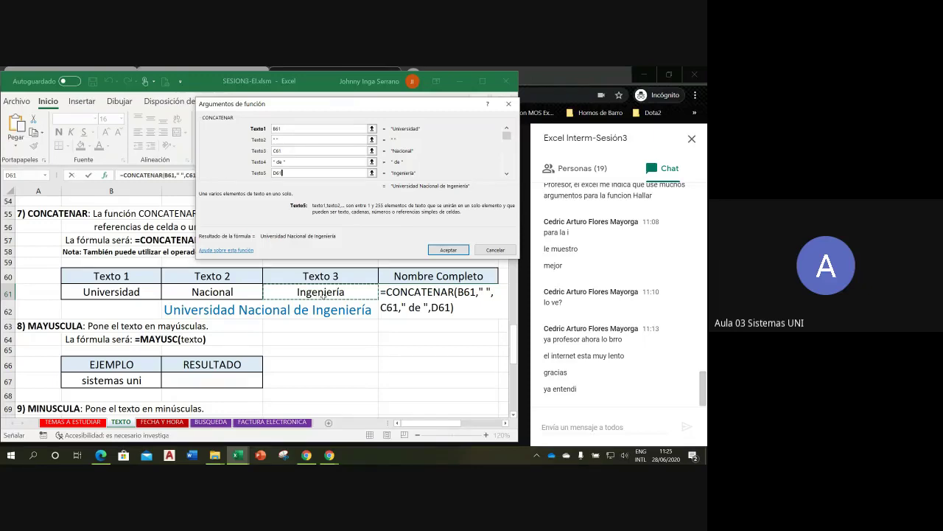
pyautogui.click(447, 249)
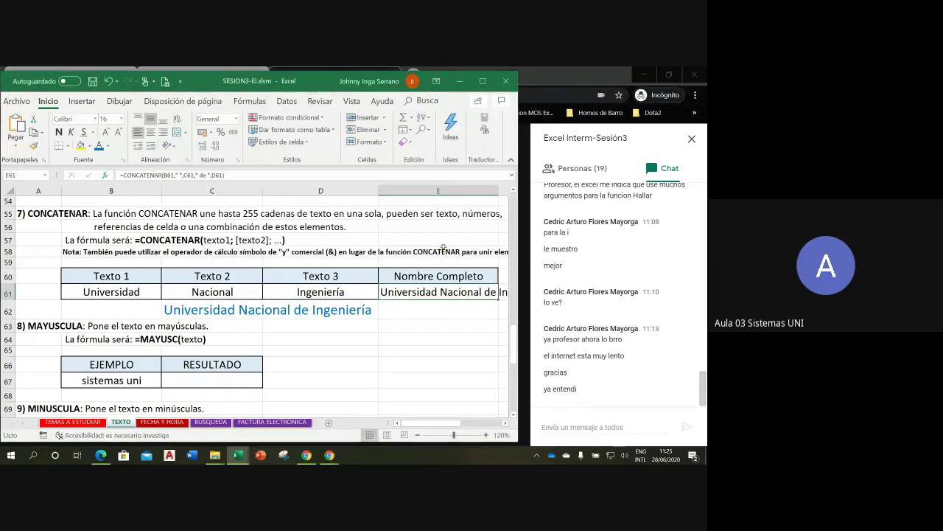
# Step: Review the full joined name in E61 and the arguments of its CONCATENAR formula
pyautogui.click(505, 425)
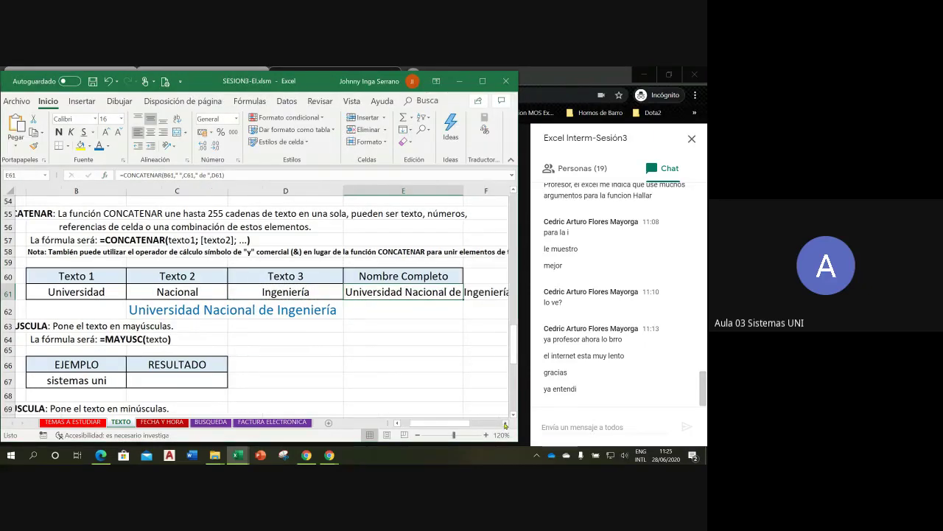
pyautogui.click(505, 425)
pyautogui.click(292, 338)
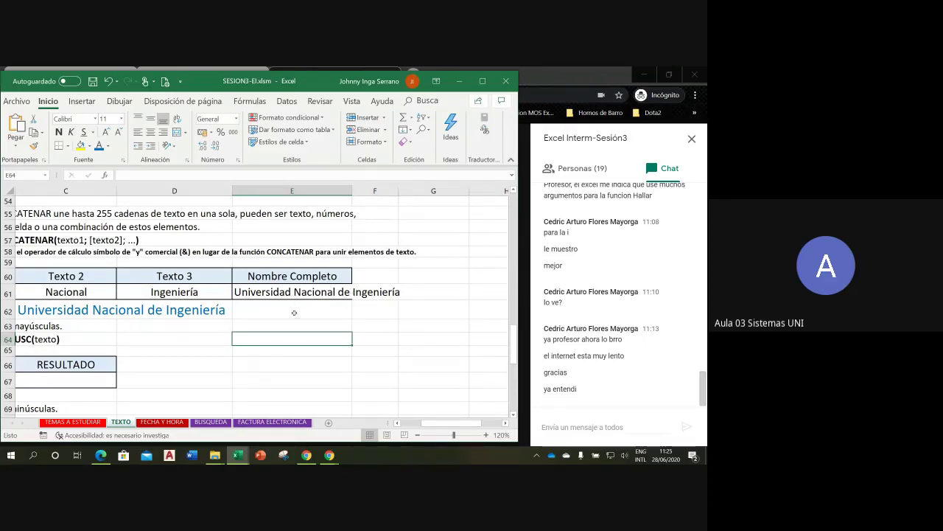
pyautogui.doubleClick(304, 290)
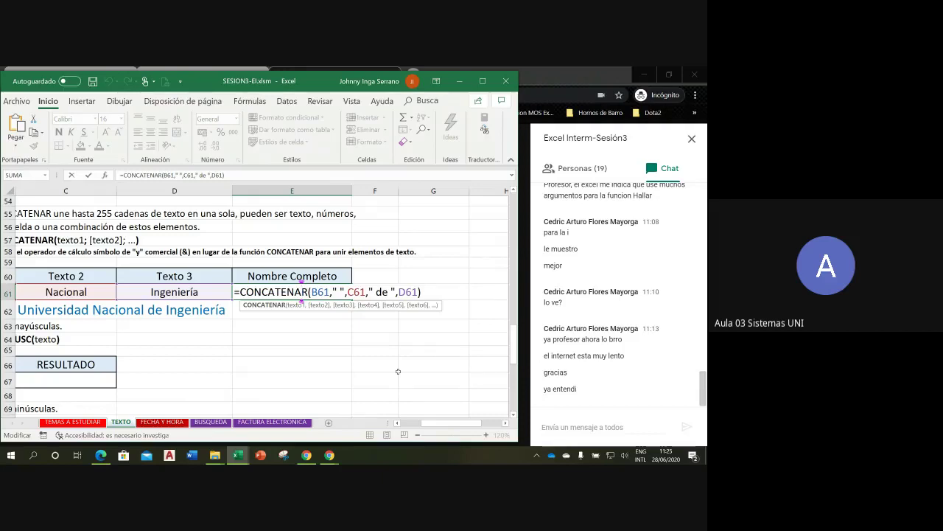
pyautogui.press('Return')
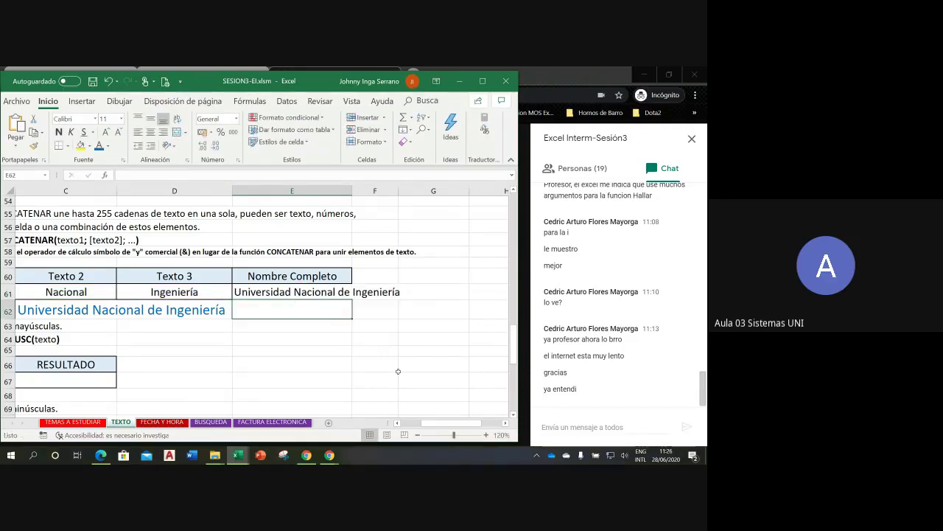
# Step: Copy the cell formatting of E61 to E62 below it
pyautogui.click(397, 423)
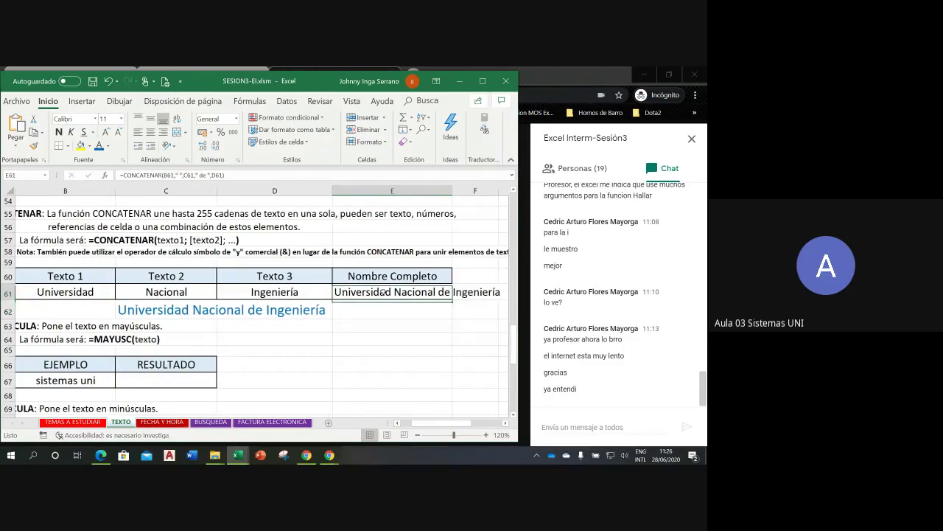
pyautogui.press('Up')
pyautogui.click(34, 146)
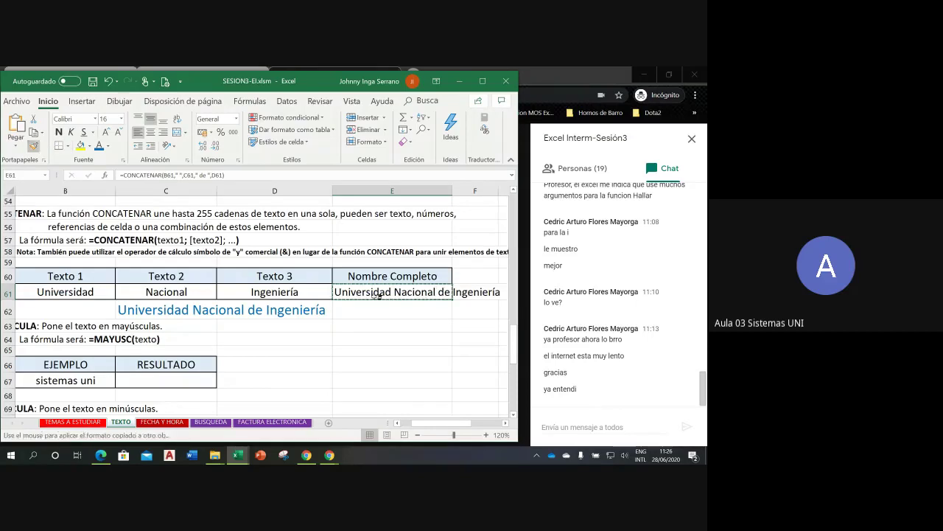
pyautogui.click(376, 308)
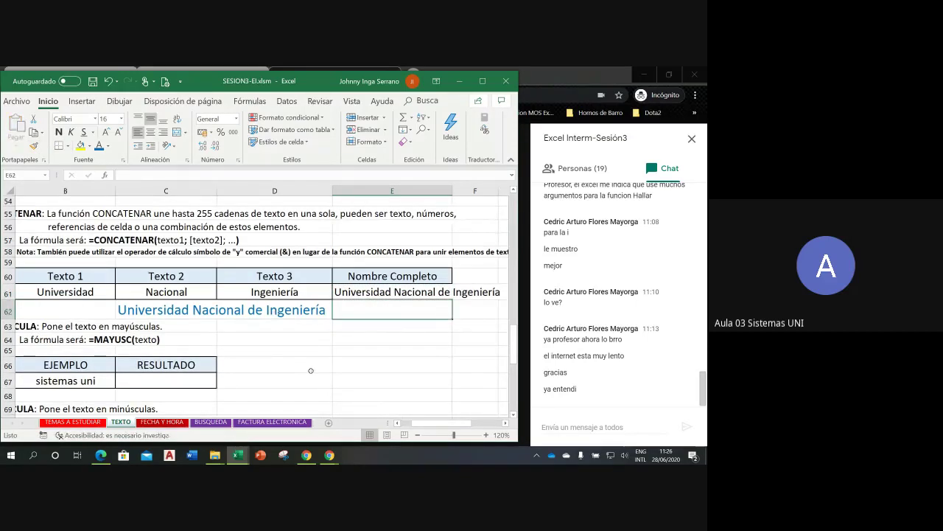
# Step: Join the three texts in E62 using the ampersand operator with the formula =B61&" "&C61&" de "&D61
pyautogui.write('=')
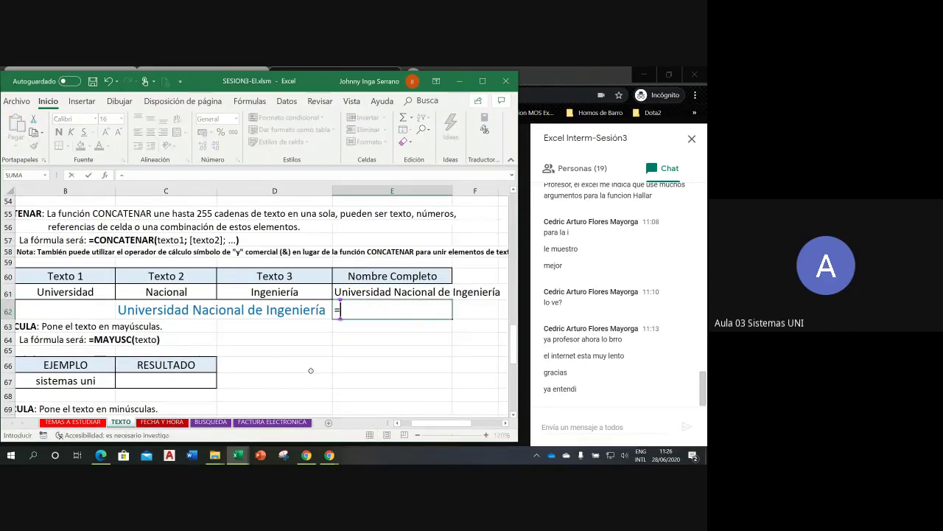
pyautogui.click(67, 293)
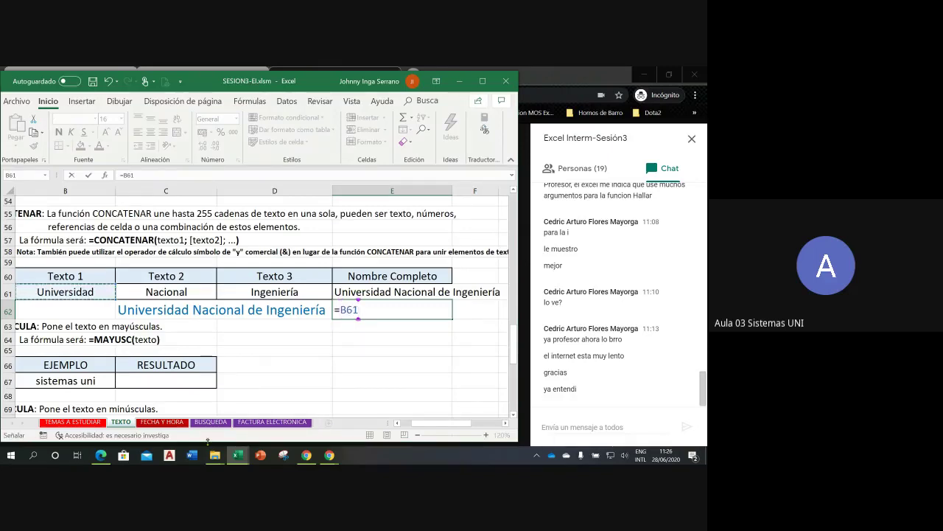
pyautogui.write('&')
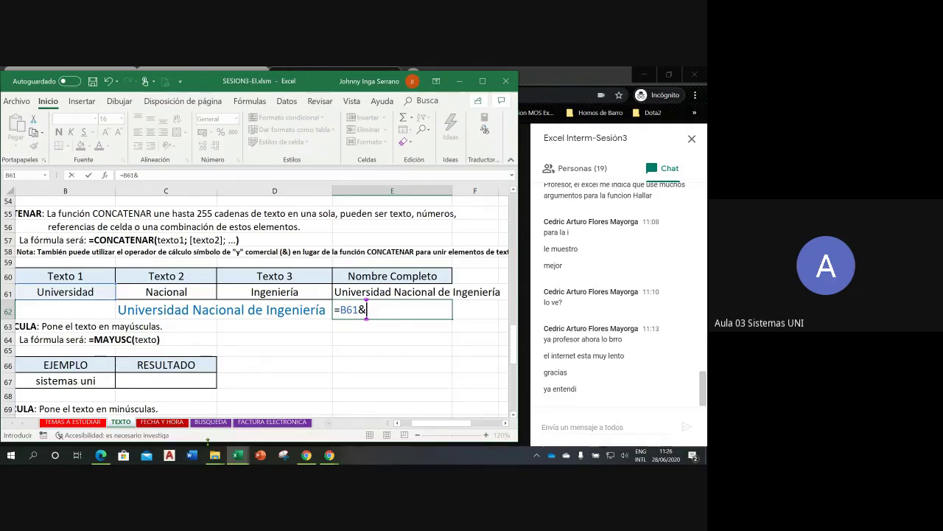
pyautogui.write('" "&')
pyautogui.click(167, 295)
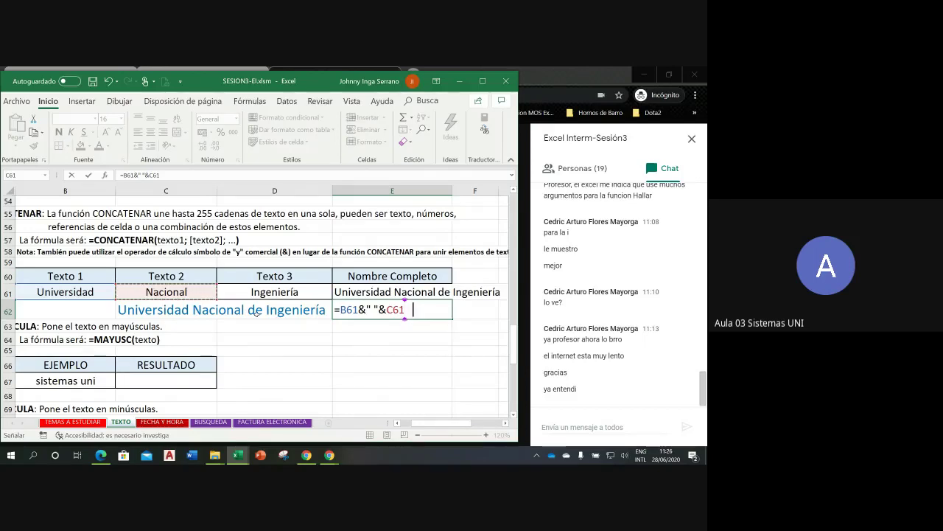
pyautogui.write('&')
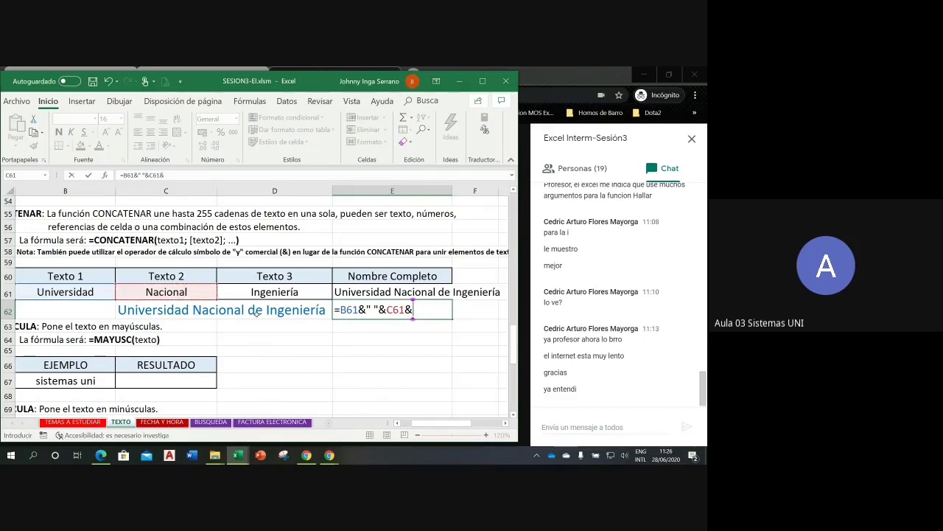
pyautogui.write('" de "')
pyautogui.write('&')
pyautogui.click(275, 291)
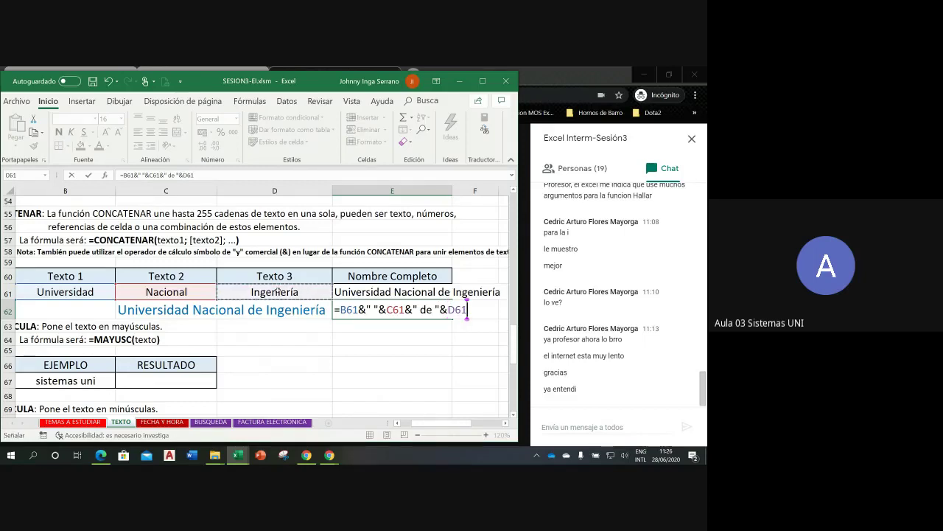
pyautogui.press('Return')
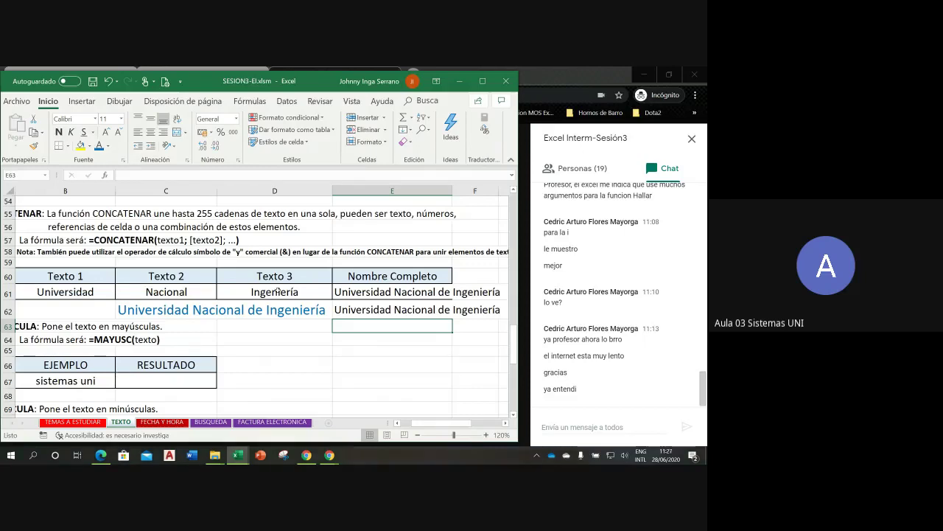
# Step: Remove the equals sign from the ampersand formula in E62 to leave its expression as plain text
pyautogui.doubleClick(394, 313)
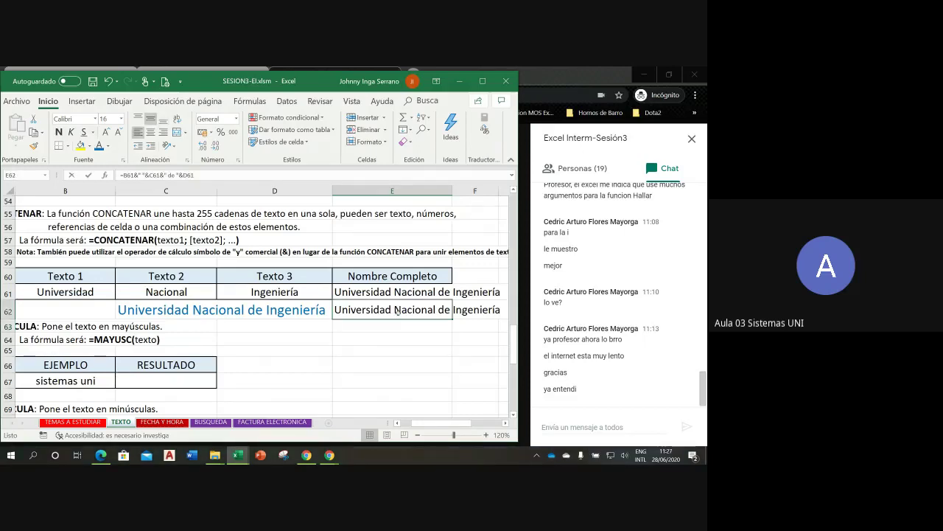
pyautogui.click(474, 311)
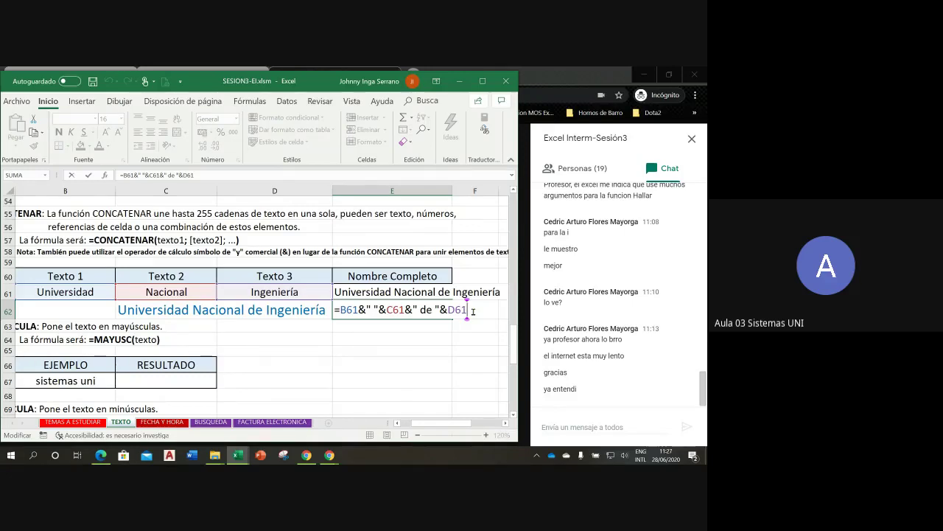
pyautogui.click(340, 309)
pyautogui.press('BackSpace')
pyautogui.press('Return')
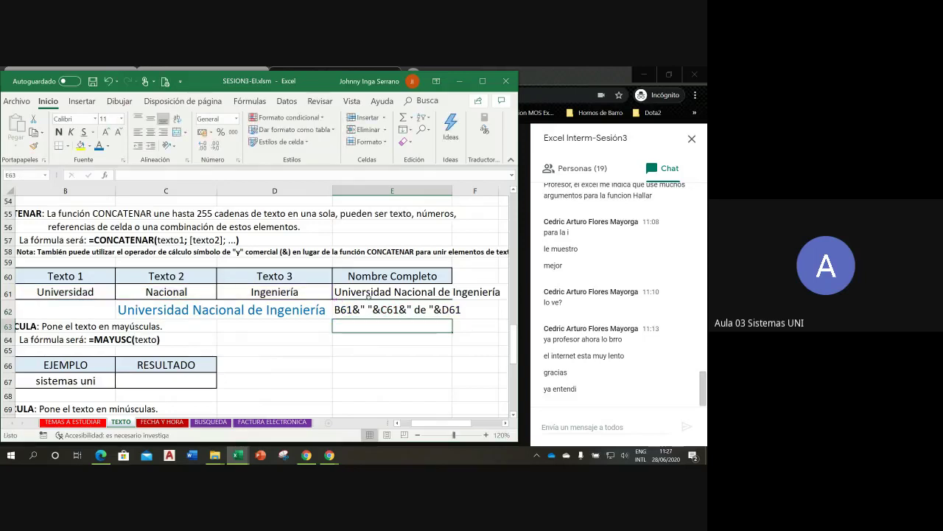
# Step: Convert the CONCATENAR formula in E61 to plain text by deleting its leading equals sign
pyautogui.doubleClick(359, 293)
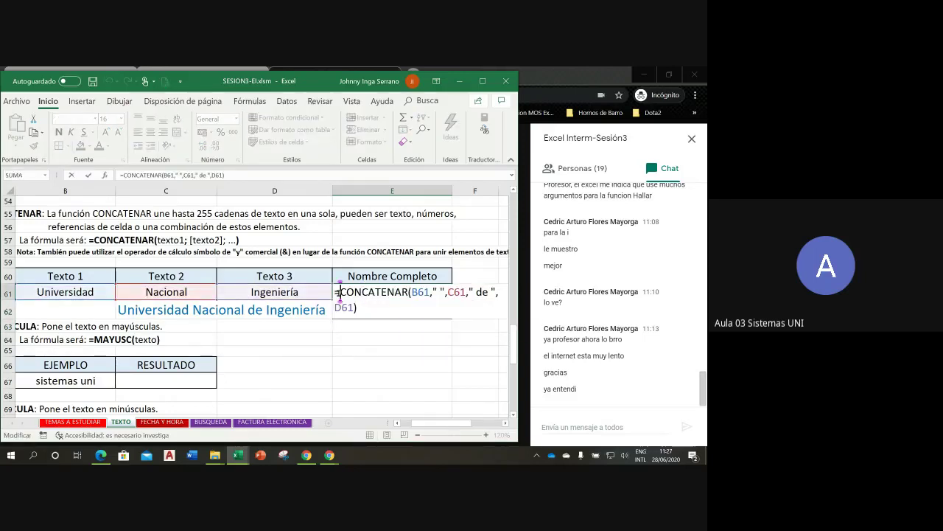
pyautogui.press('BackSpace')
pyautogui.press('Return')
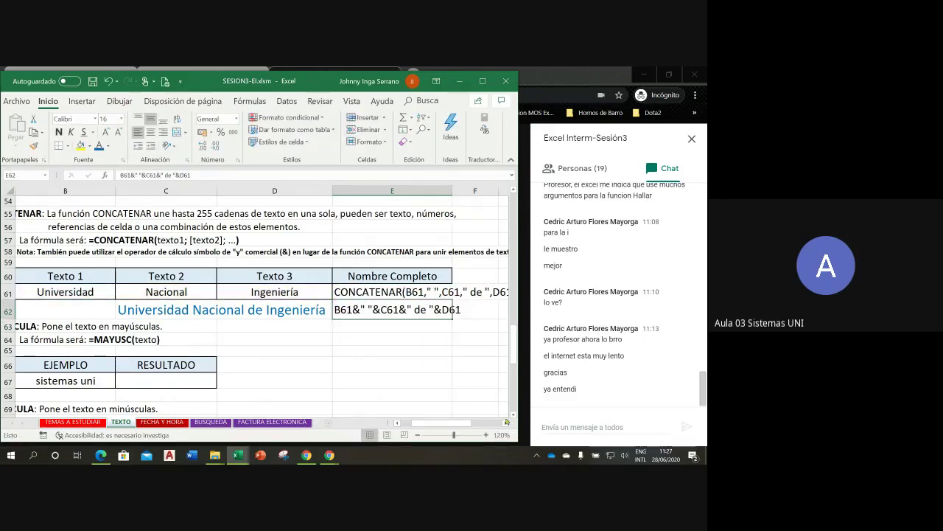
pyautogui.click(505, 424)
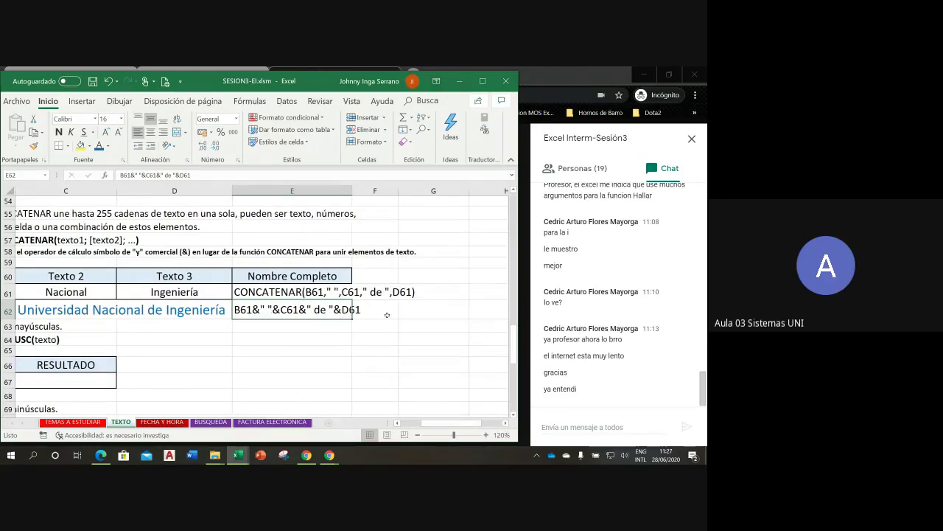
pyautogui.click(349, 343)
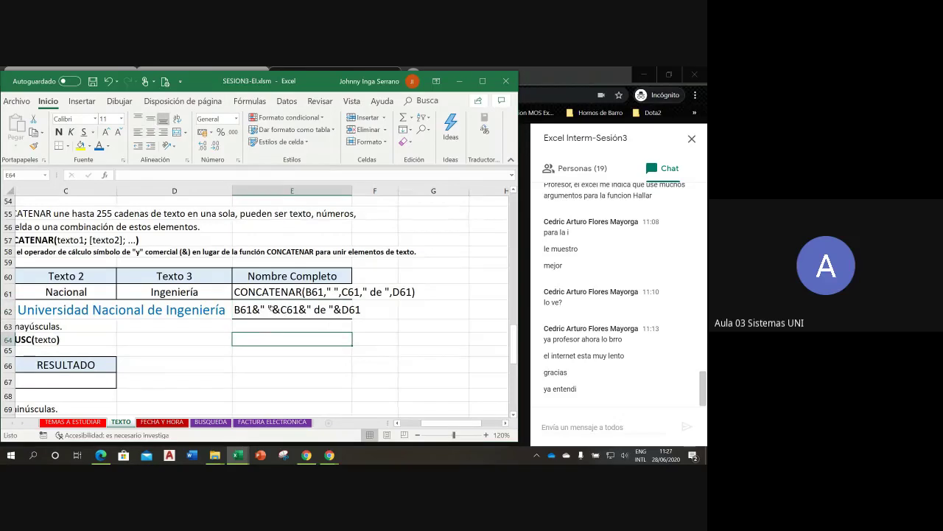
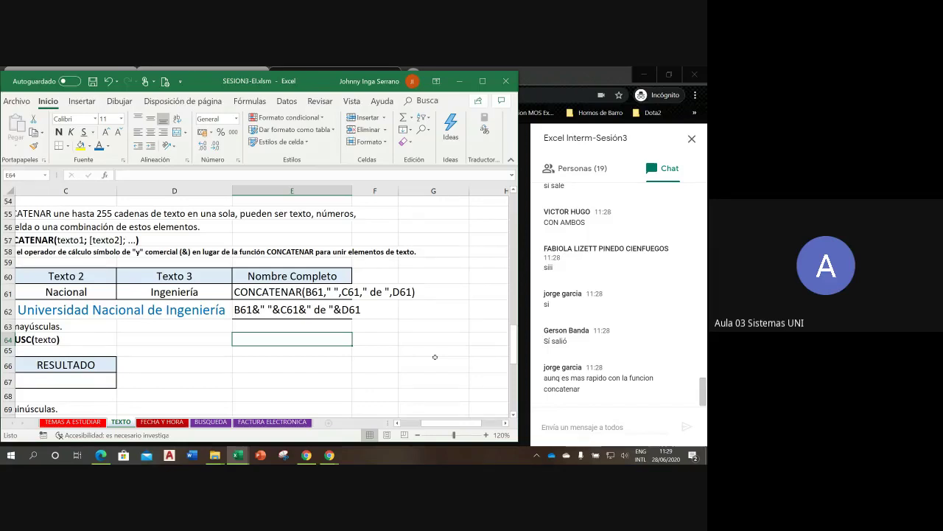
# Step: Convert the MAYUSCULA example text to uppercase in C67 with the formula =MAYUSC(B67)
pyautogui.click(397, 426)
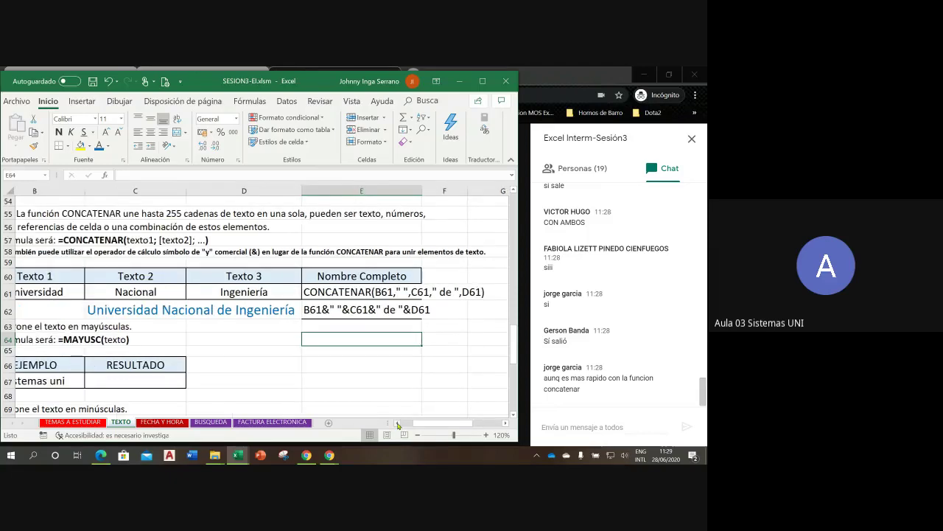
pyautogui.click(397, 425)
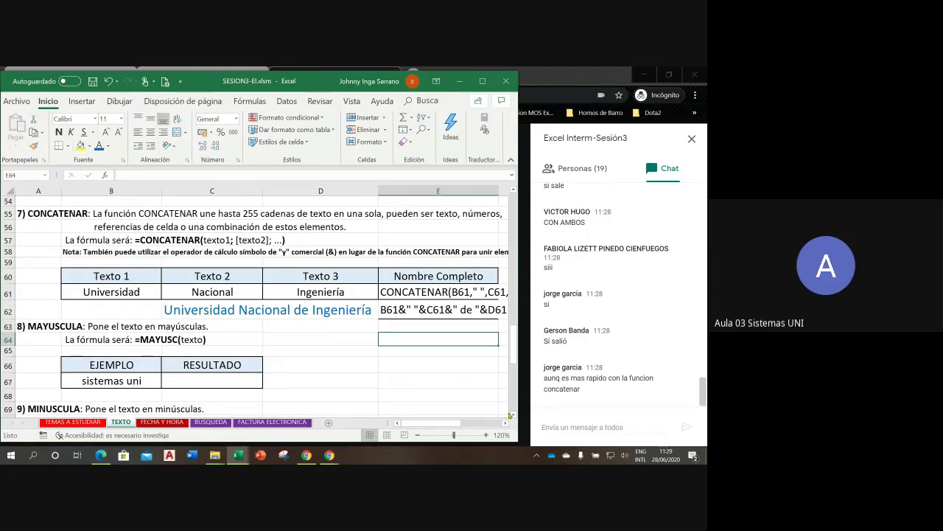
pyautogui.scroll(-3, 511, 416)
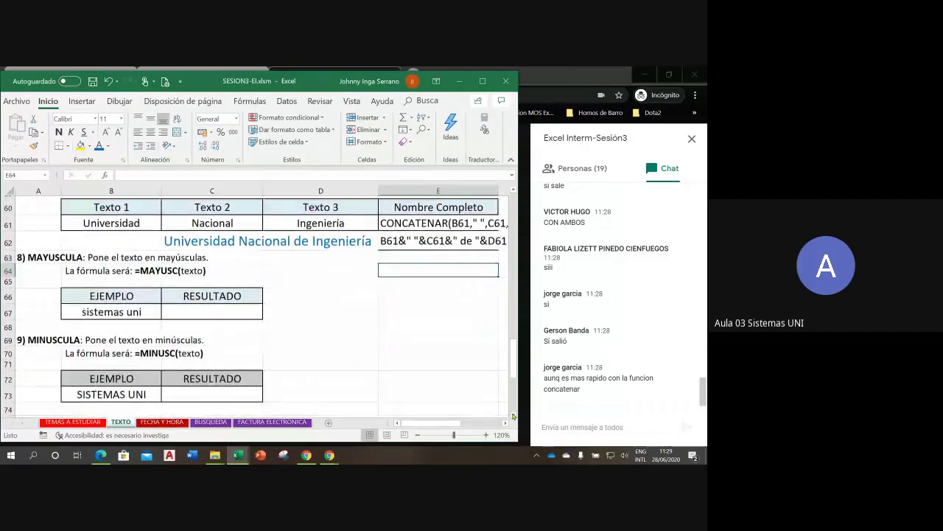
pyautogui.click(512, 415)
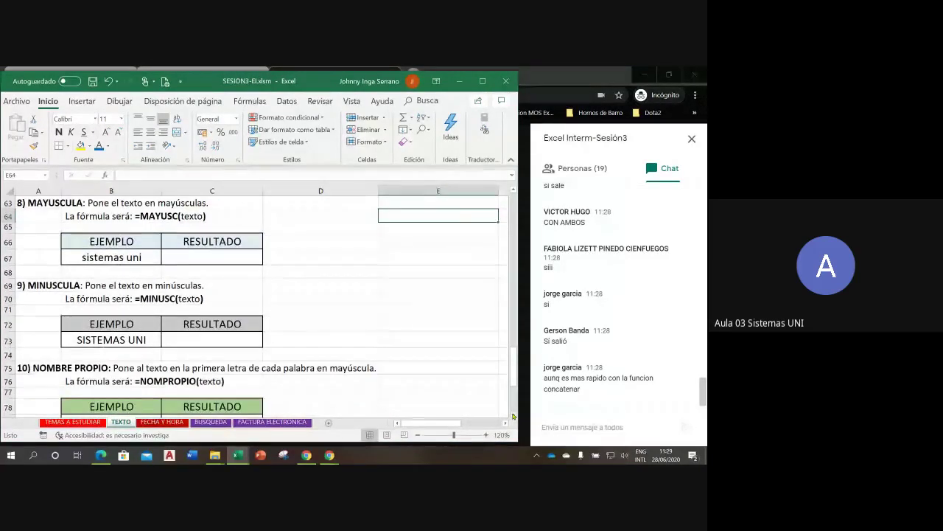
pyautogui.click(417, 436)
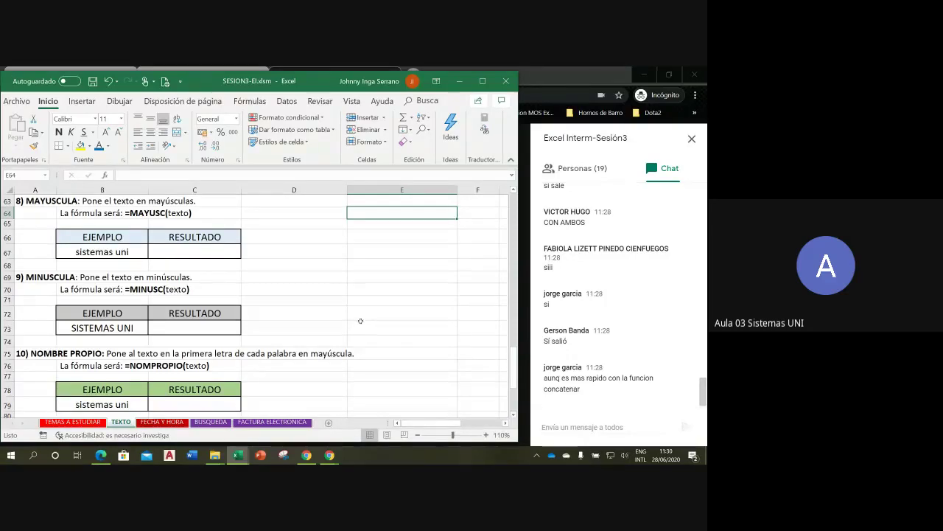
pyautogui.click(208, 254)
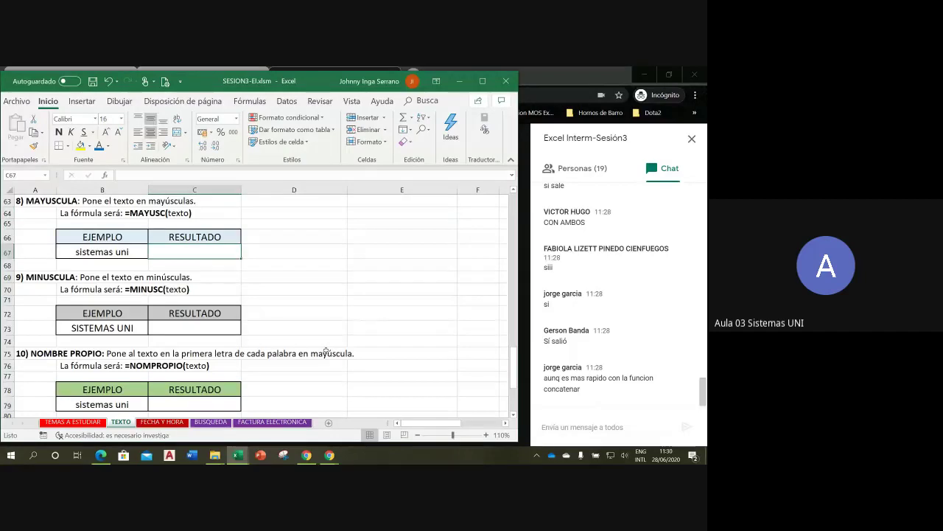
pyautogui.write('=')
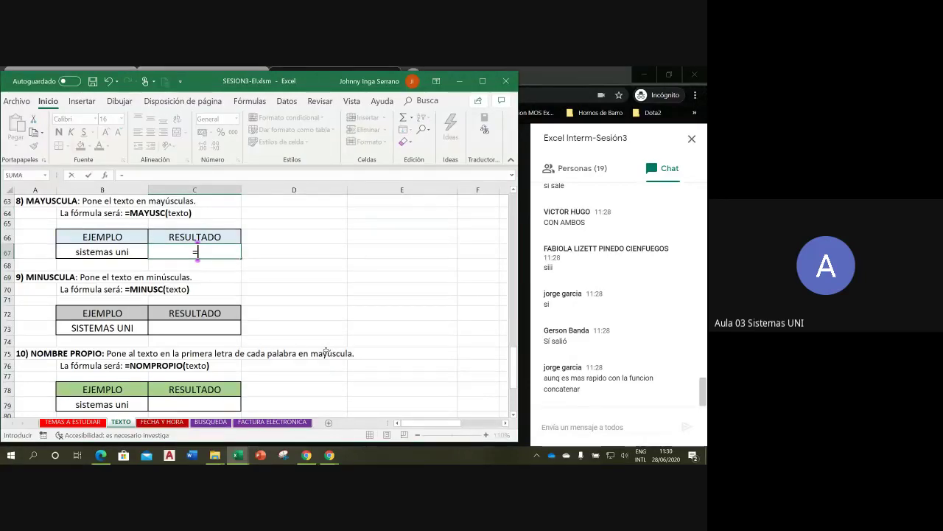
pyautogui.write('mayu')
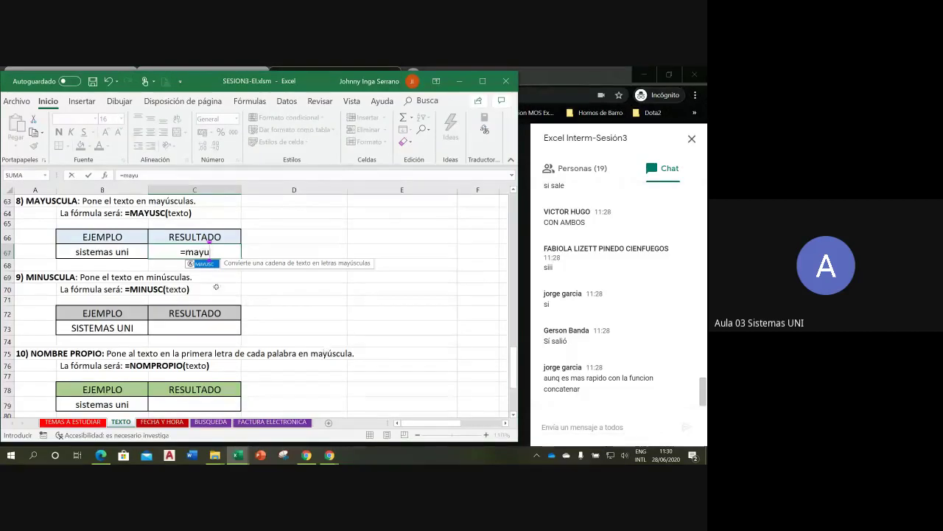
pyautogui.doubleClick(203, 264)
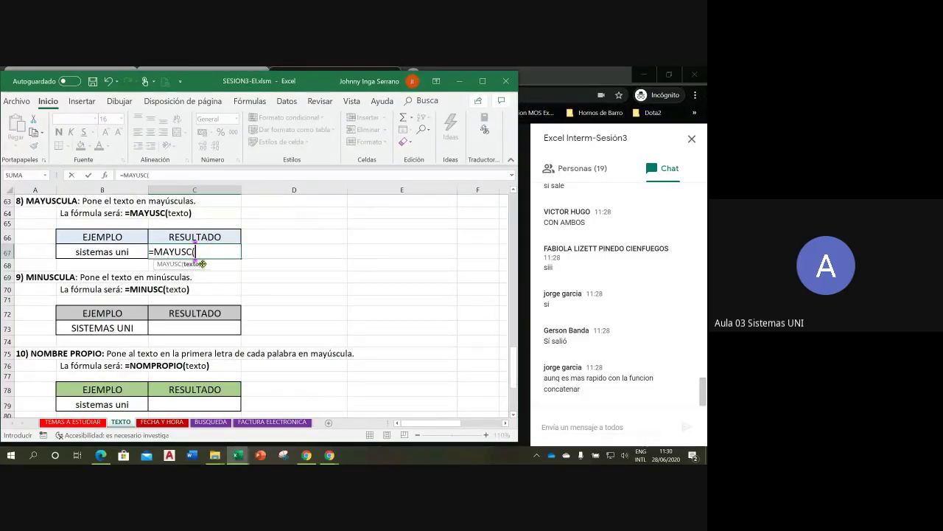
pyautogui.click(88, 251)
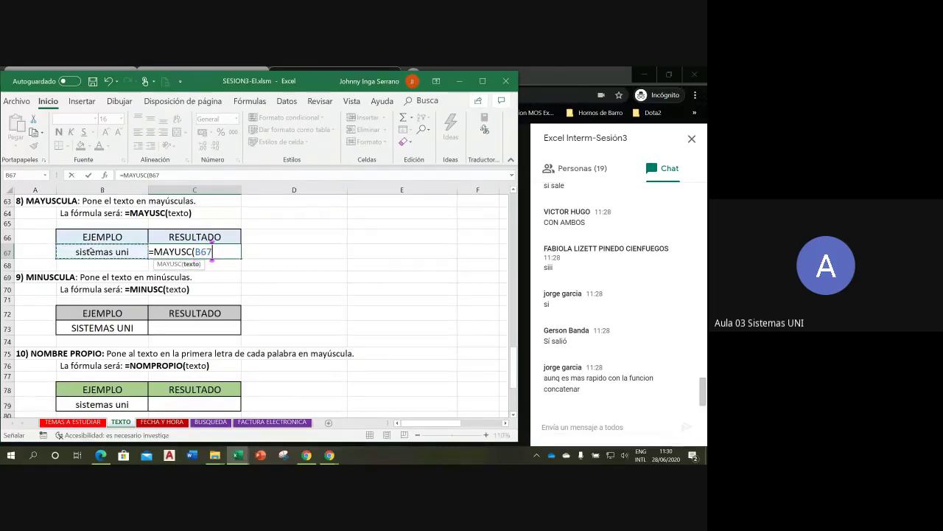
pyautogui.write(')')
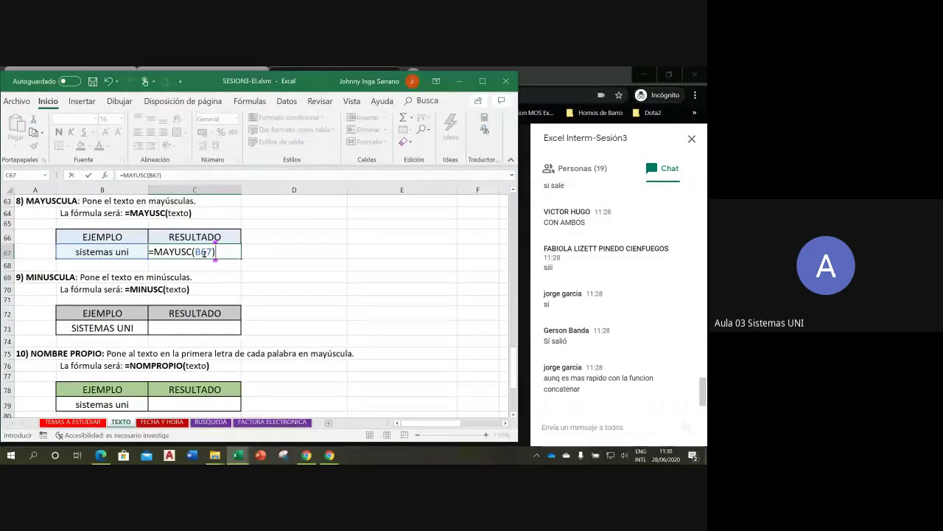
pyautogui.press('Return')
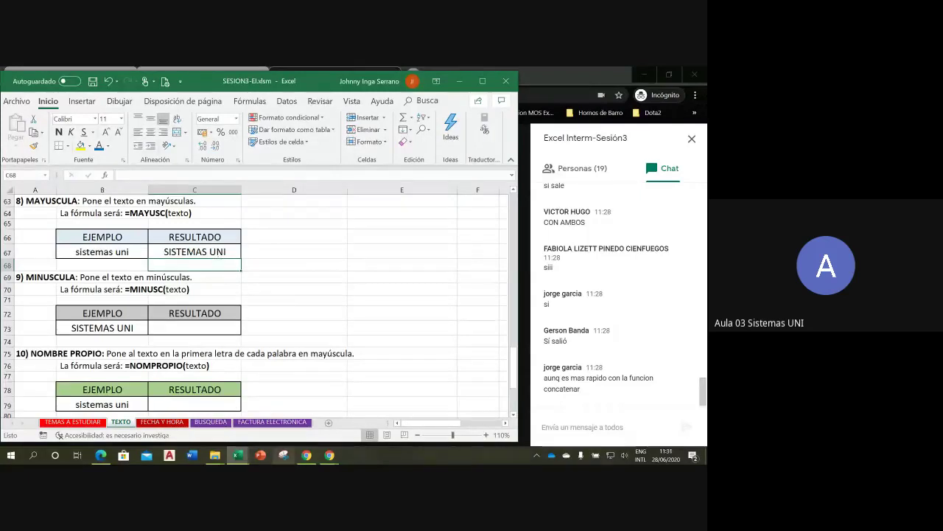
# Step: Convert the MINUSCULA example text to lowercase in C73 with the formula =MINUSC(B73)
pyautogui.doubleClick(206, 330)
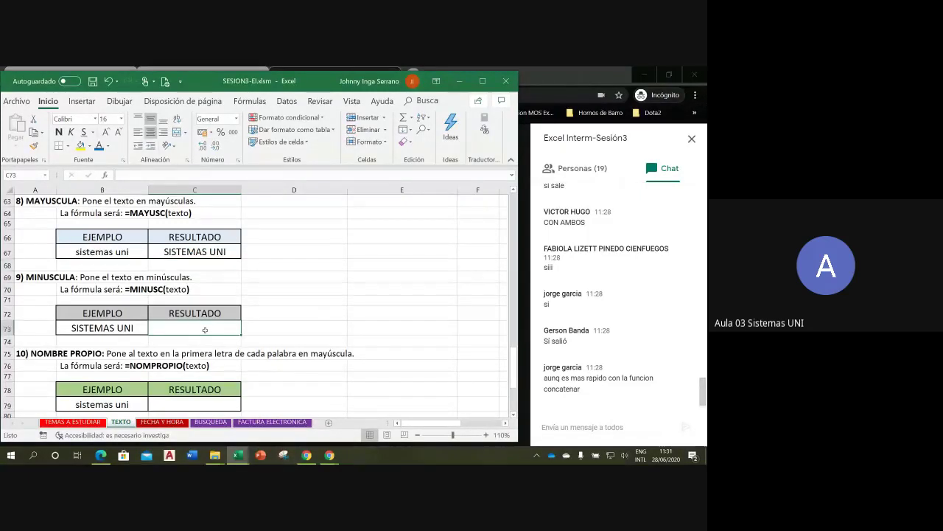
pyautogui.write('=min')
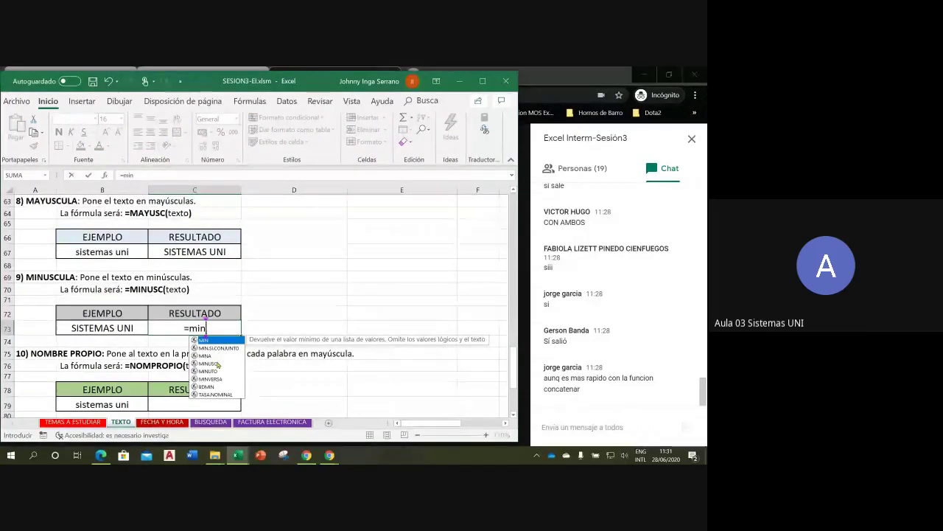
pyautogui.doubleClick(212, 363)
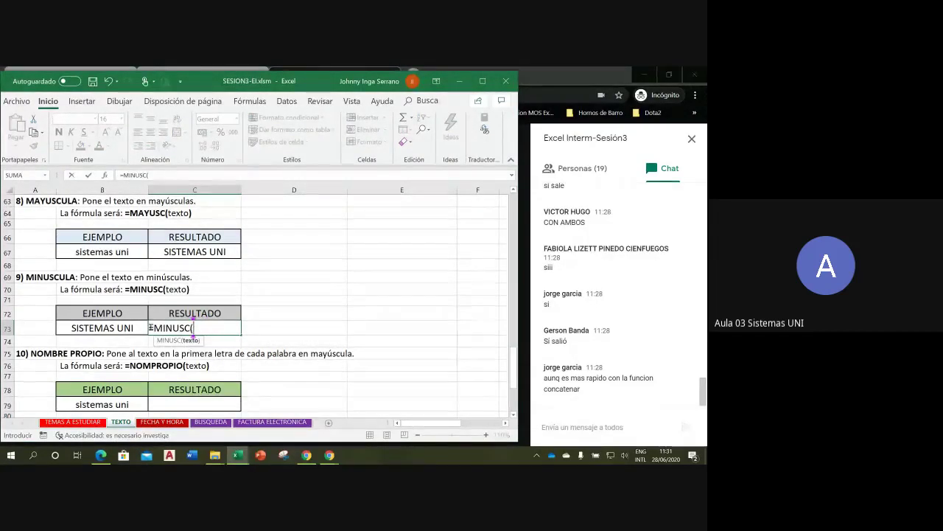
pyautogui.click(109, 328)
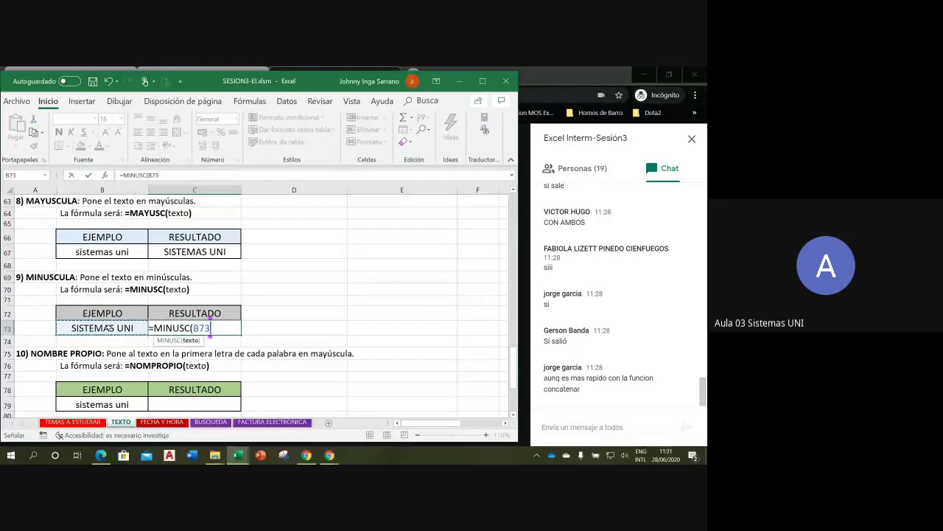
pyautogui.write(')')
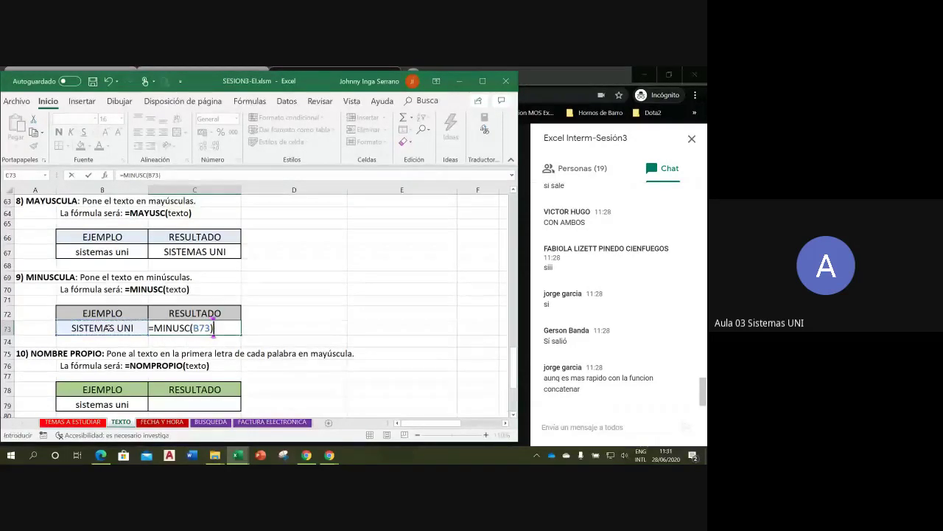
pyautogui.press('Return')
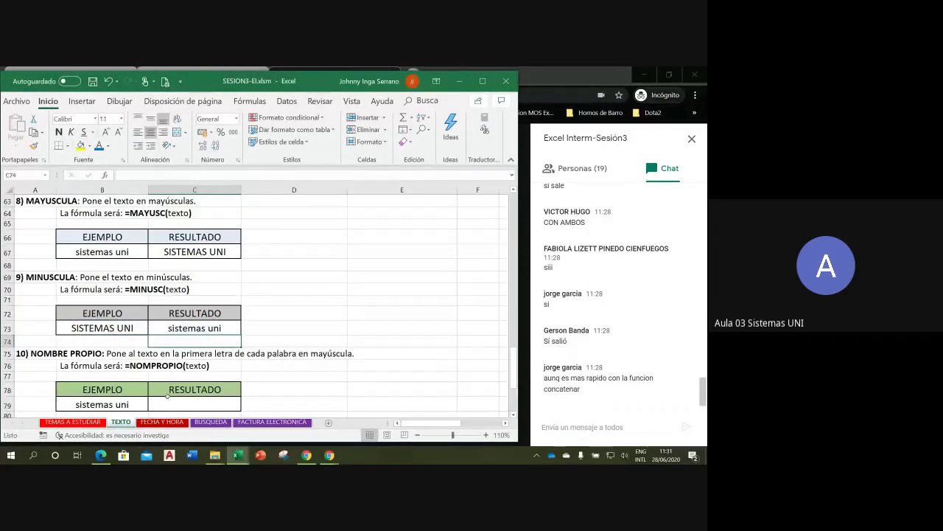
# Step: Convert the NOMBRE PROPIO example text to proper case in C79 with the formula =NOMPROPIO(B79)
pyautogui.click(174, 402)
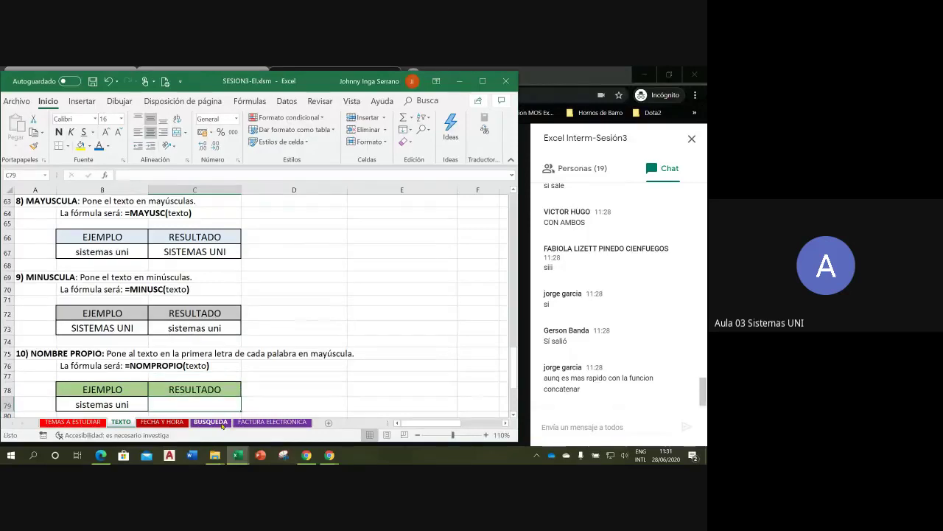
pyautogui.write('=')
pyautogui.write('nom')
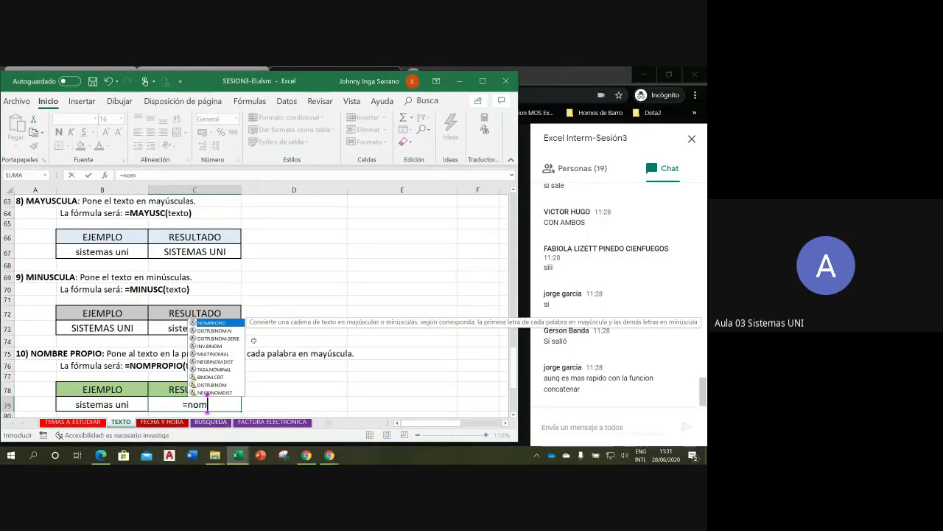
pyautogui.doubleClick(225, 324)
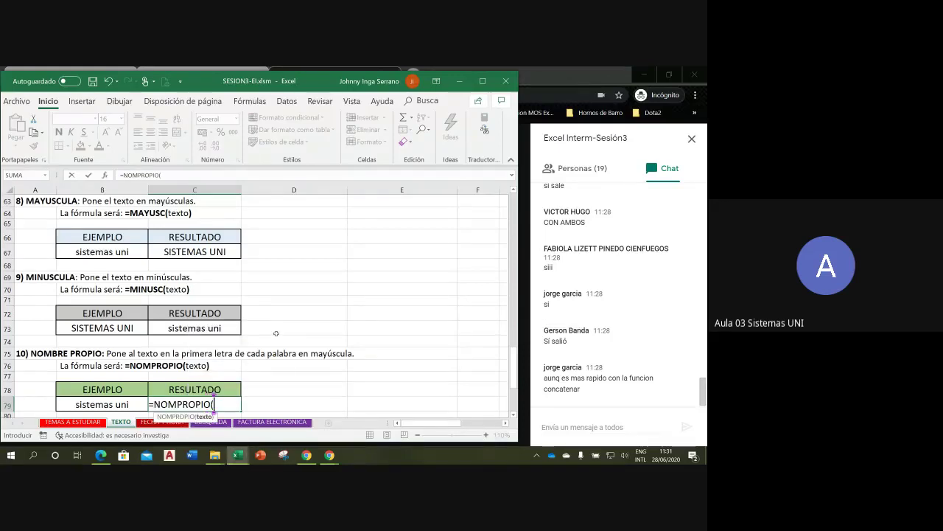
pyautogui.click(118, 404)
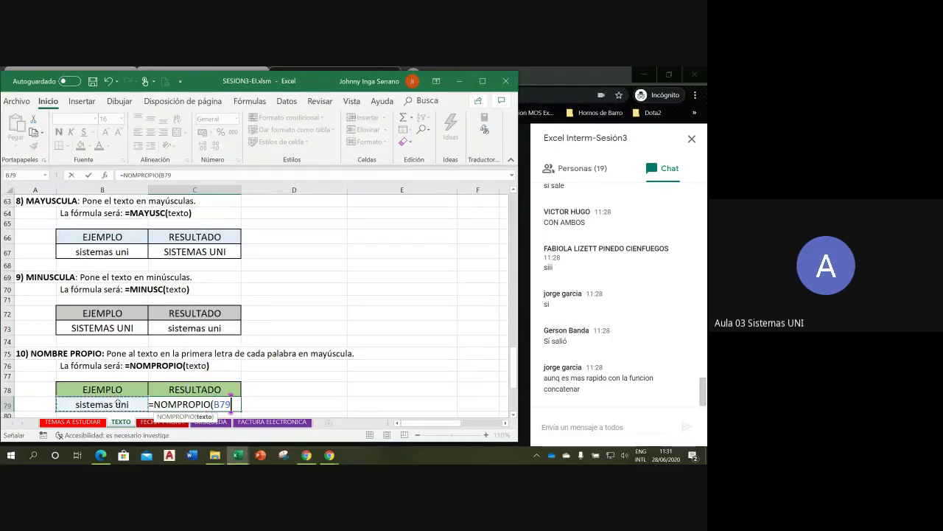
pyautogui.click(513, 416)
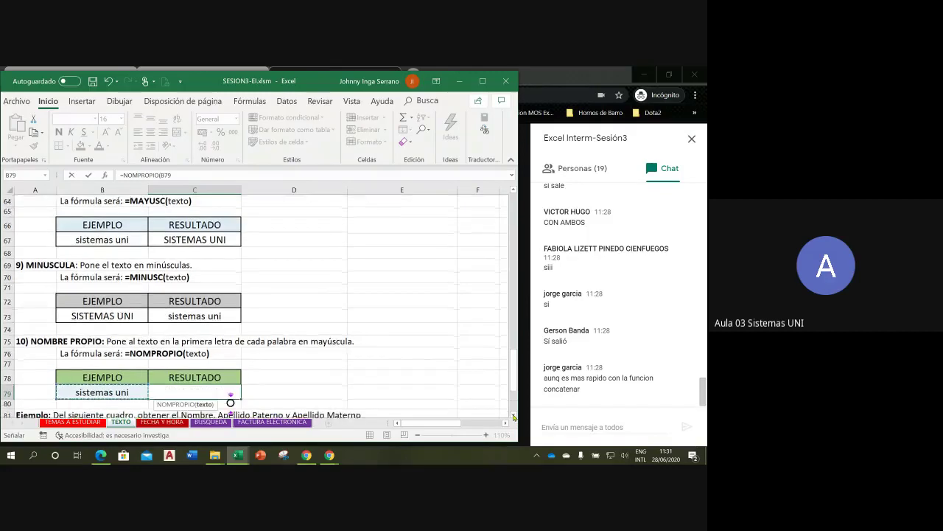
pyautogui.click(513, 416)
pyautogui.write(')')
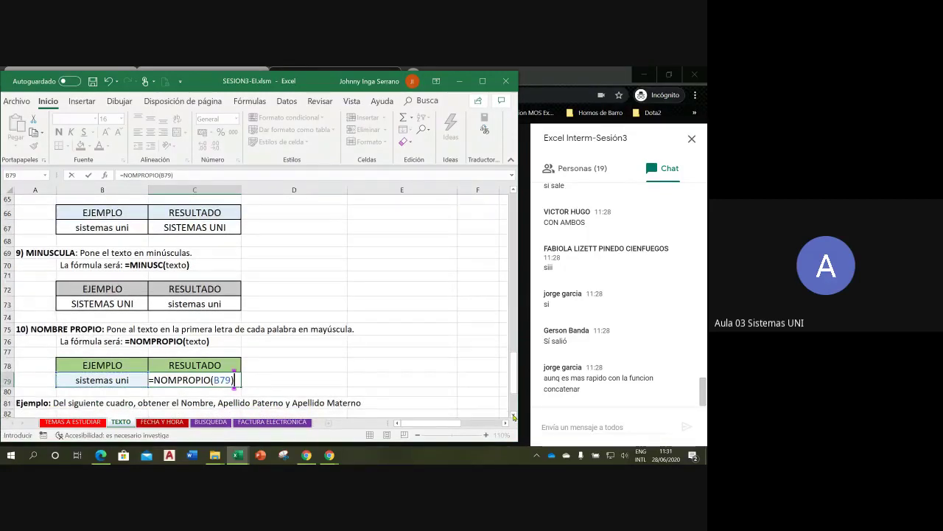
pyautogui.press('Return')
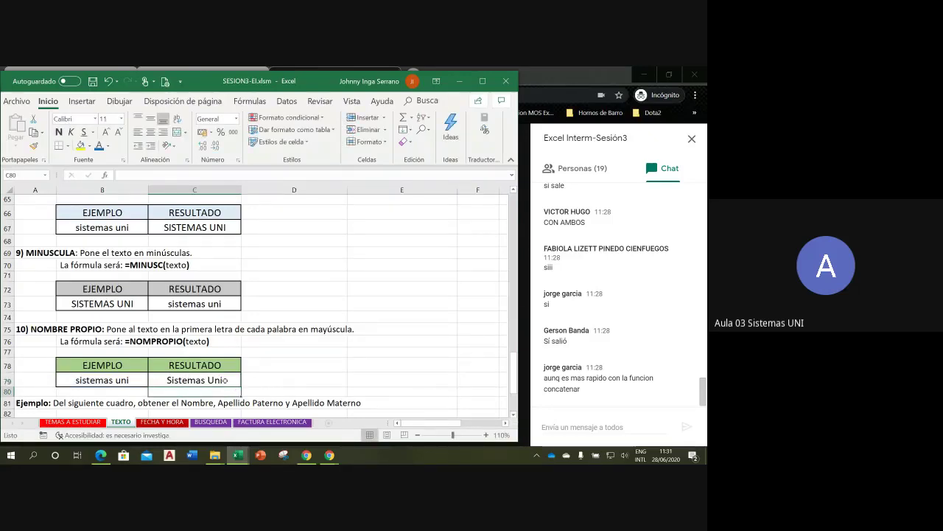
pyautogui.click(513, 191)
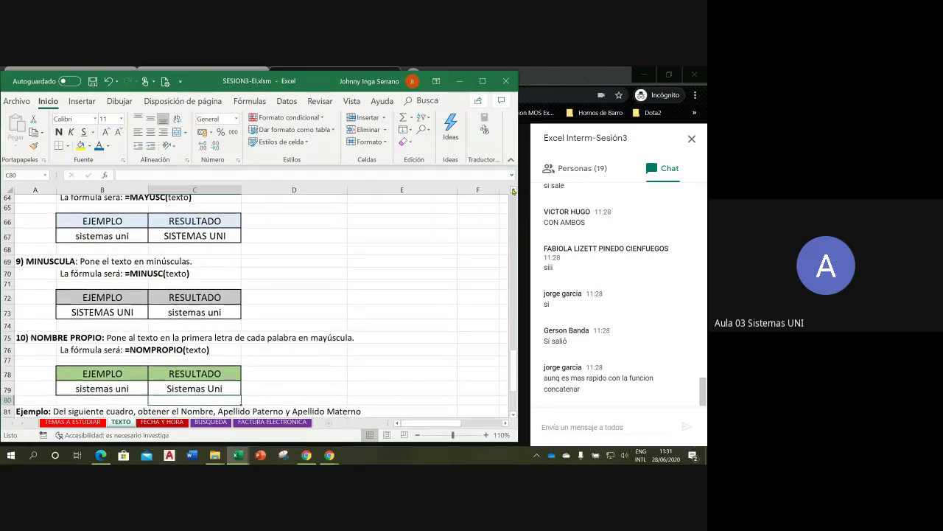
pyautogui.click(514, 192)
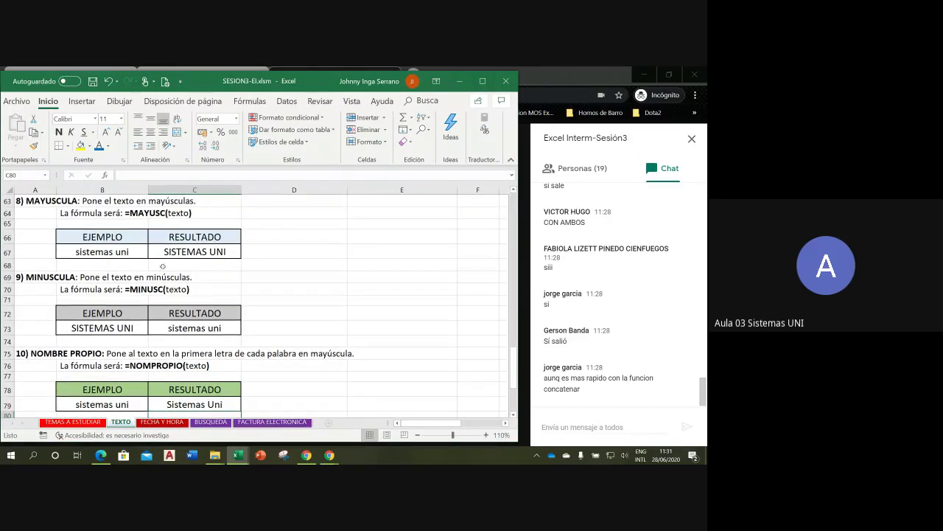
pyautogui.moveTo(27, 198); pyautogui.dragTo(44, 355)
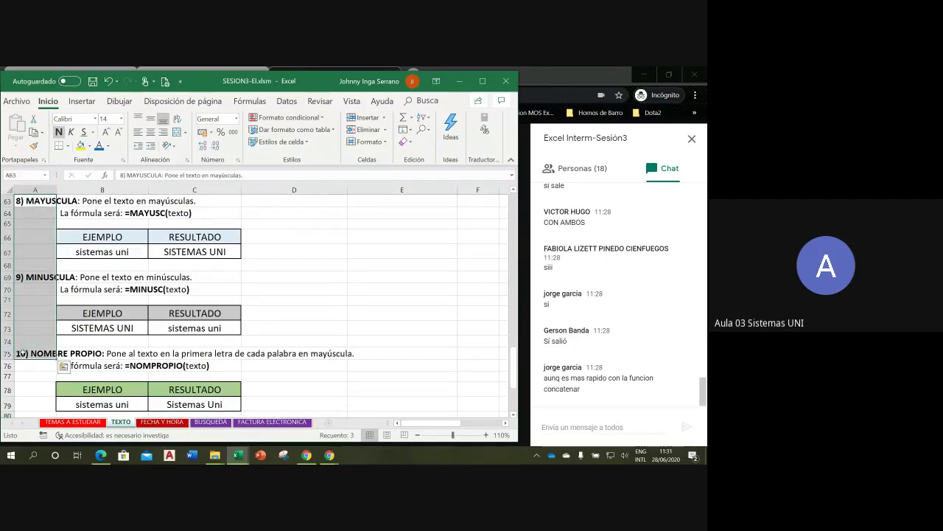
pyautogui.click(353, 274)
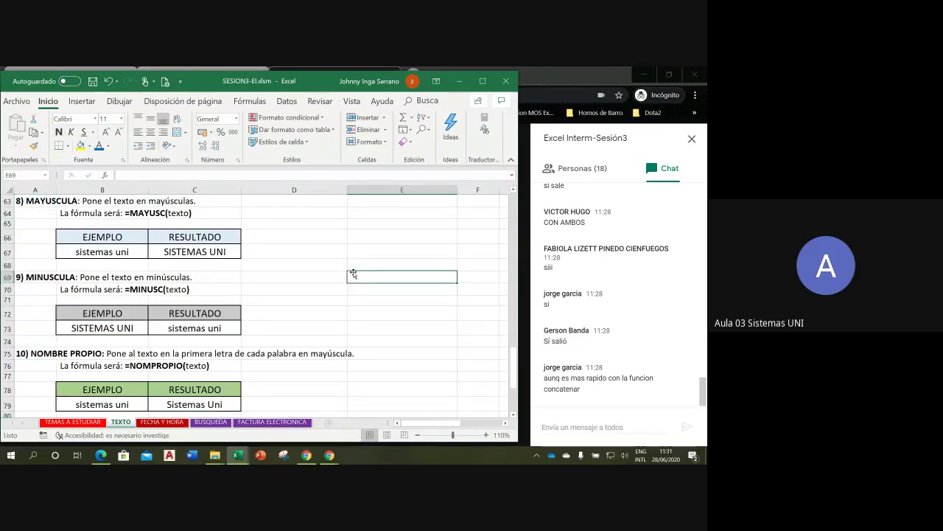
pyautogui.click(394, 293)
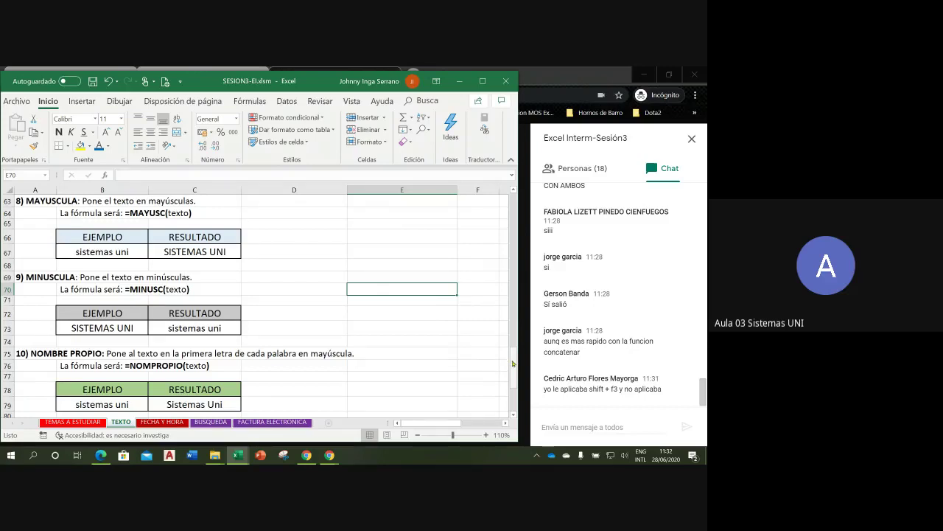
pyautogui.click(127, 250)
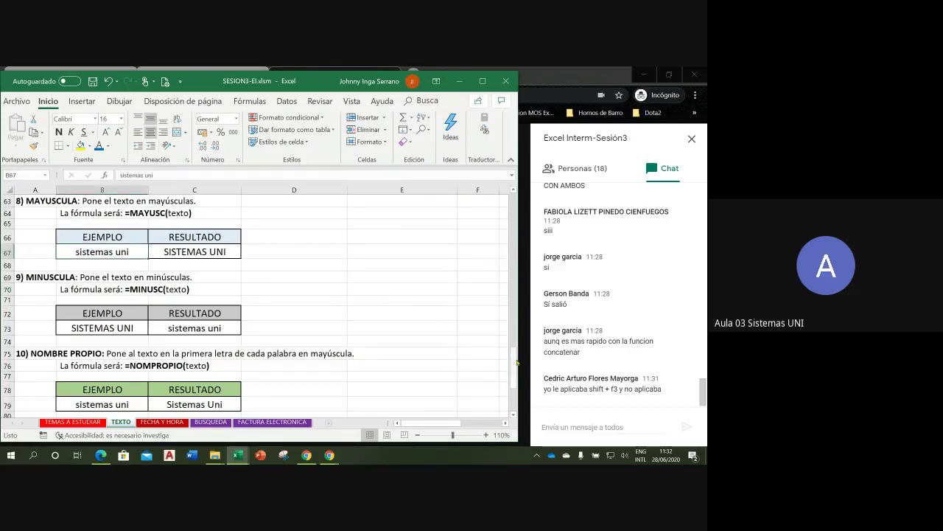
pyautogui.moveTo(517, 364); pyautogui.dragTo(516, 364)
# Step: Enter three sample full names in E65:E67, with the first and third in lowercase and the second in uppercase
pyautogui.click(359, 224)
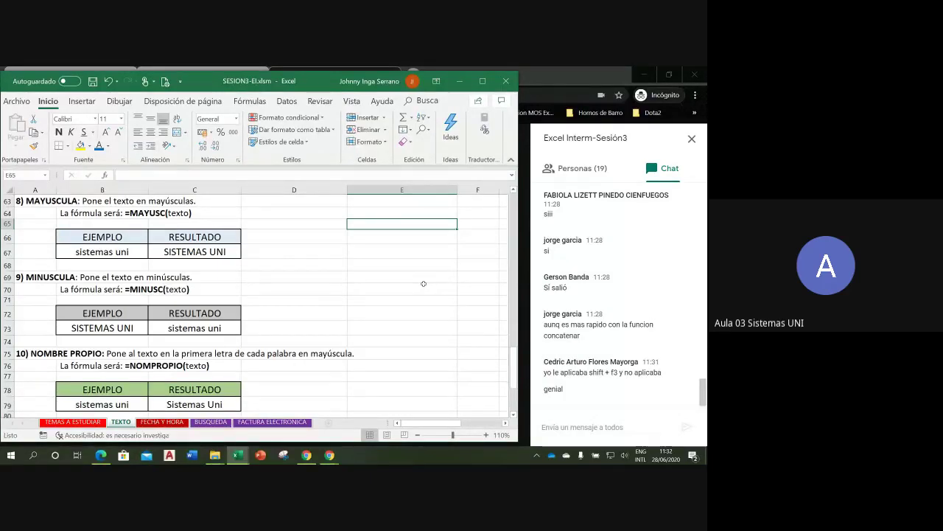
pyautogui.write('marco')
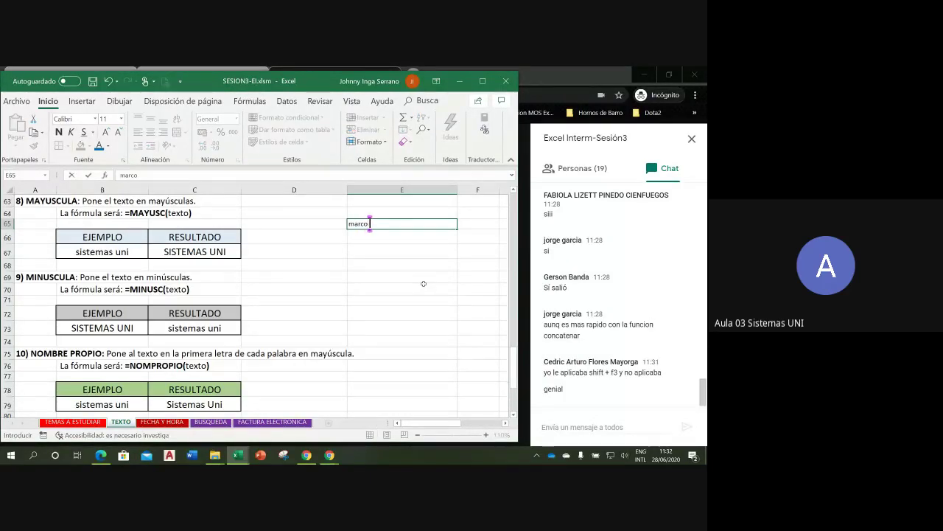
pyautogui.write(' gutierrez')
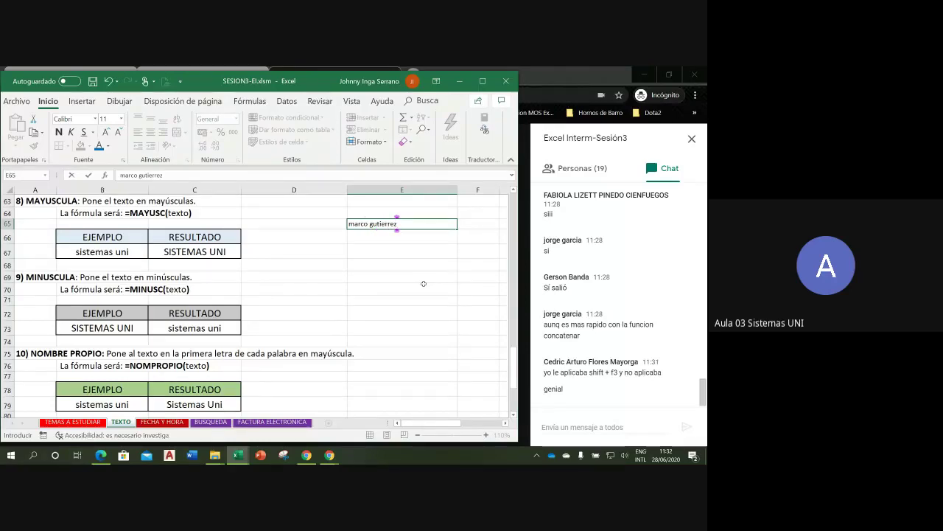
pyautogui.press('Return')
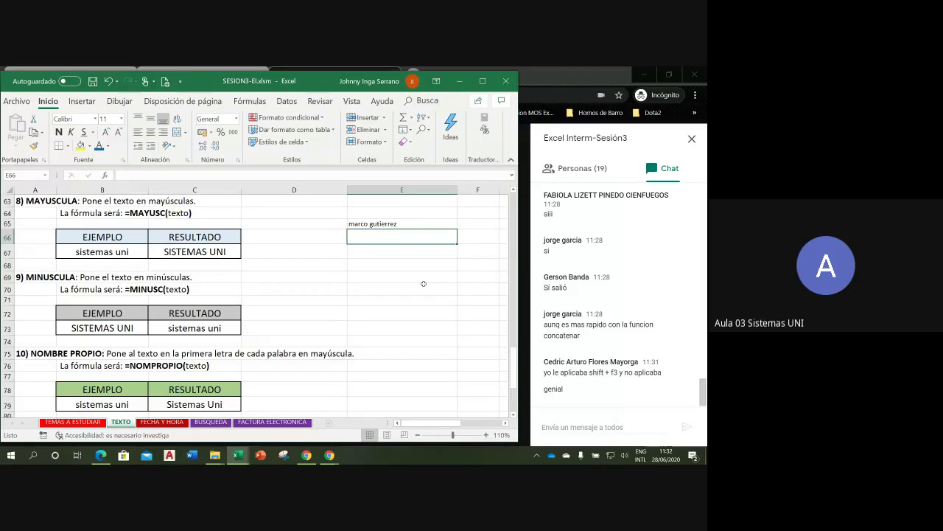
pyautogui.write('LUI')
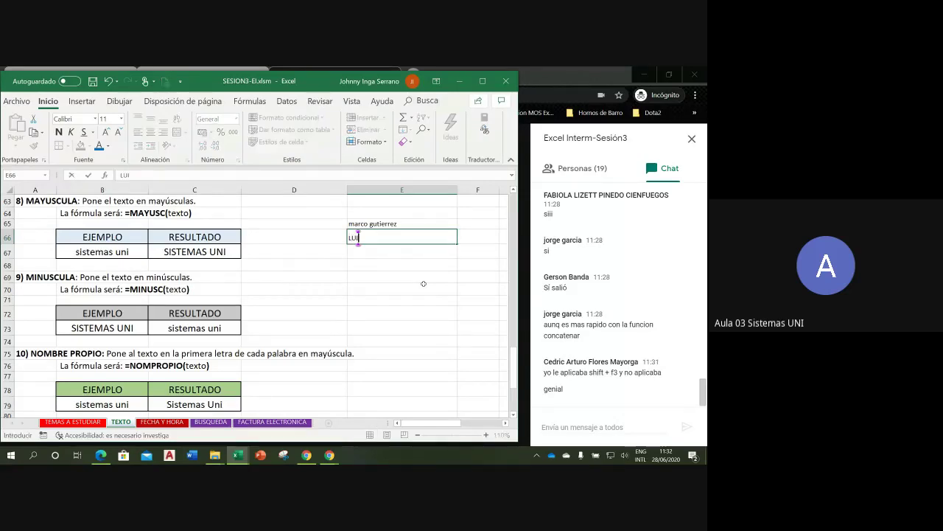
pyautogui.write('SA TORRES')
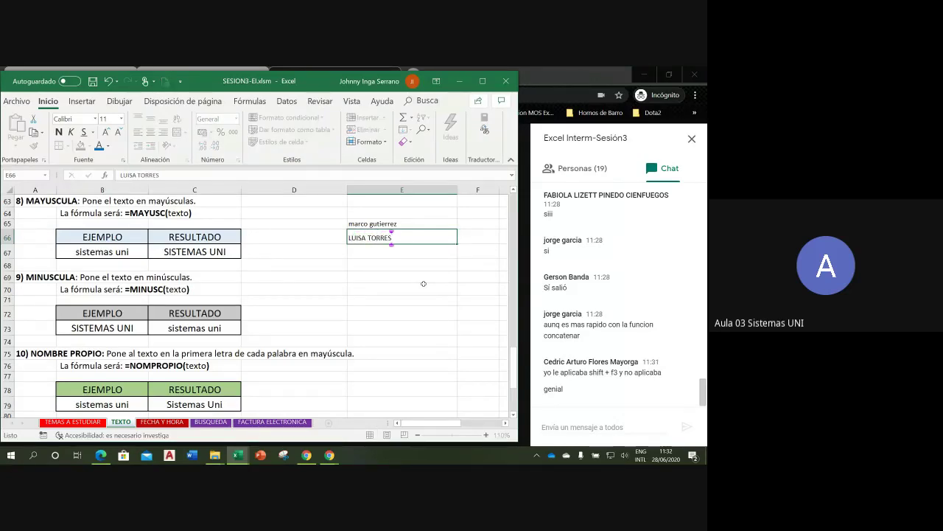
pyautogui.press('Return')
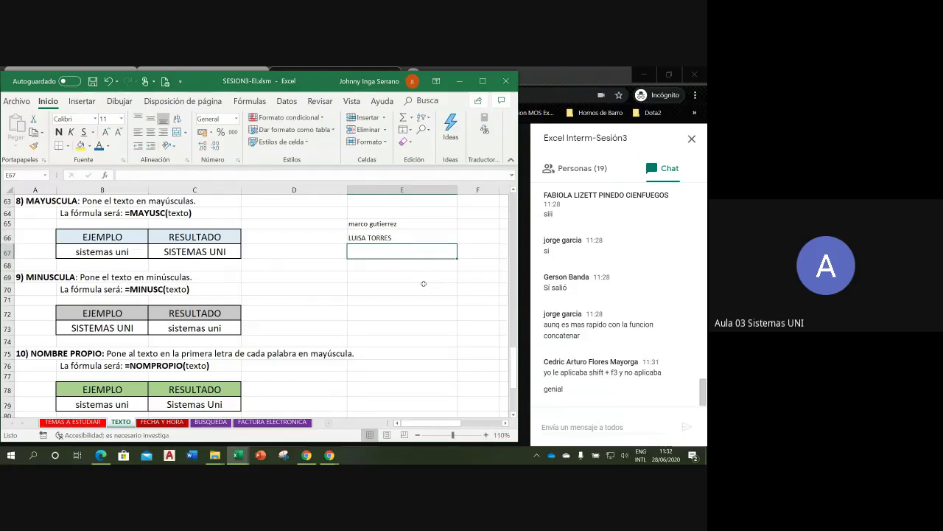
pyautogui.write('m')
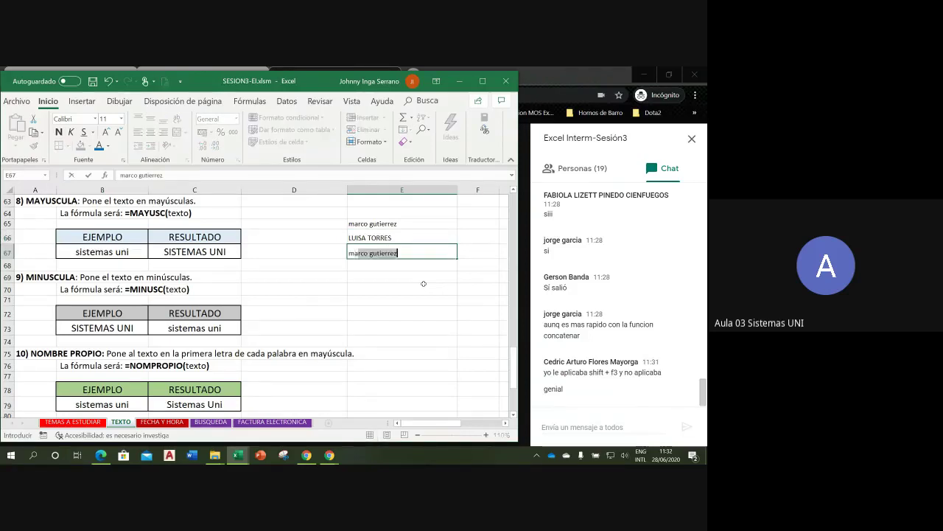
pyautogui.write('aria rojas')
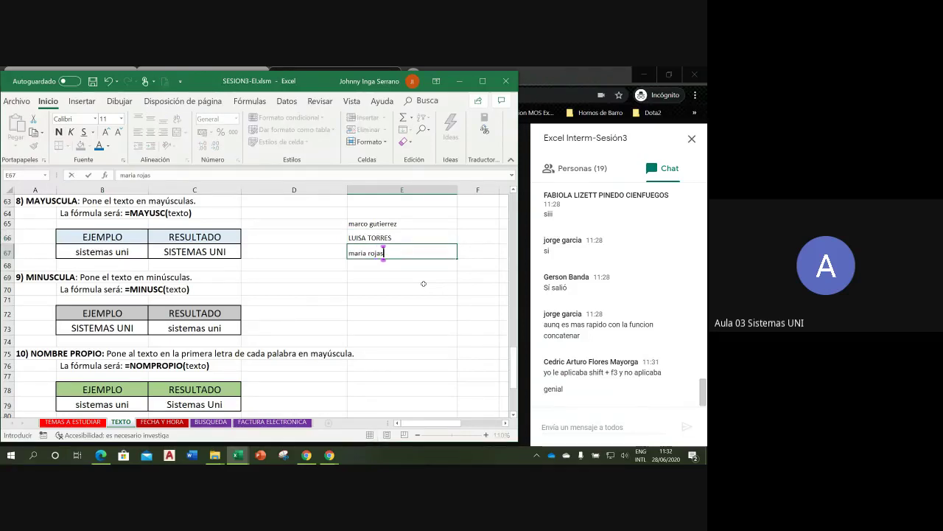
pyautogui.press('Return')
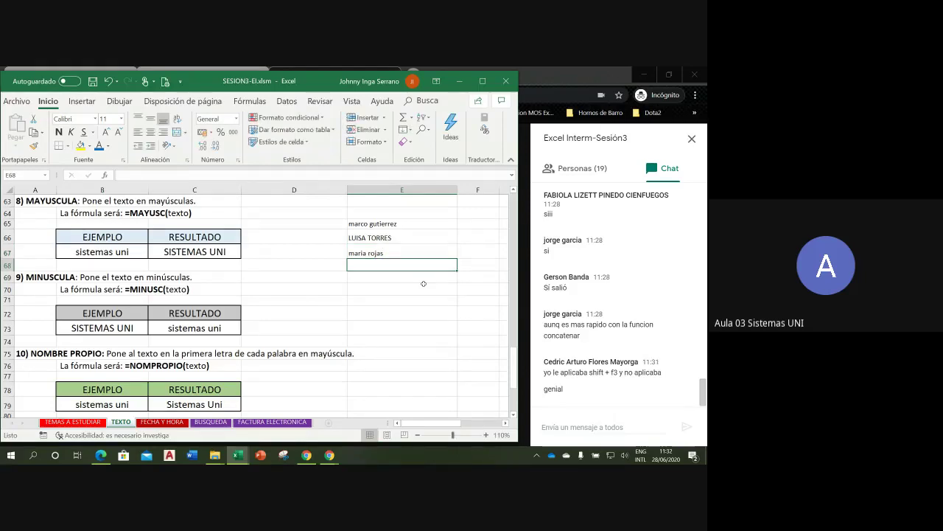
# Step: Convert the first sample name to uppercase in F65 with the formula =MAYUSC(E65)
pyautogui.click(479, 222)
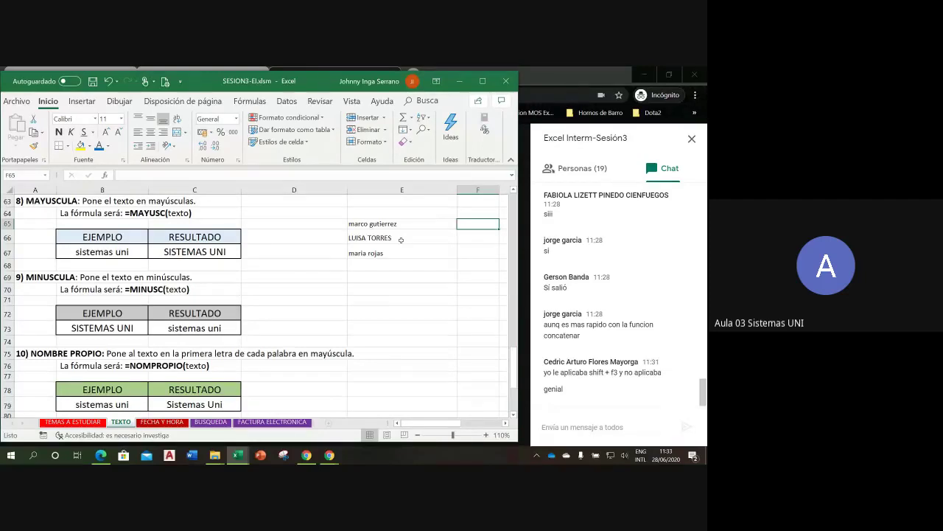
pyautogui.write('=mayus')
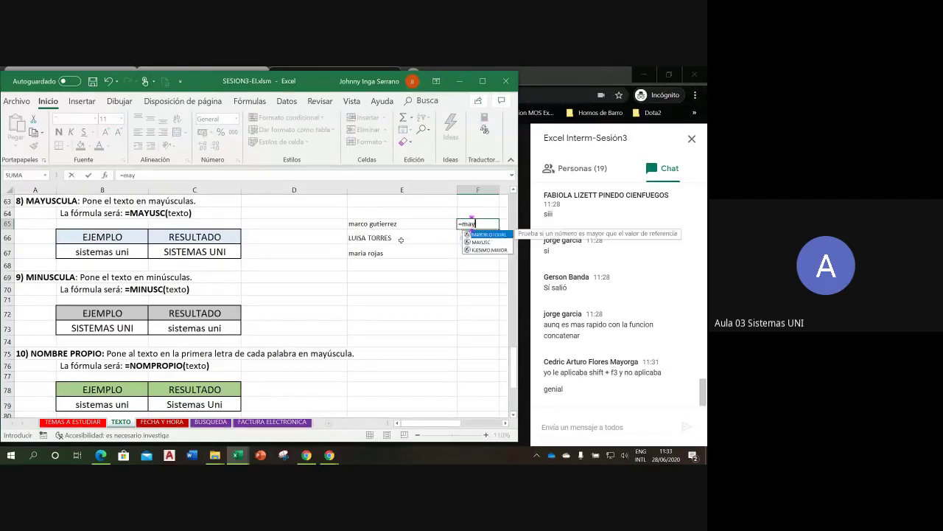
pyautogui.doubleClick(486, 236)
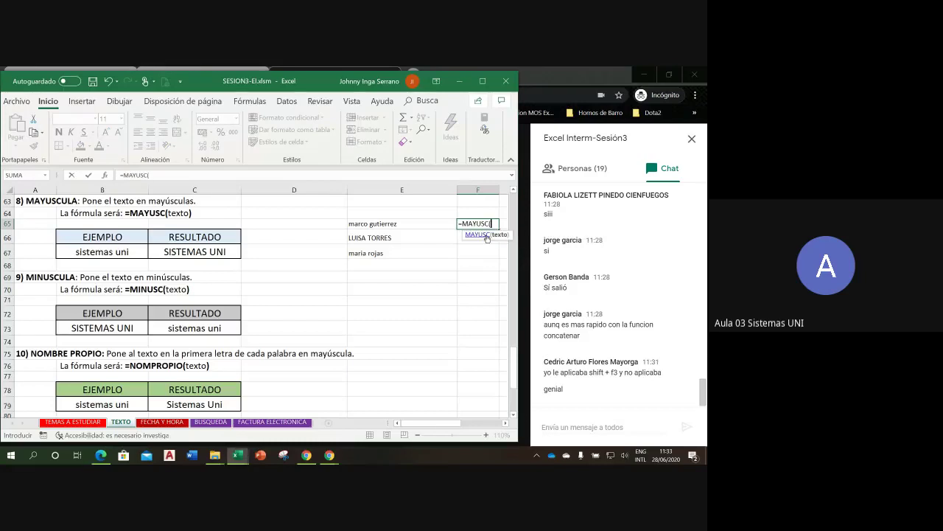
pyautogui.click(401, 224)
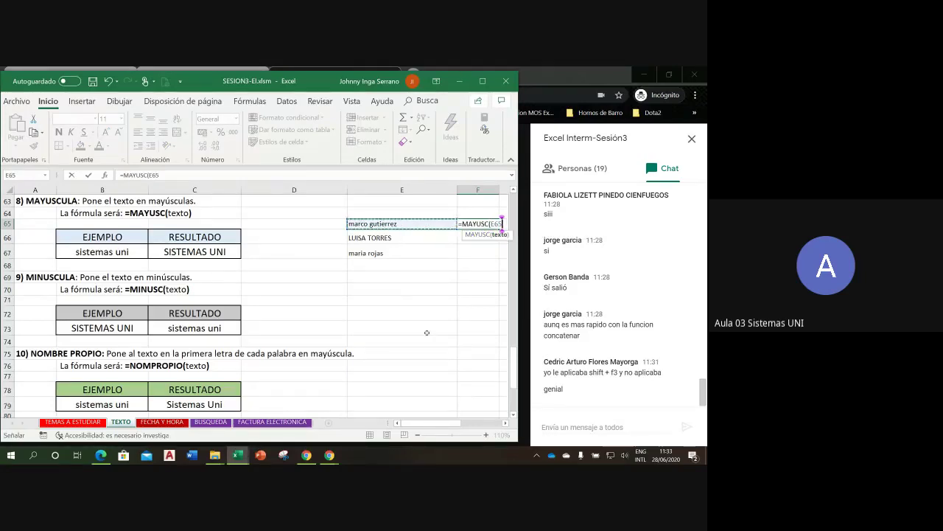
pyautogui.press('Return')
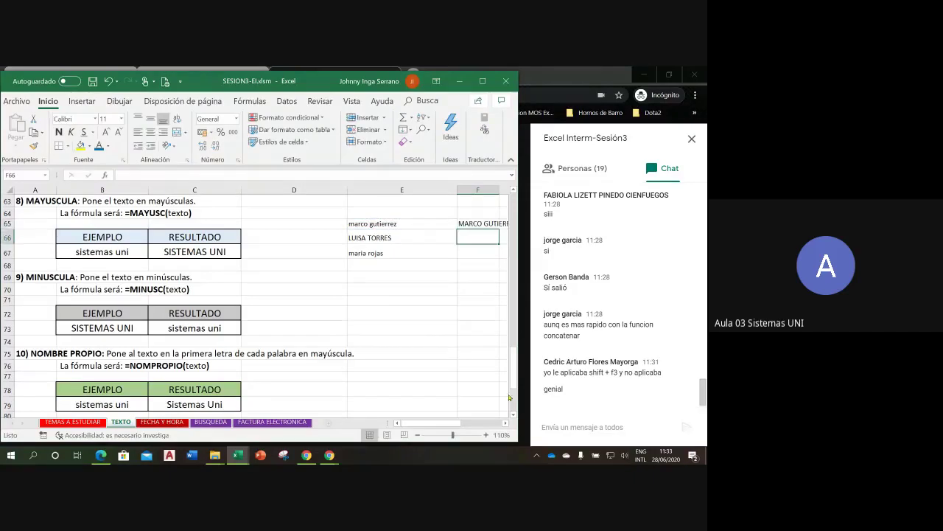
# Step: Widen column F to fit the full name and fill the MAYUSC formula from F65 down to F67
pyautogui.hscroll(3, 366, 191)
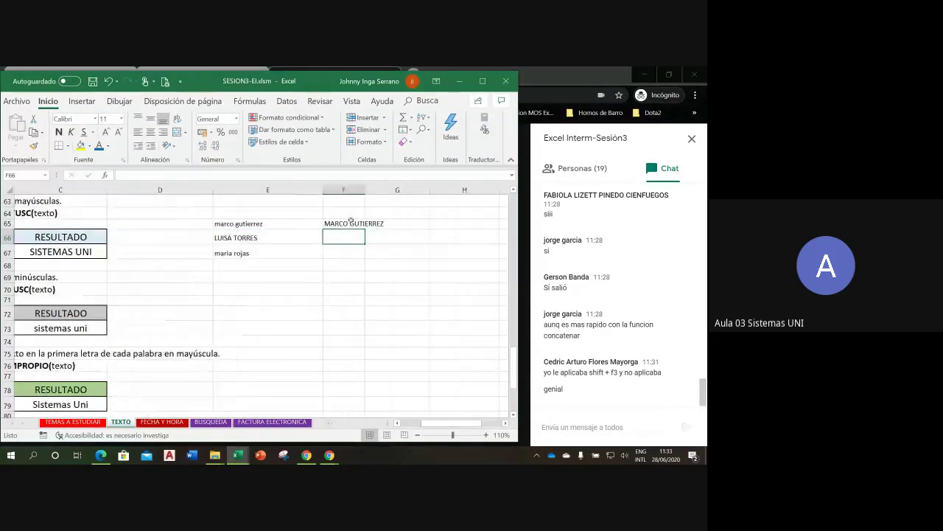
pyautogui.moveTo(367, 191); pyautogui.dragTo(395, 191)
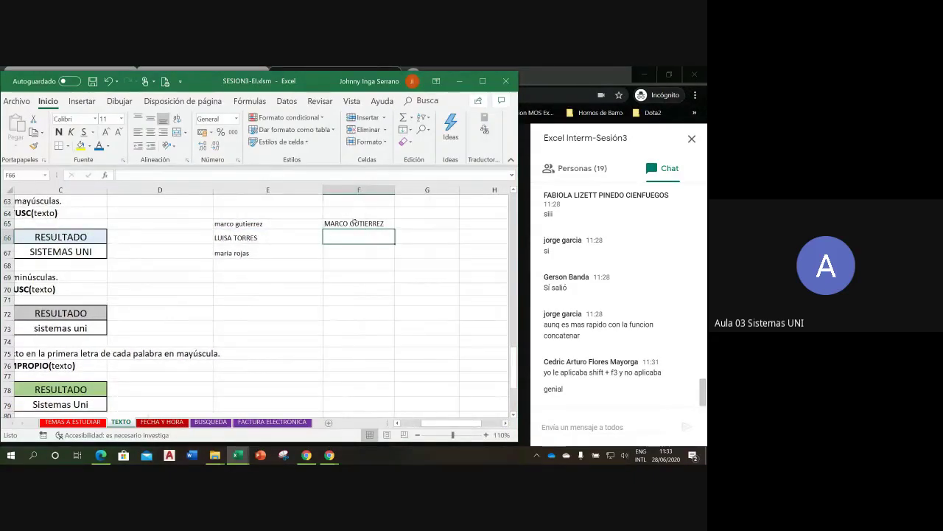
pyautogui.click(389, 224)
pyautogui.moveTo(397, 229); pyautogui.dragTo(428, 260)
pyautogui.click(371, 279)
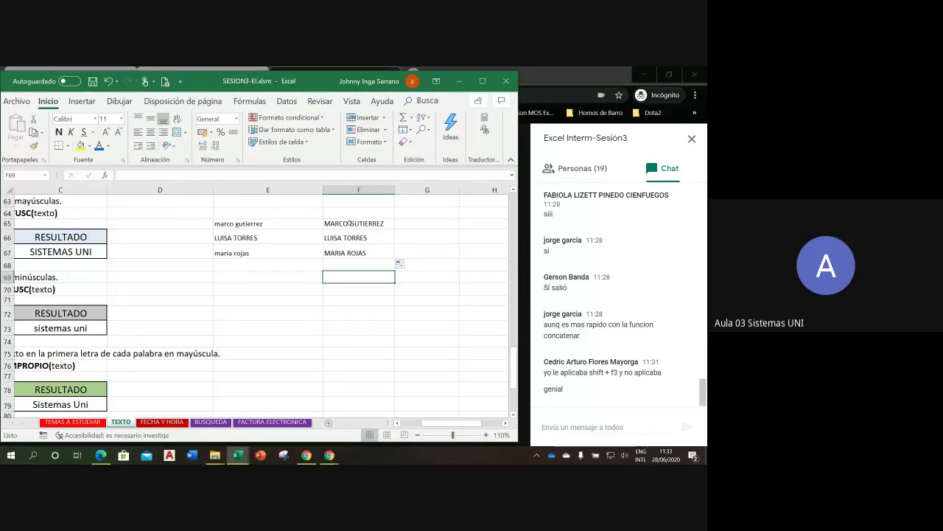
# Step: Copy the MAYUSC formulas in F65:F67 and paste them over the original names in E65:E67
pyautogui.moveTo(350, 222); pyautogui.dragTo(351, 253)
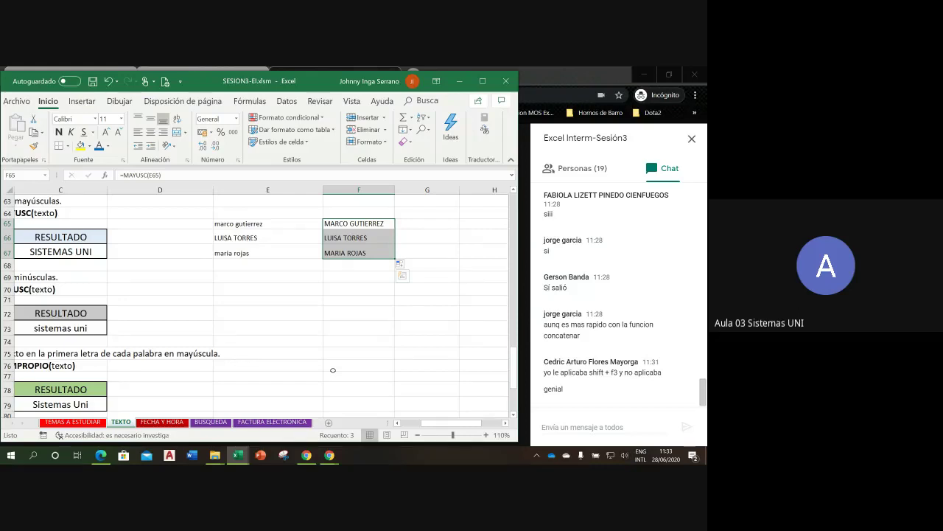
pyautogui.hotkey('ctrl', 'c')
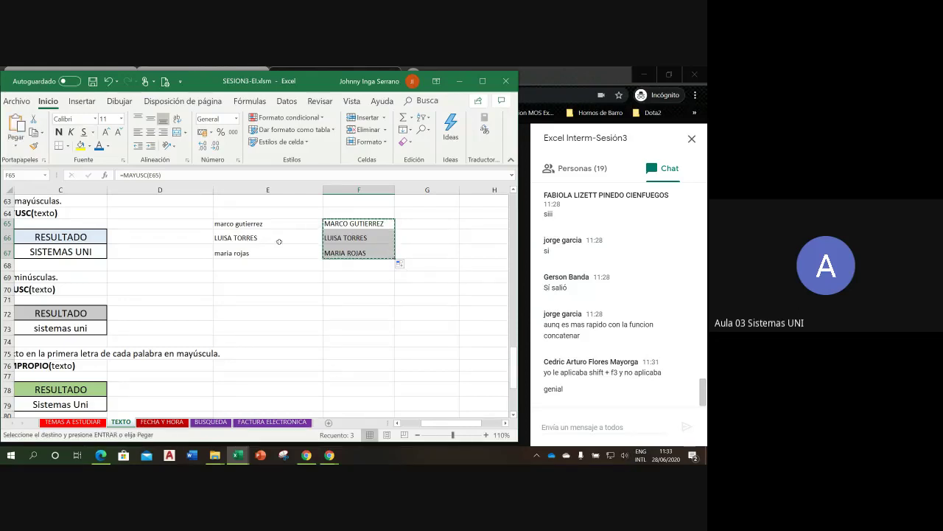
pyautogui.click(261, 225)
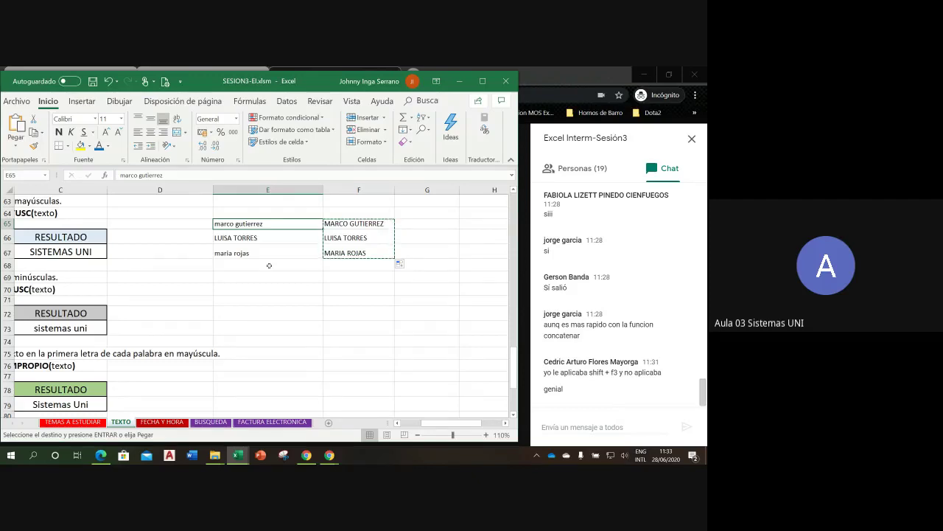
pyautogui.hotkey('ctrl', 'v')
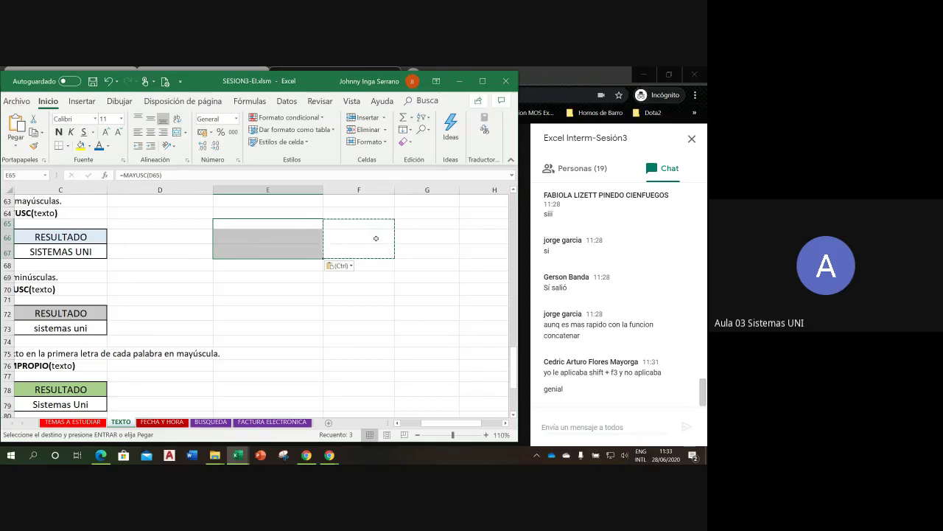
# Step: Undo the paste over the original names in E65:E67 and the formula fill in F66:F67
pyautogui.press('Escape')
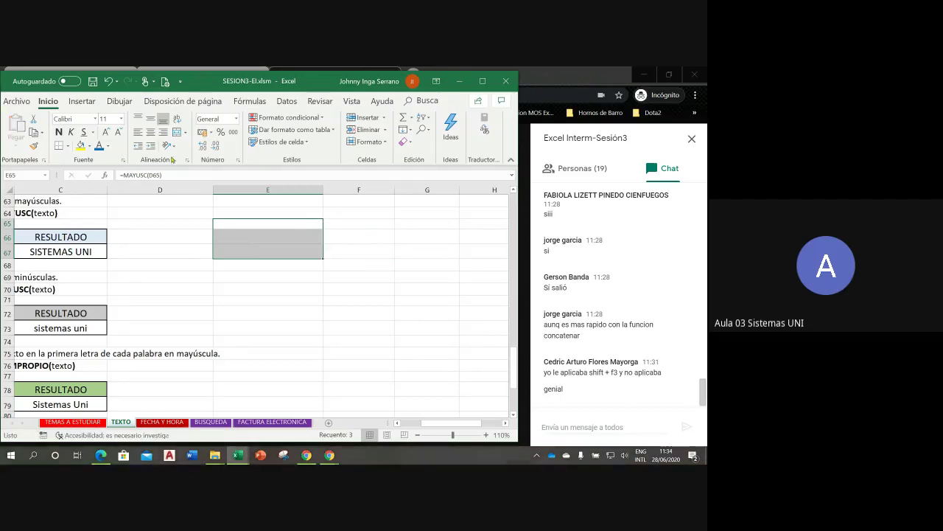
pyautogui.click(108, 82)
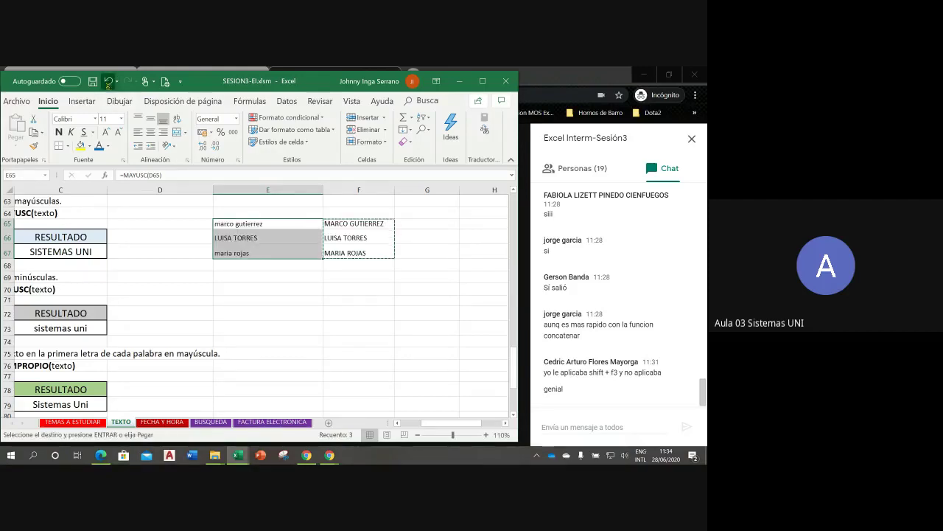
pyautogui.hotkey('ctrl', 'z')
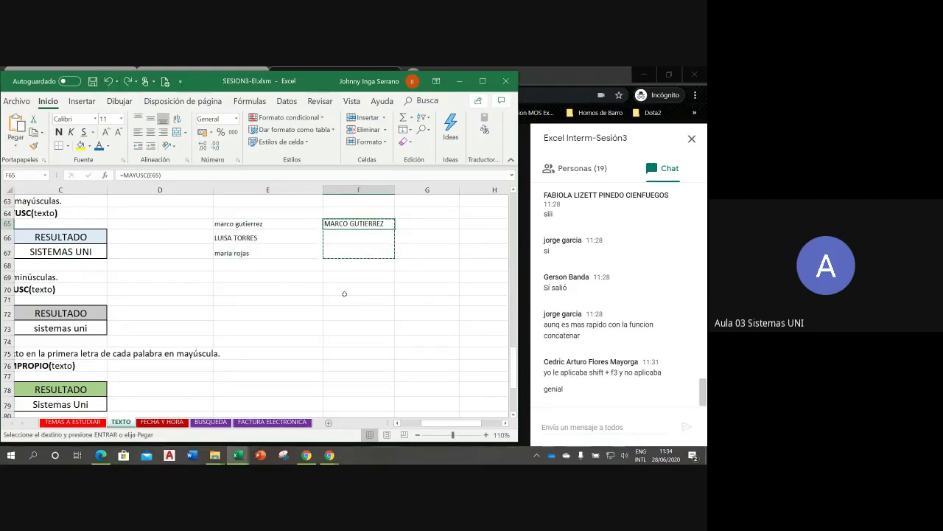
pyautogui.press('Escape')
pyautogui.click(344, 291)
# Step: Fill the MAYUSC formula from F65 down to F67 again and review the formula in F65
pyautogui.click(383, 223)
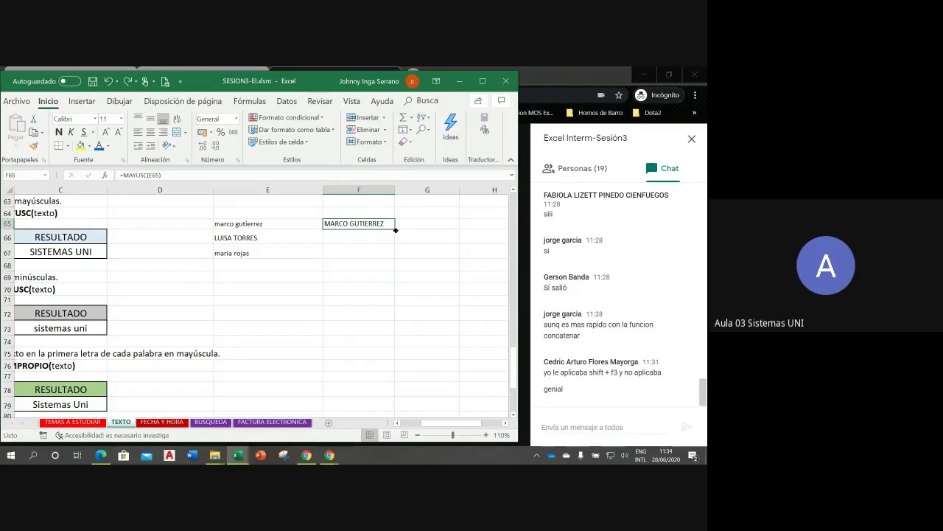
pyautogui.moveTo(396, 230); pyautogui.dragTo(365, 252)
pyautogui.click(355, 287)
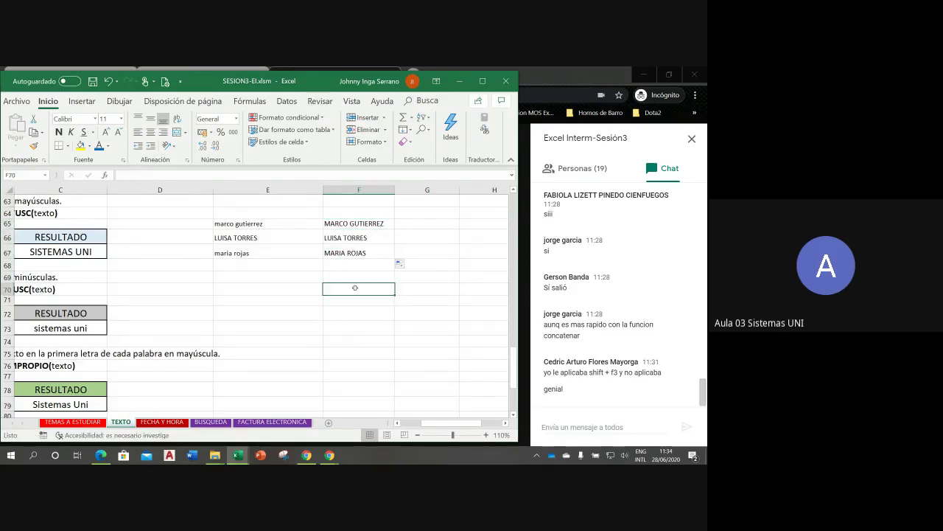
pyautogui.doubleClick(361, 223)
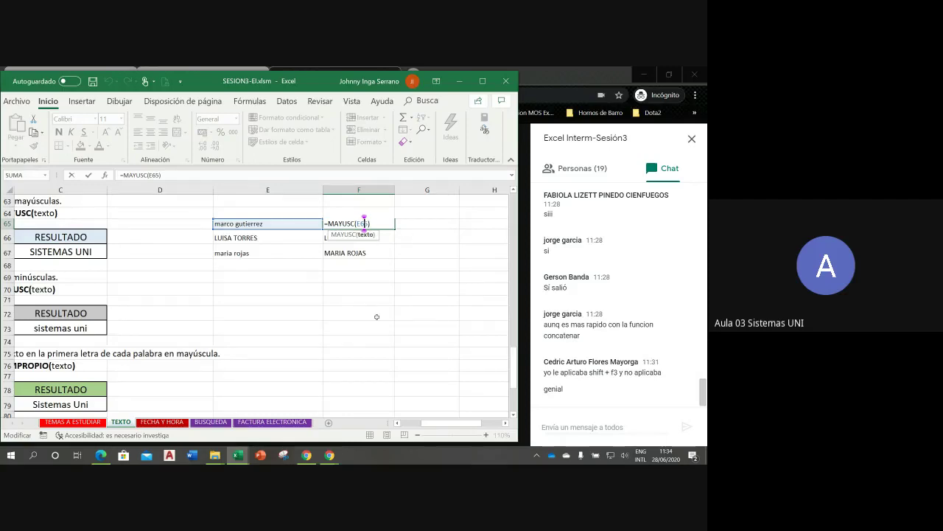
pyautogui.press('Return')
# Step: Copy the uppercase results in F65:F67 and paste them as values only over the original names in E65:E67
pyautogui.moveTo(341, 221); pyautogui.dragTo(342, 251)
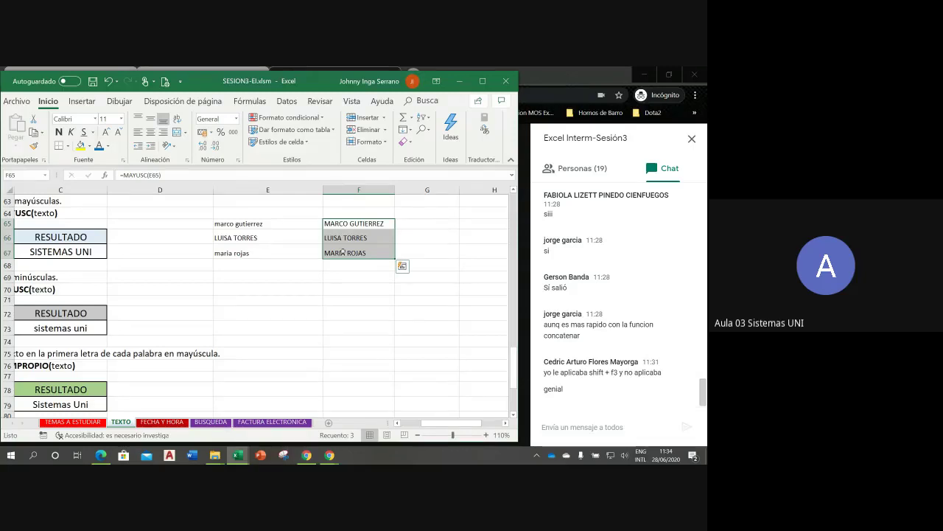
pyautogui.hotkey('ctrl', 'c')
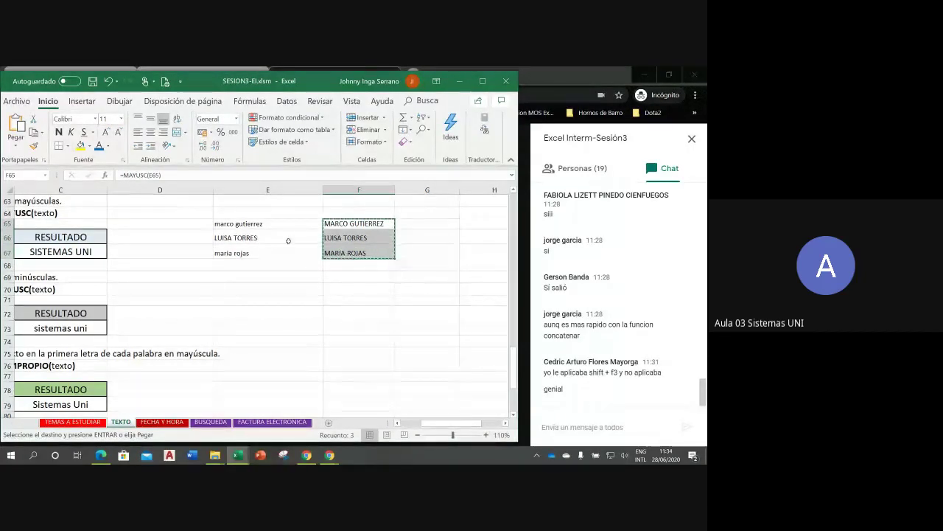
pyautogui.rightClick(249, 224)
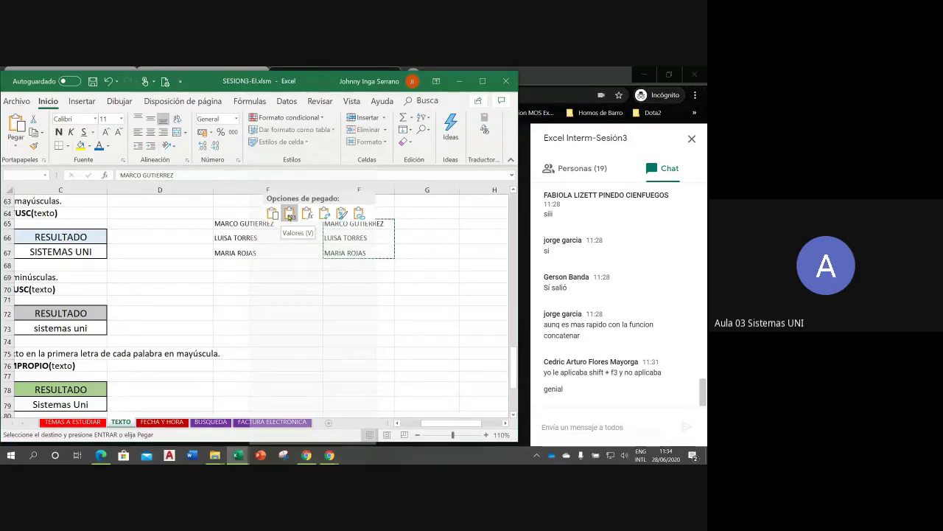
pyautogui.click(289, 214)
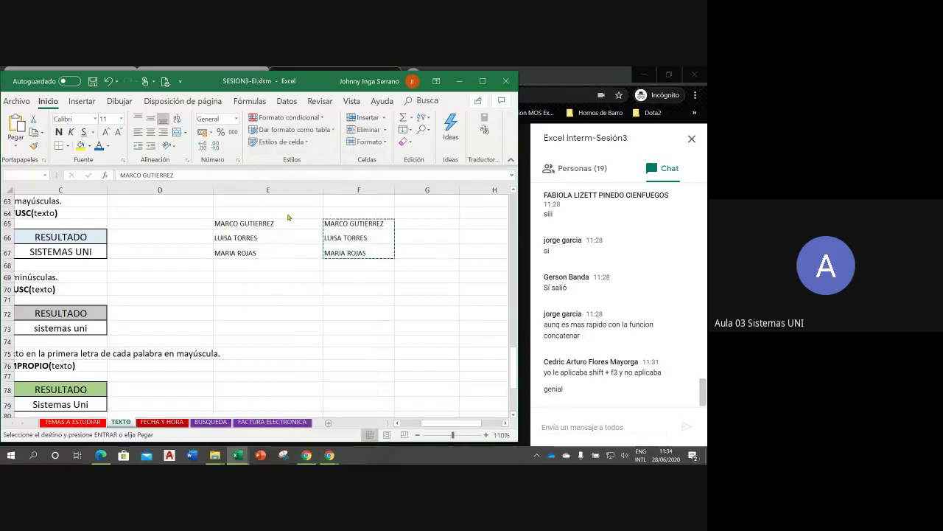
pyautogui.moveTo(262, 225); pyautogui.dragTo(248, 254)
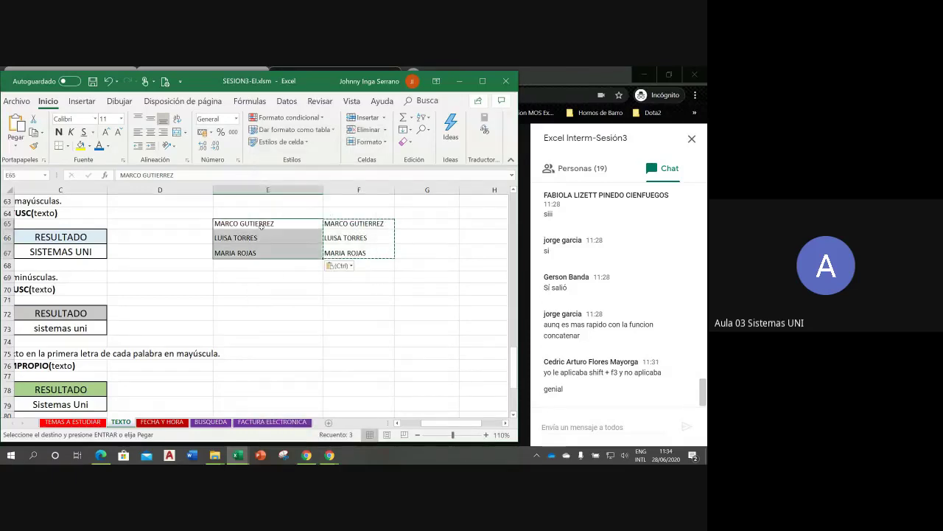
pyautogui.click(370, 267)
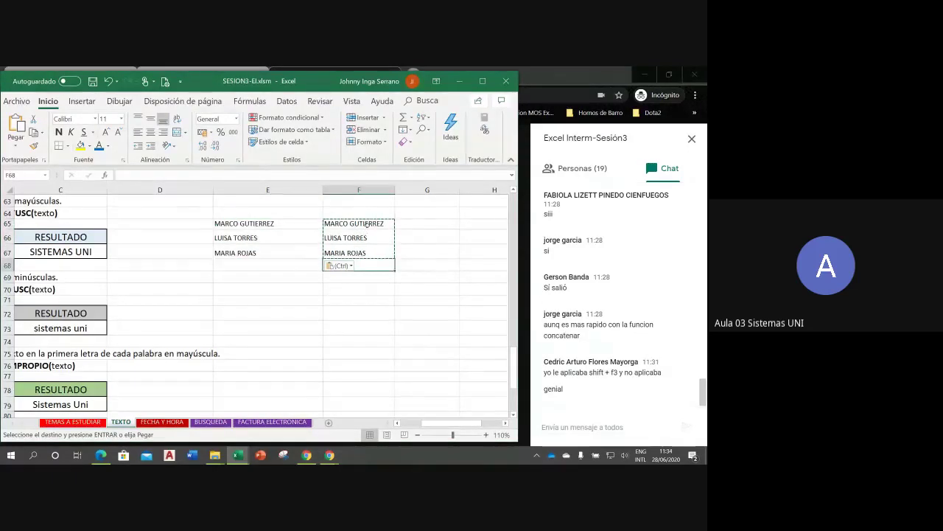
pyautogui.press('Escape')
# Step: Clear the MAYUSC formulas from F65:F67 and the sample names from column E, rows 65 to 73
pyautogui.moveTo(366, 225); pyautogui.dragTo(334, 253)
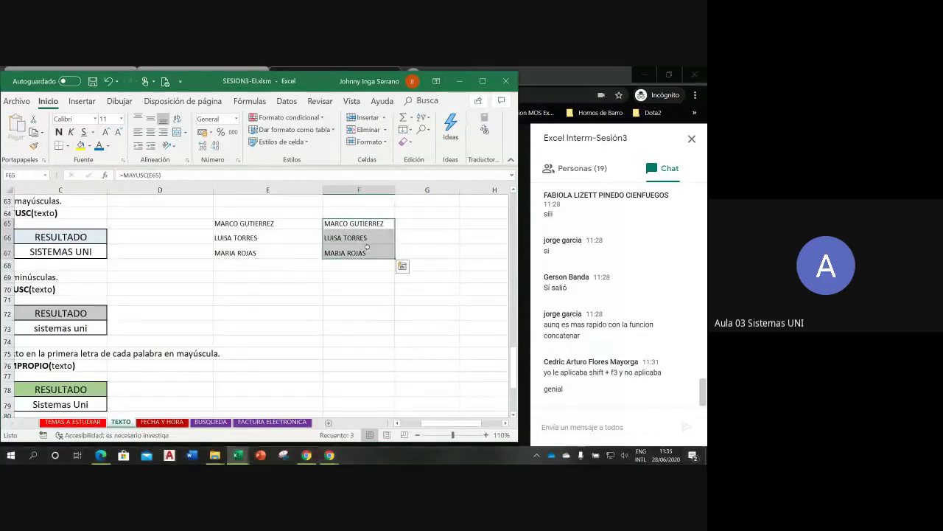
pyautogui.press('Delete')
pyautogui.click(258, 253)
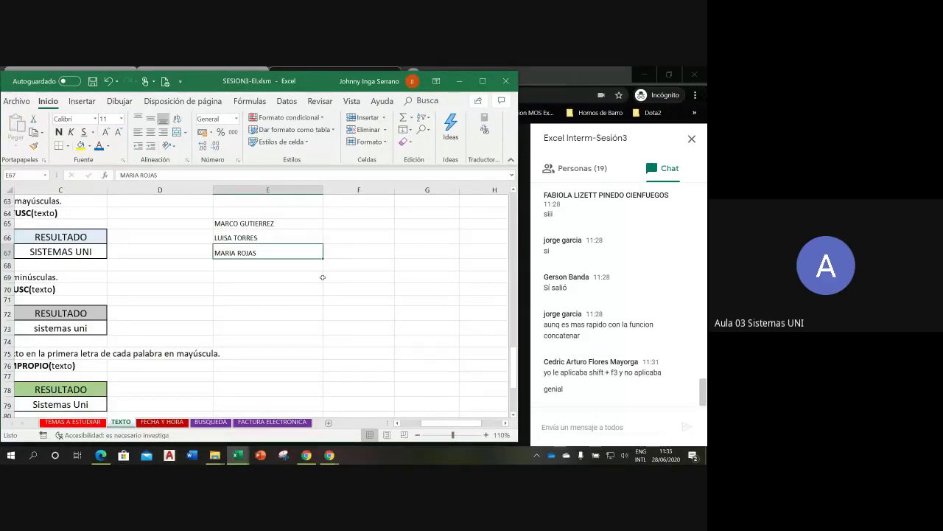
pyautogui.moveTo(273, 223); pyautogui.dragTo(274, 332)
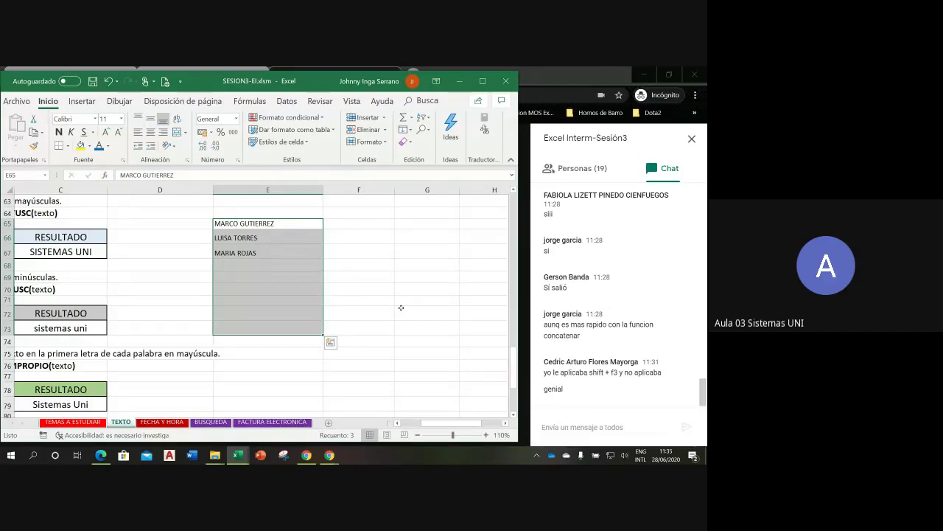
pyautogui.press('Delete')
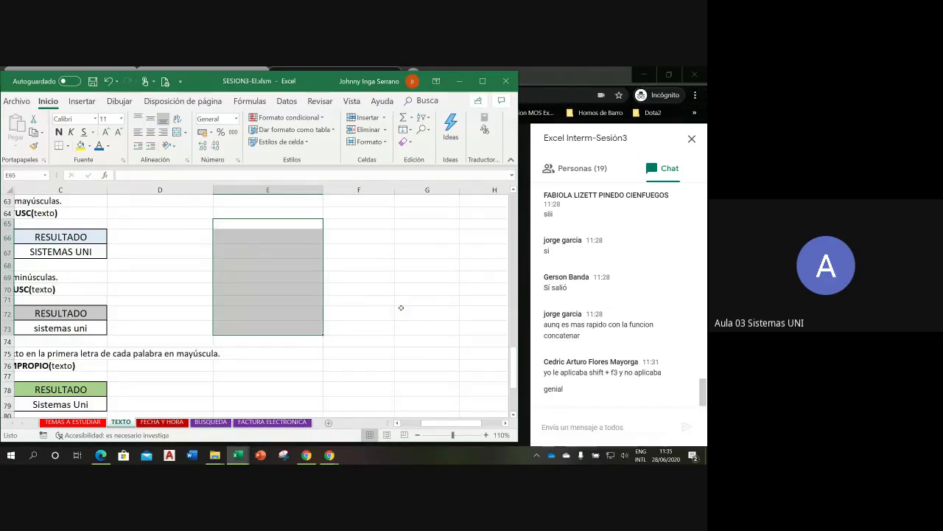
pyautogui.moveTo(414, 424); pyautogui.dragTo(400, 426)
pyautogui.click(363, 312)
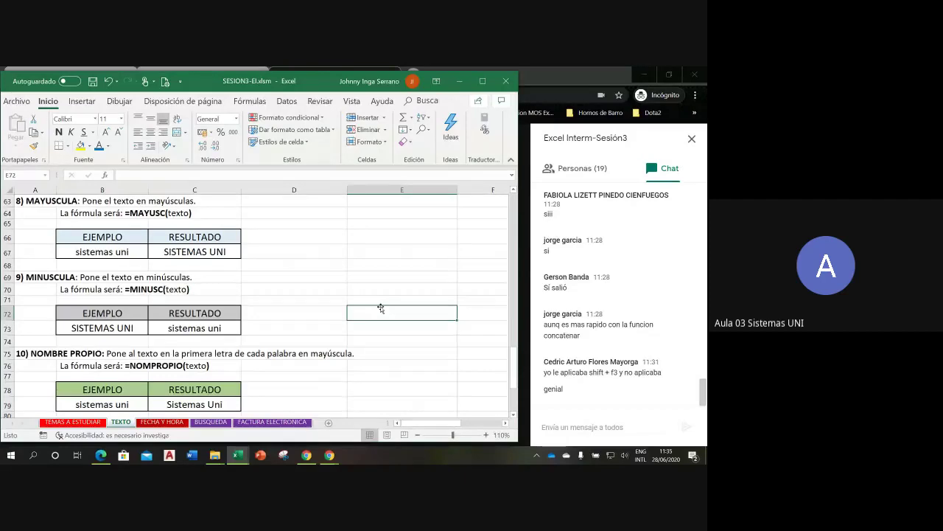
pyautogui.write('maria torres')
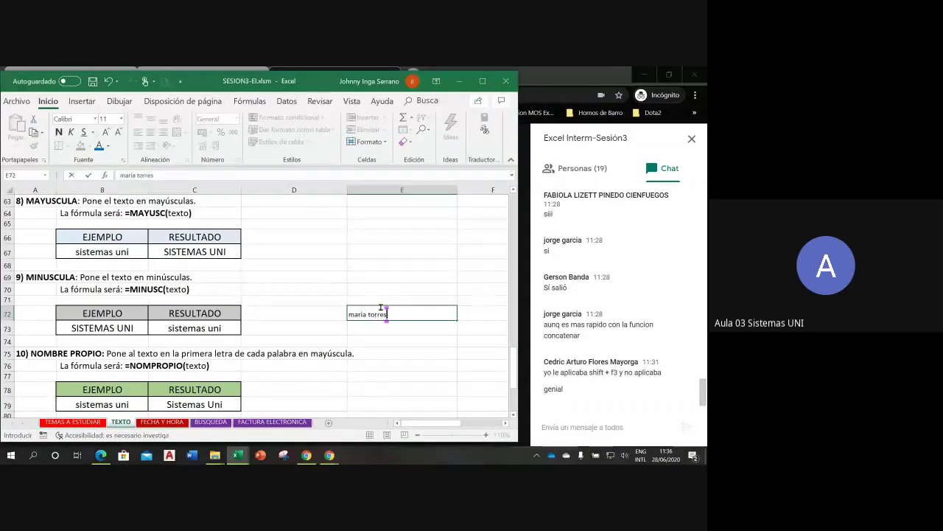
pyautogui.press('Return')
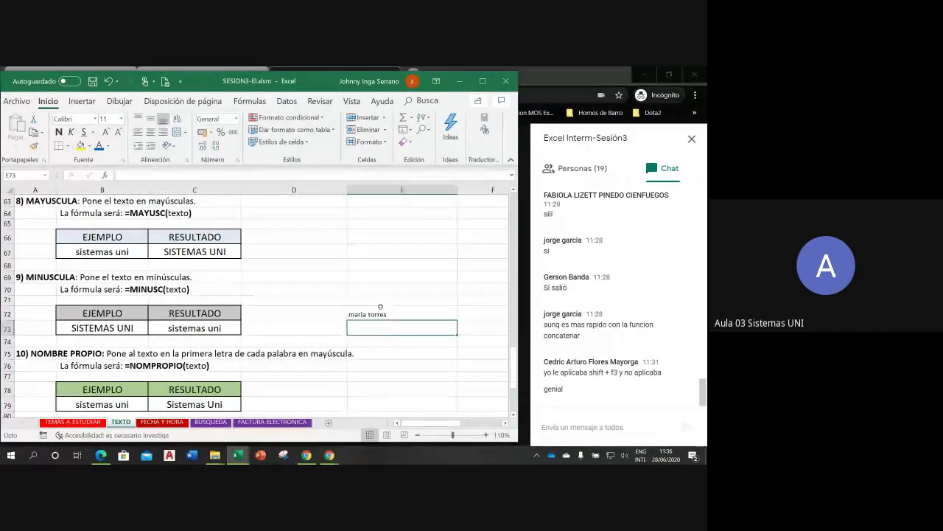
# Step: Enter a sample full name in uppercase in E72, beside the MINUSC example
pyautogui.click(388, 315)
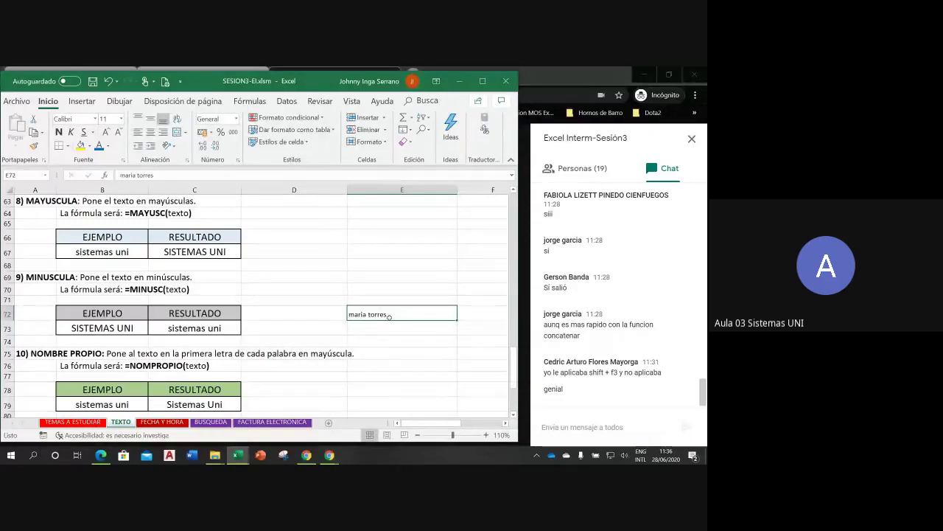
pyautogui.write('MARIA TORRES')
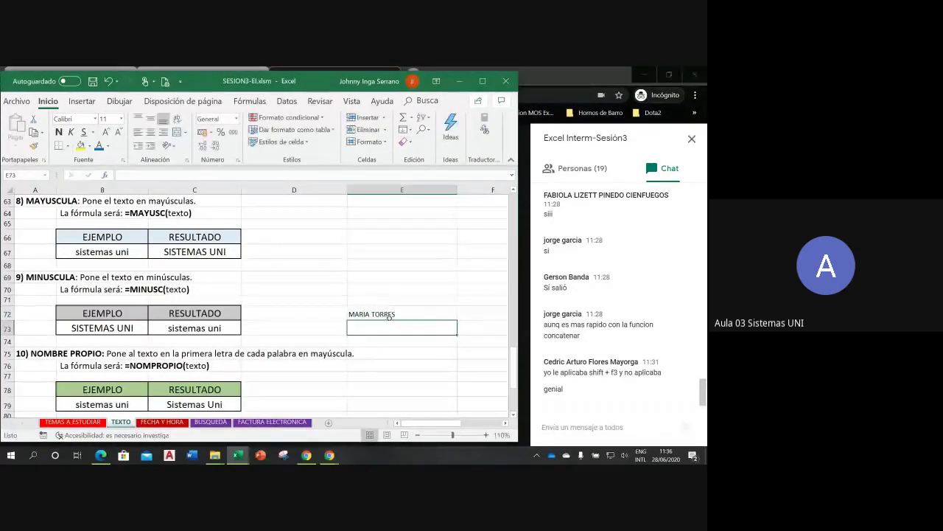
pyautogui.press('Tab')
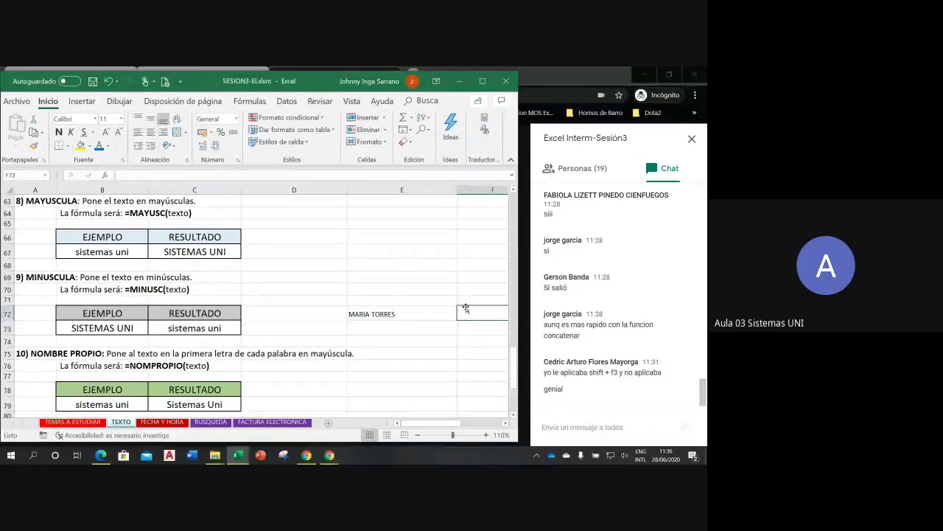
# Step: Move the surname from E72 into F72, leaving only the first name in E72, and remove the leading space in F72
pyautogui.click(505, 423)
pyautogui.click(505, 423)
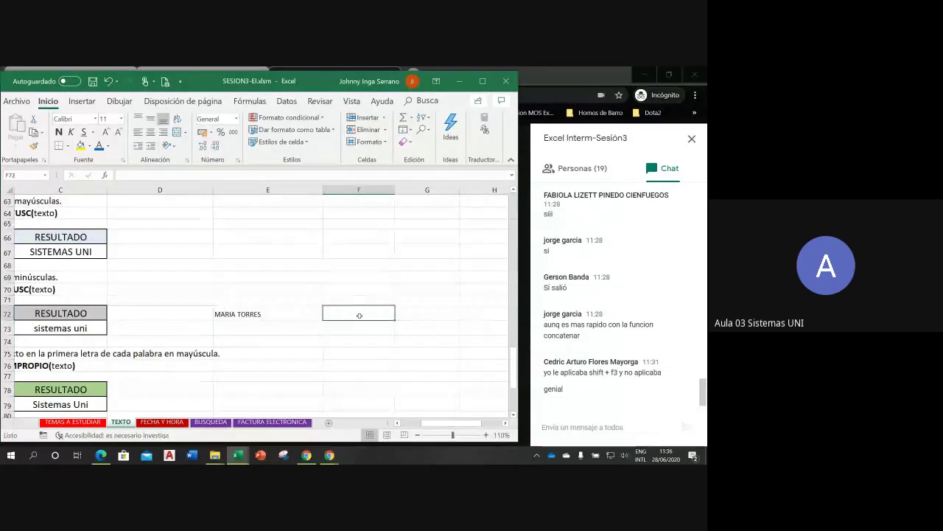
pyautogui.doubleClick(245, 314)
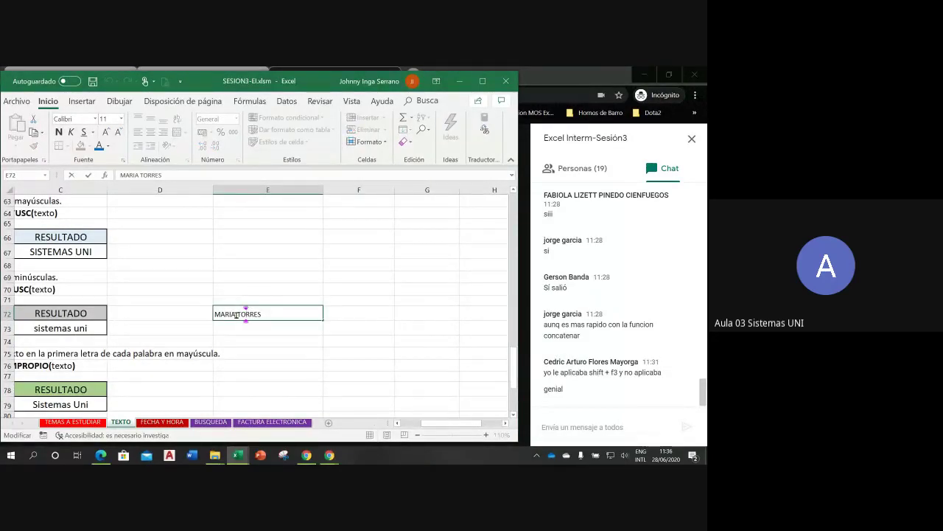
pyautogui.doubleClick(246, 314)
pyautogui.press('BackSpace')
pyautogui.click(335, 312)
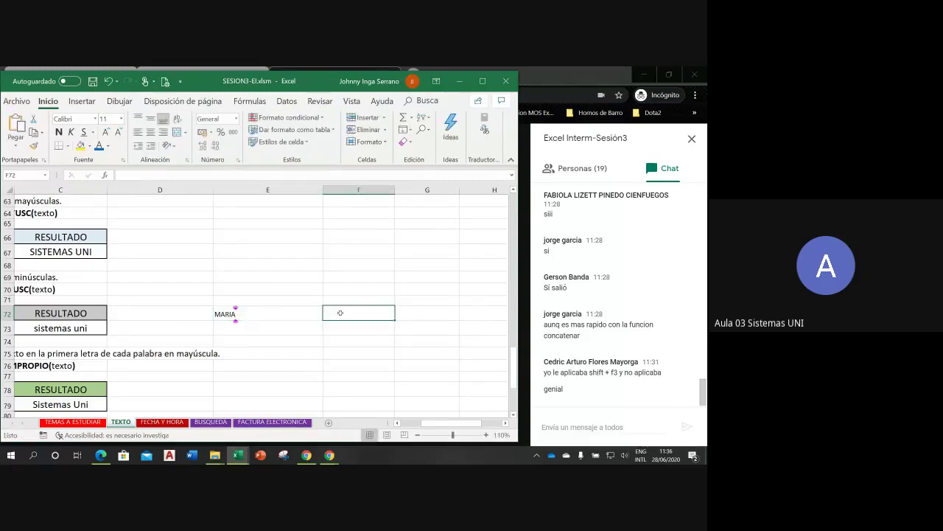
pyautogui.hotkey('ctrl', 'v')
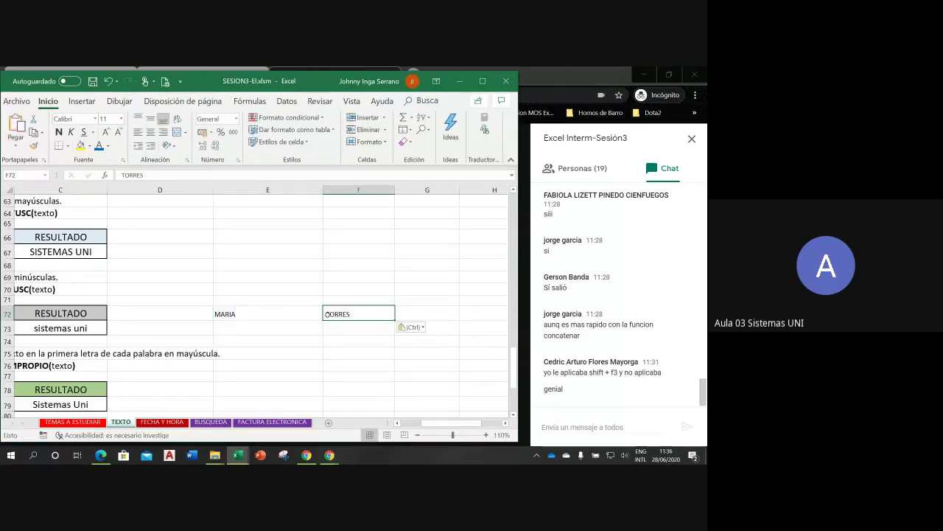
pyautogui.doubleClick(327, 314)
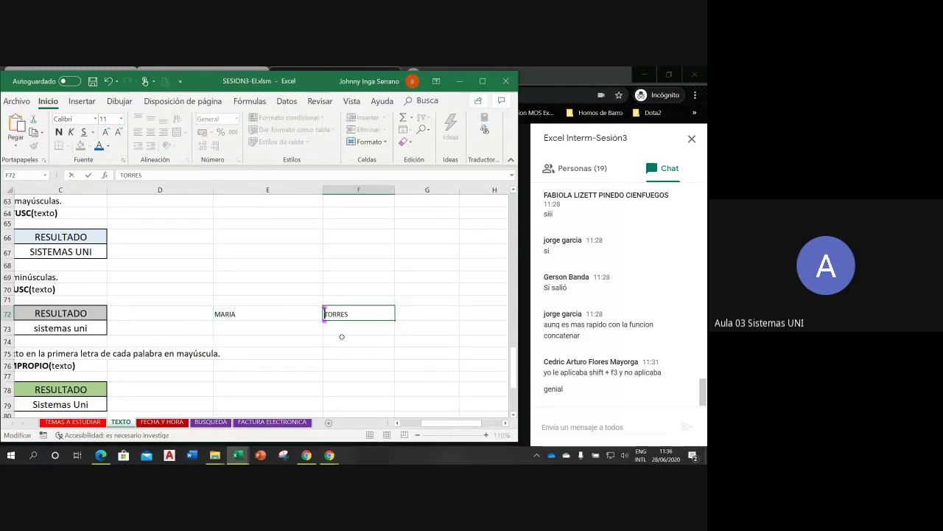
pyautogui.press('Return')
# Step: Enter the heading CORREO in G71, above the cell beside the surname
pyautogui.click(406, 313)
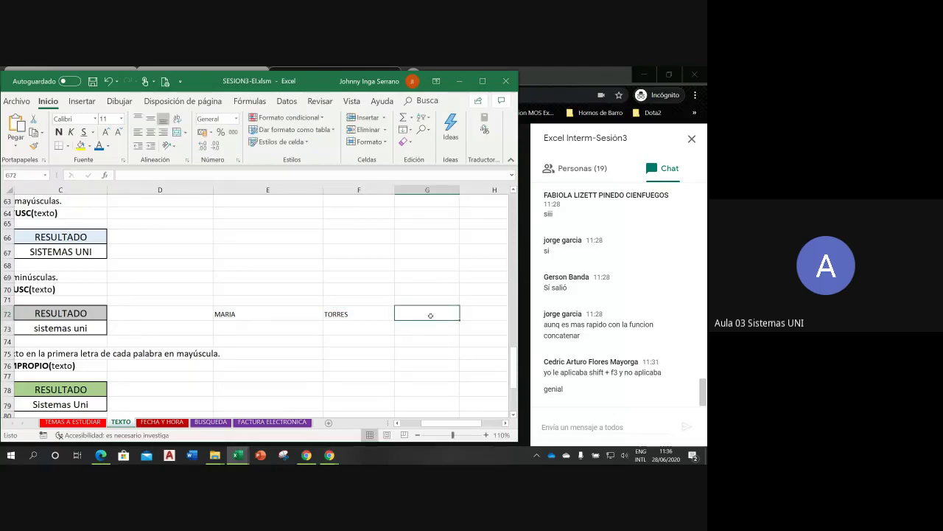
pyautogui.click(406, 300)
pyautogui.write('CORREO')
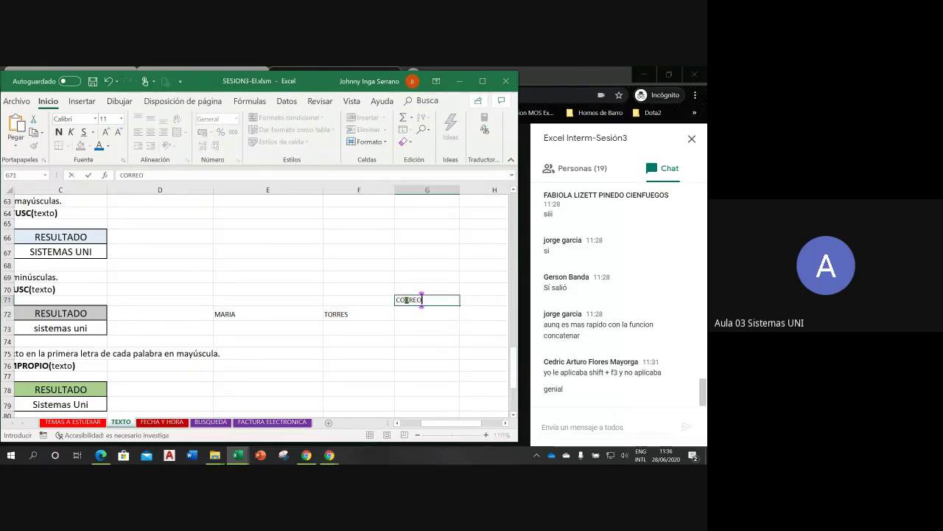
pyautogui.press('Return')
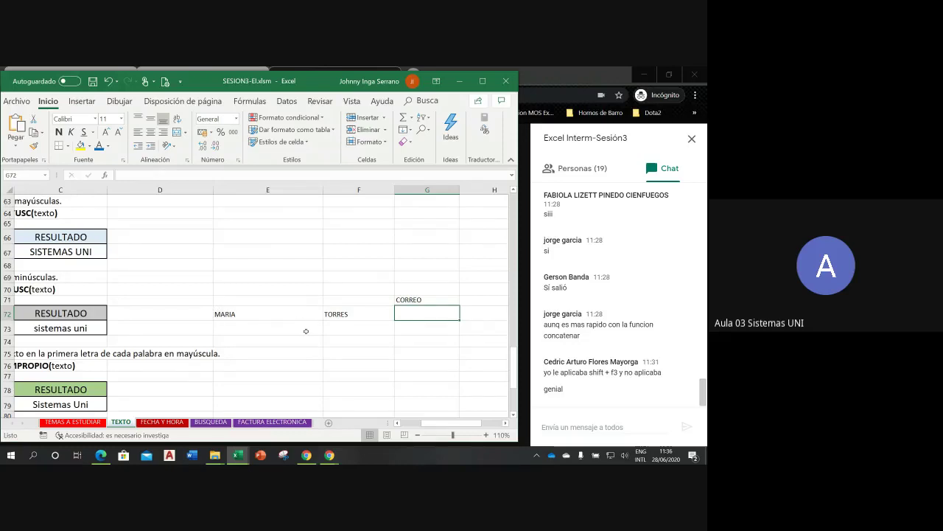
# Step: Enter the formula =IZQUIERDA(E72,1)&F72 in G72 to join the first name's initial with the surname
pyautogui.write('=')
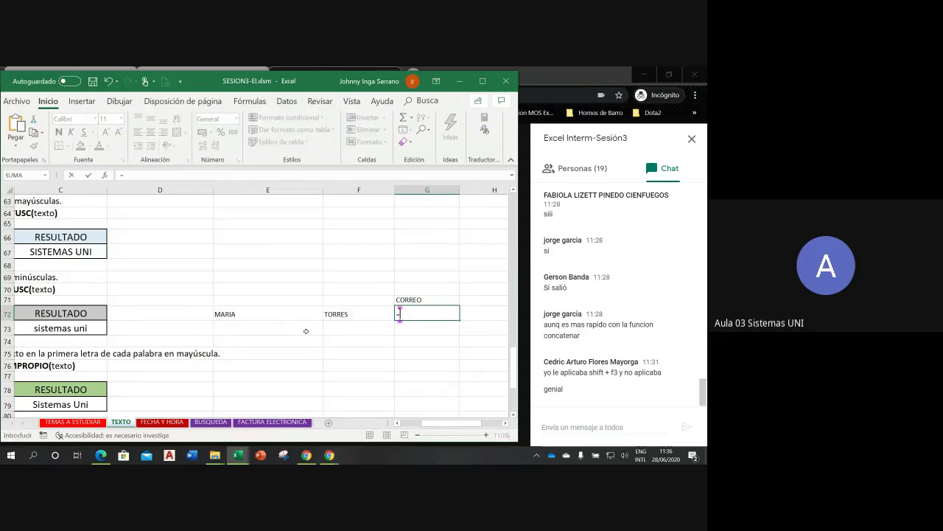
pyautogui.write('izq')
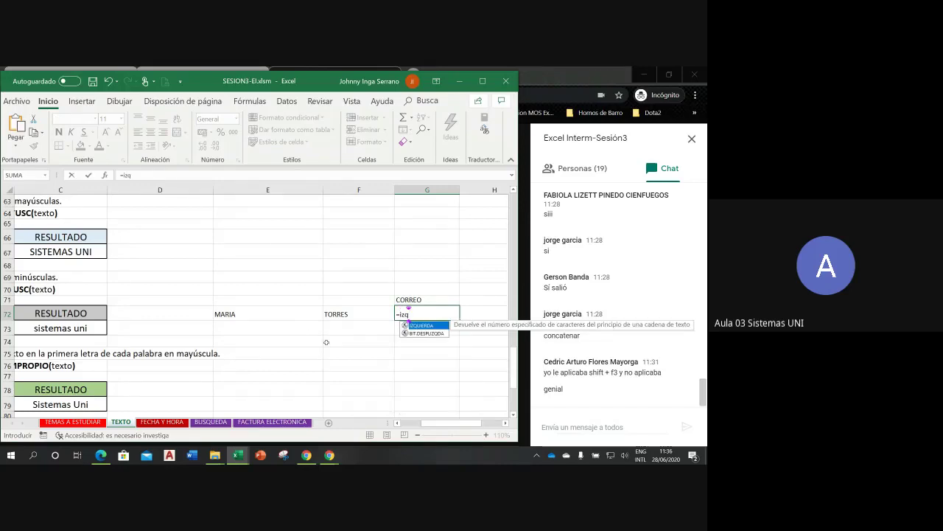
pyautogui.doubleClick(421, 325)
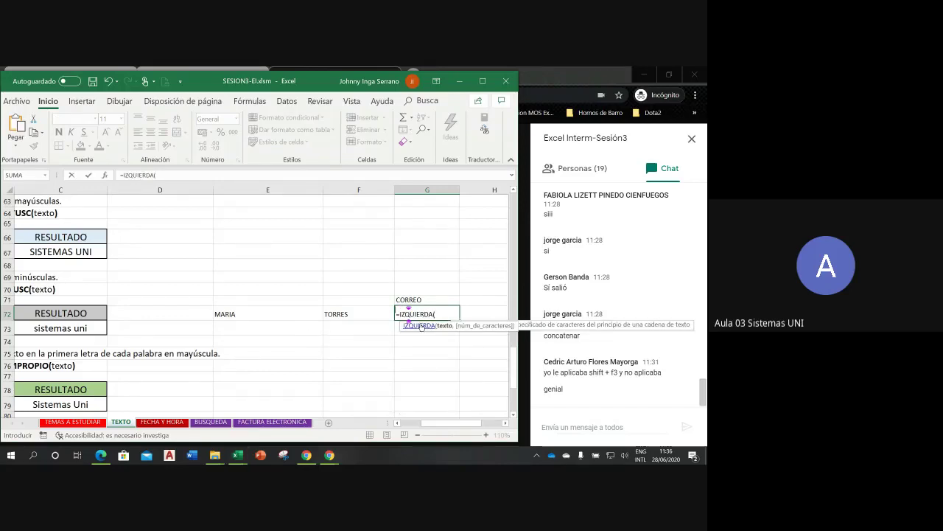
pyautogui.click(249, 316)
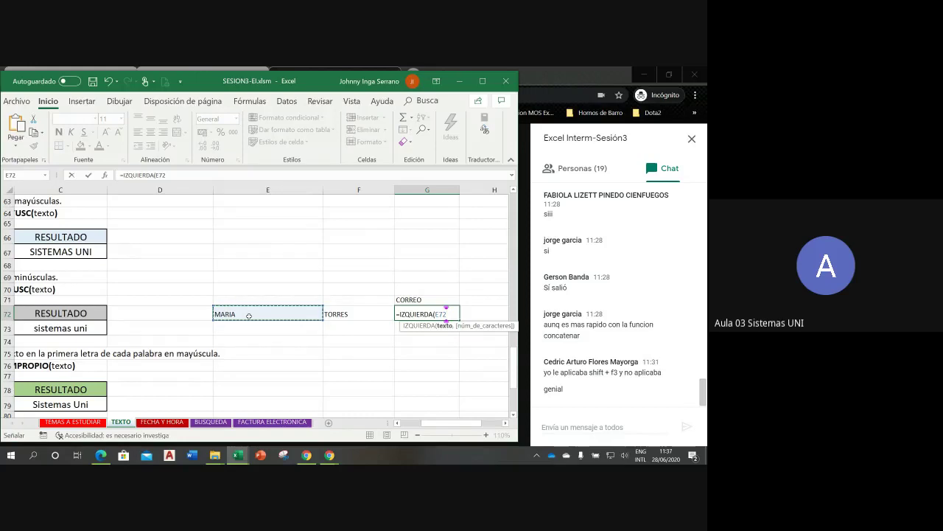
pyautogui.write(',')
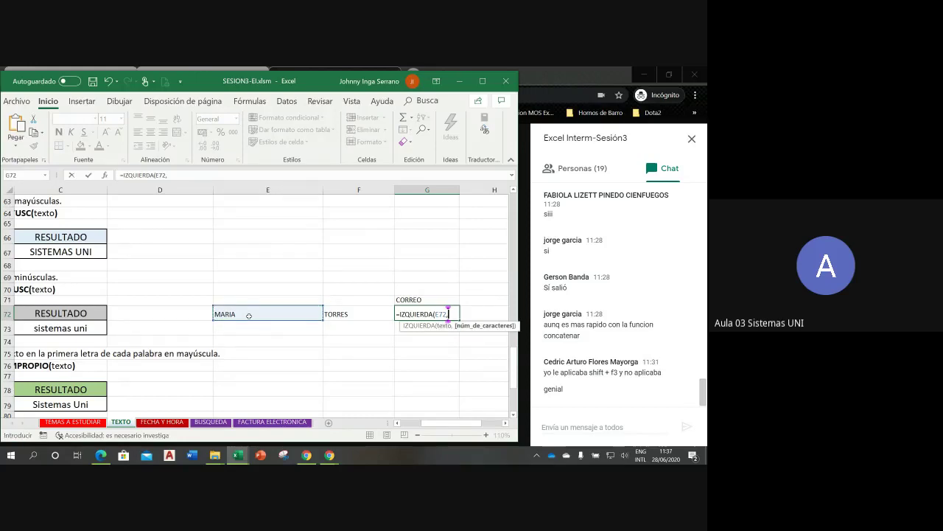
pyautogui.write('1)')
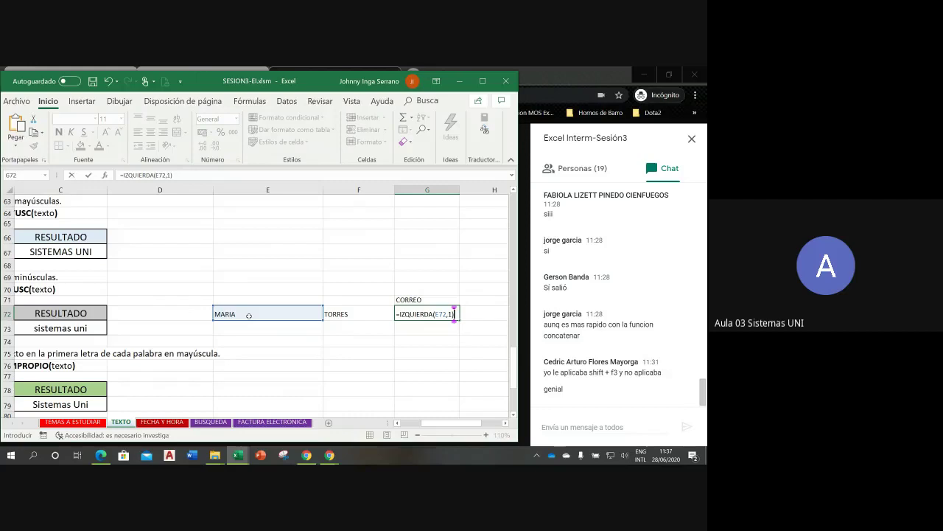
pyautogui.write('&')
pyautogui.click(349, 312)
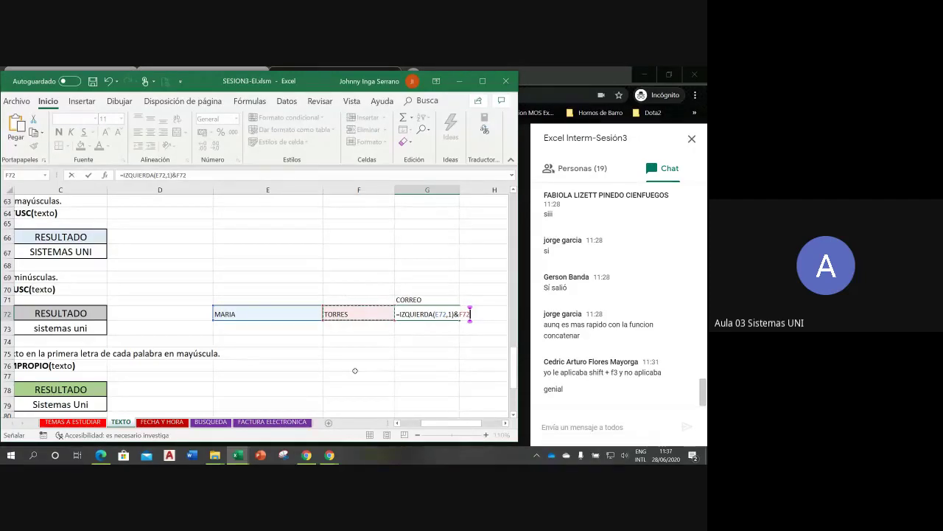
pyautogui.press('Return')
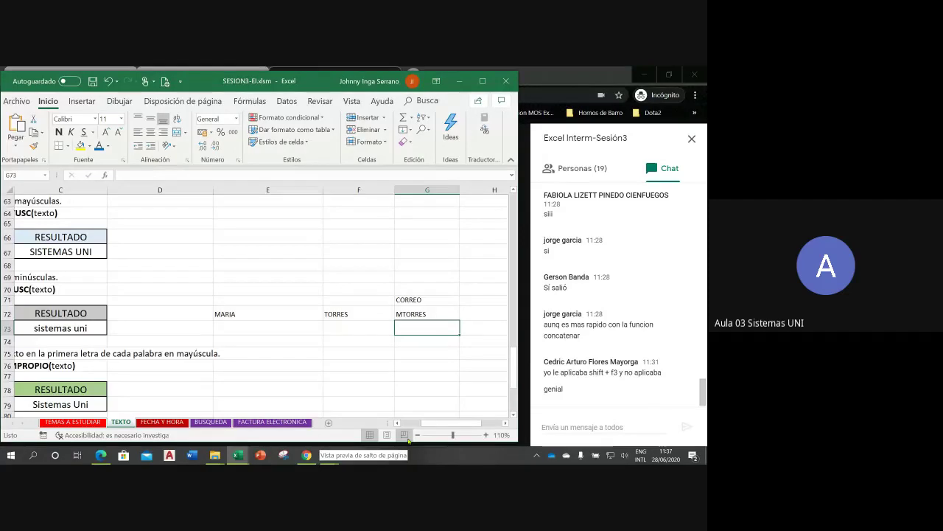
pyautogui.click(433, 313)
pyautogui.doubleClick(433, 314)
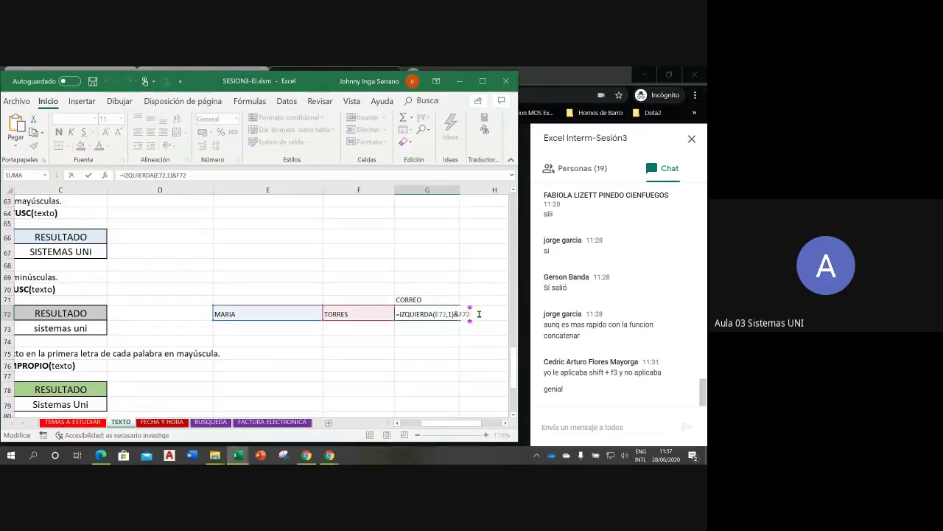
pyautogui.write('&"')
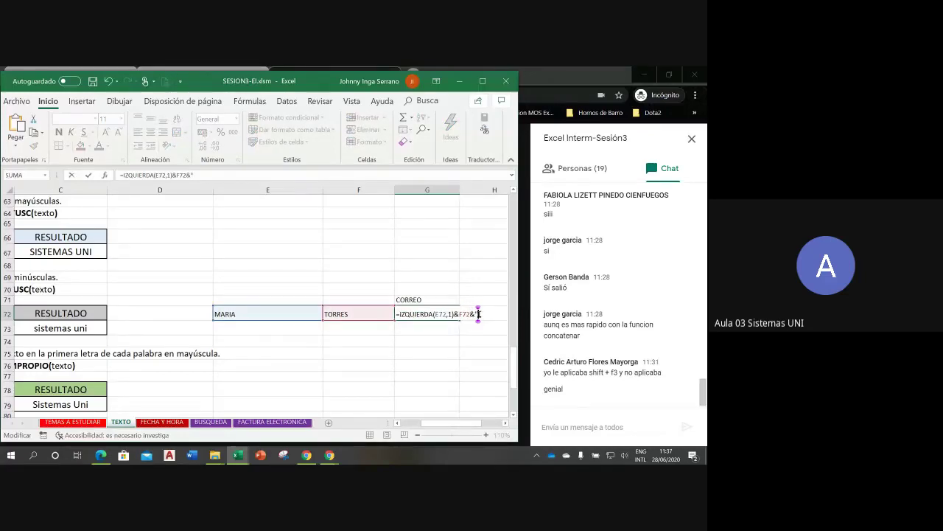
pyautogui.click(506, 423)
pyautogui.click(506, 423)
pyautogui.click(506, 423)
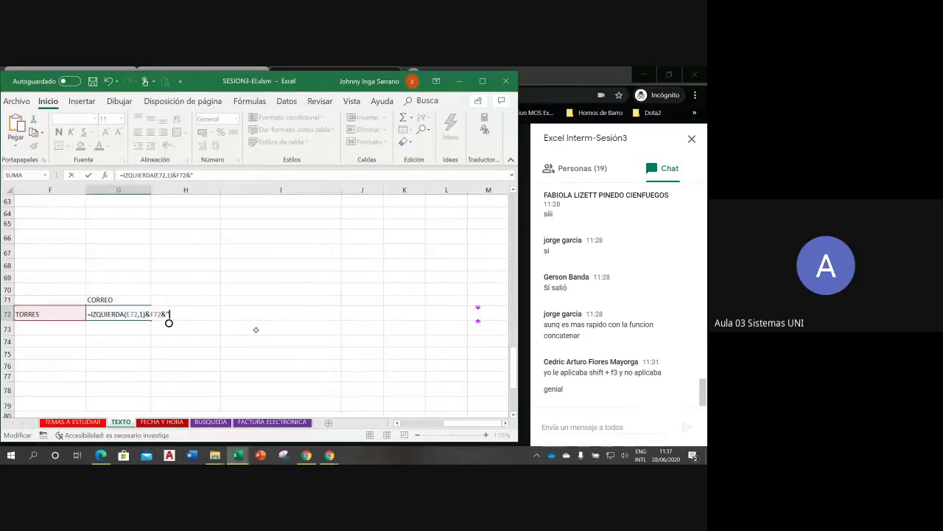
pyautogui.write('@sistemasuni.ed')
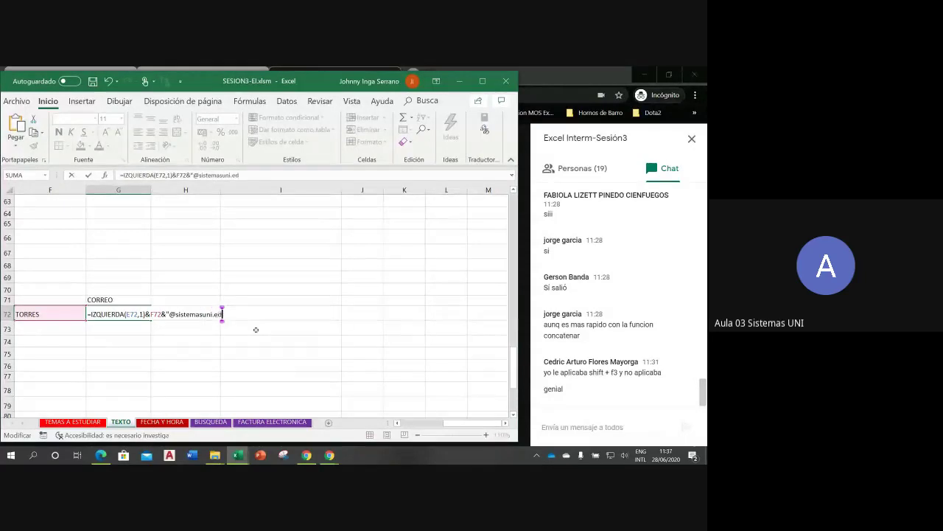
pyautogui.write('u.pe"')
pyautogui.press('Return')
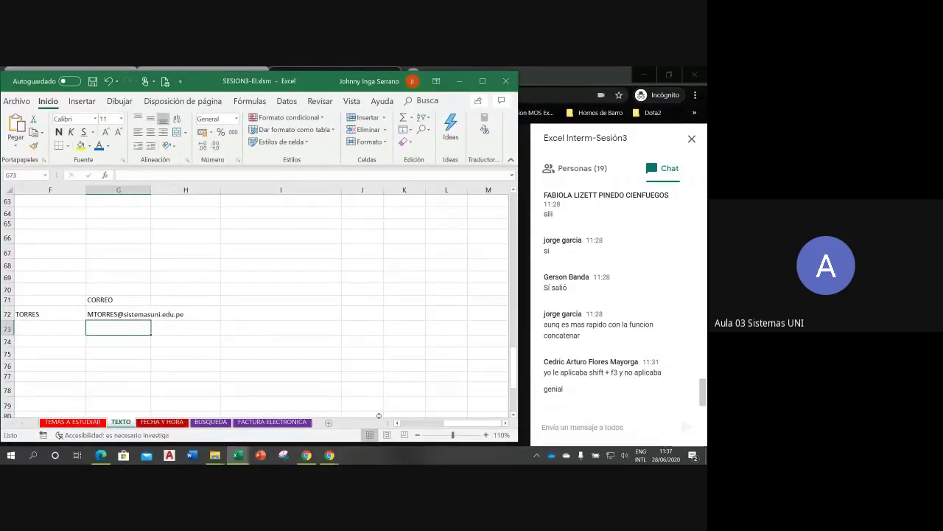
# Step: Examine the address formula in G72 alongside the first name in E72 and the surname in F72
pyautogui.click(398, 423)
pyautogui.click(398, 423)
pyautogui.click(330, 315)
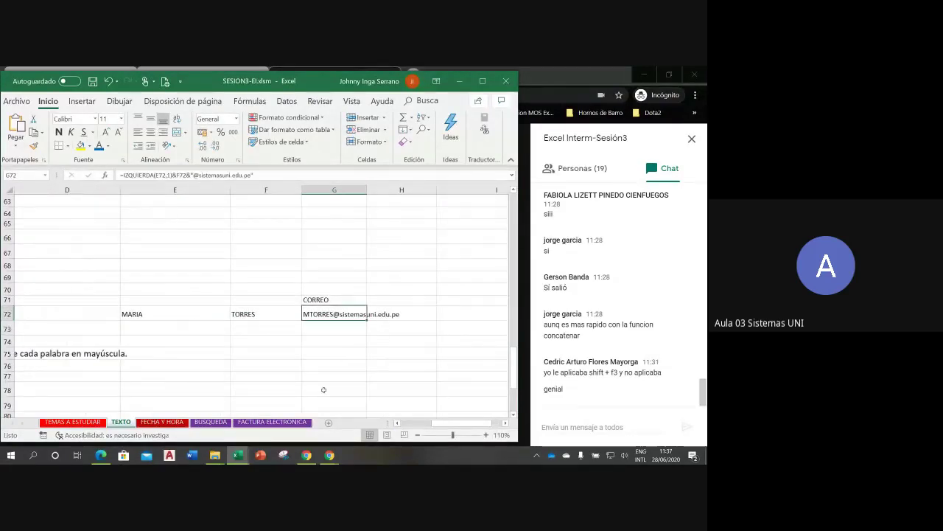
pyautogui.click(326, 364)
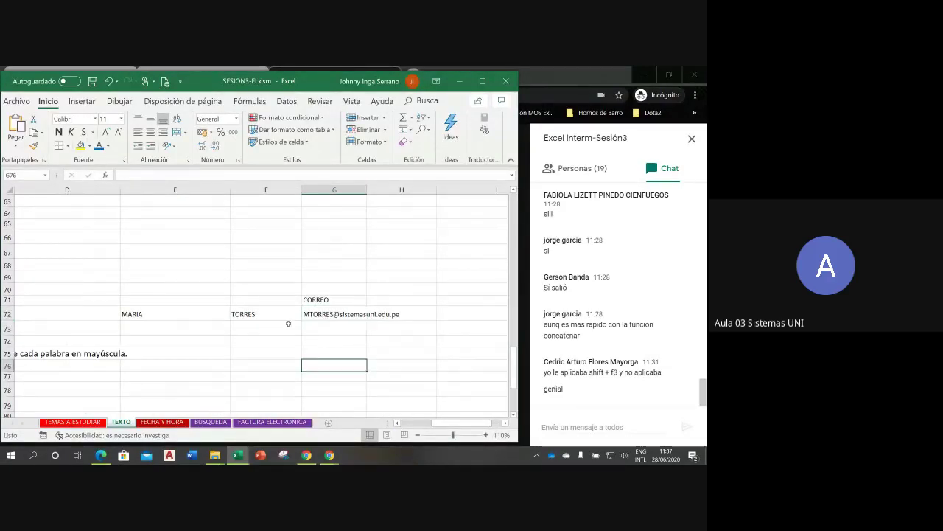
pyautogui.click(243, 315)
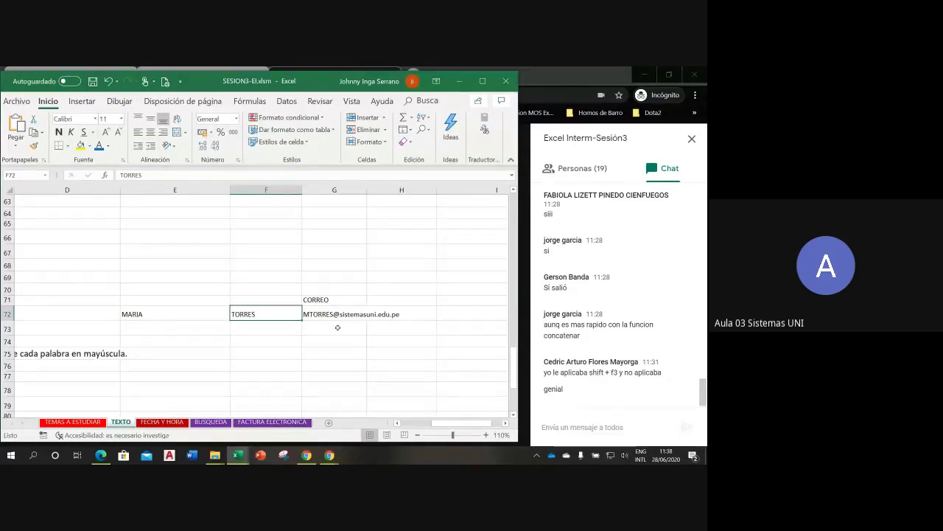
pyautogui.click(323, 314)
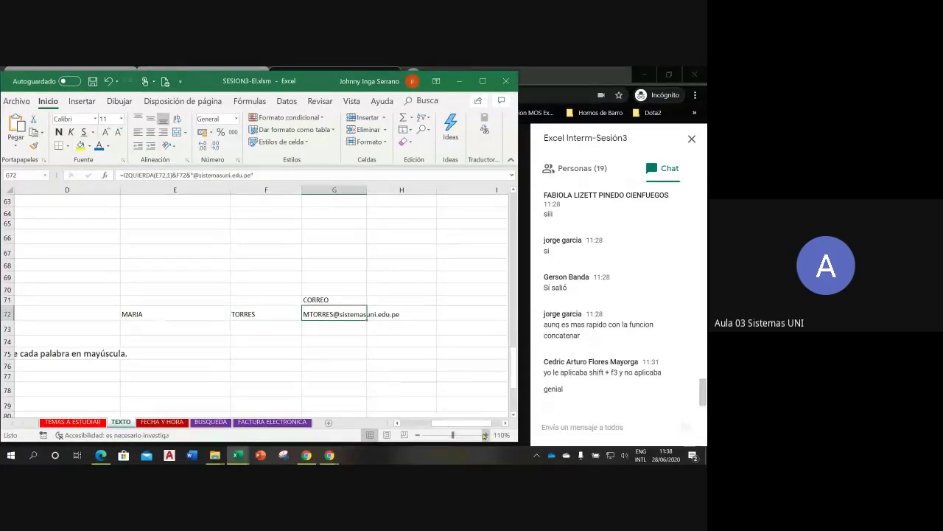
pyautogui.click(485, 434)
pyautogui.click(486, 434)
pyautogui.click(486, 434)
pyautogui.click(485, 434)
pyautogui.click(486, 434)
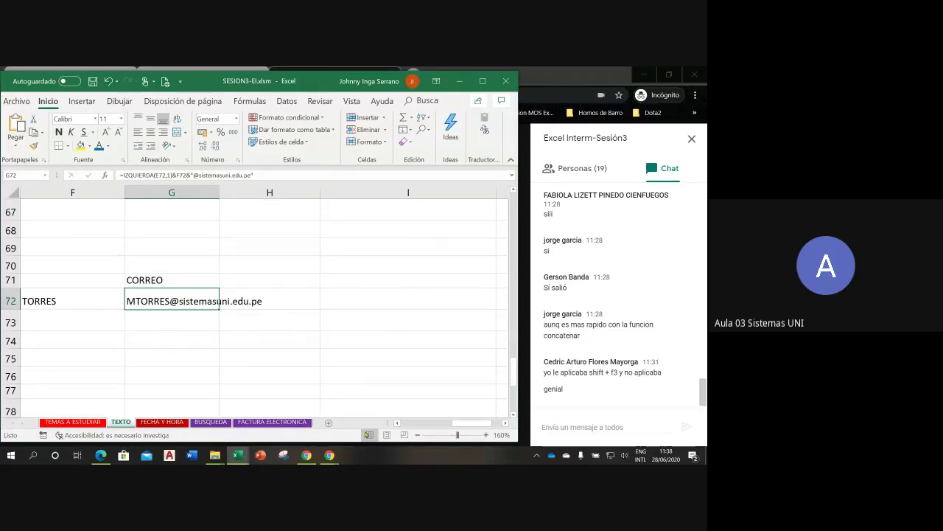
pyautogui.click(397, 424)
pyautogui.click(396, 424)
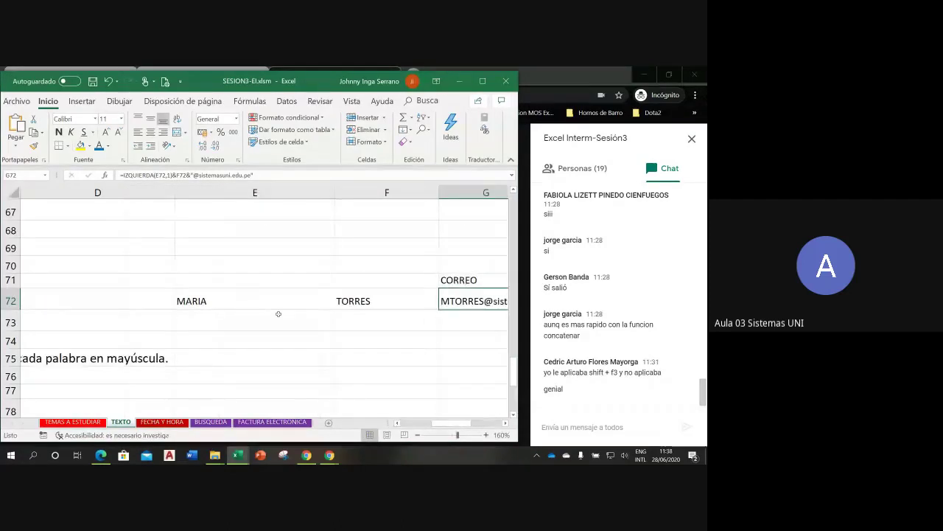
pyautogui.click(504, 423)
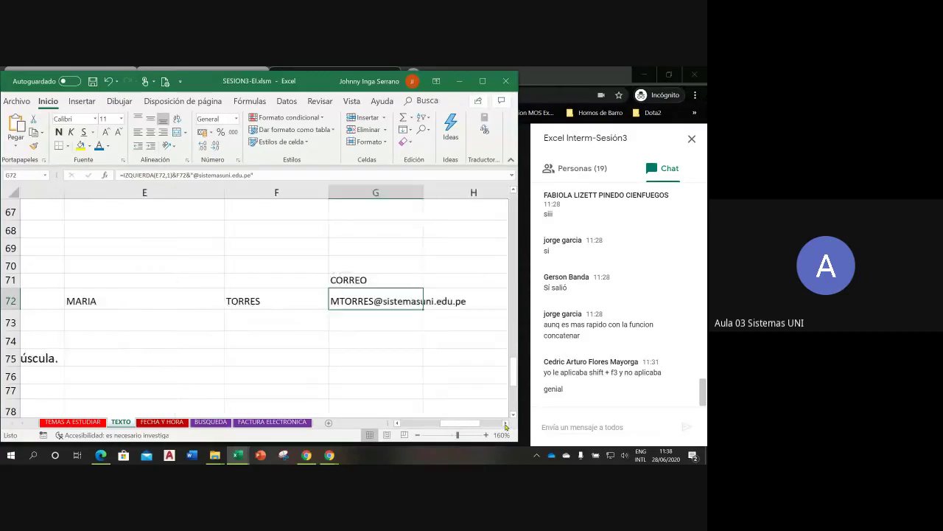
pyautogui.click(504, 423)
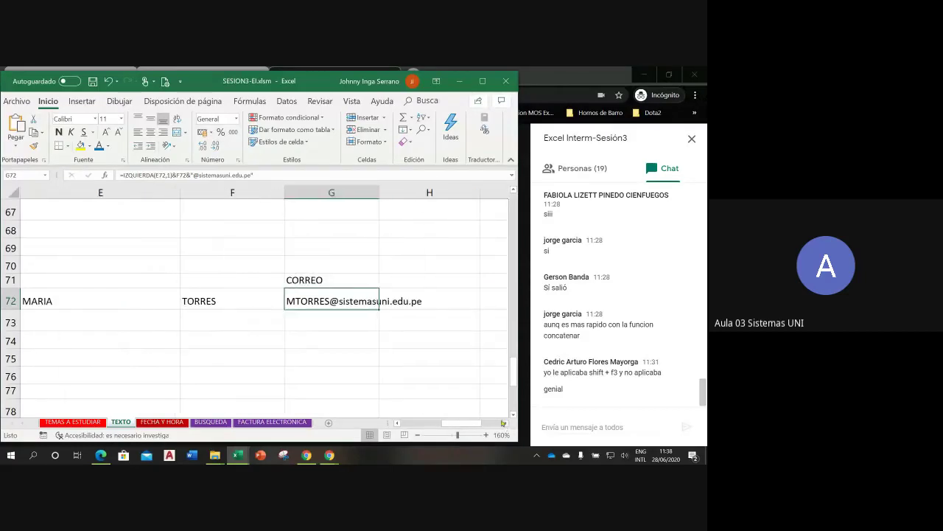
# Step: Wrap the whole formula in G72 in MINUSC so the address is written in lowercase
pyautogui.doubleClick(289, 305)
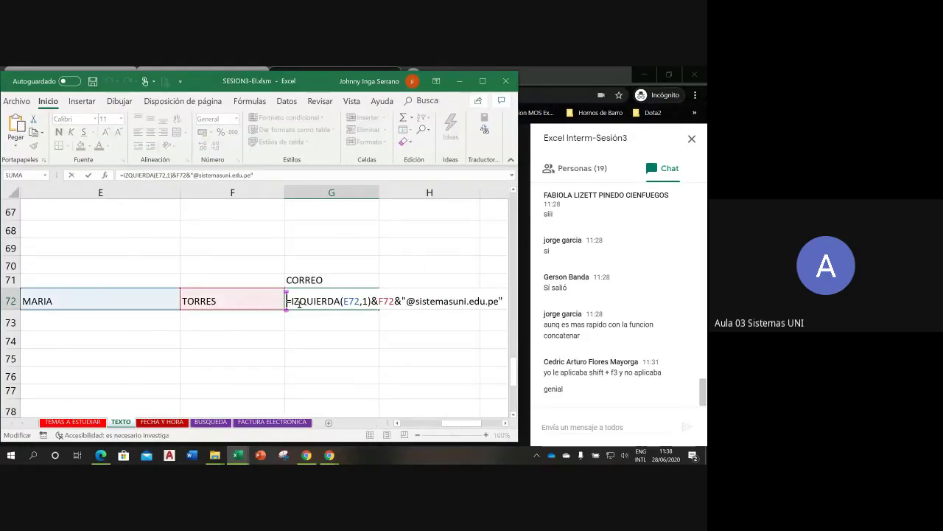
pyautogui.click(294, 300)
pyautogui.click(291, 300)
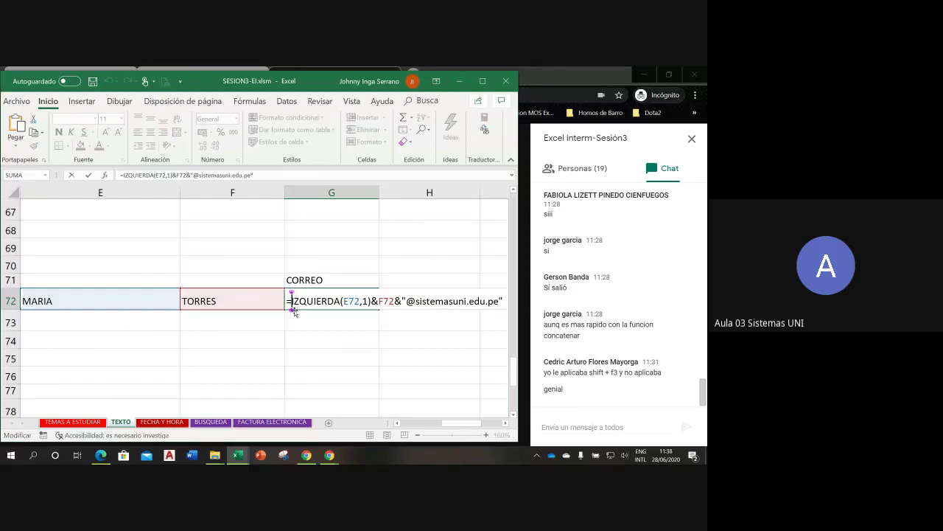
pyautogui.write('minu')
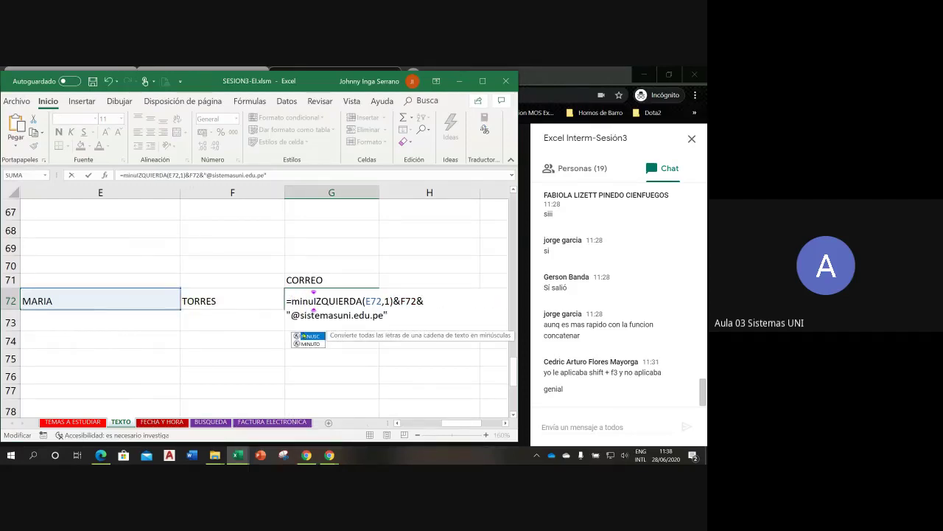
pyautogui.press('Tab')
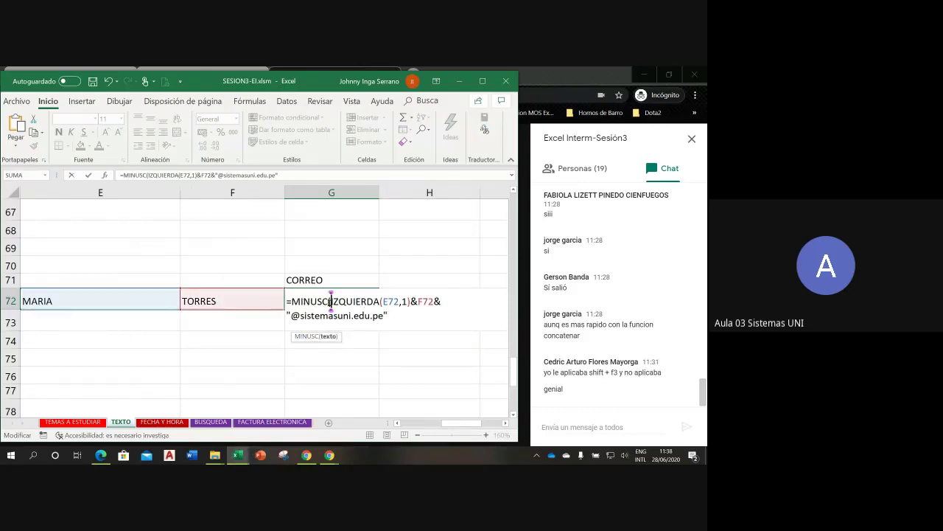
pyautogui.click(402, 312)
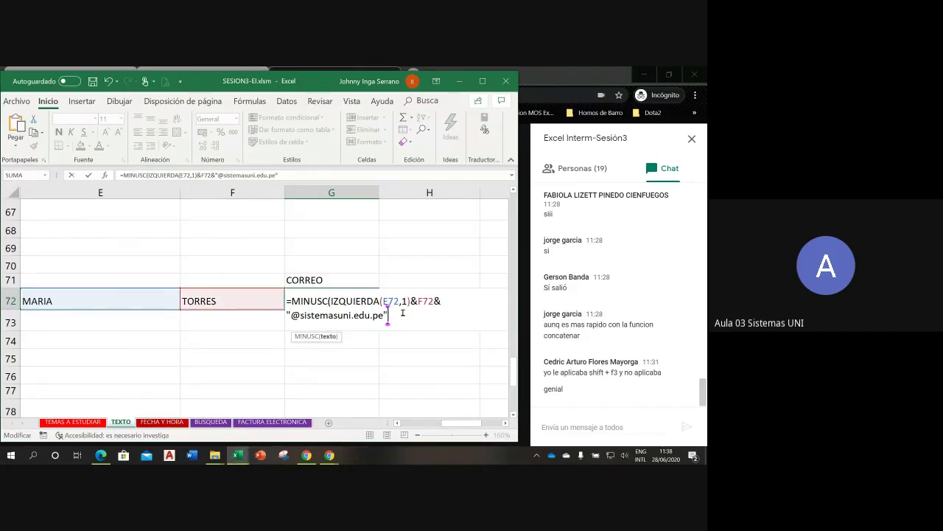
pyautogui.write(')')
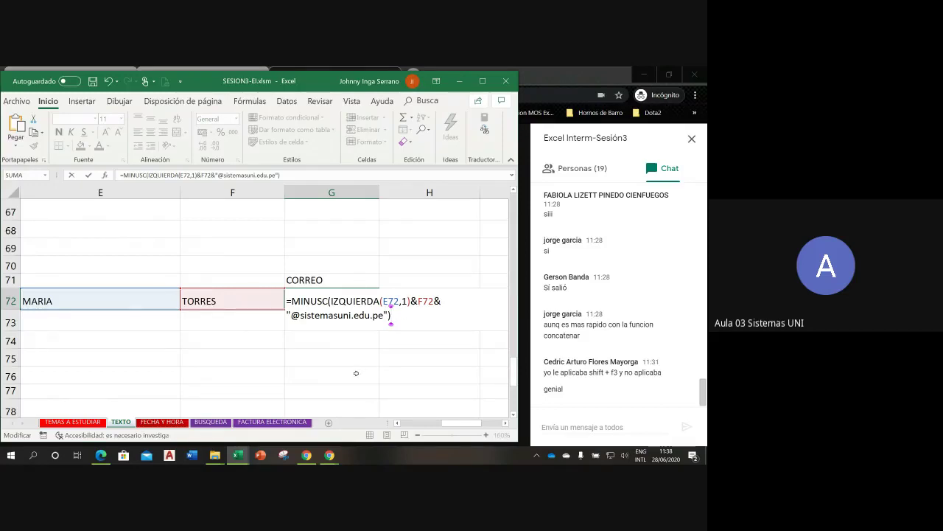
pyautogui.press('Return')
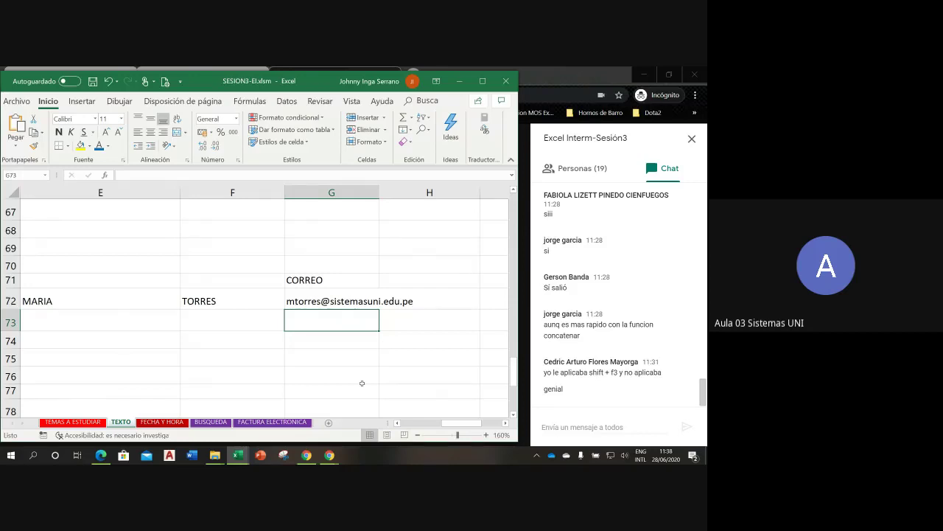
# Step: Review the name cells in row 72 and the MINUSC function within the formula in G72
pyautogui.click(127, 306)
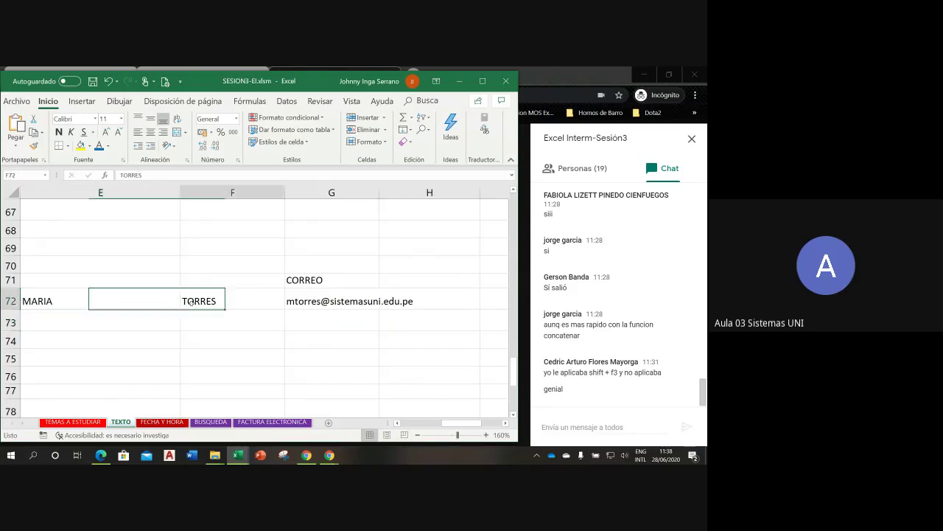
pyautogui.press('Right')
pyautogui.press('Right')
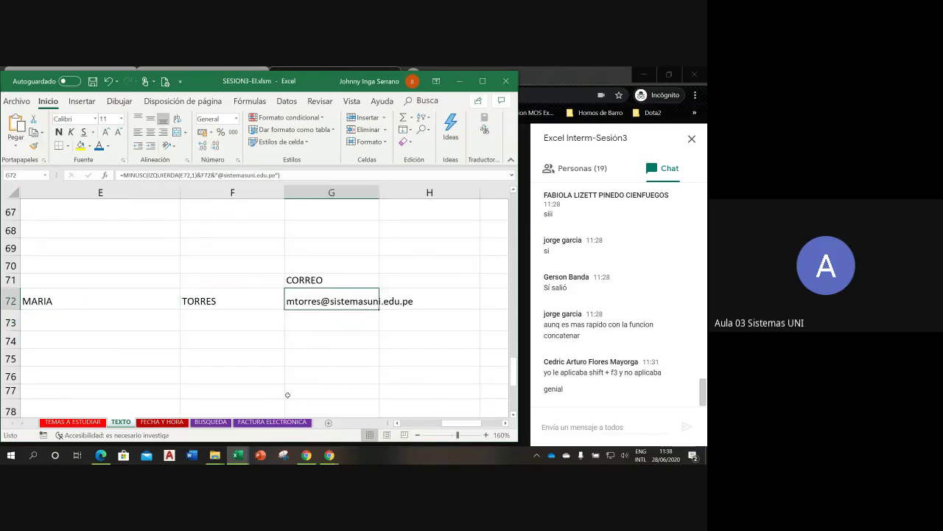
pyautogui.doubleClick(339, 302)
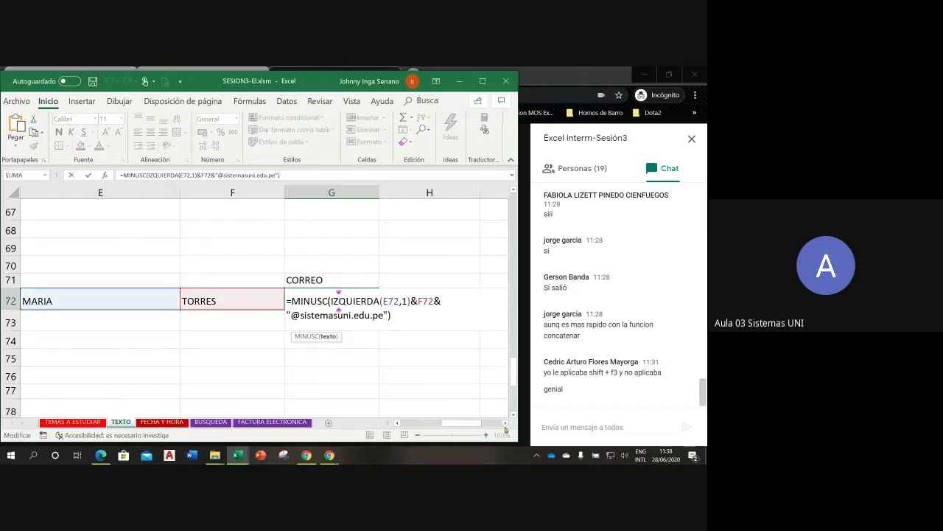
pyautogui.moveTo(291, 302); pyautogui.dragTo(331, 301)
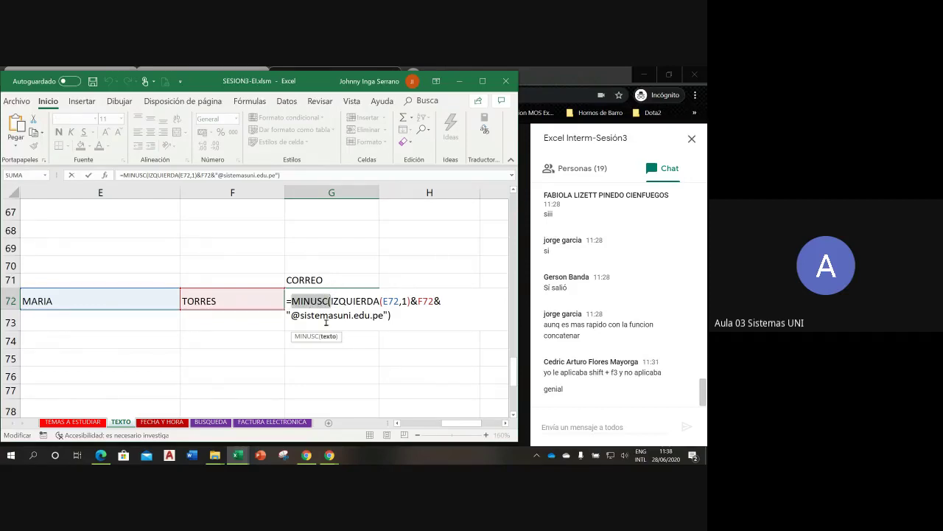
pyautogui.hotkey('shift', 'Right')
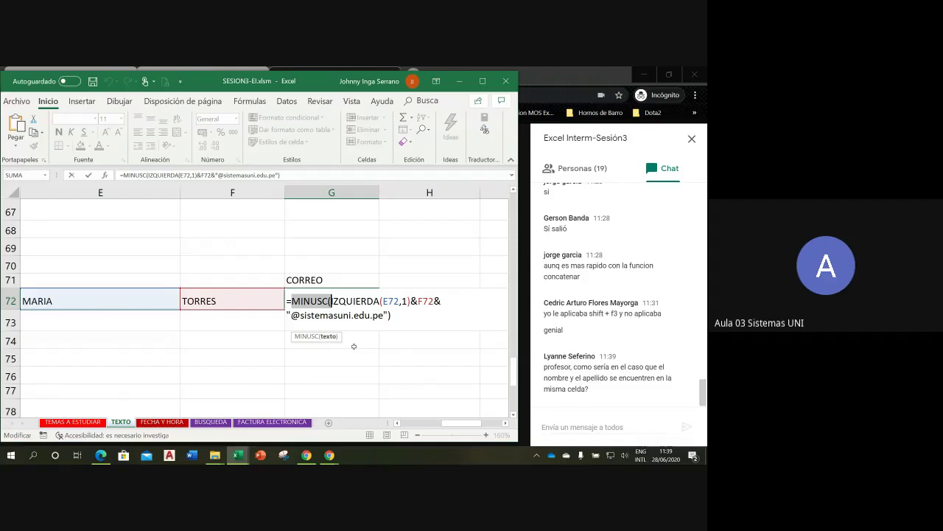
pyautogui.press('Return')
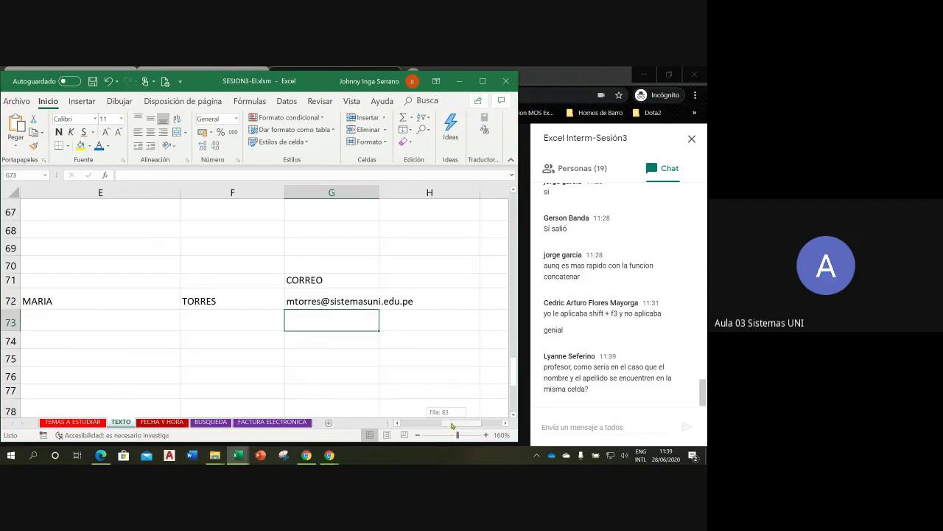
# Step: Review the explanations and example tables for MINUSC and NOMPROPIO in sections 9 and 10 of the TEXTO sheet
pyautogui.moveTo(450, 425); pyautogui.dragTo(418, 428)
pyautogui.click(514, 417)
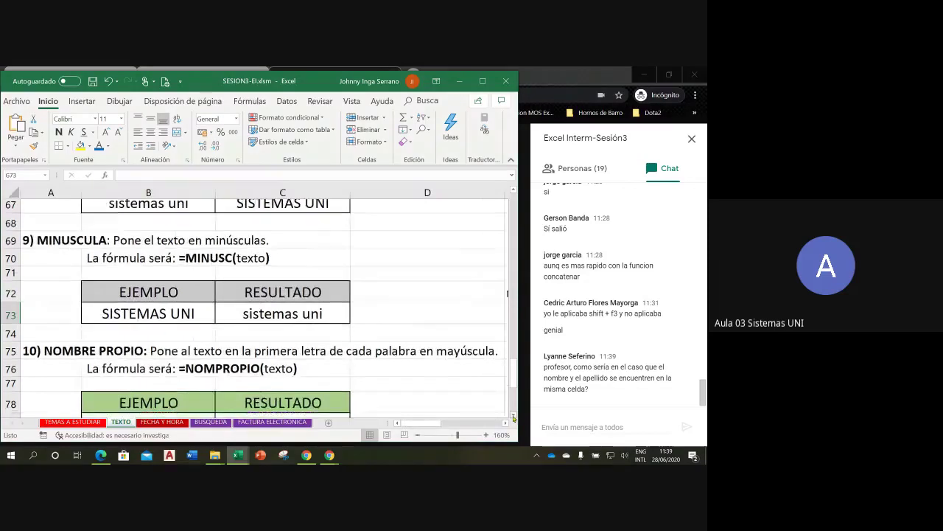
pyautogui.click(514, 417)
pyautogui.click(514, 417)
pyautogui.click(514, 417)
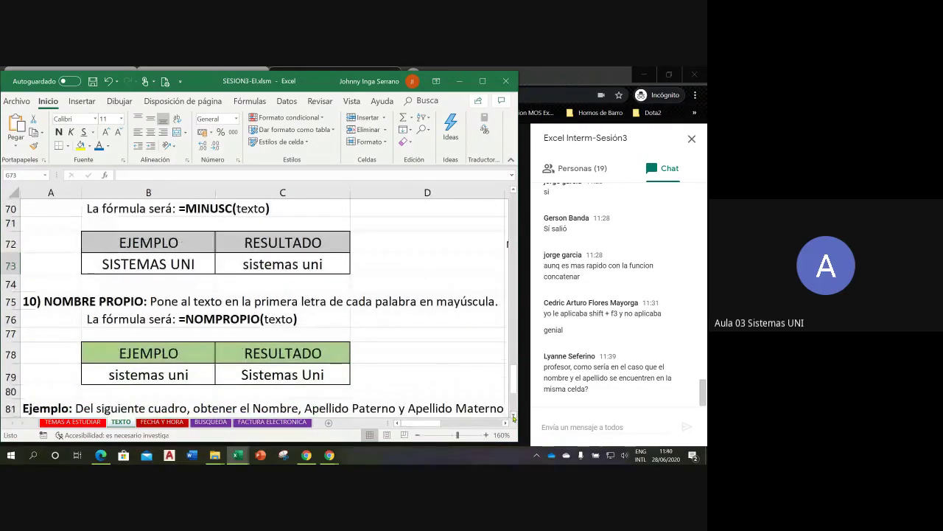
pyautogui.click(514, 417)
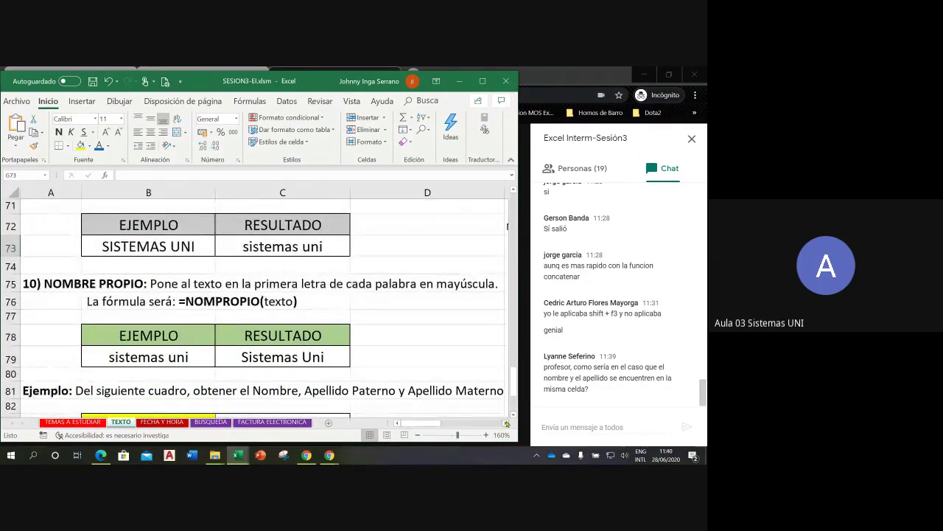
pyautogui.click(506, 423)
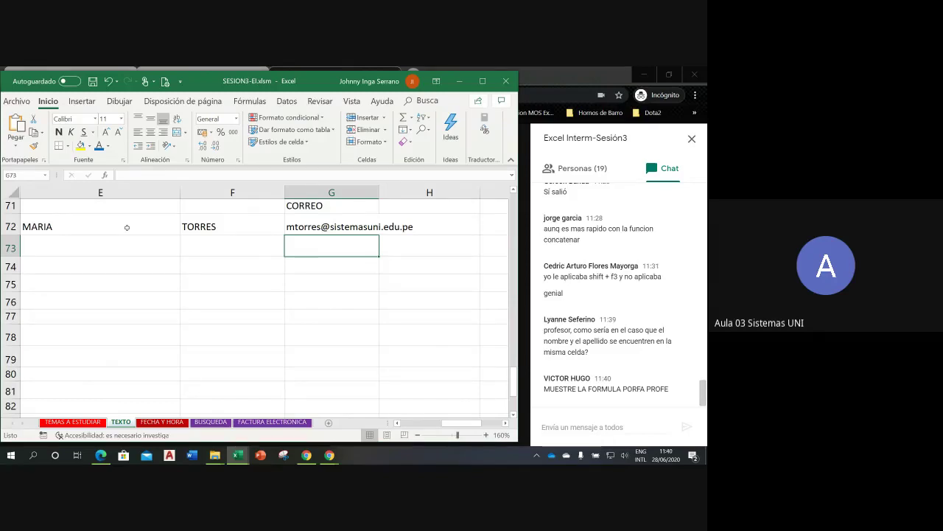
pyautogui.doubleClick(333, 226)
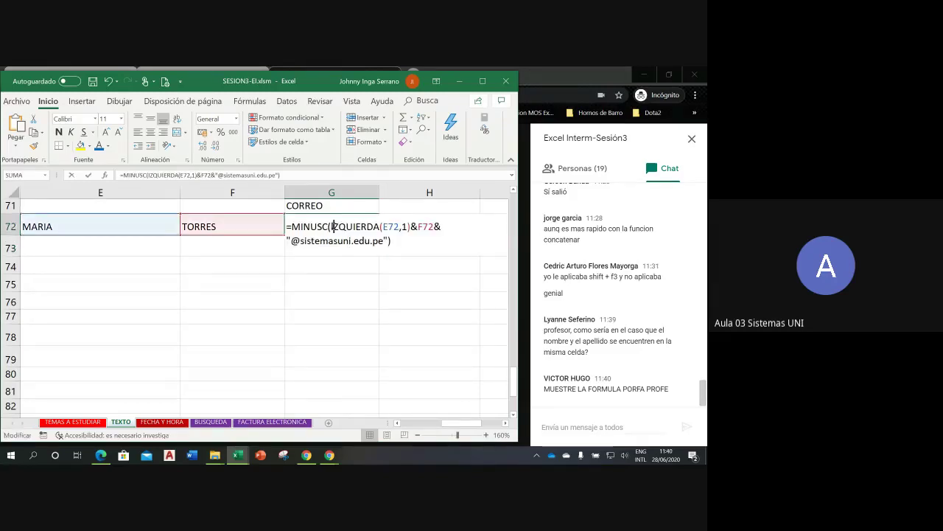
pyautogui.click(392, 241)
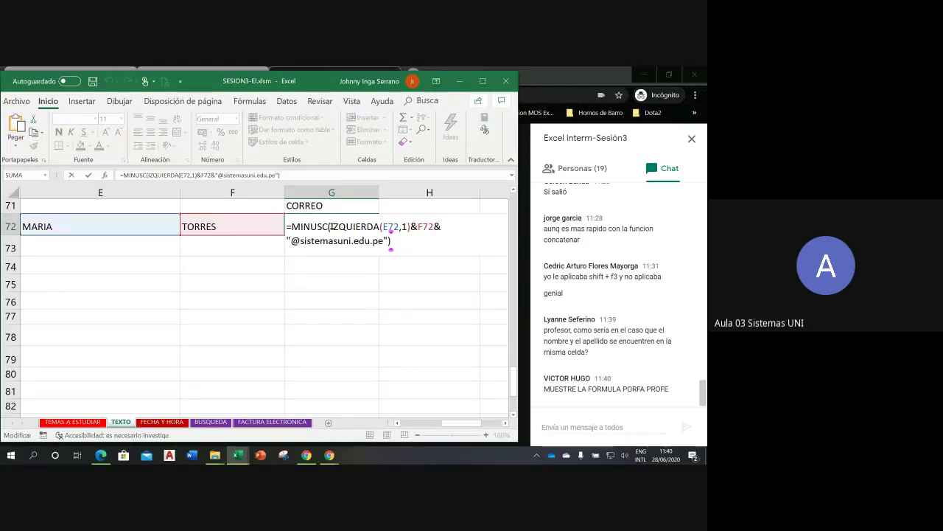
pyautogui.moveTo(330, 227); pyautogui.dragTo(387, 241)
pyautogui.hotkey('shift', 'Right')
pyautogui.hotkey('ctrl', 'c')
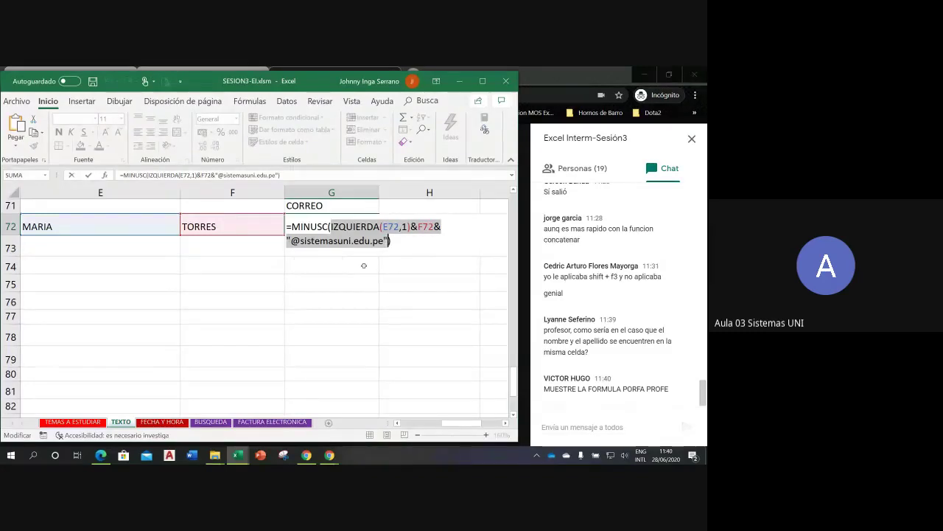
pyautogui.press('Return')
pyautogui.hotkey('ctrl', 'v')
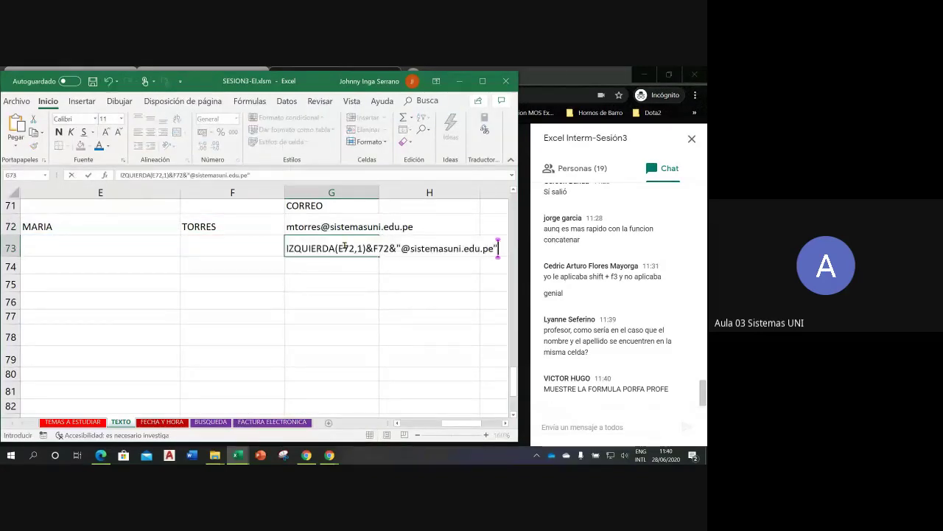
pyautogui.press('Return')
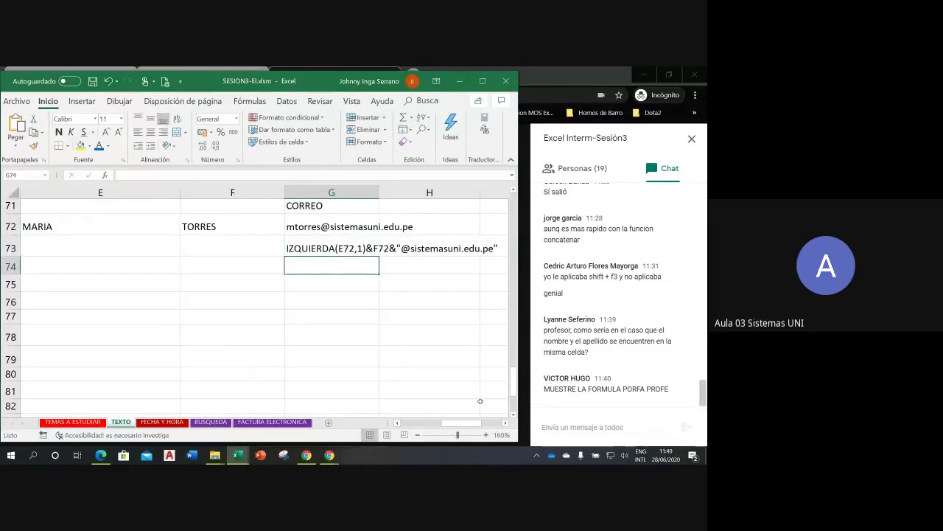
# Step: Compare the complete MINUSC formula in G72 with the copied expression shown as text in G73
pyautogui.click(513, 189)
pyautogui.click(513, 188)
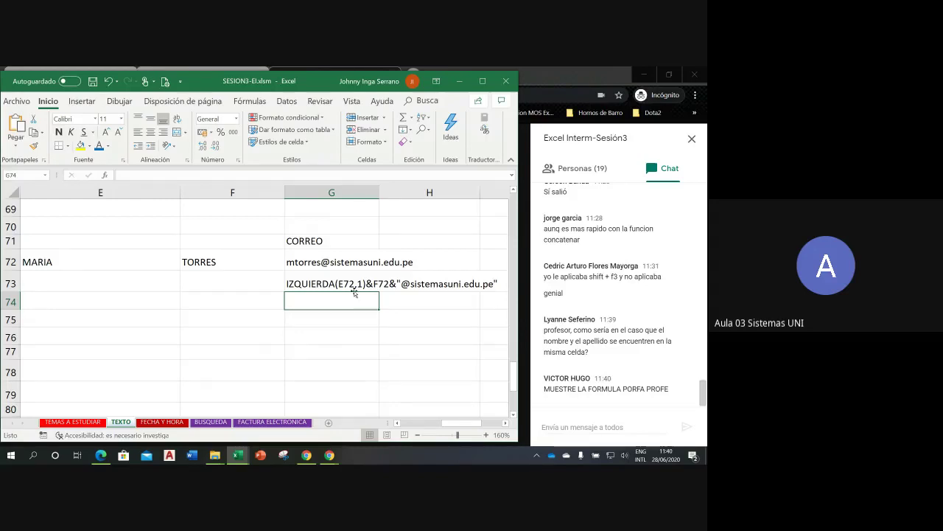
pyautogui.click(316, 264)
pyautogui.doubleClick(316, 262)
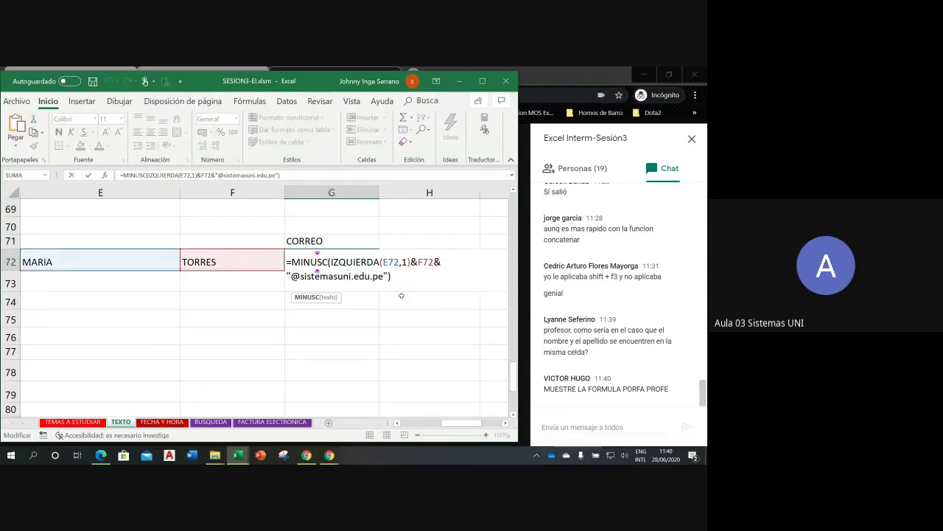
pyautogui.press('Return')
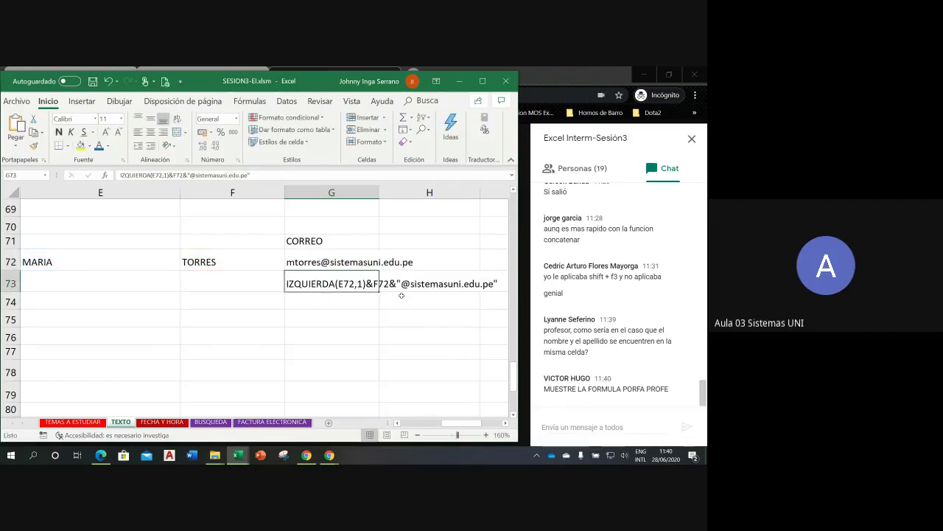
pyautogui.click(409, 313)
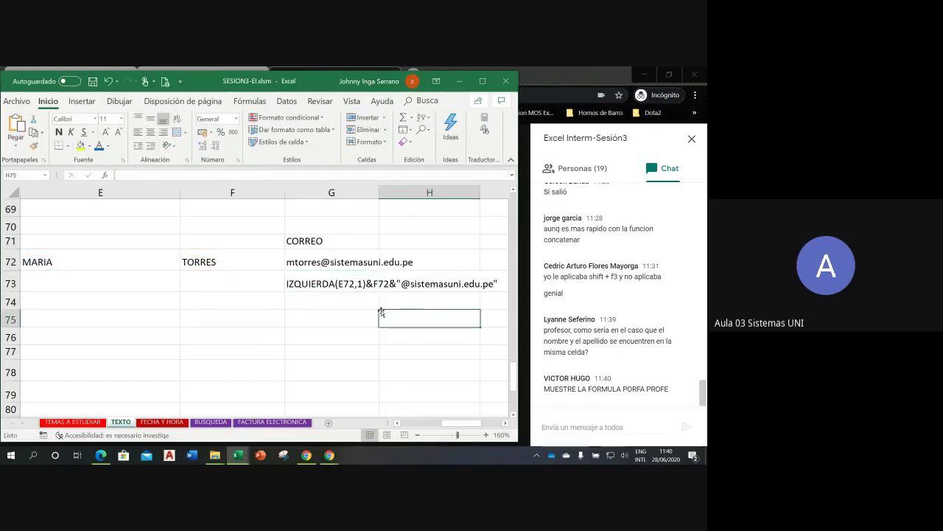
pyautogui.click(341, 315)
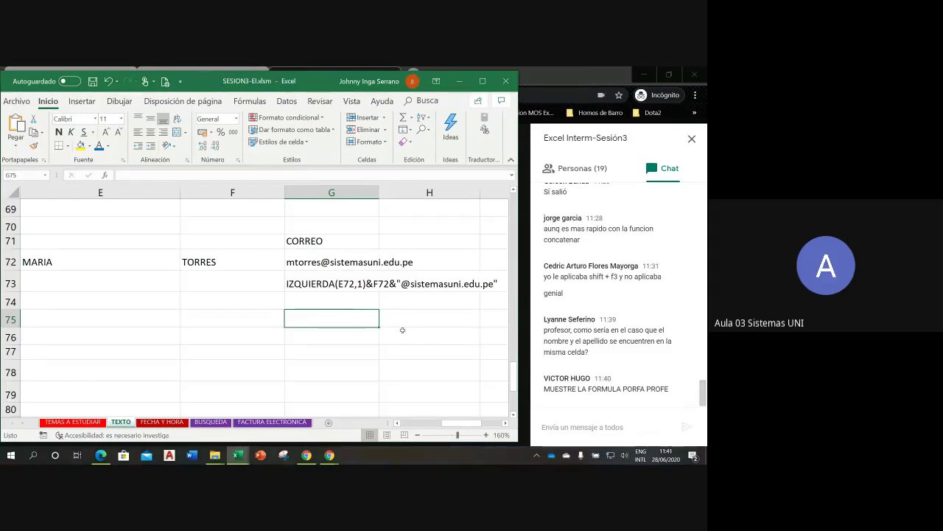
# Step: Reduce the sheet zoom to 140% and examine the expression nested as the MINUSC argument in G72
pyautogui.click(417, 435)
pyautogui.click(417, 435)
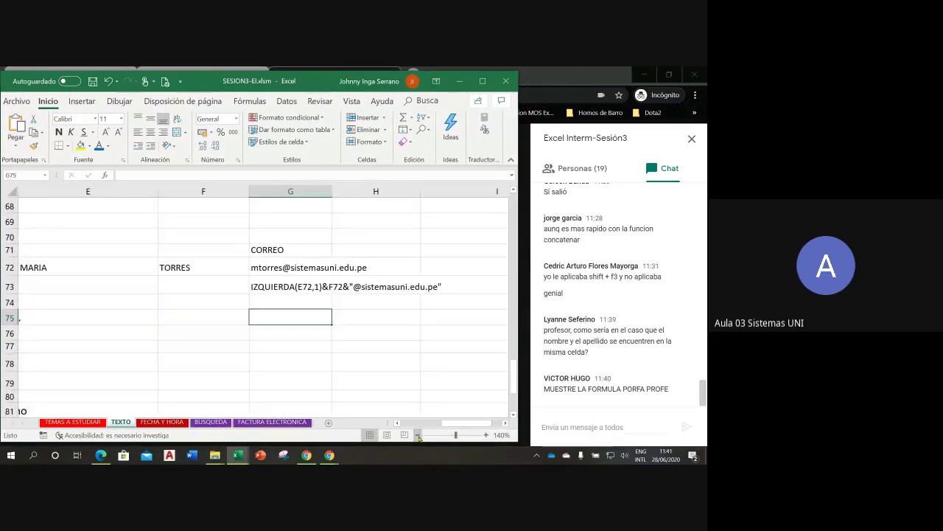
pyautogui.doubleClick(283, 268)
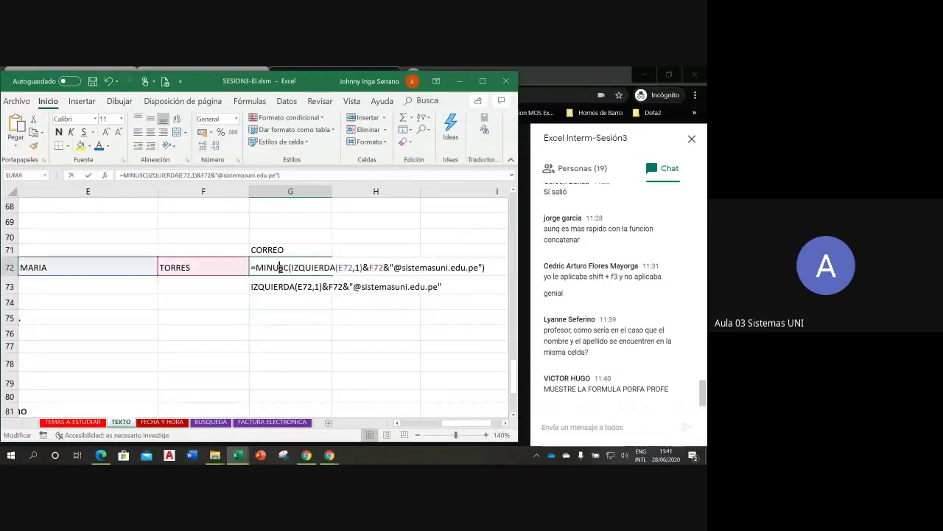
pyautogui.moveTo(484, 267); pyautogui.dragTo(448, 266)
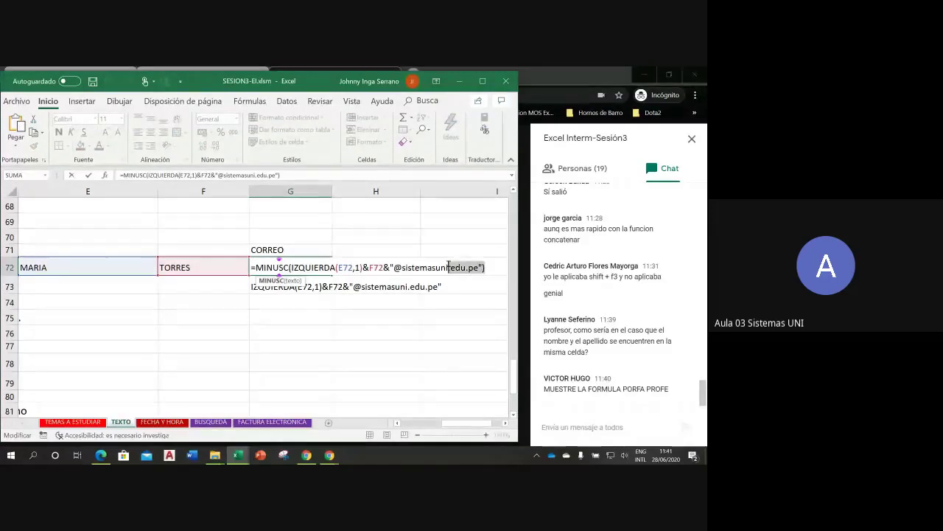
pyautogui.click(325, 268)
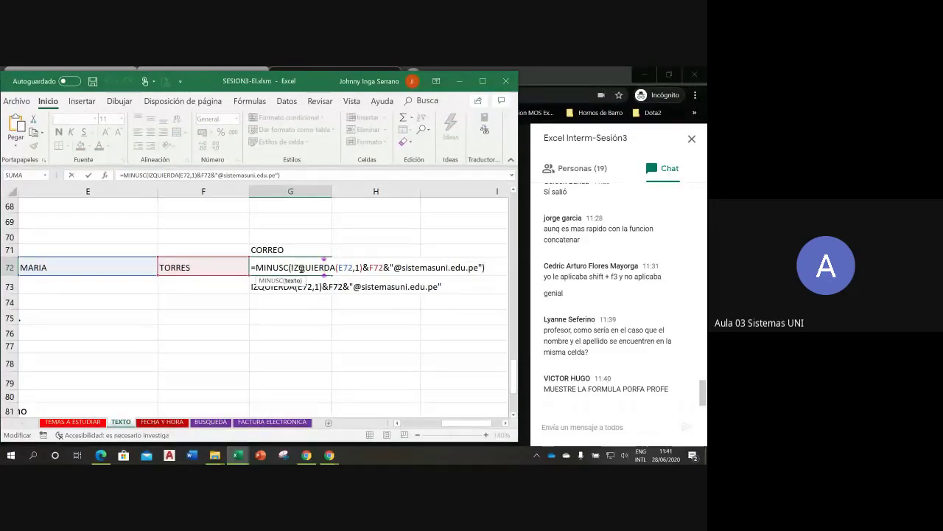
pyautogui.moveTo(292, 269); pyautogui.dragTo(483, 268)
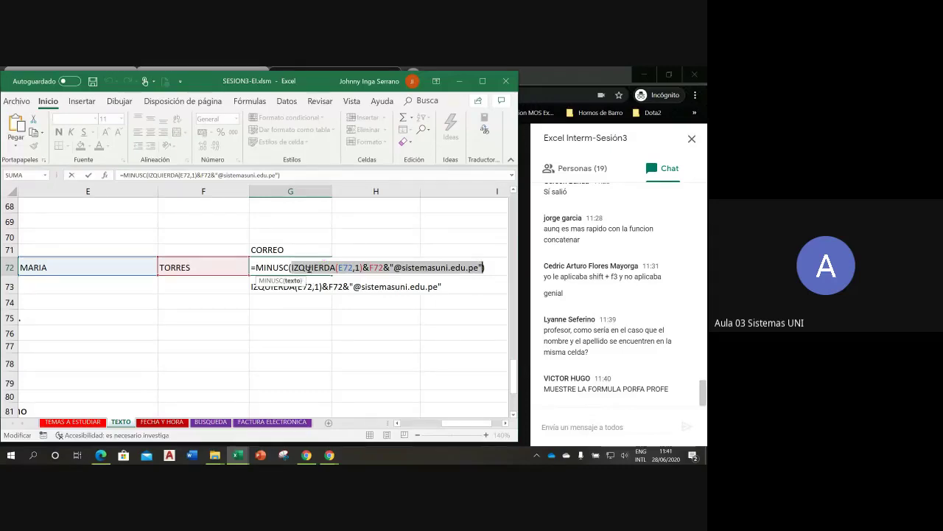
pyautogui.click(310, 268)
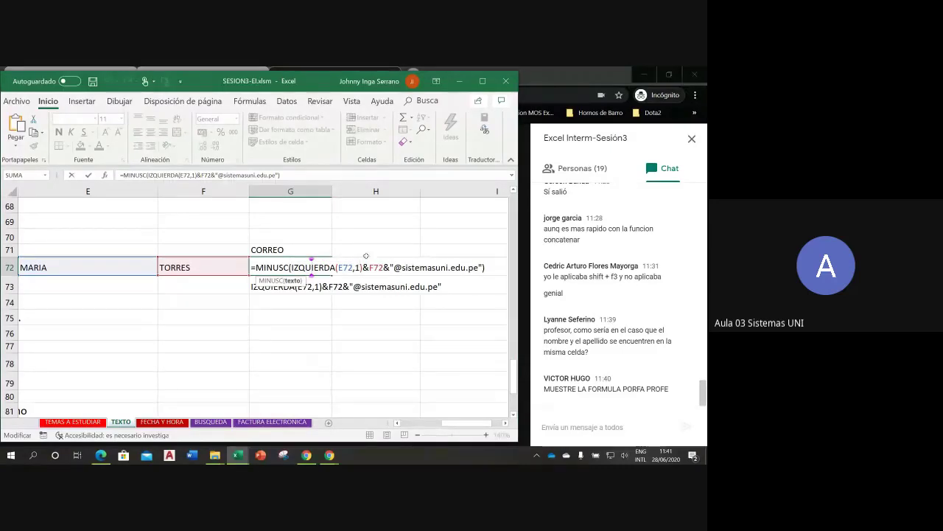
# Step: Go through the parts of the formula in G72: MINUSC, IZQUIERDA, the E72 and F72 references and the domain text
pyautogui.click(415, 268)
pyautogui.click(312, 267)
pyautogui.click(275, 267)
pyautogui.click(316, 266)
pyautogui.click(351, 266)
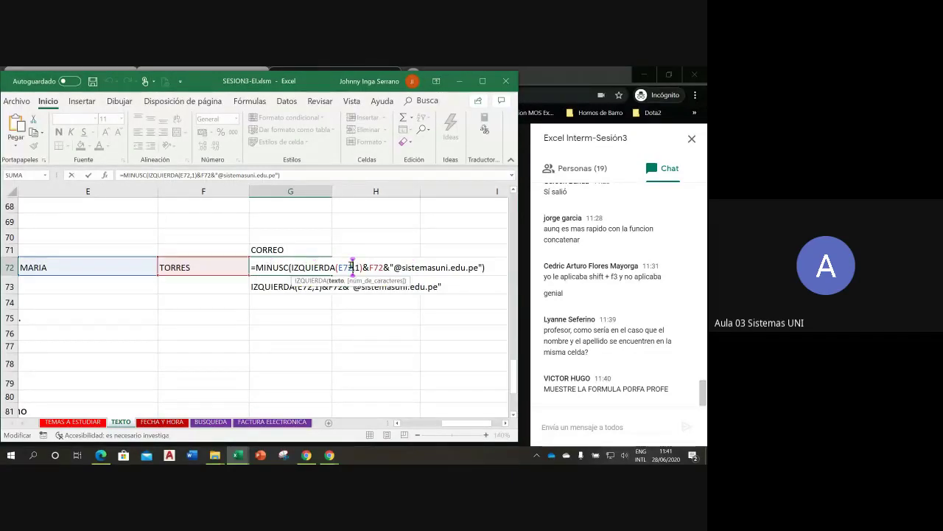
pyautogui.click(379, 266)
pyautogui.moveTo(402, 267); pyautogui.dragTo(405, 268)
pyautogui.click(383, 267)
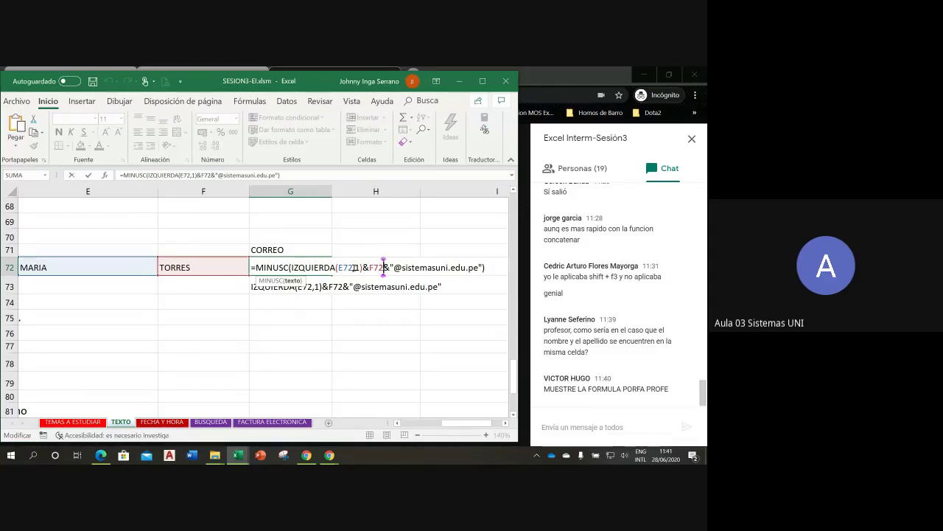
pyautogui.click(354, 267)
pyautogui.click(322, 267)
pyautogui.click(284, 267)
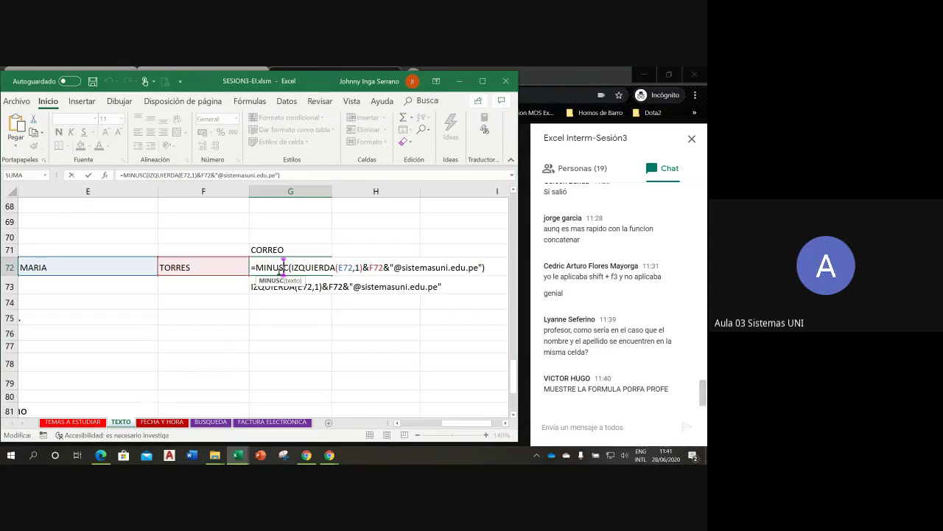
pyautogui.click(256, 267)
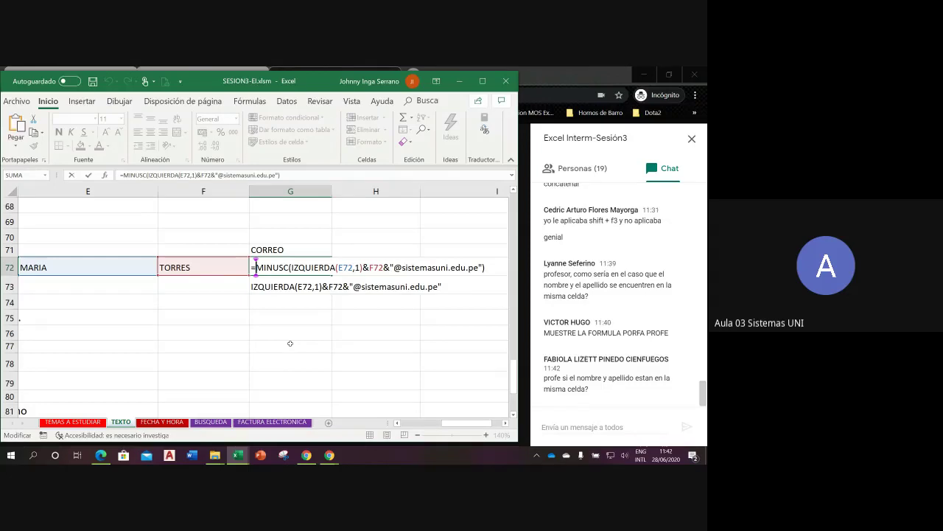
pyautogui.press('Return')
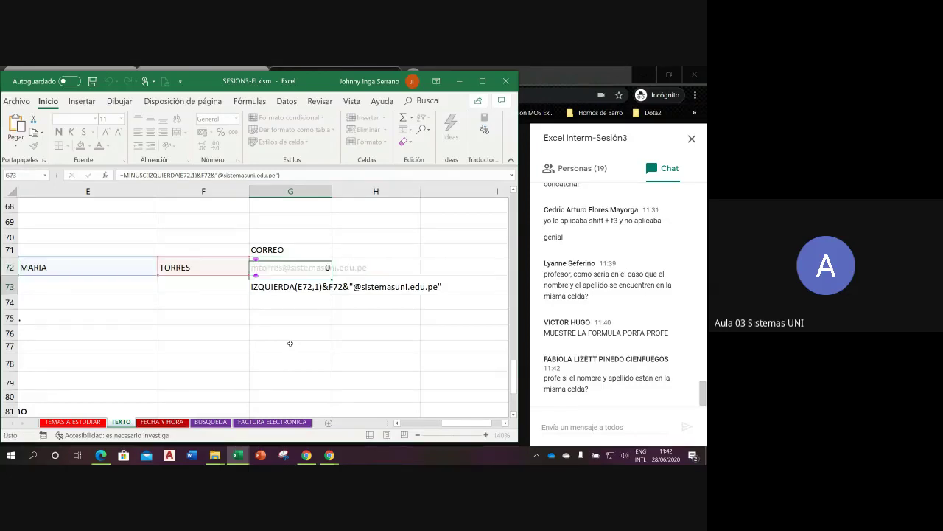
# Step: Examine the name-splitting exercise from row 81, with the full name in C83 and the answer cells B86 to D86
pyautogui.click(397, 423)
pyautogui.click(399, 424)
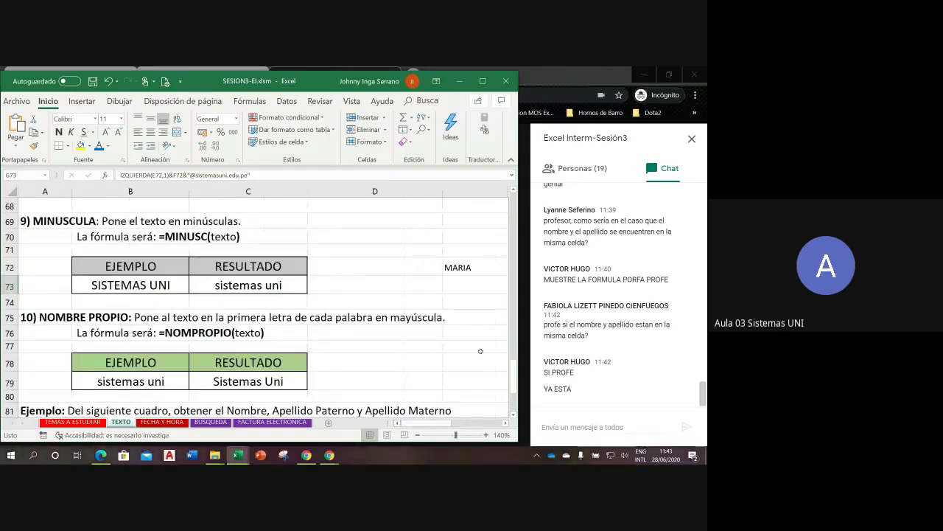
pyautogui.moveTo(513, 374); pyautogui.dragTo(513, 384)
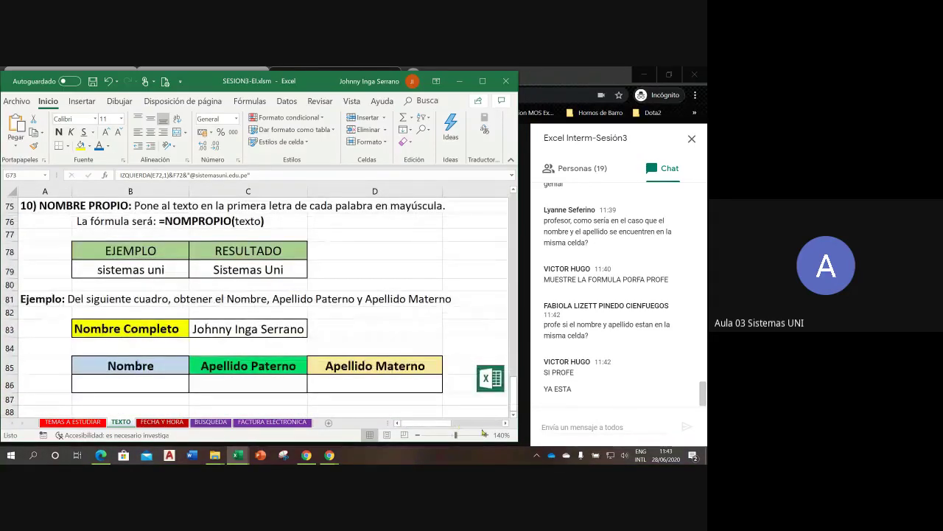
pyautogui.click(514, 419)
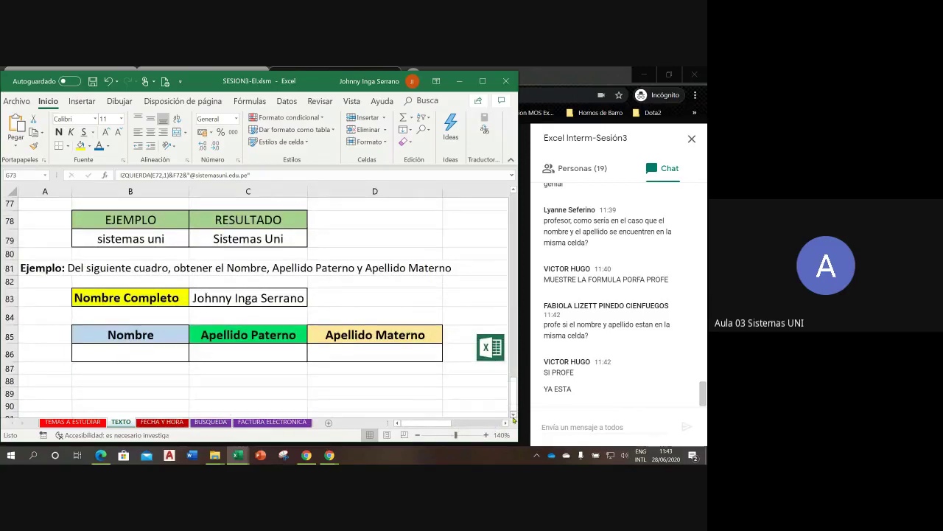
pyautogui.click(513, 418)
pyautogui.click(514, 418)
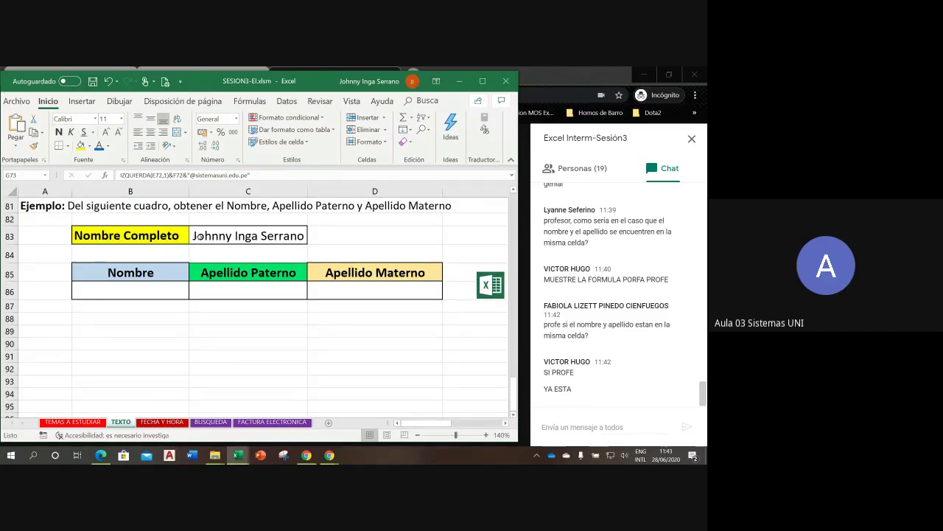
pyautogui.click(199, 236)
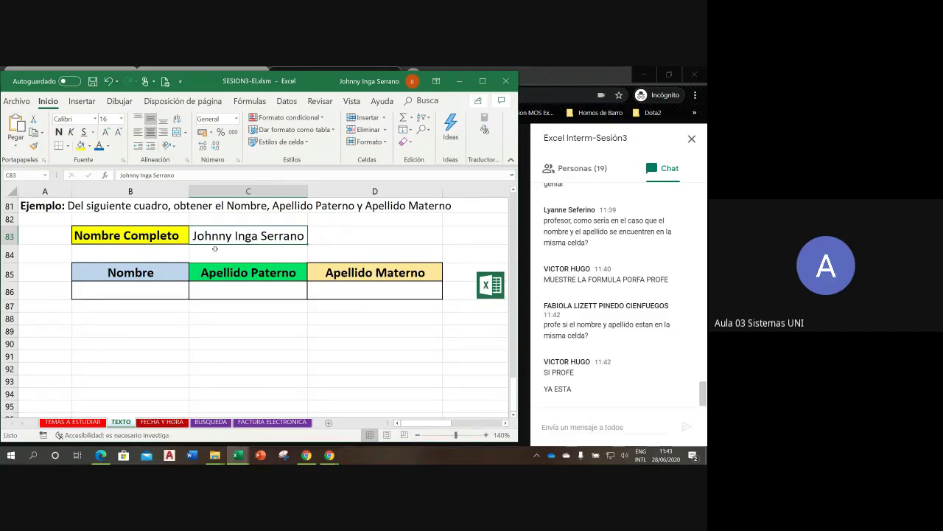
pyautogui.click(133, 290)
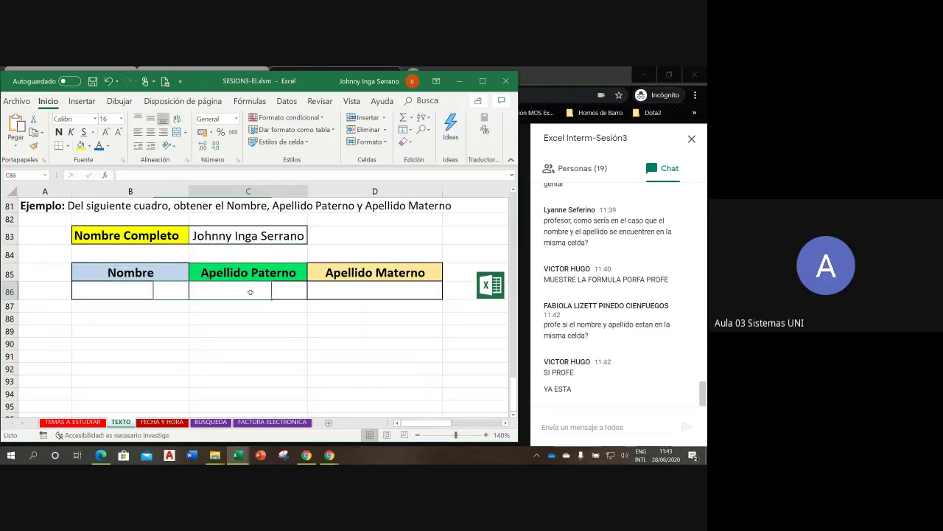
pyautogui.click(371, 293)
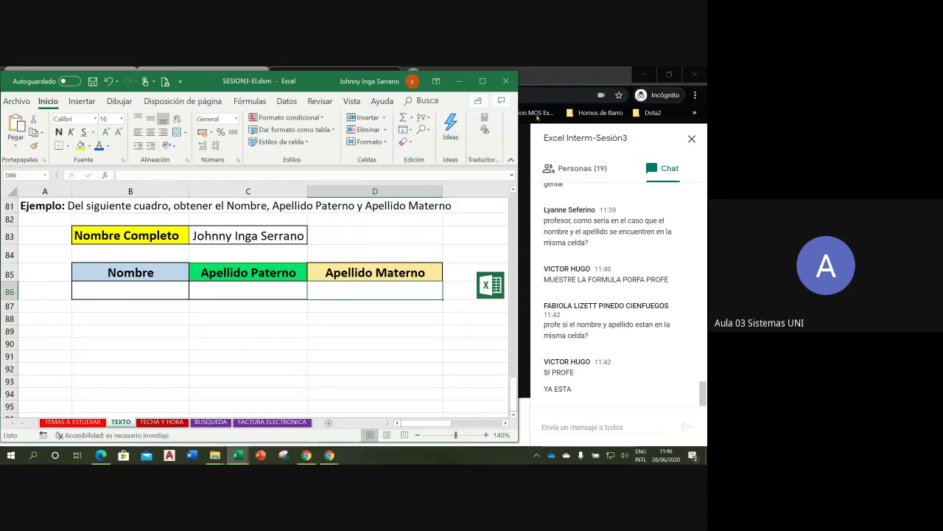
# Step: Switch to the Google Meet window and reveal the meeting controls
pyautogui.click(524, 328)
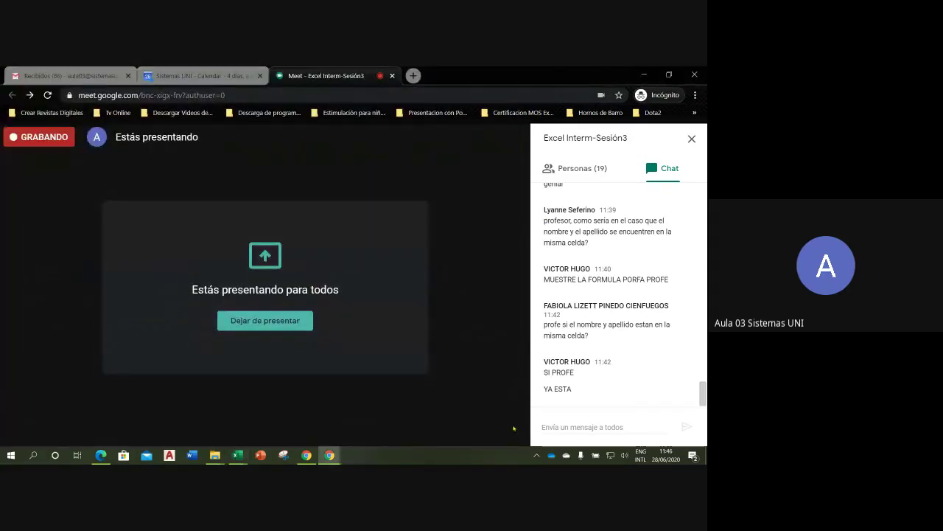
pyautogui.moveTo(513, 442)
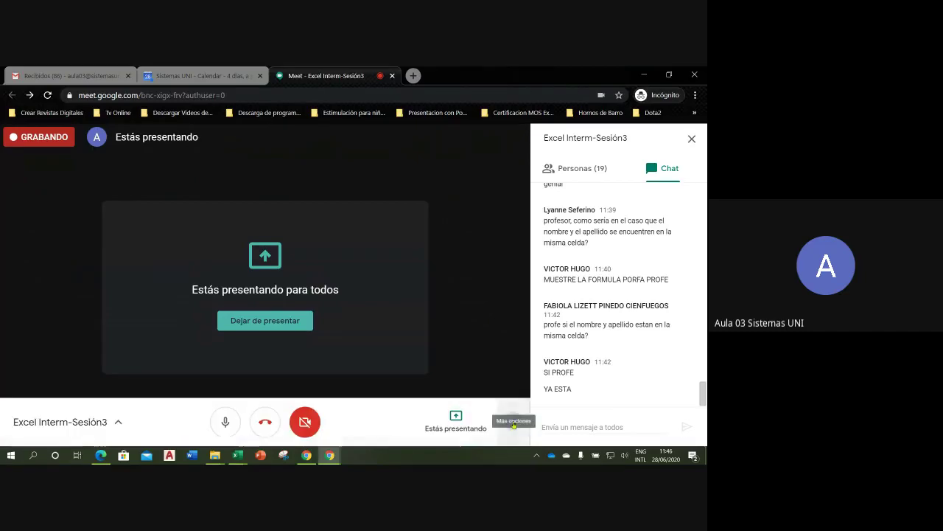